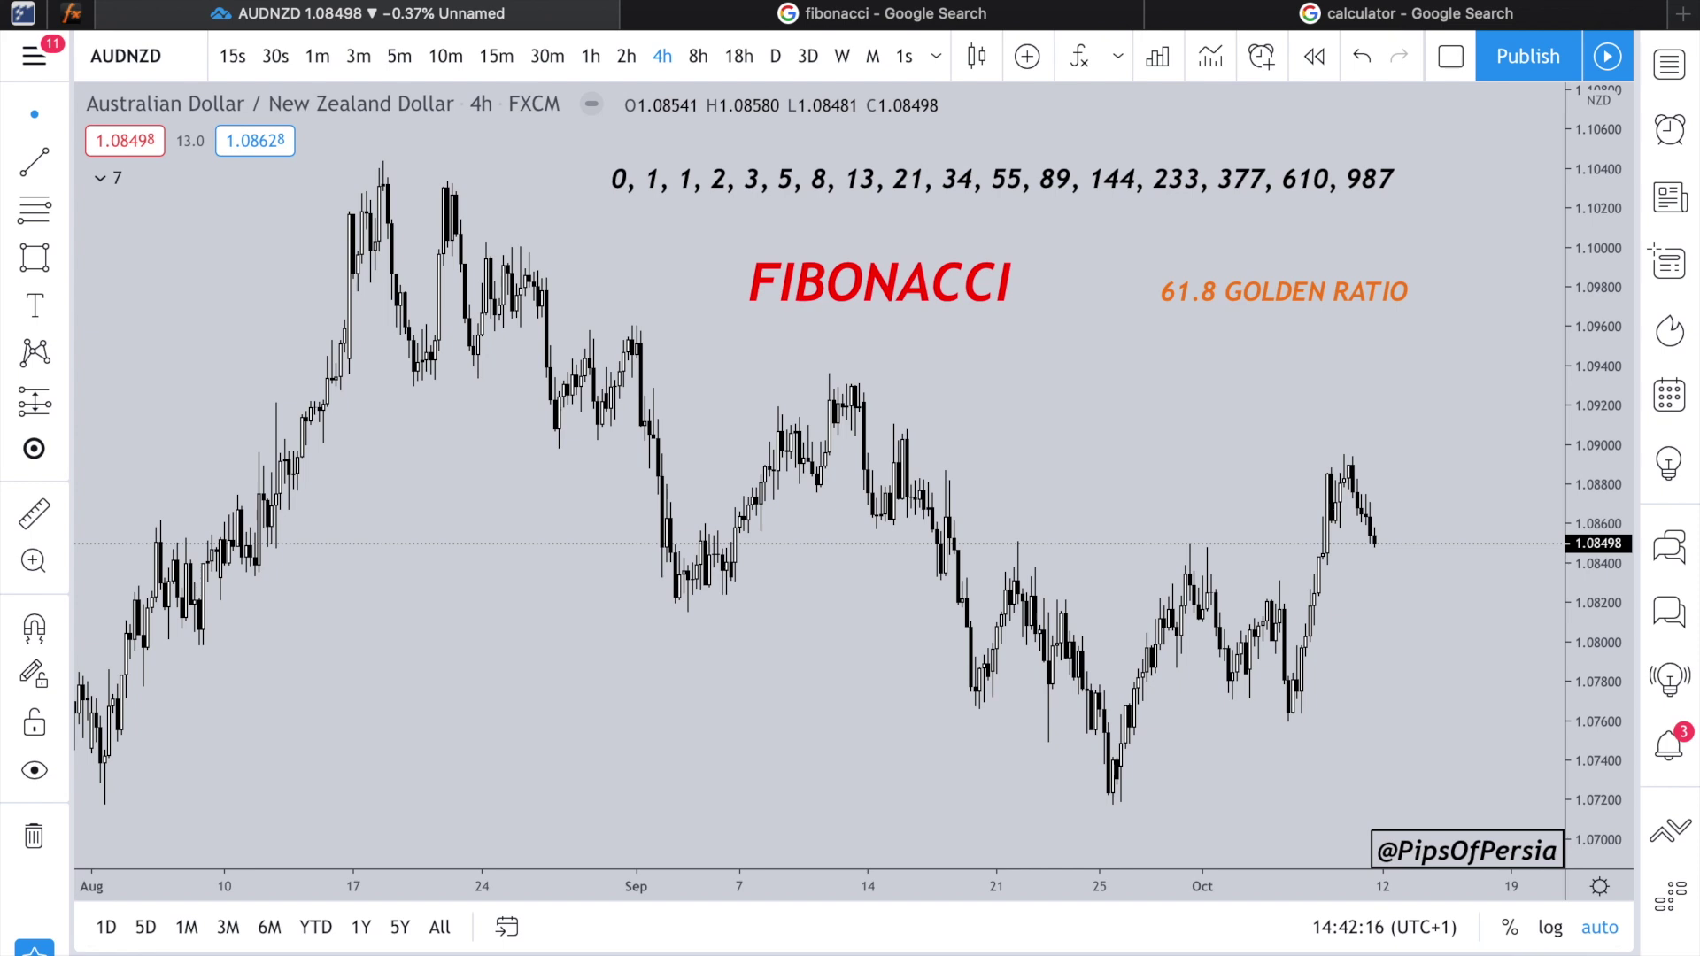
Step: Look at the Google search results for fibonacci and return to the AUDNZD chart
left_click(873, 16)
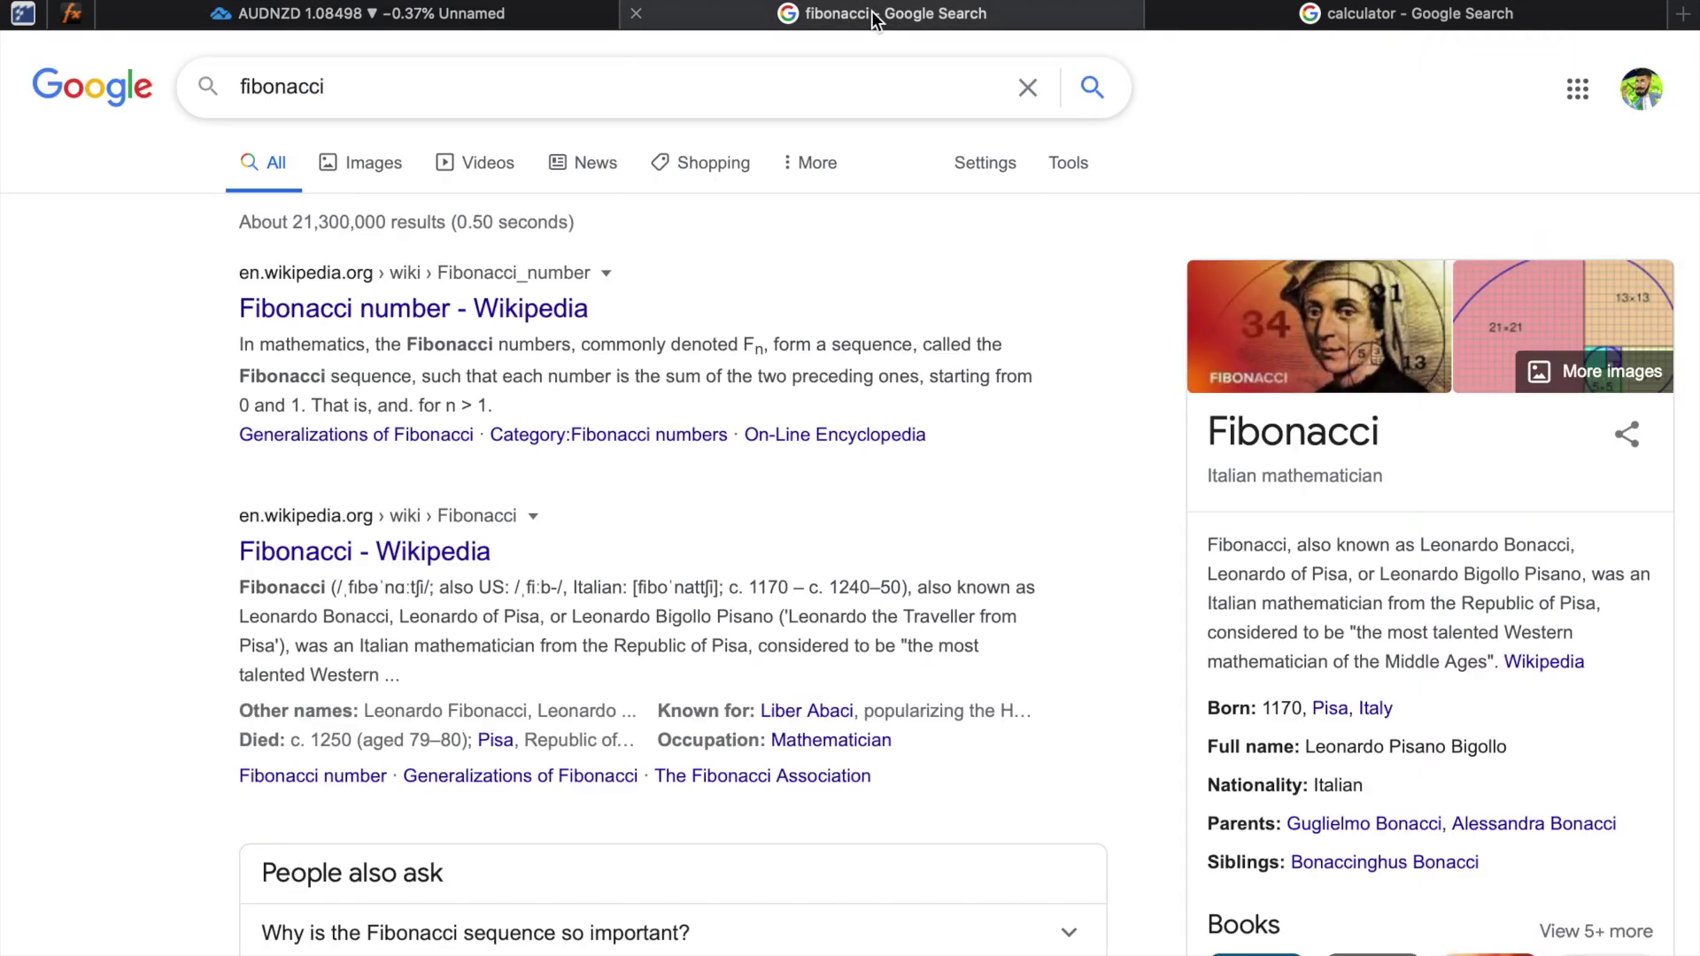
left_click(340, 13)
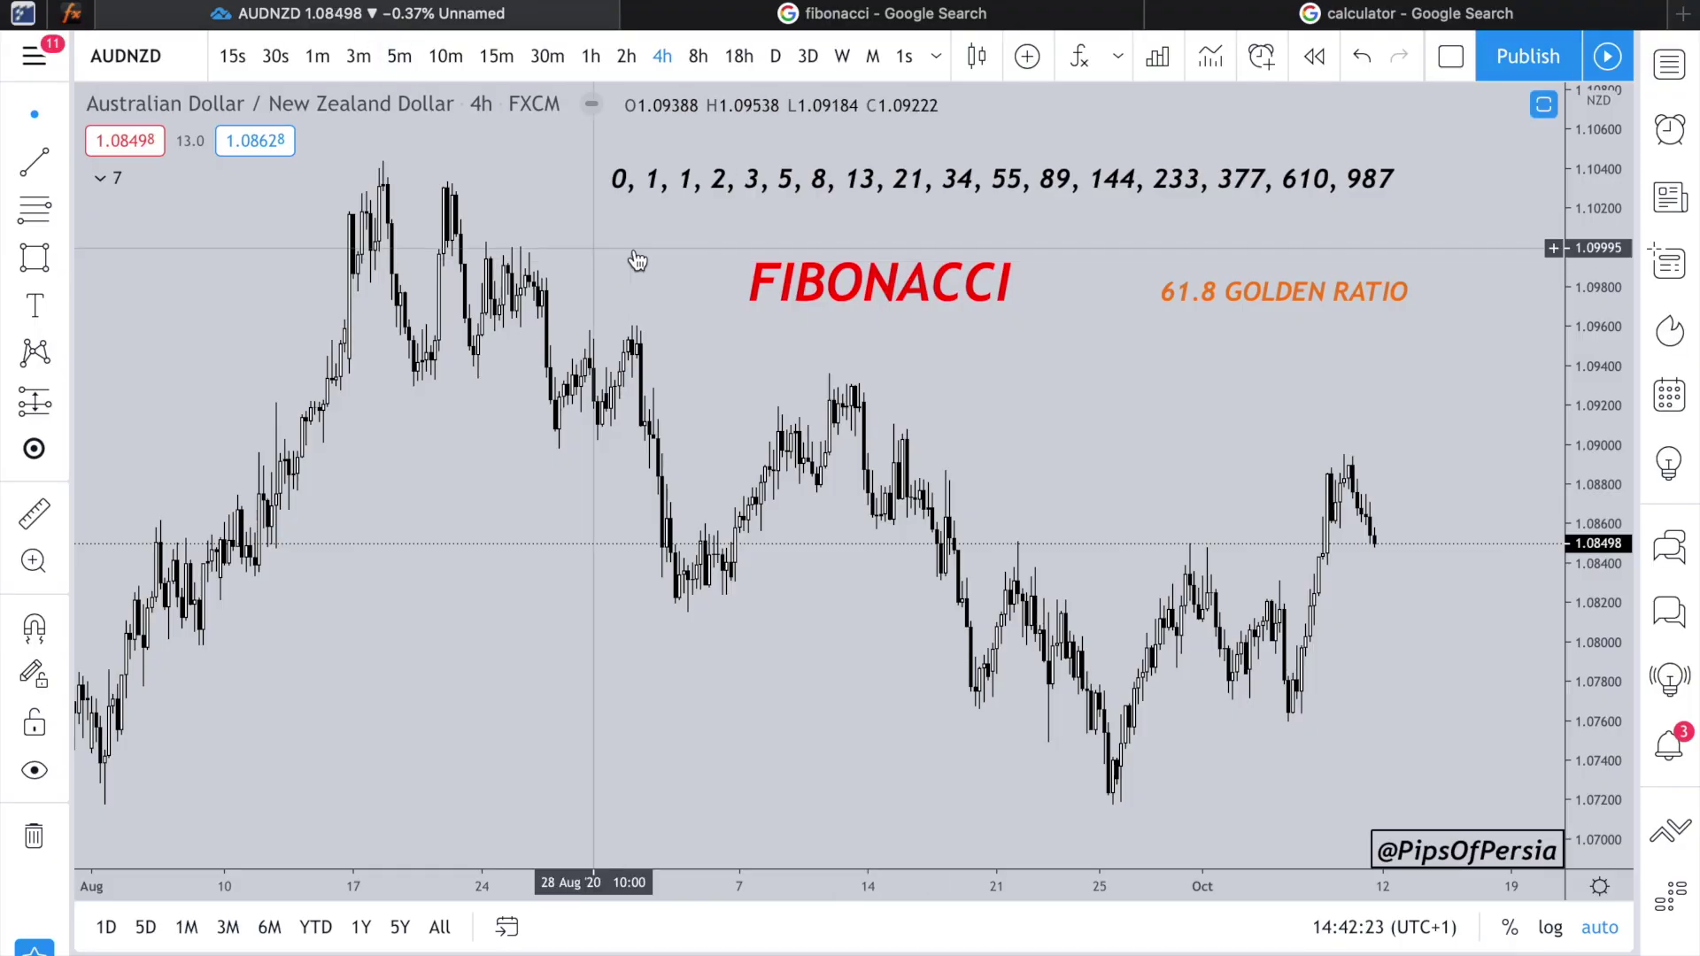
Step: Move the Fibonacci number sequence and the 61.8 GOLDEN RATIO label slightly on the chart
left_click_drag(760, 199, 797, 209)
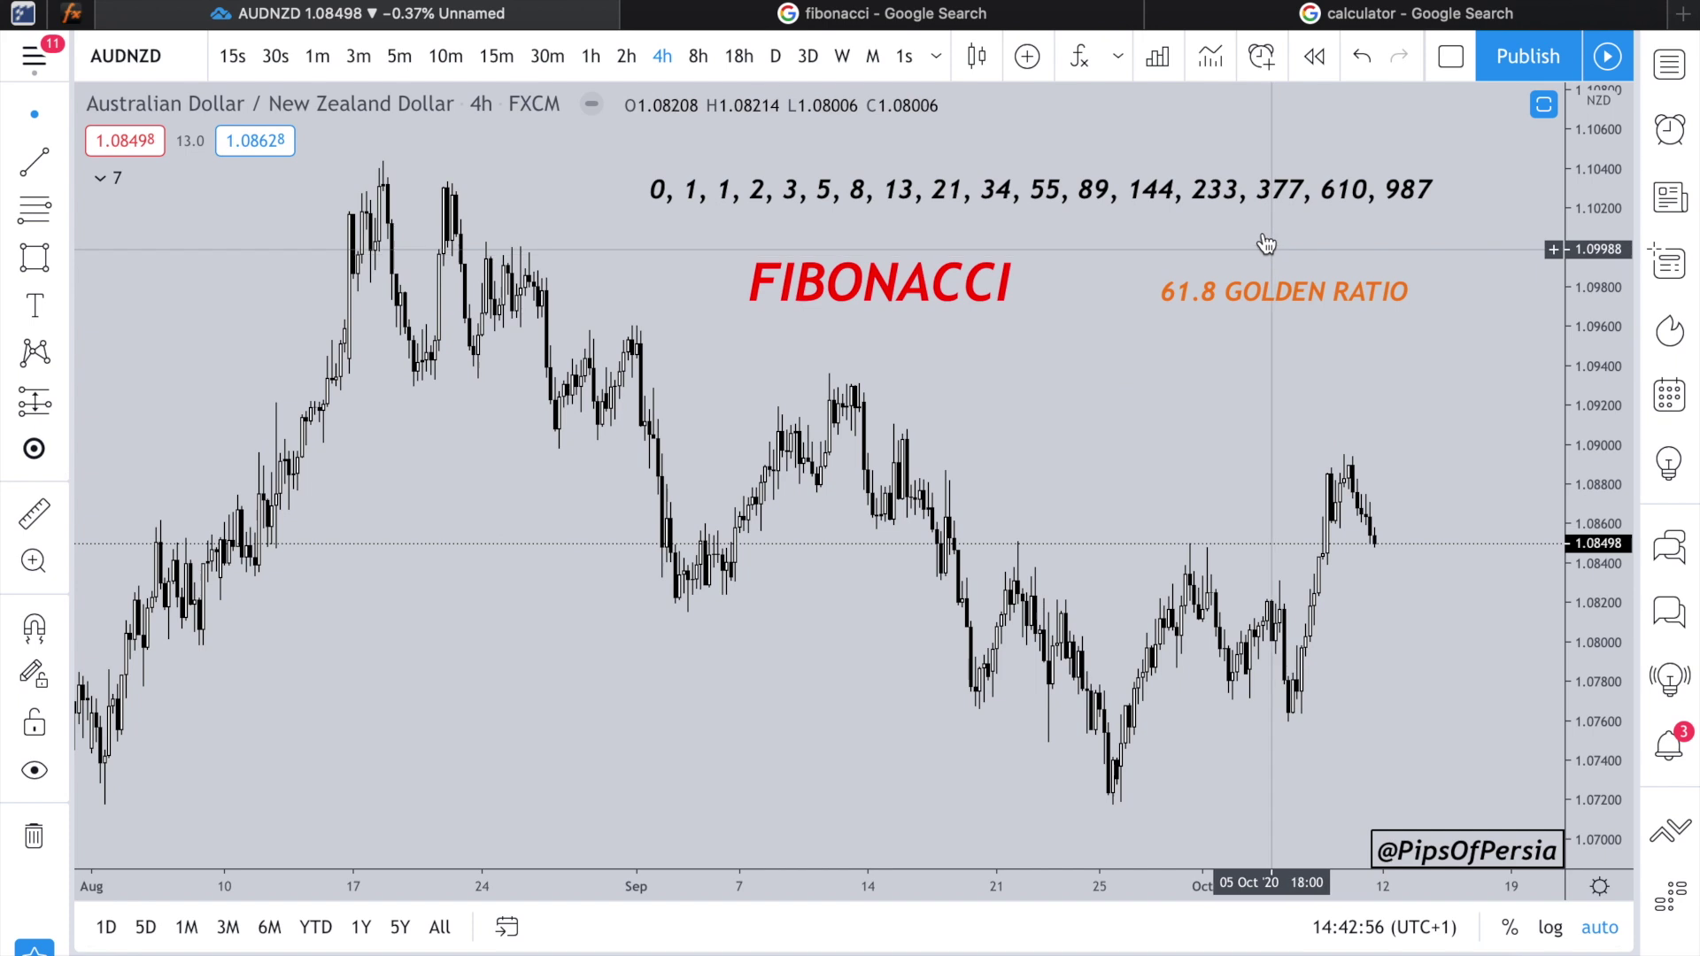
mouse_move(1372, 291)
left_mouse_down()
mouse_move(1368, 276)
mouse_move(1363, 291)
left_mouse_up()
left_click(1461, 277)
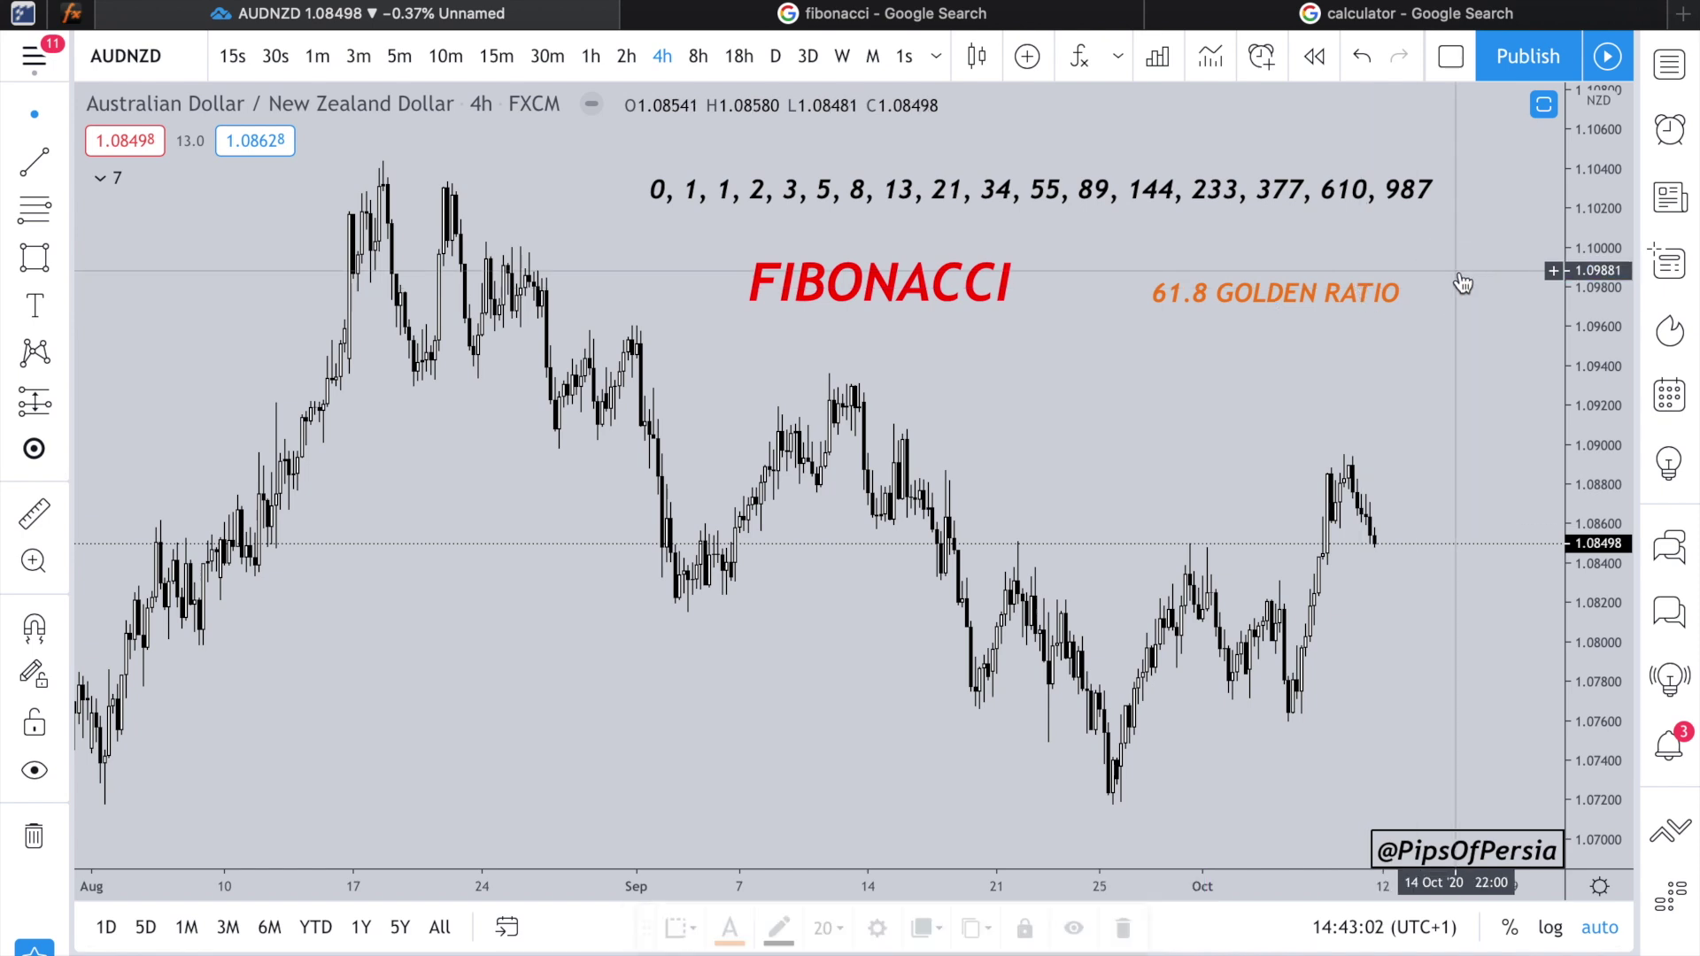
Step: Switch to the Google calculator, divide 987 by 610 and return to the AUDNZD chart
left_click(1354, 17)
left_click(913, 479)
type("87/610")
left_click(890, 648)
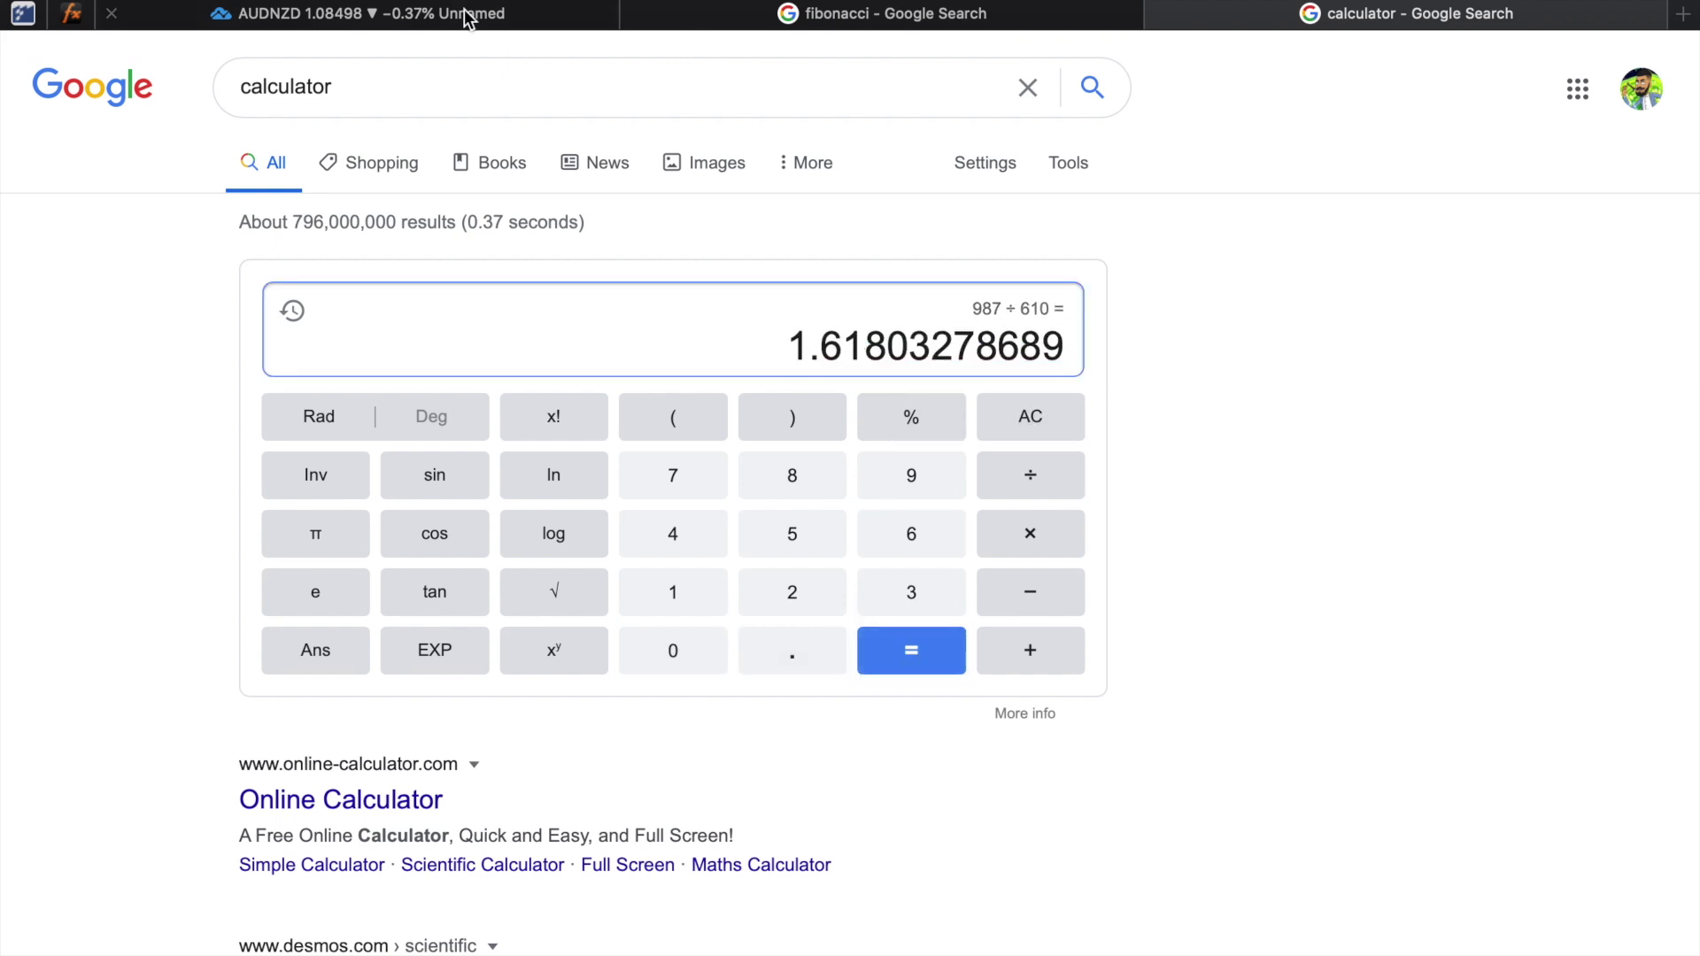
left_click(536, 22)
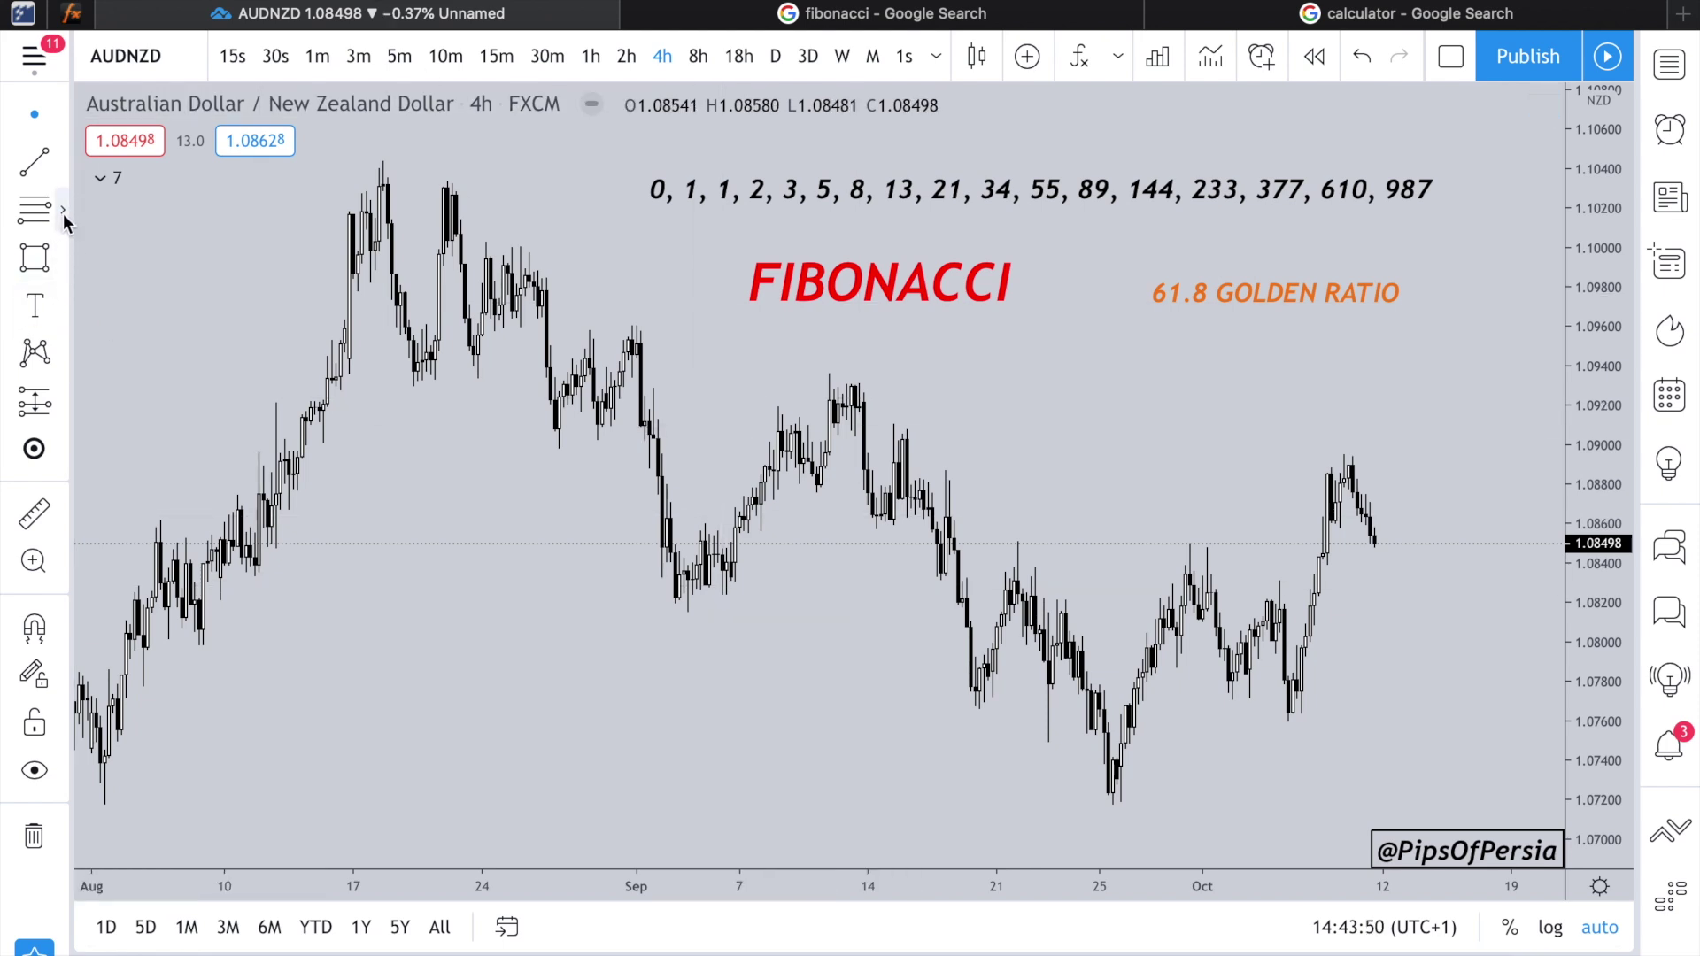
Step: Draw a Fib Spiral on the chart from about 1.0757 and stretch its outer point to about 1.0903 on 24 August
left_click(62, 214)
left_click(225, 846)
left_click(392, 728)
left_click(508, 591)
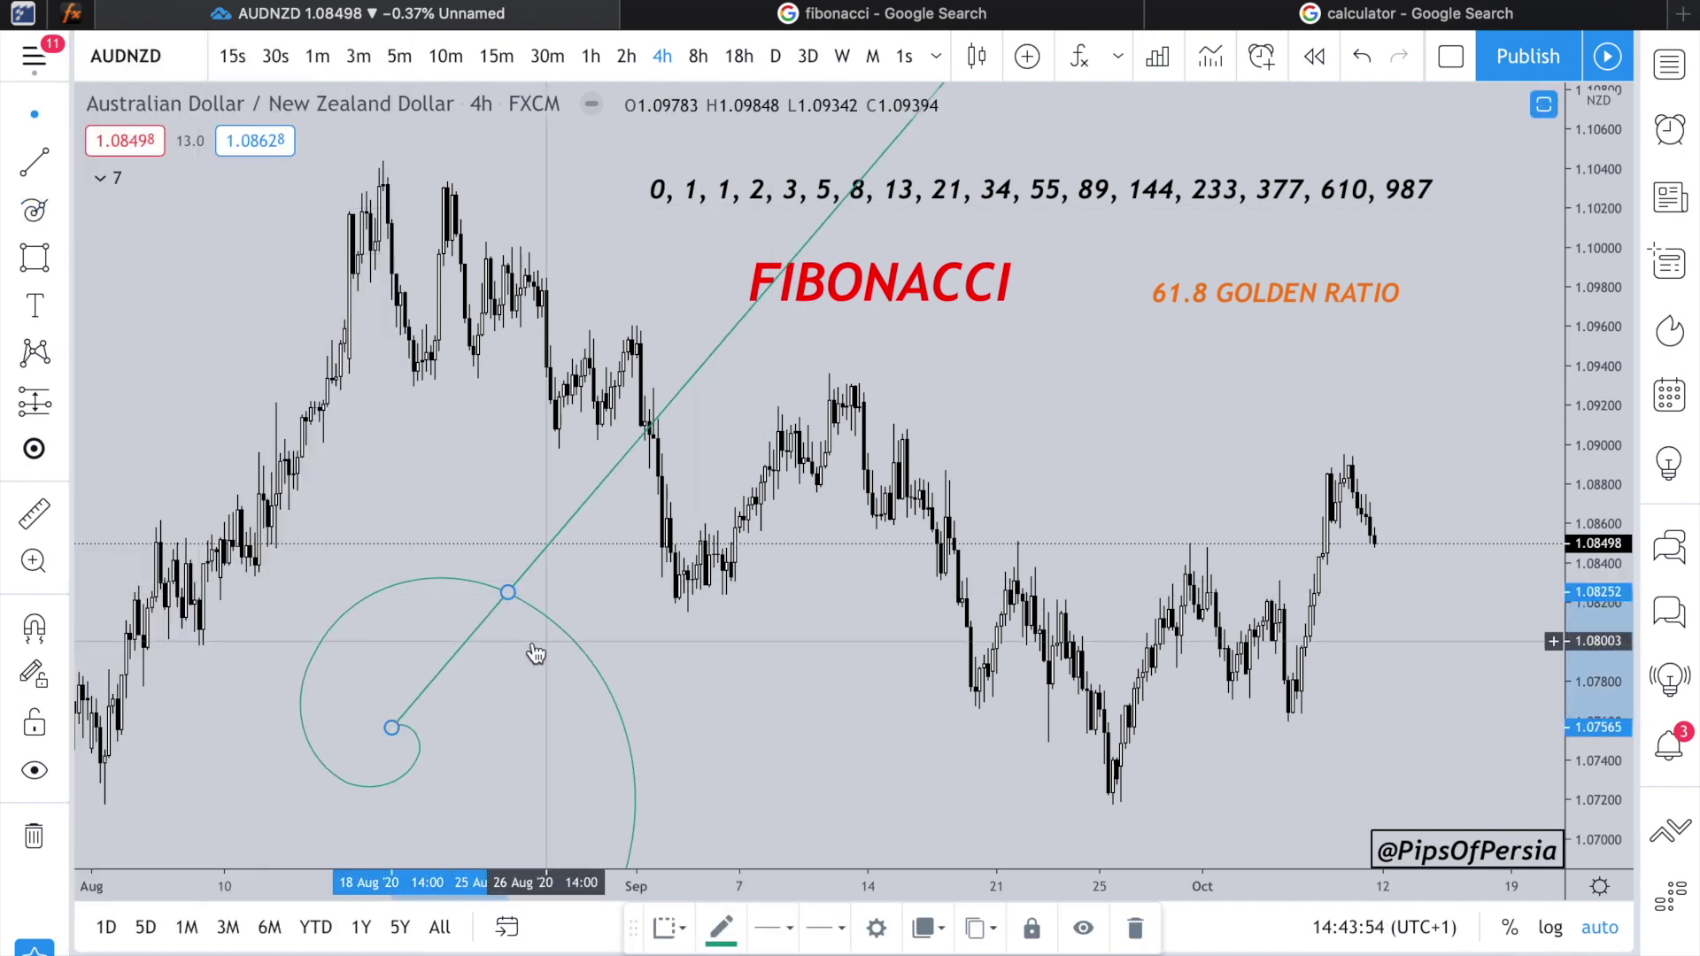
left_click_drag(508, 591, 491, 438)
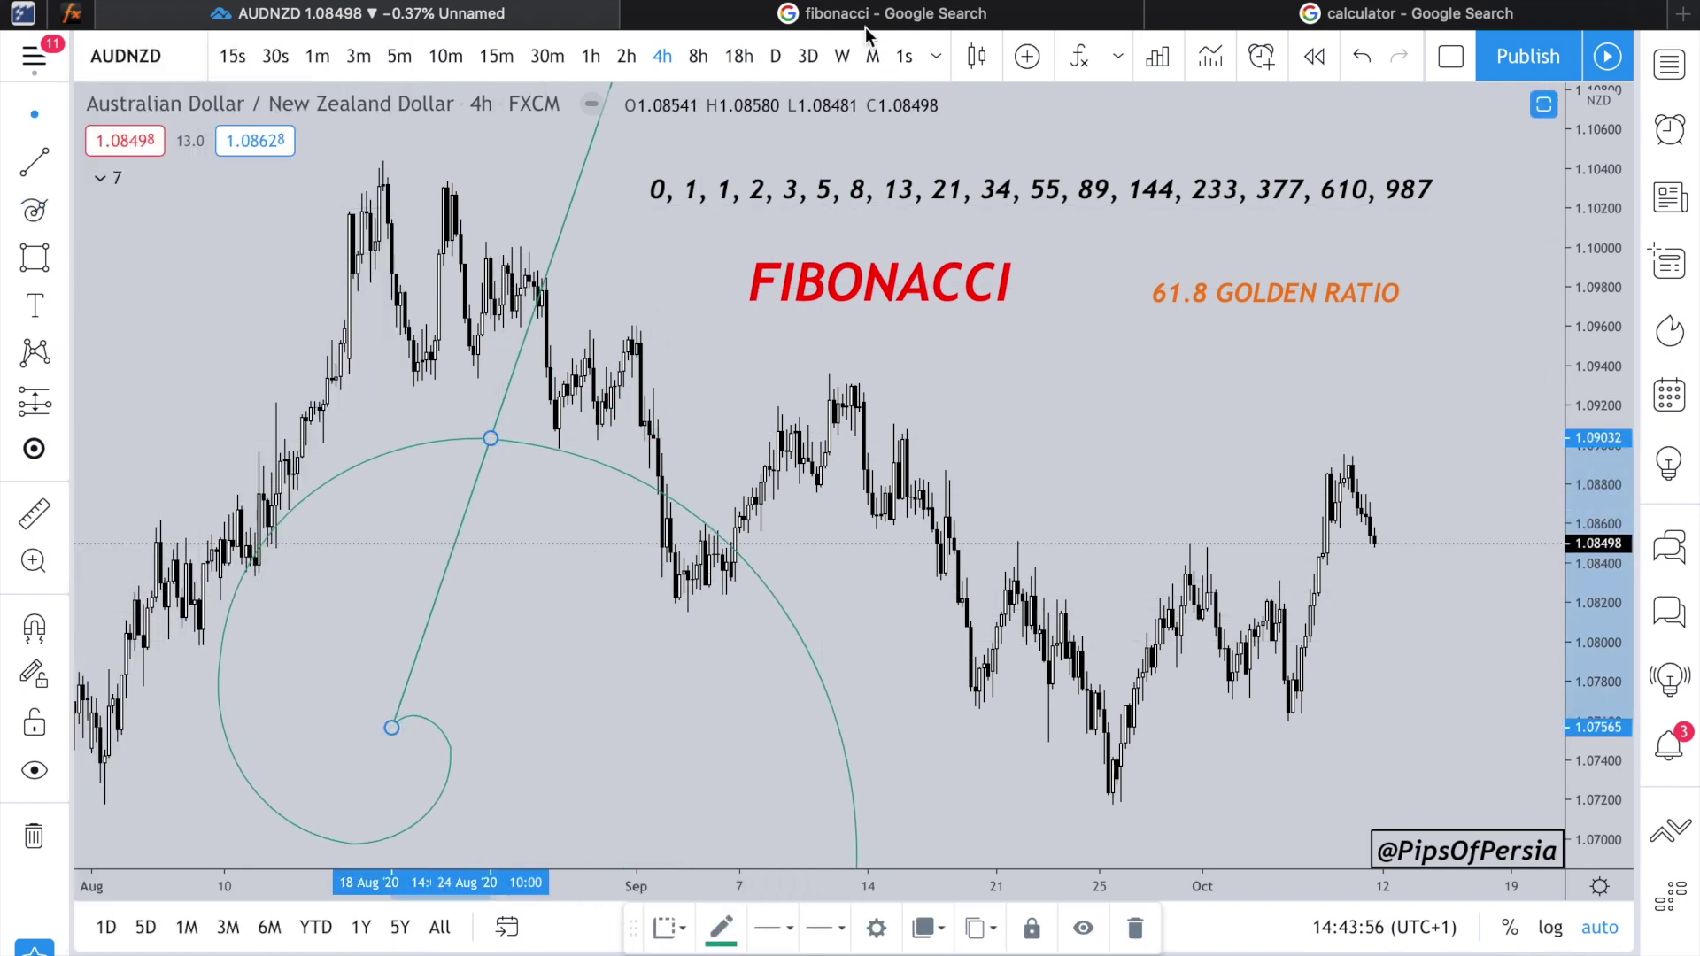
Step: Look at the fibonacci search results once more and delete the Fib Spiral from the chart
left_click(868, 26)
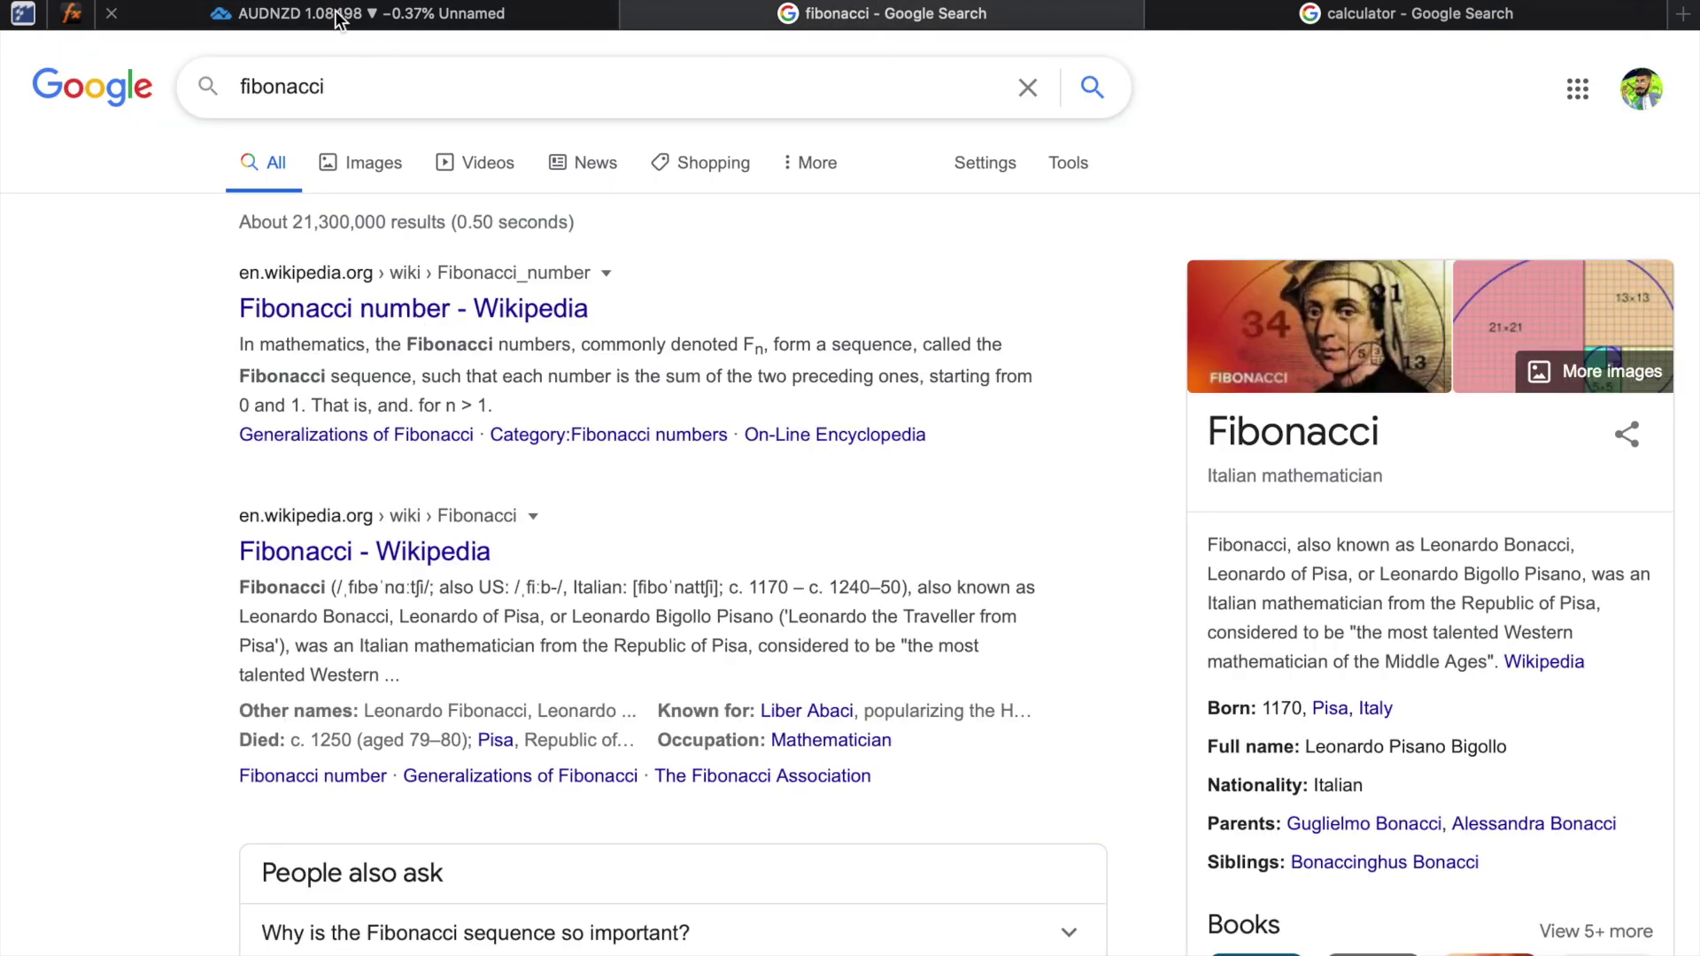
left_click(338, 16)
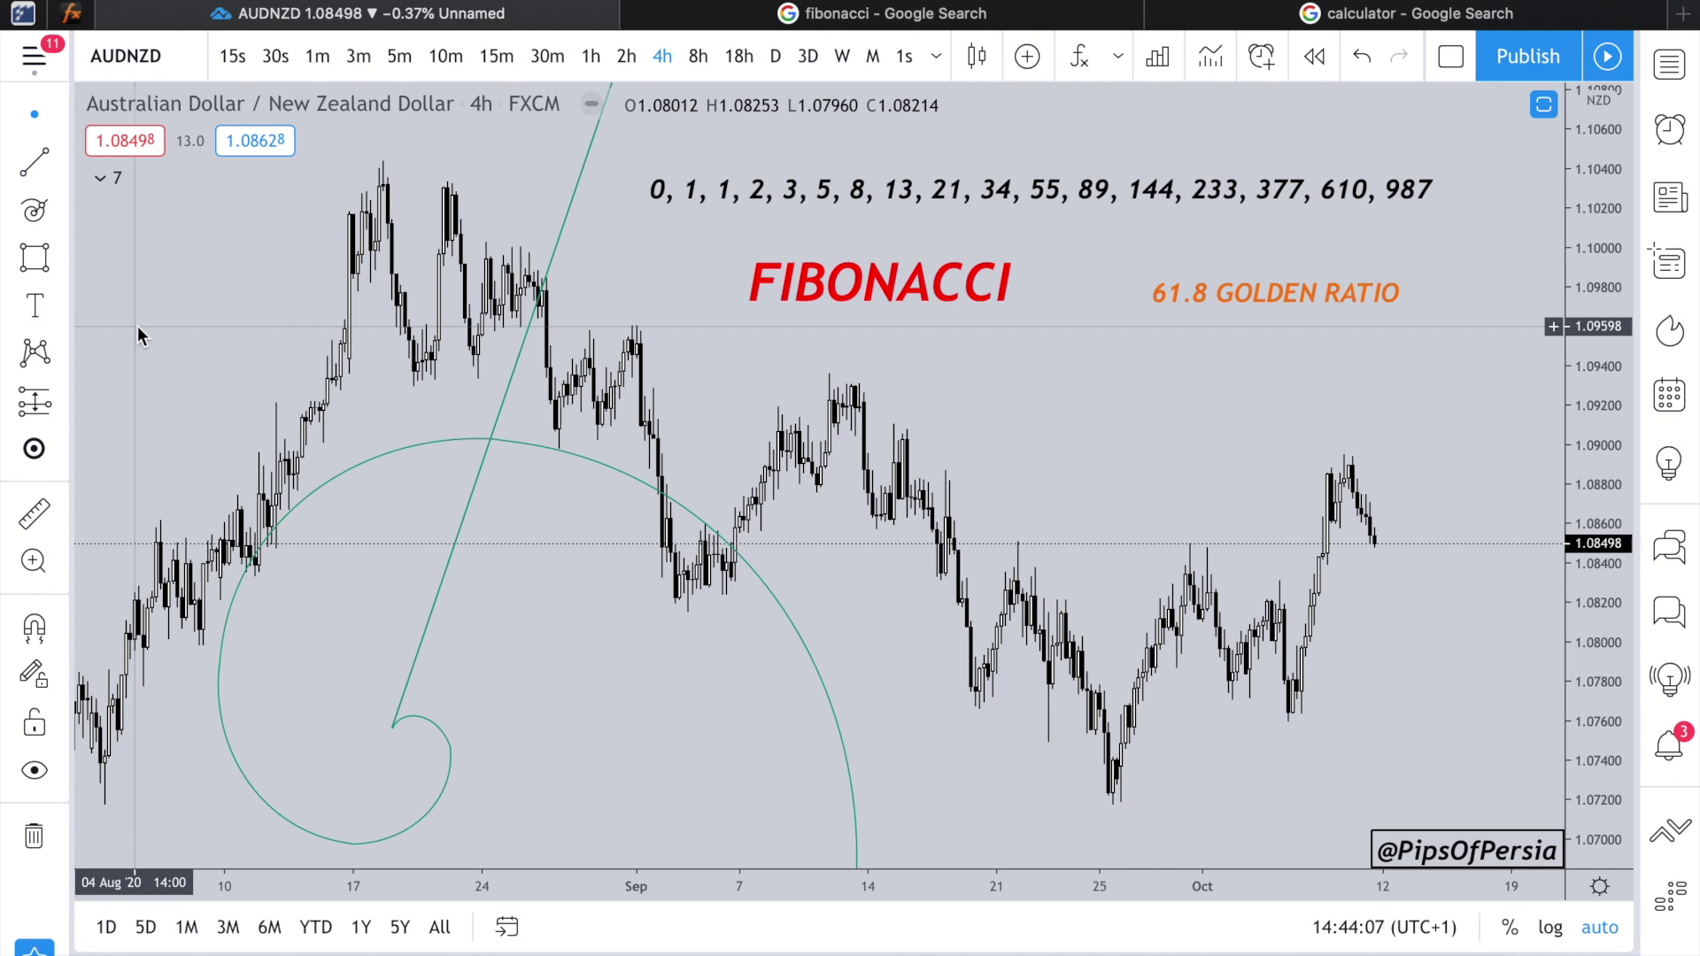
left_click(490, 440)
key("Delete")
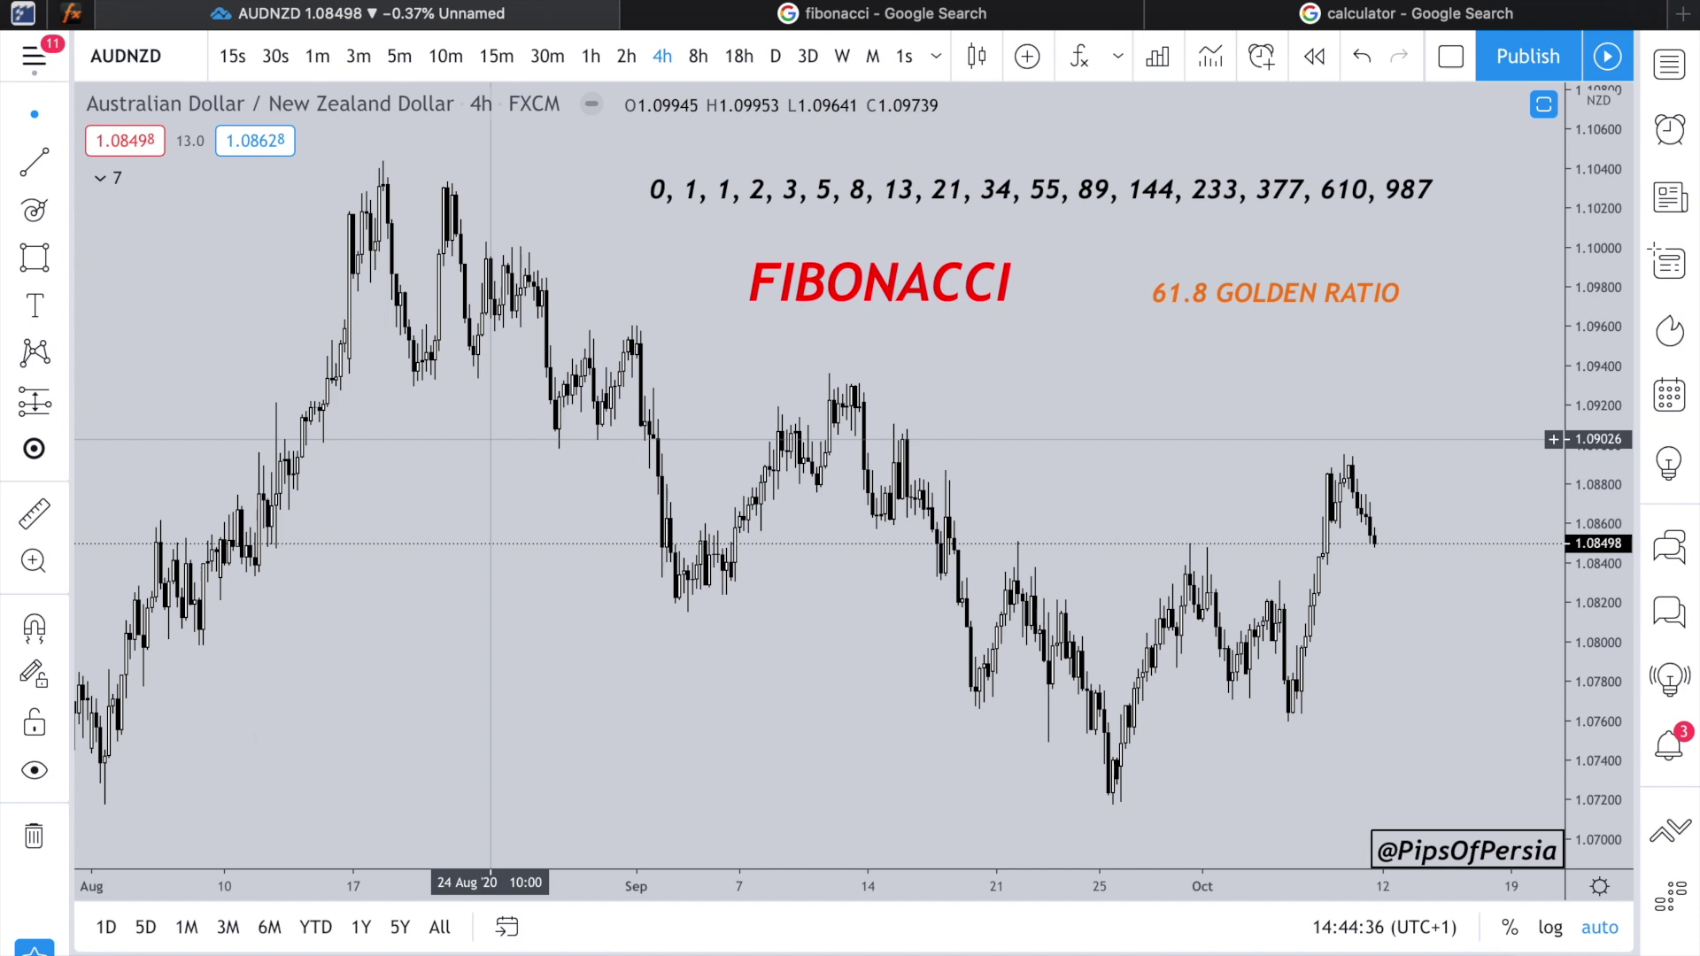
Step: Draw a Fib Retracement below the August candles from about 1.0755 up to about 1.0847
left_click(62, 210)
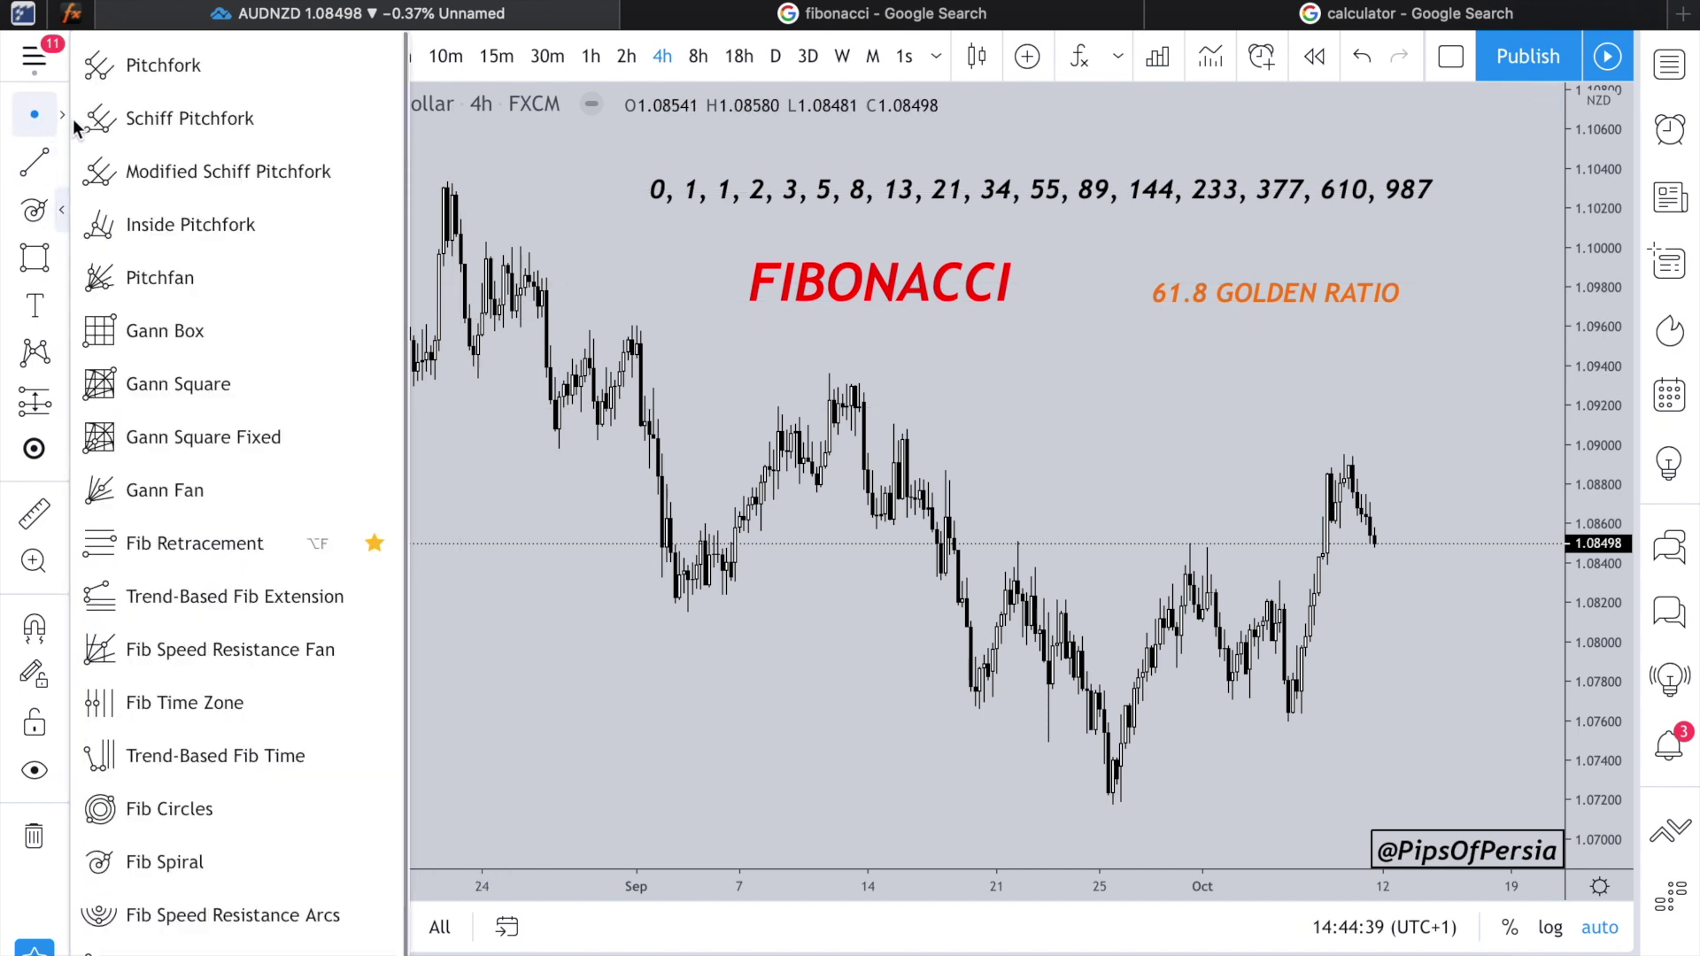
left_click(141, 542)
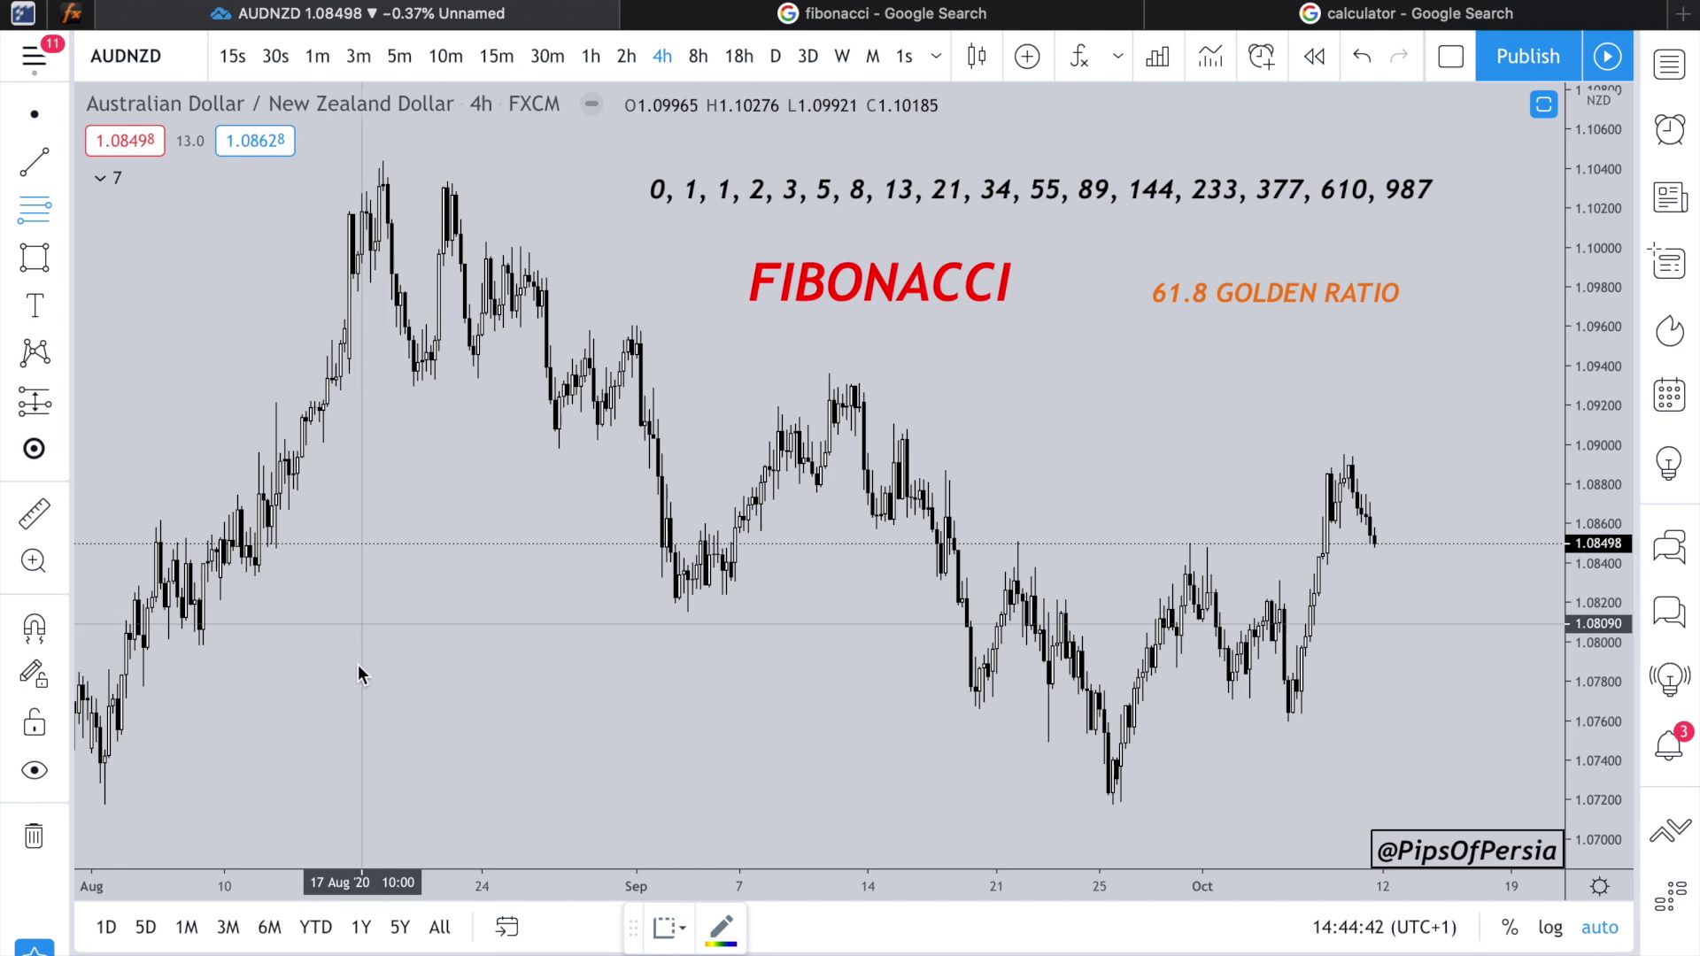
left_click(352, 733)
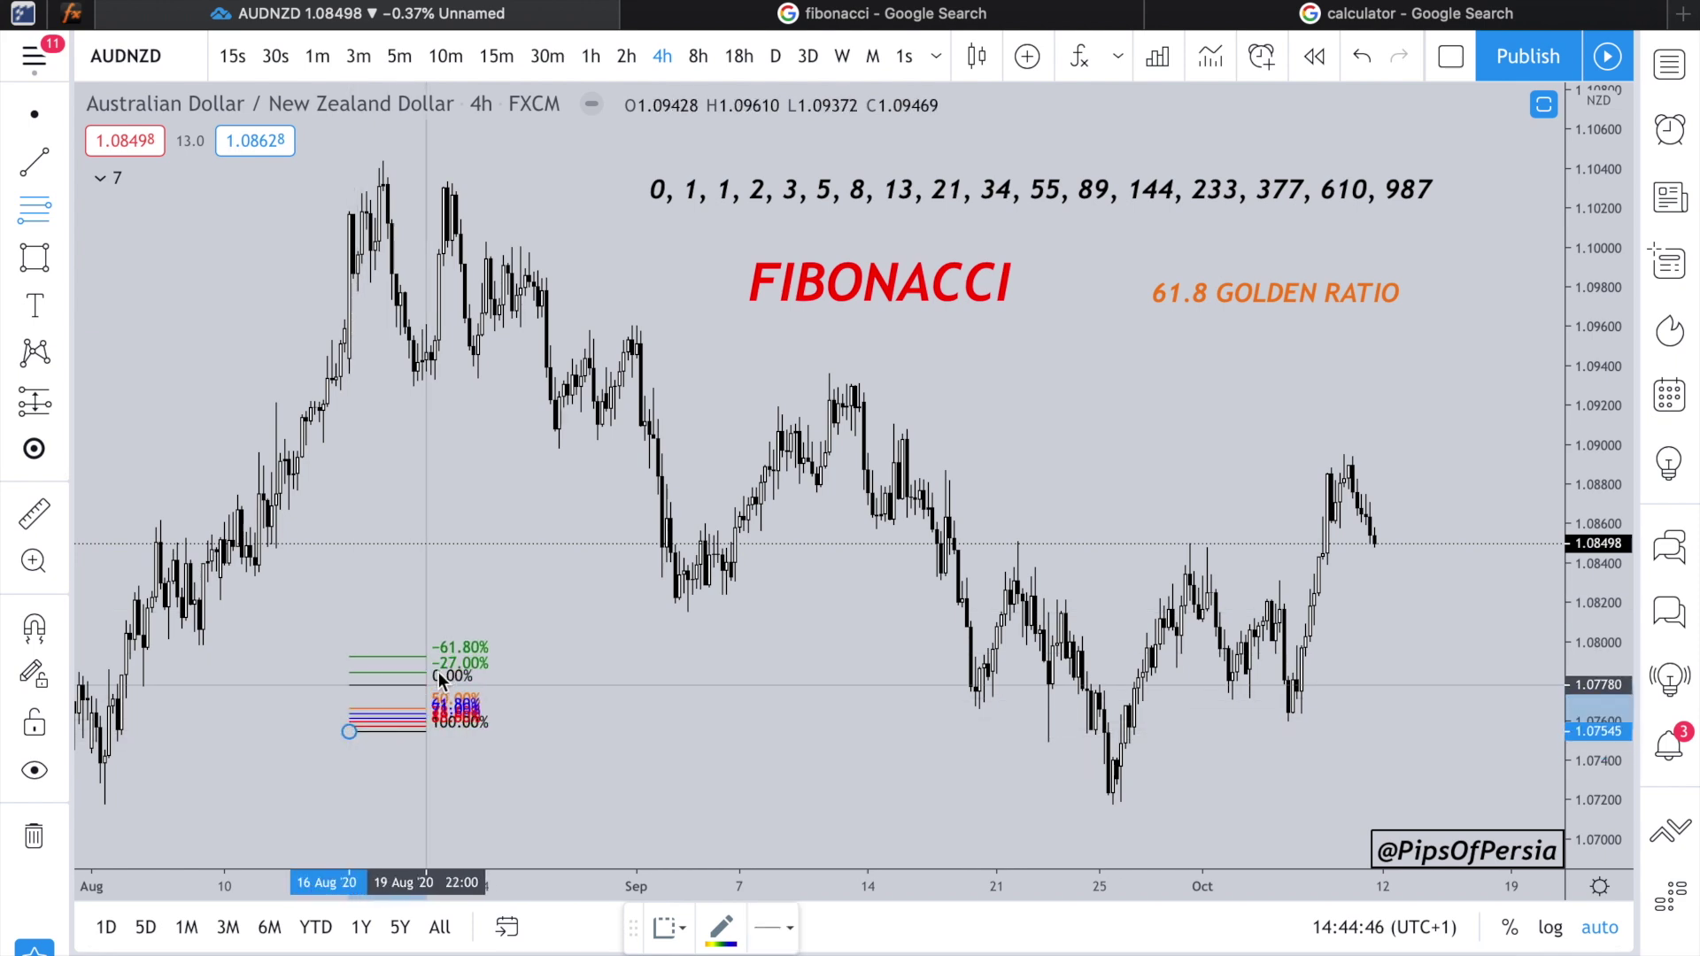
left_click(508, 549)
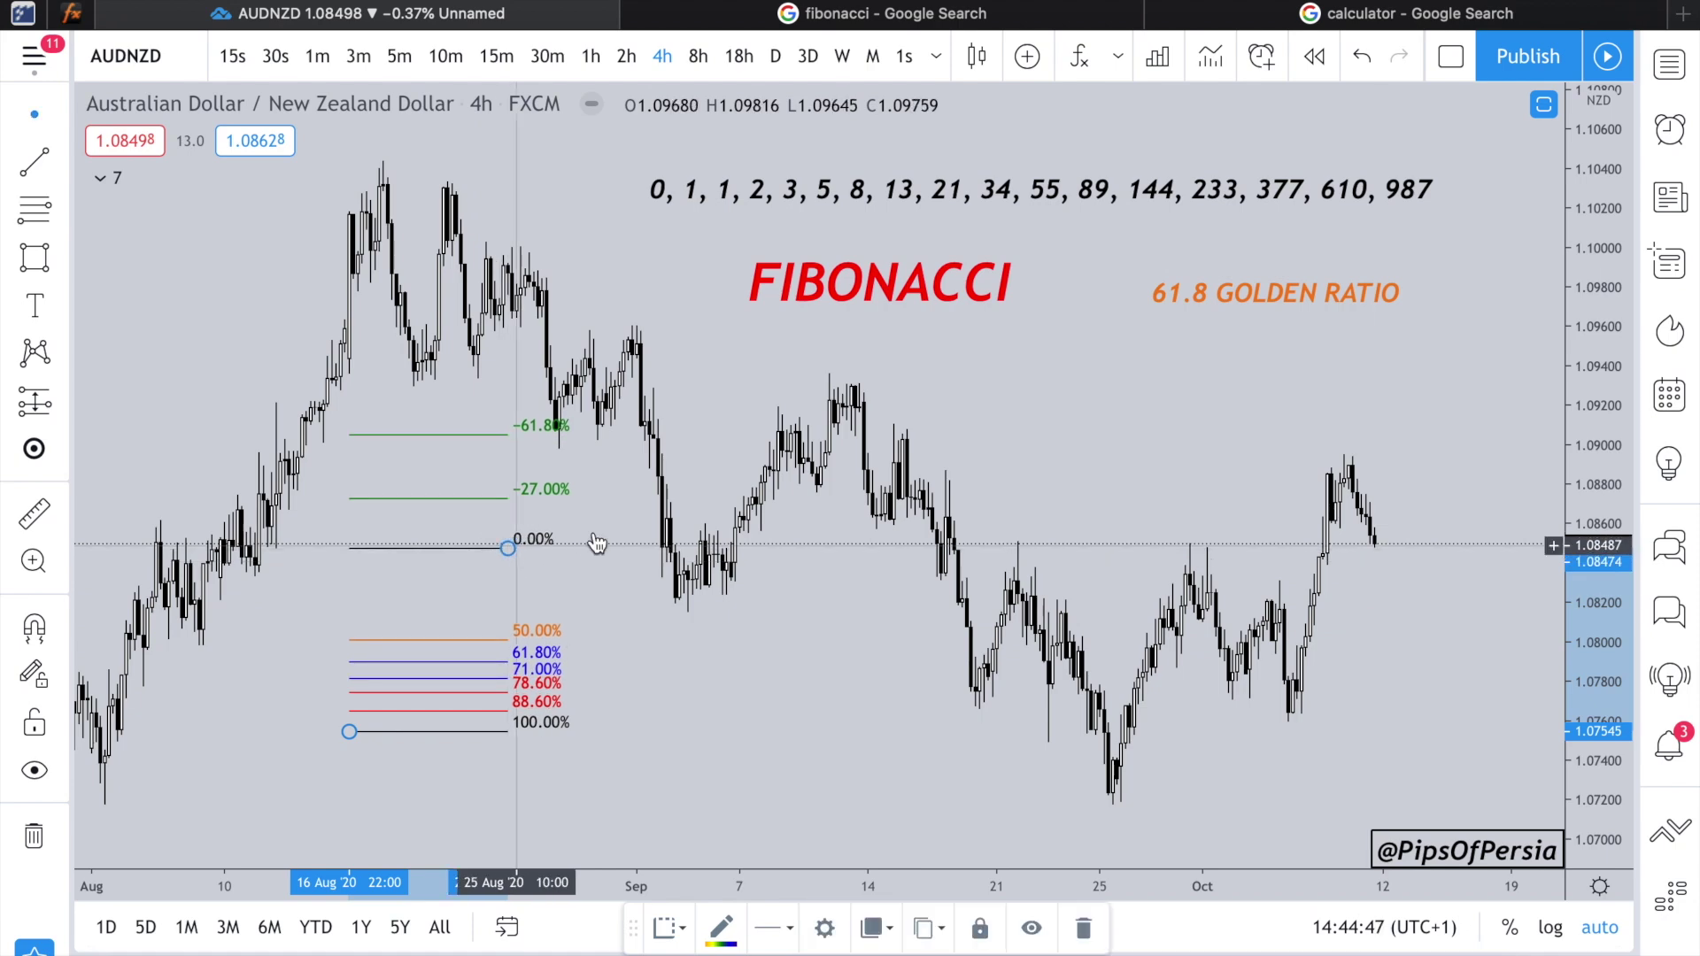
Step: Draw a Fib Retracement in an empty area of the chart from about 1.0629 up to about 1.0734
scroll(675, 555, "up", 3)
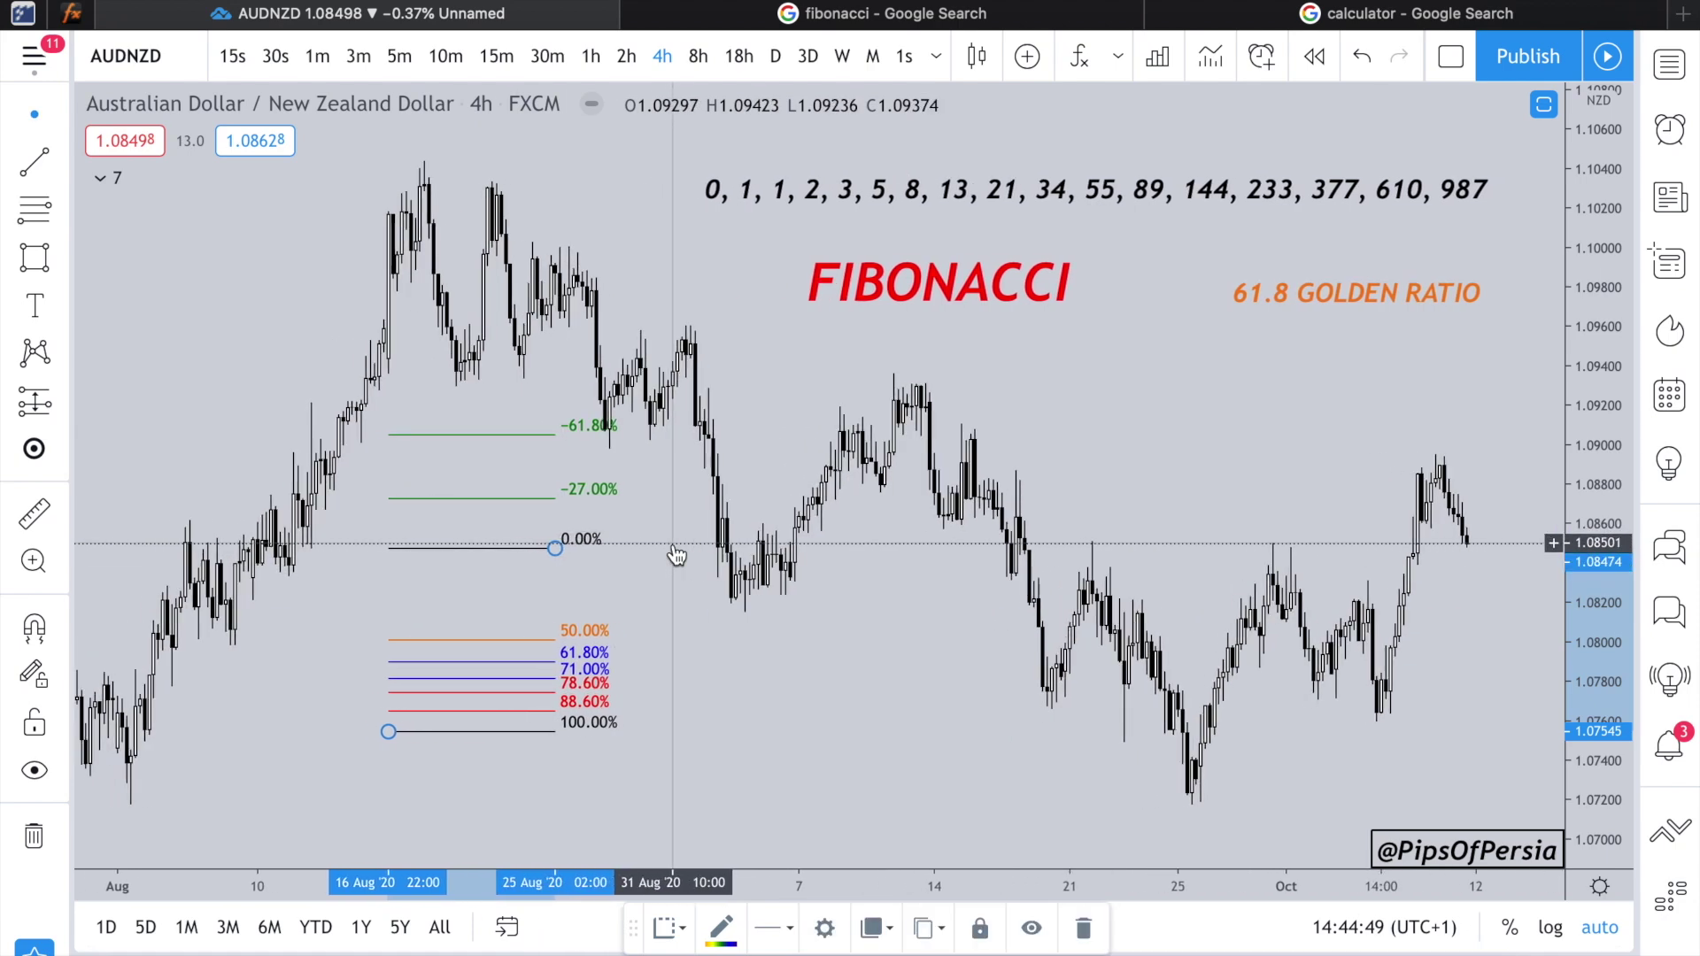
scroll(675, 555, "up", 2)
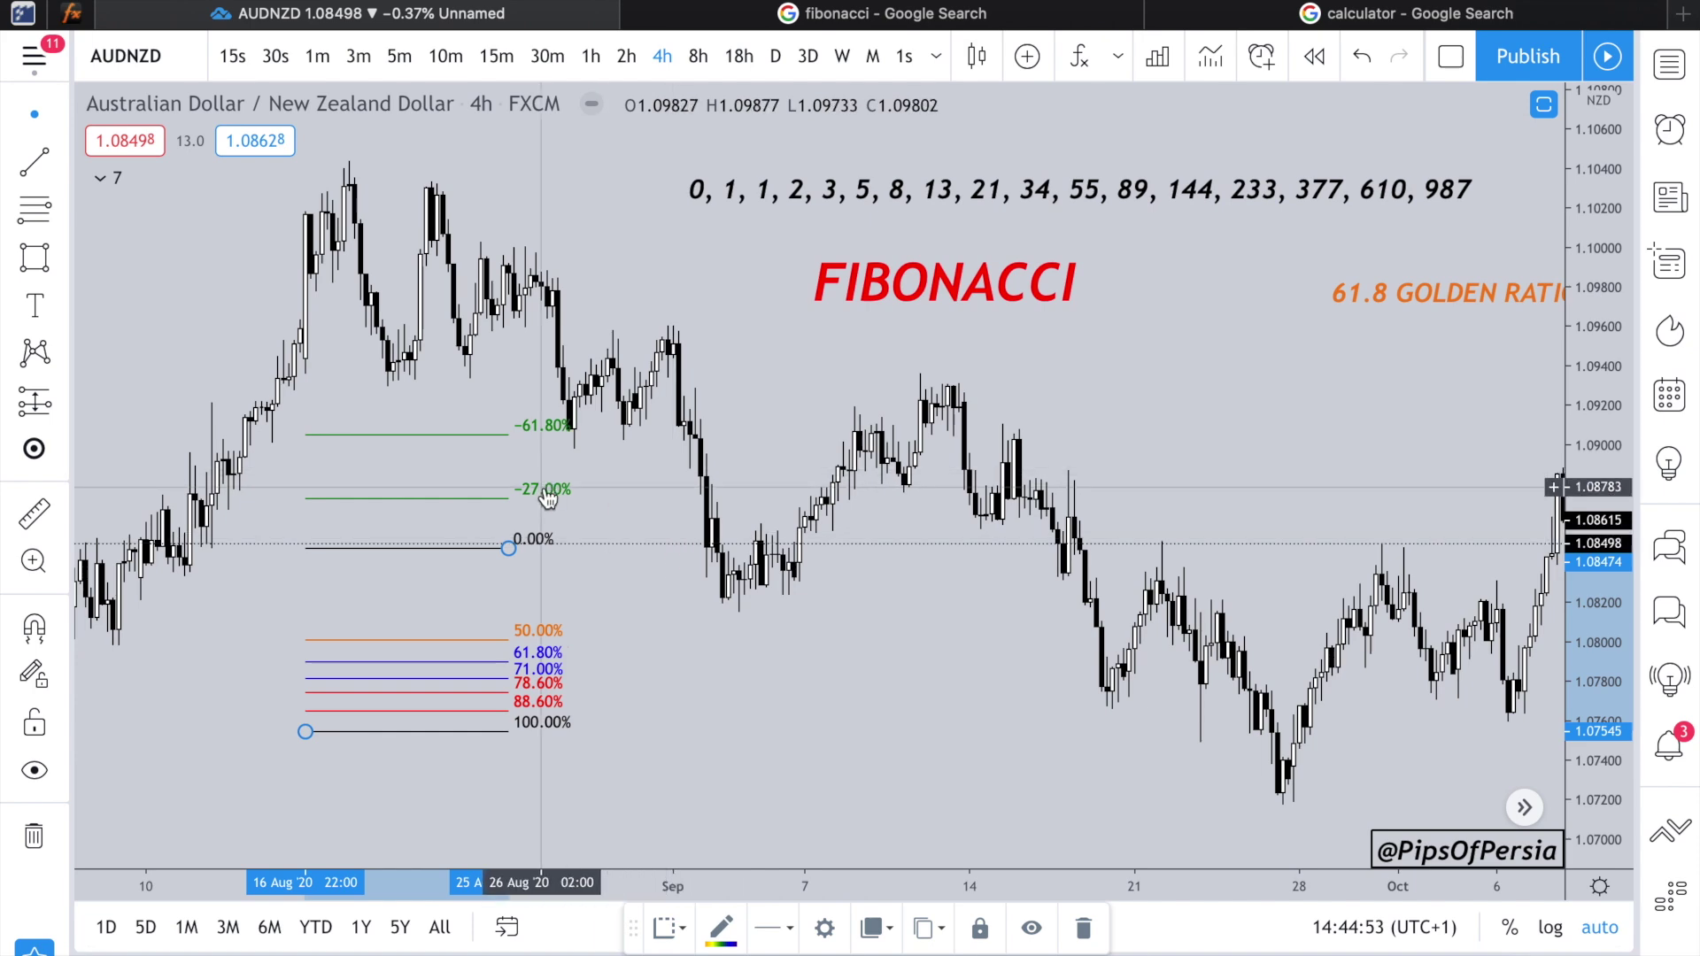
scroll(548, 498, "up", 5)
left_click_drag(548, 498, 1414, 484)
left_click_drag(1593, 469, 1593, 428)
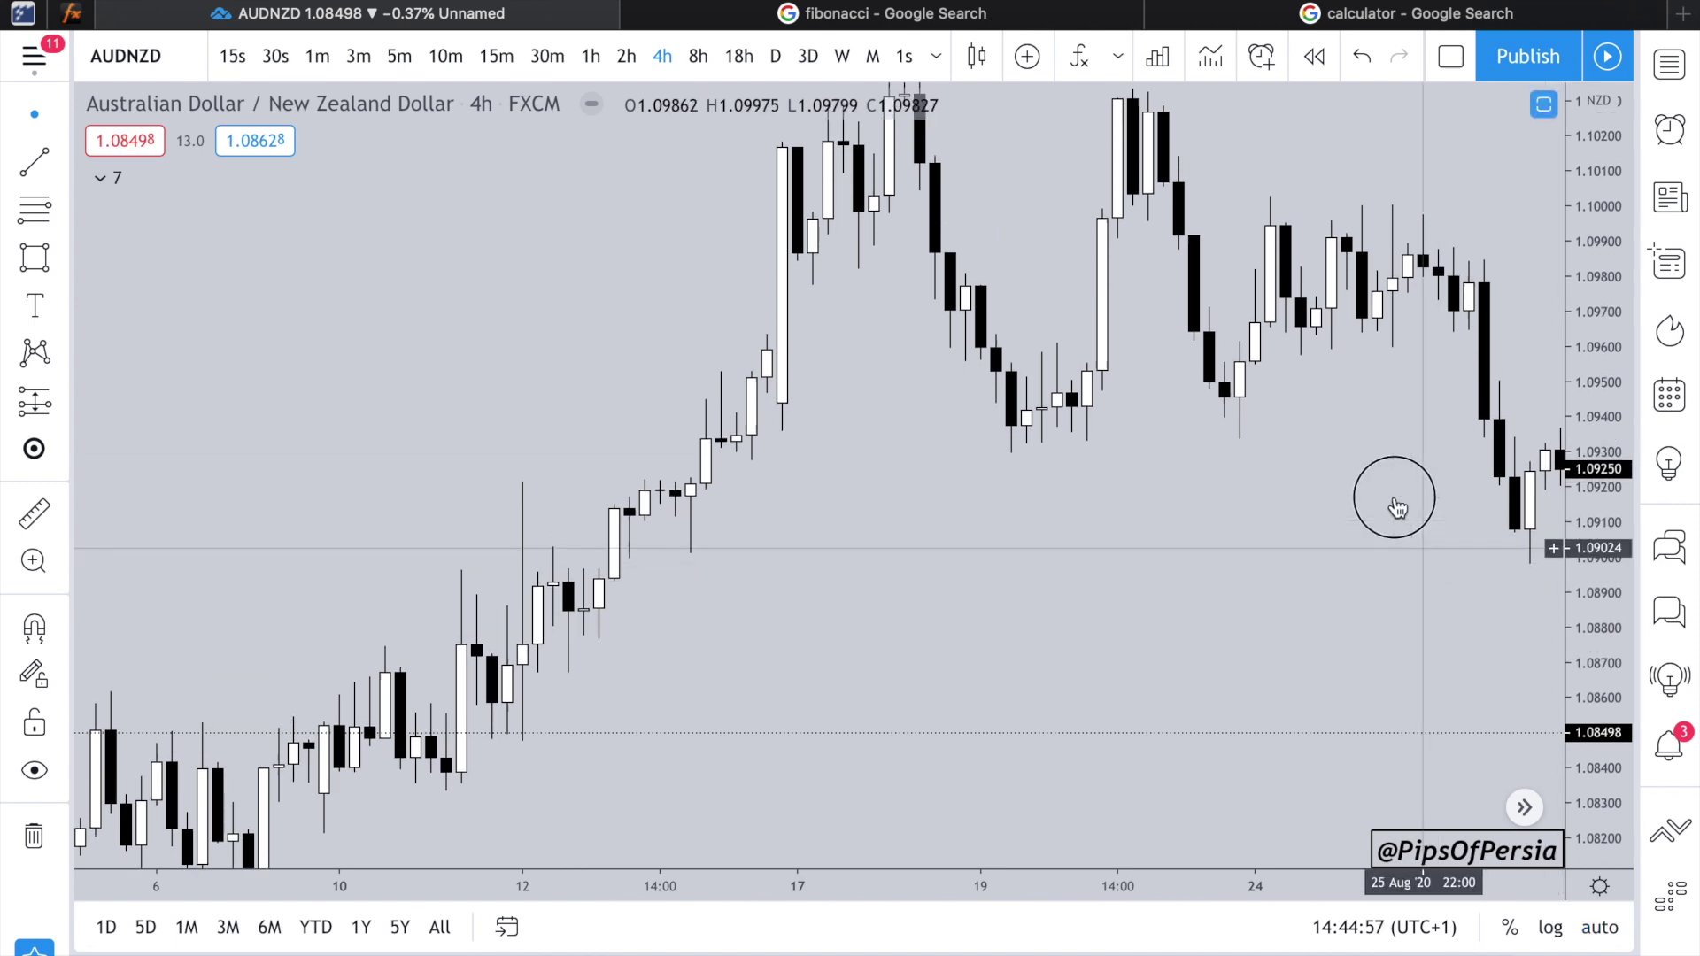
left_click_drag(1419, 546, 1266, 1)
left_click_drag(998, 617, 998, 451)
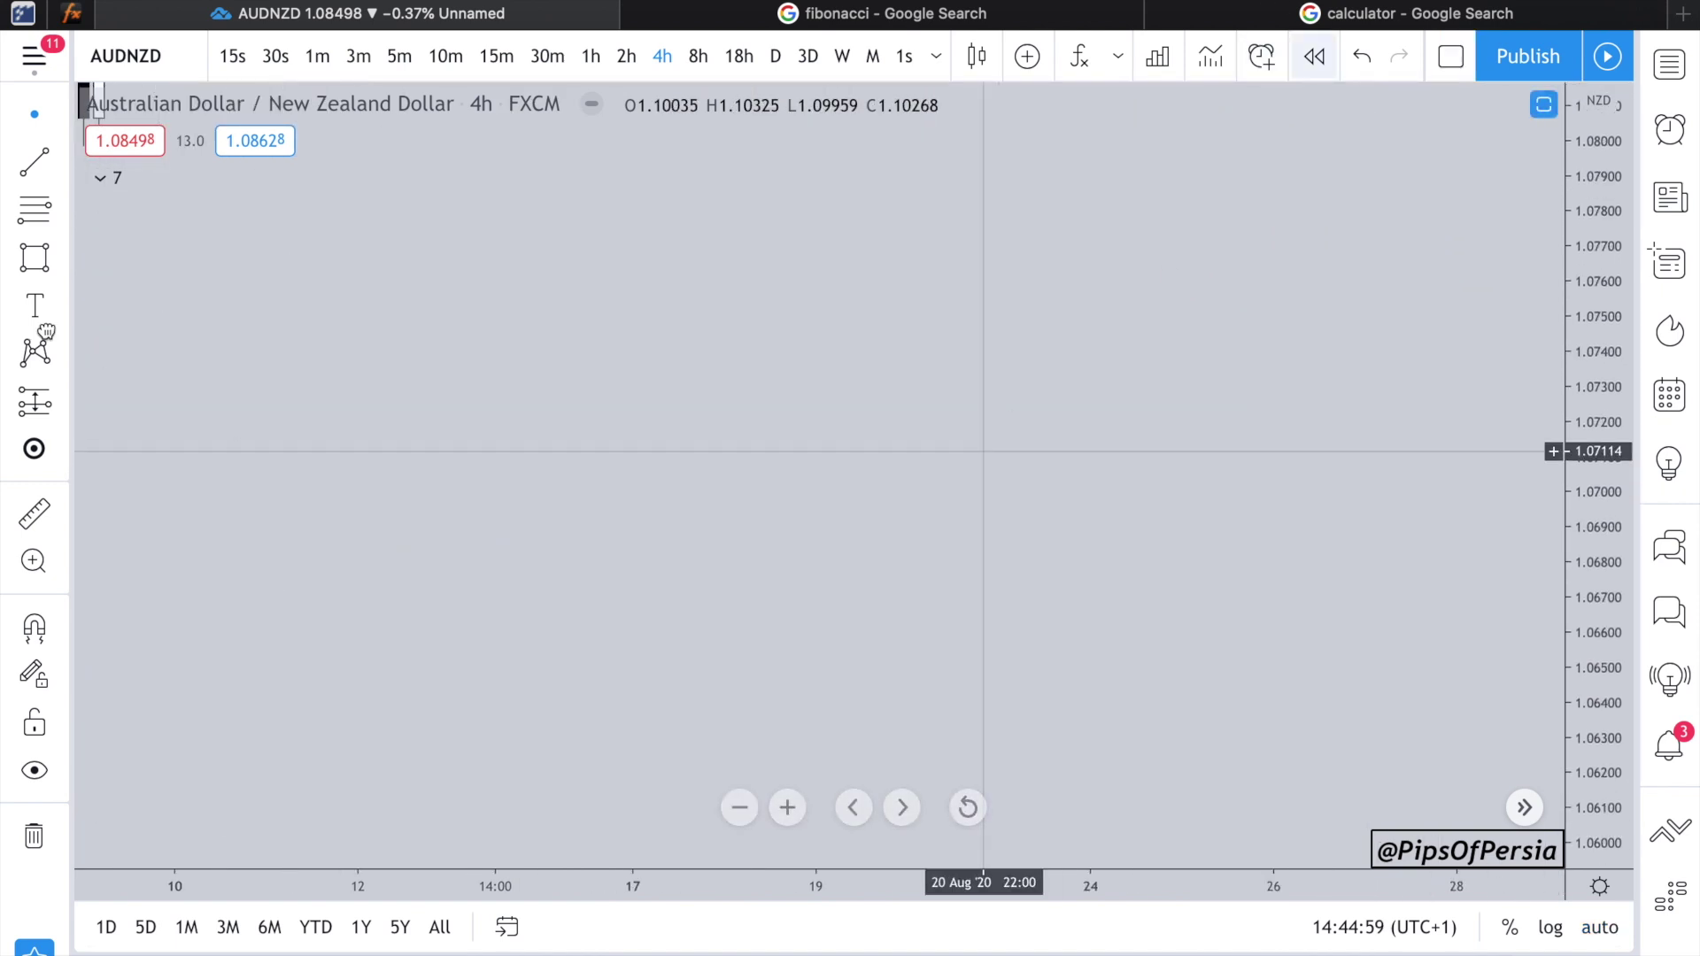
left_click(35, 211)
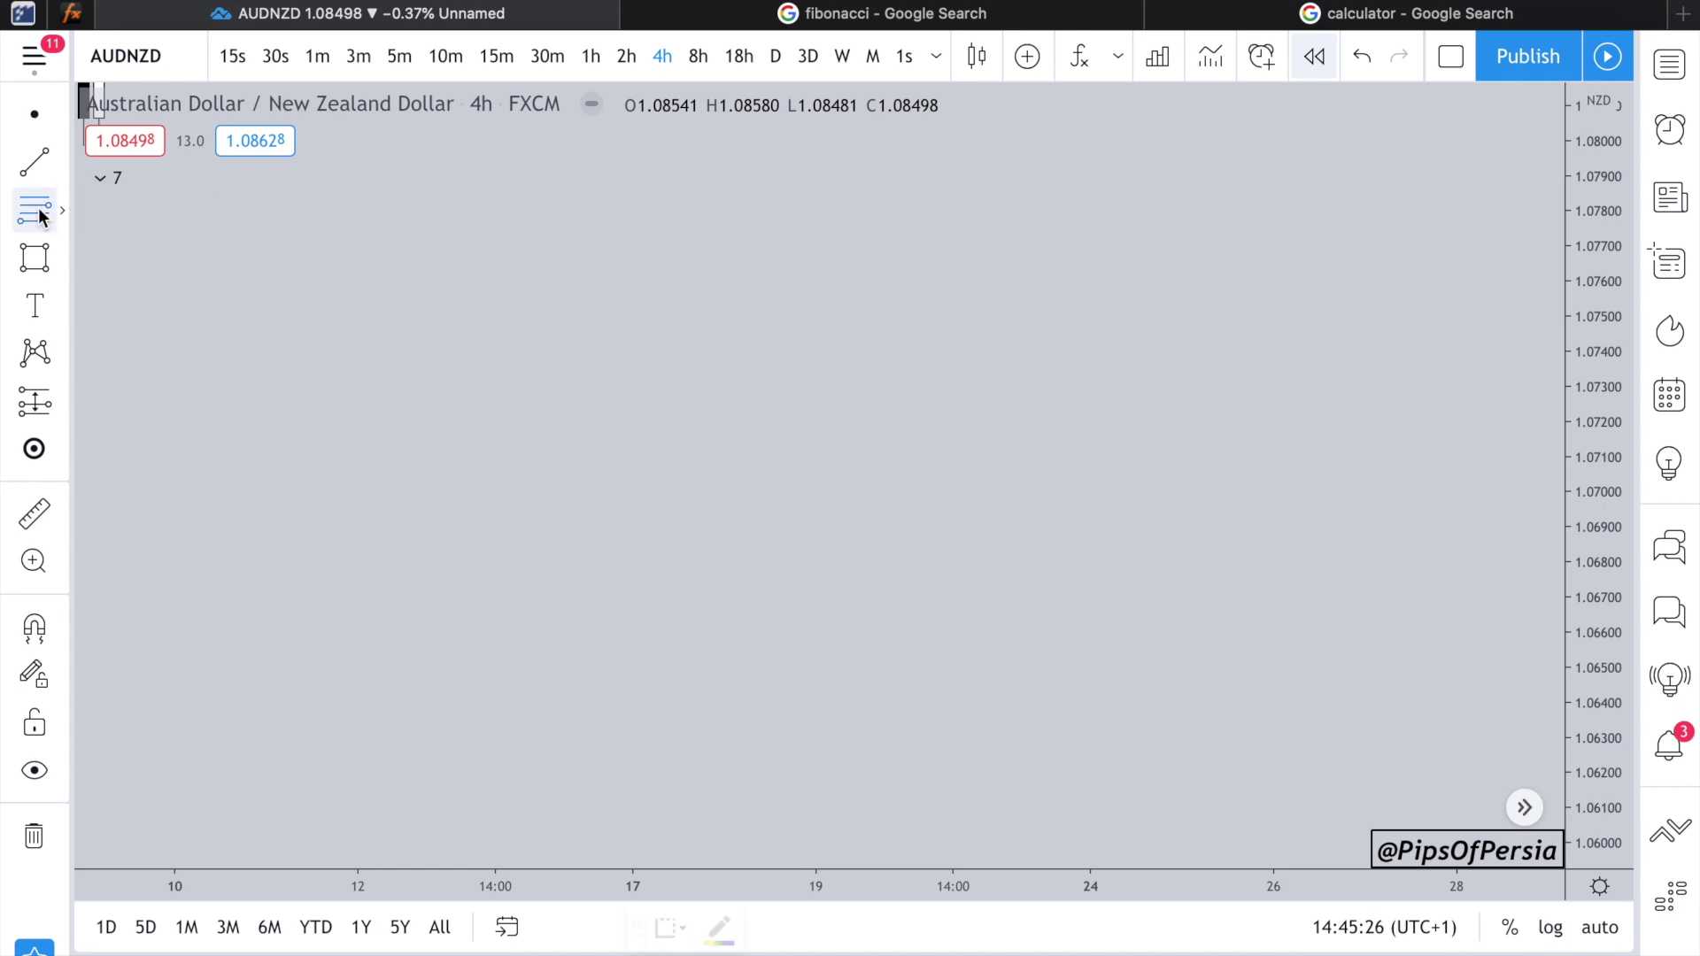
left_click(174, 740)
left_click(448, 373)
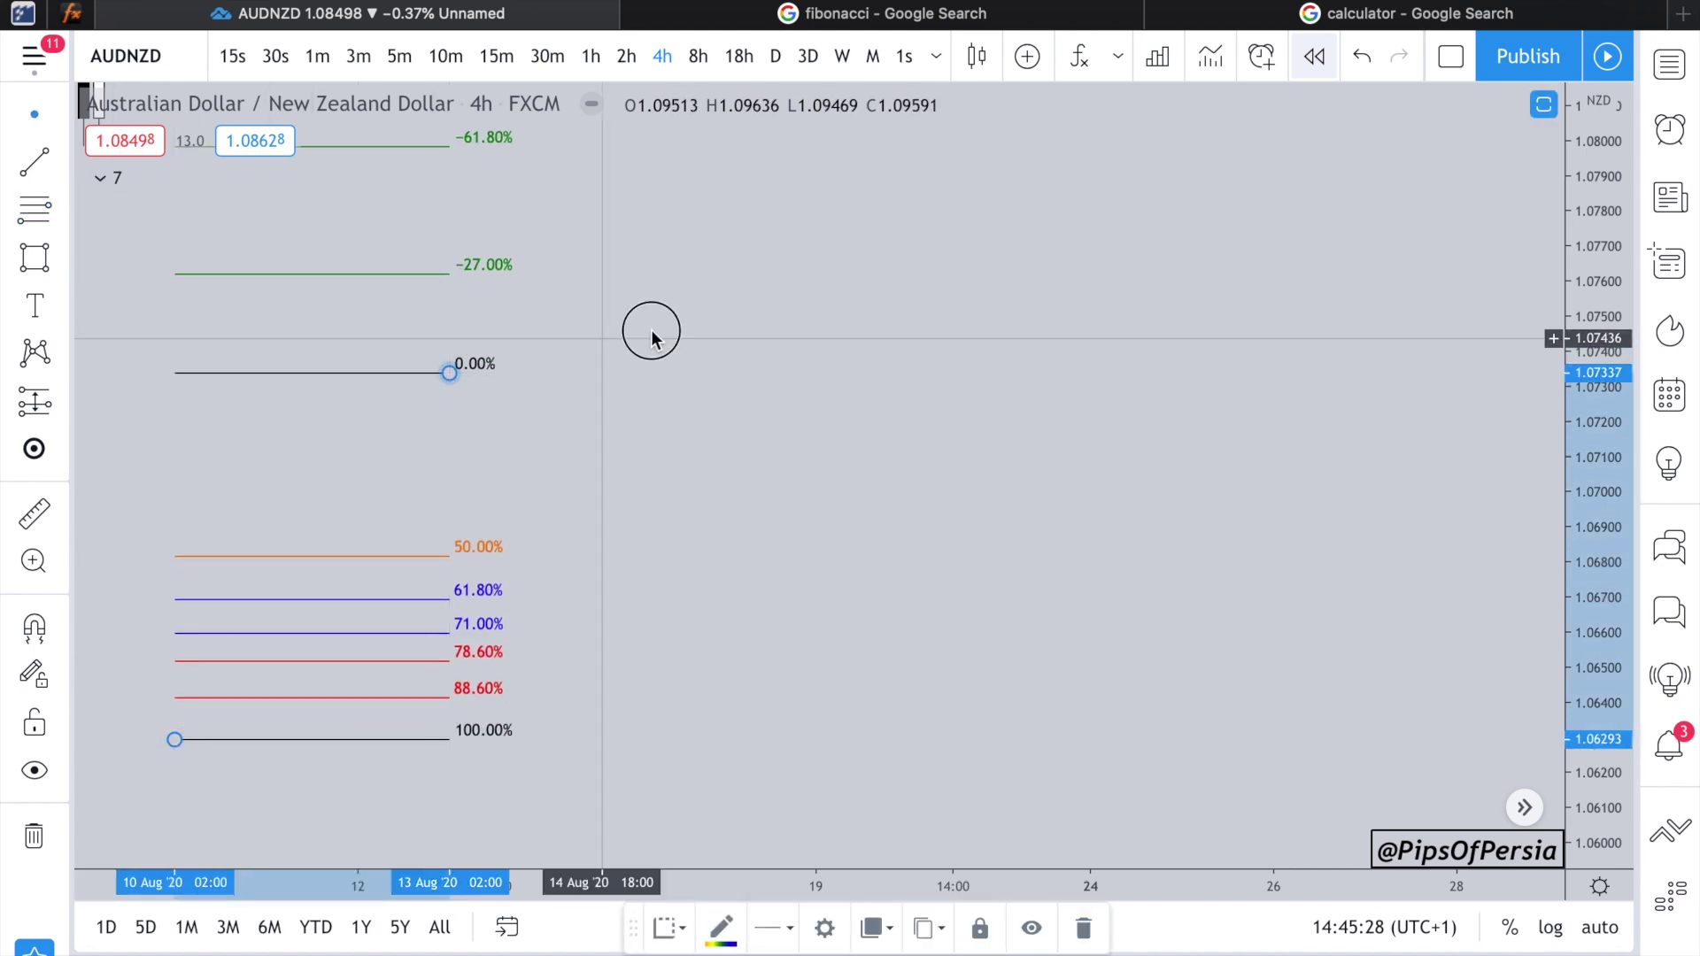
Step: Draw three red arrows on the retracement: up from 100% to 0%, down to just above 71%, and up past the -27% extension
left_click(67, 256)
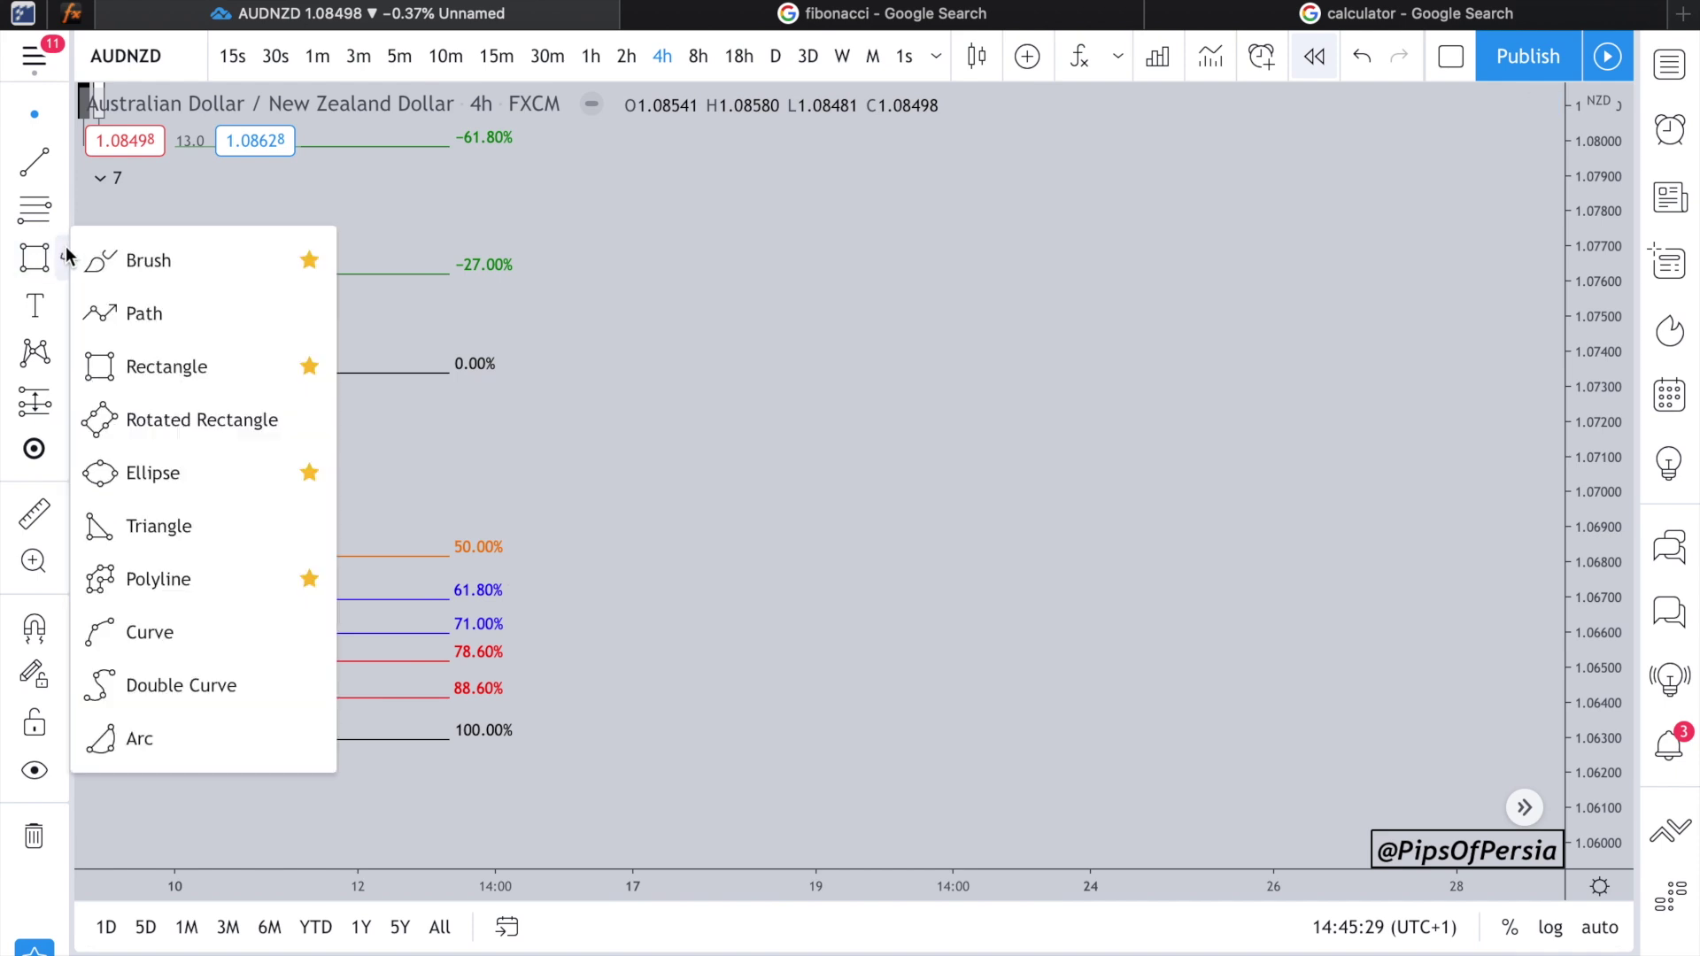
left_click(33, 162)
left_click(210, 708)
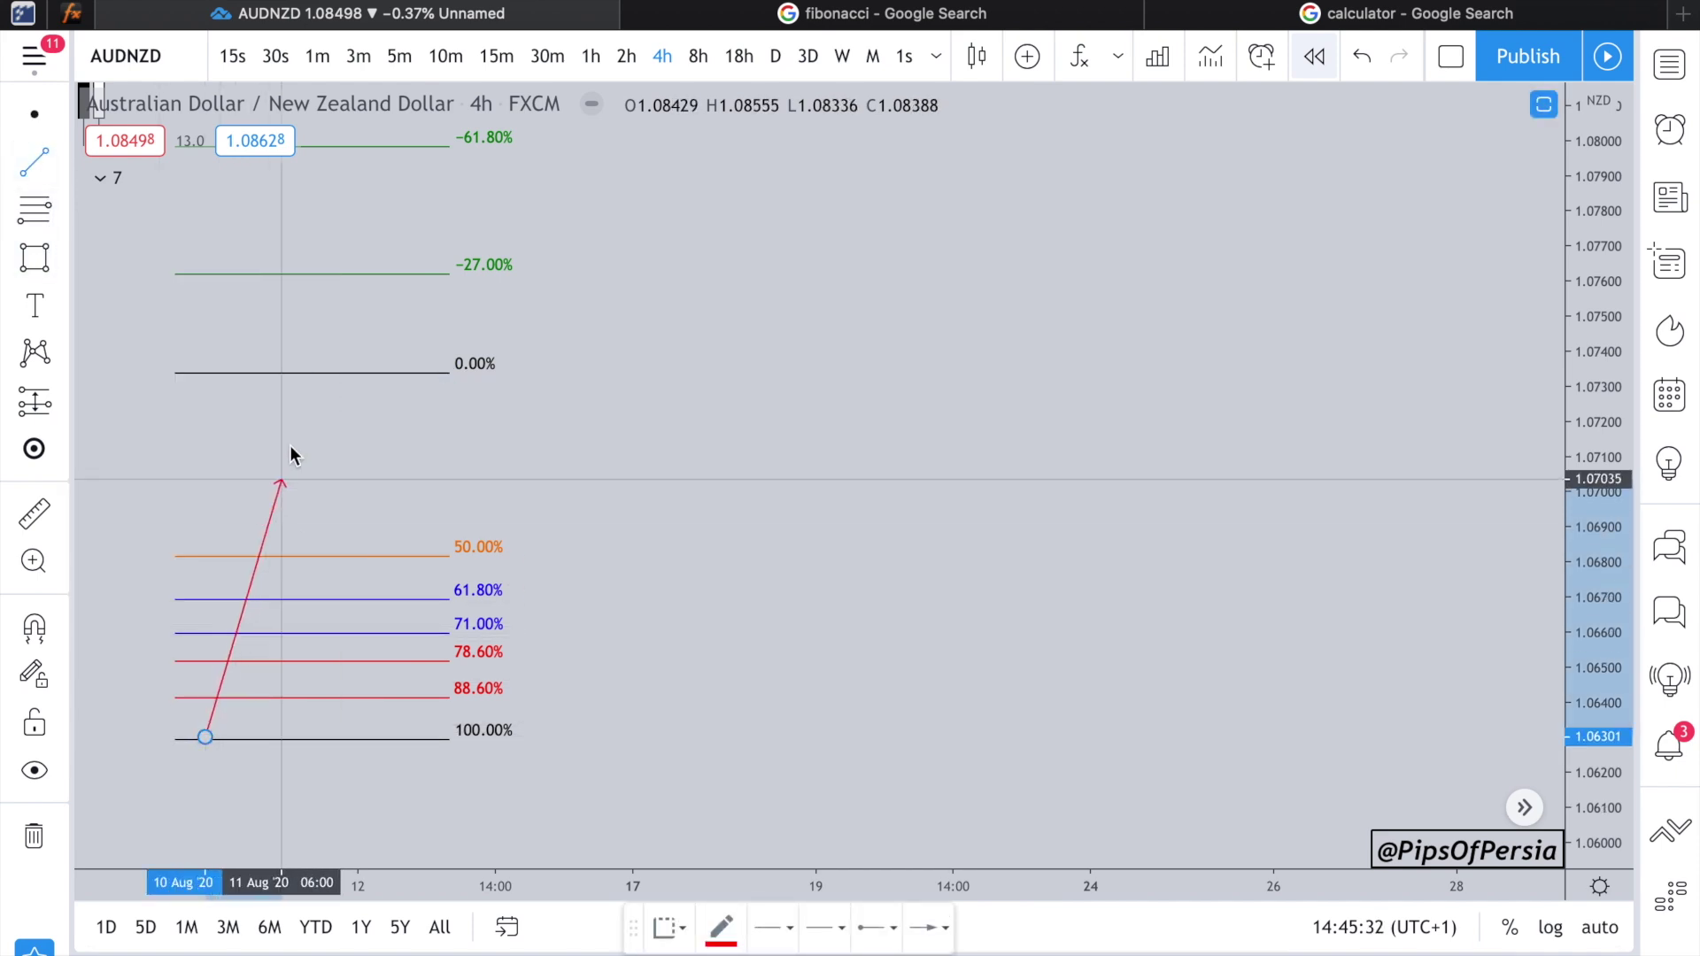
left_click(310, 375)
left_click(33, 163)
left_click(327, 377)
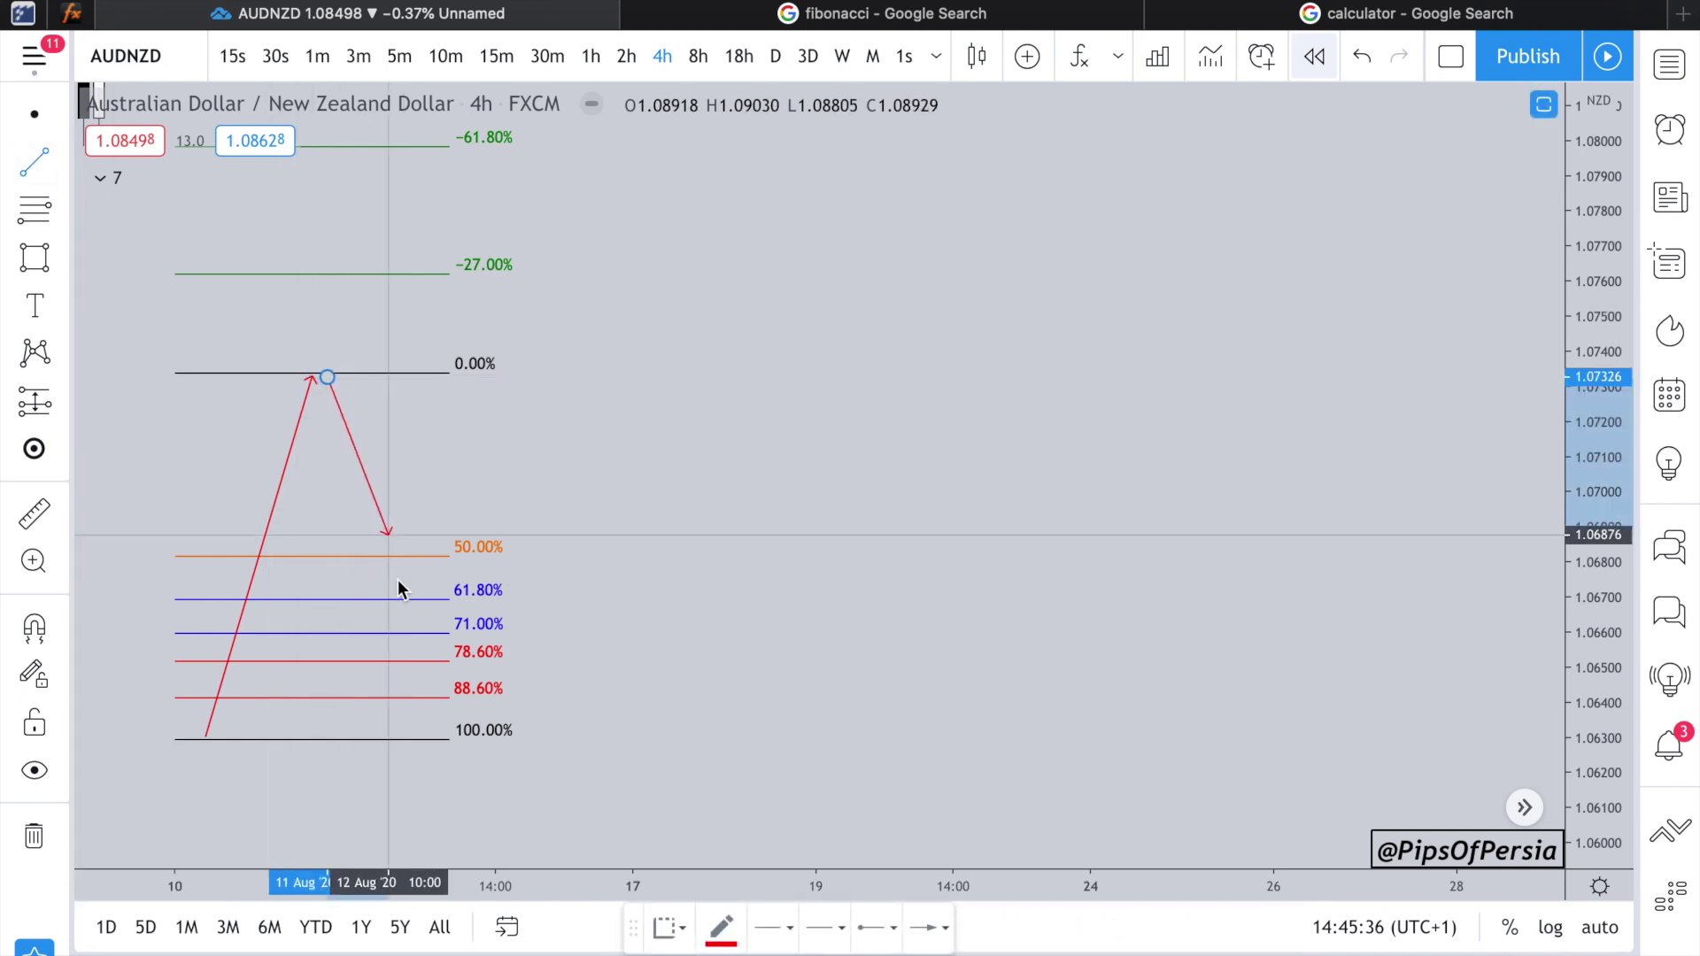
left_click(403, 623)
left_click(34, 163)
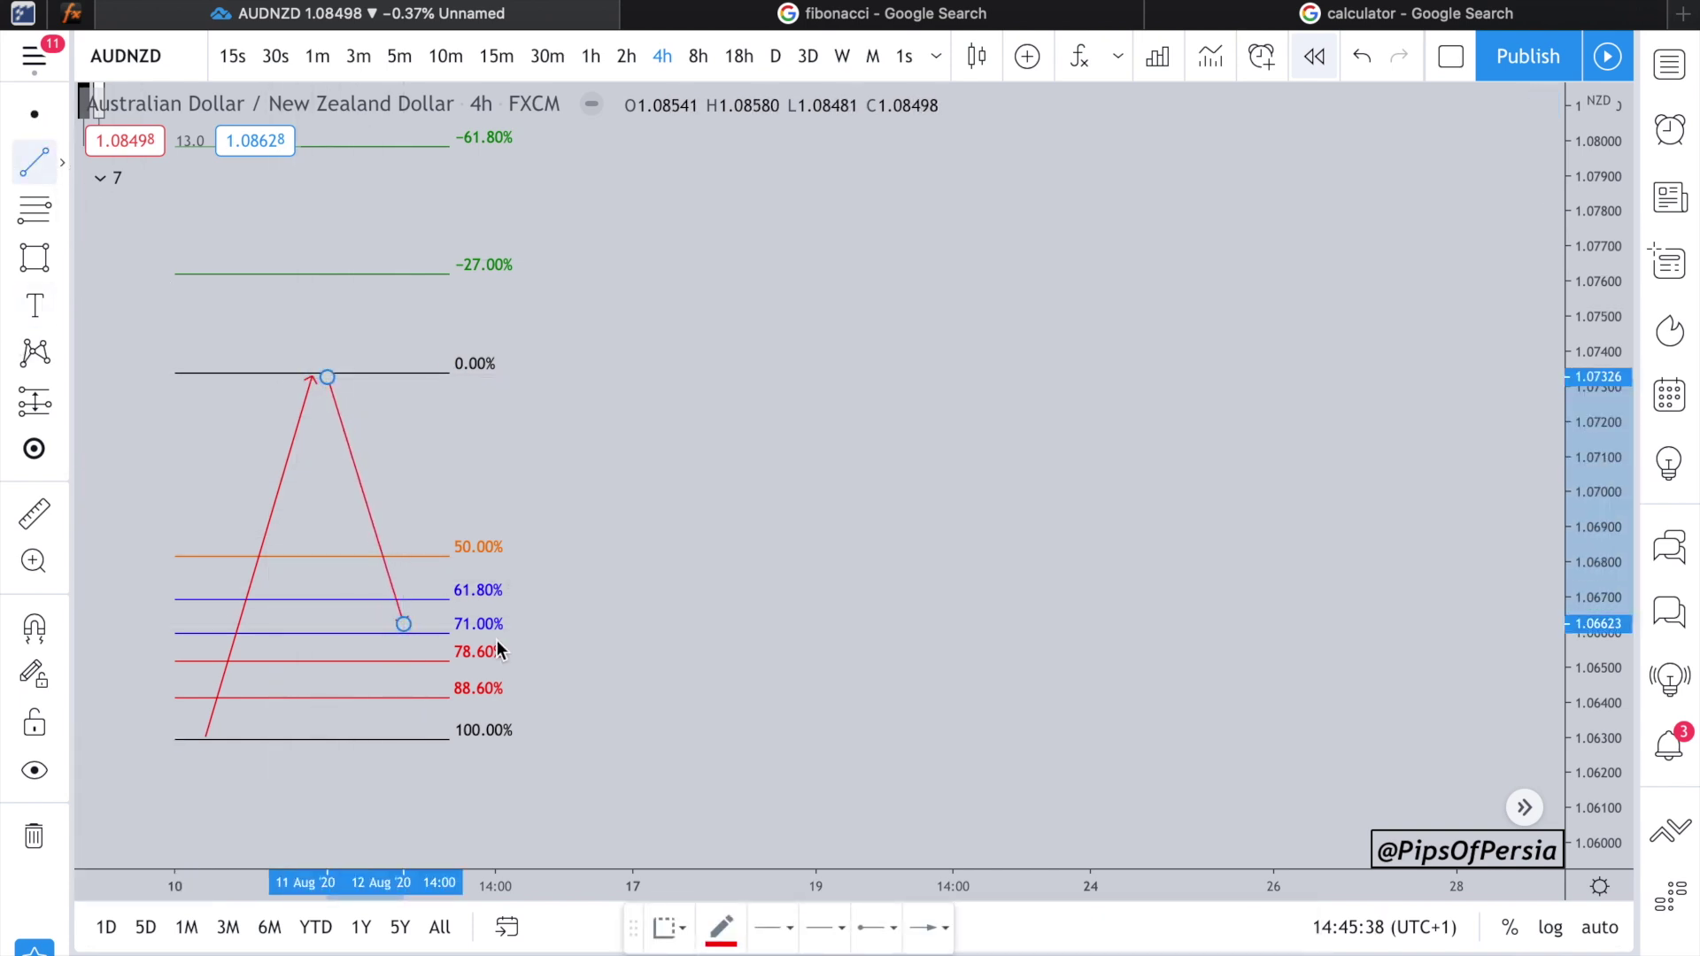
left_click(419, 620)
left_click(479, 245)
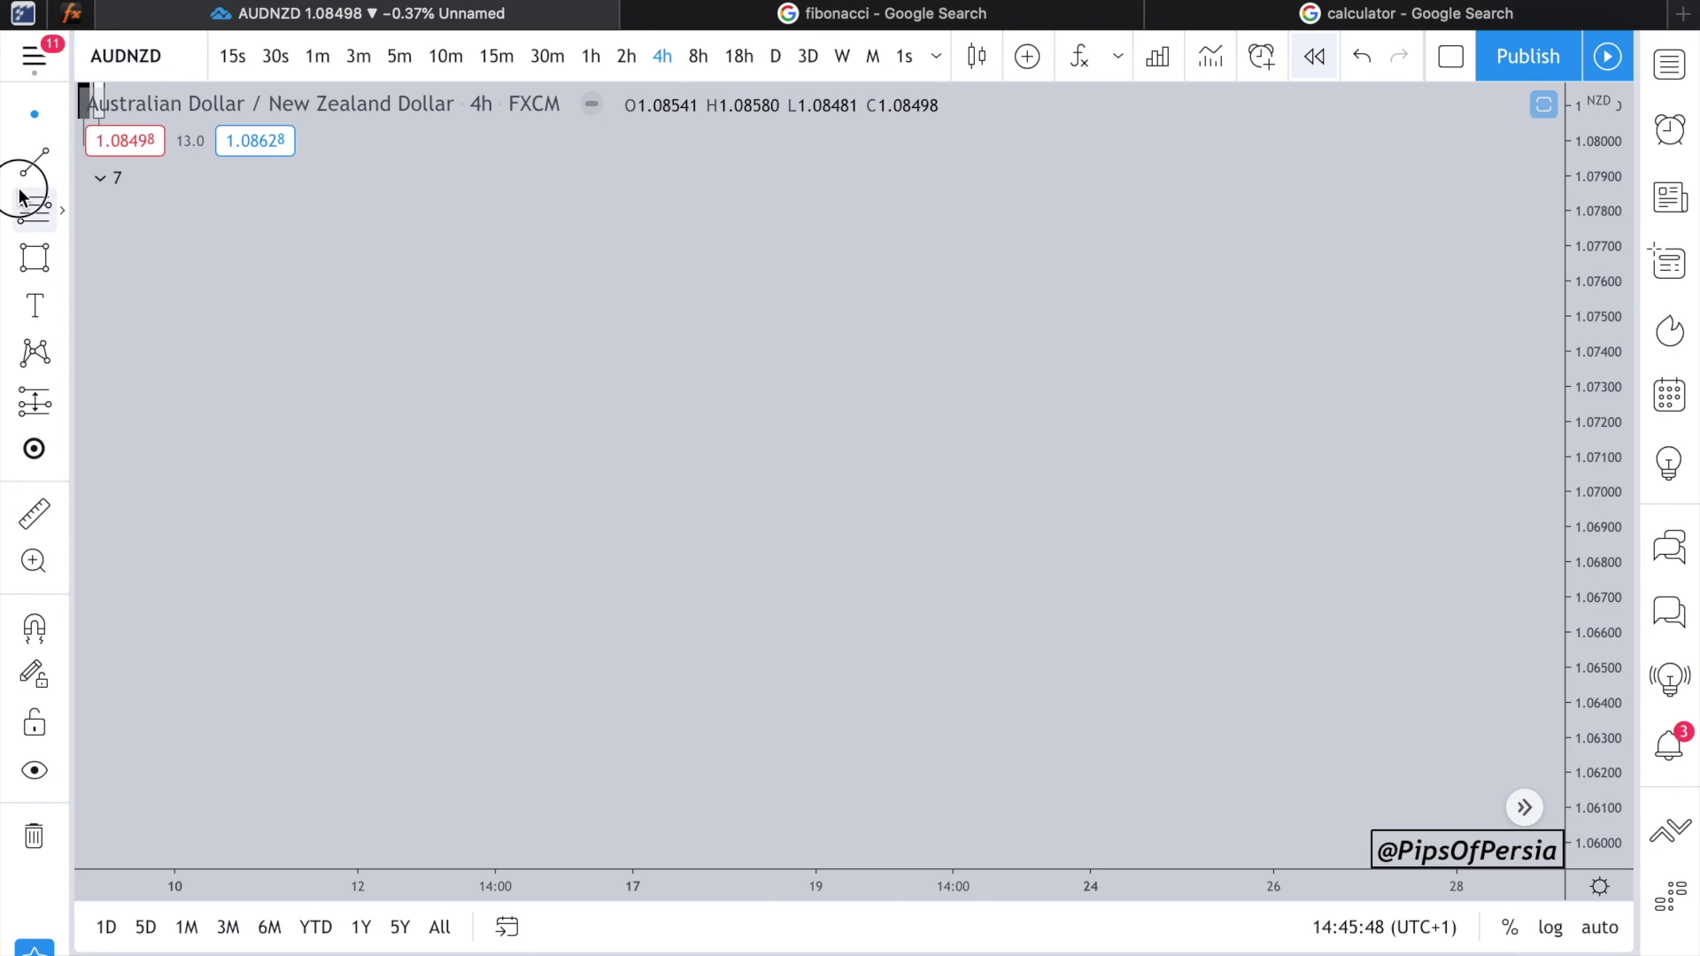
Step: Draw a downward Fib Retracement in the empty chart area from about 1.0761 to about 1.0677
left_click(19, 194)
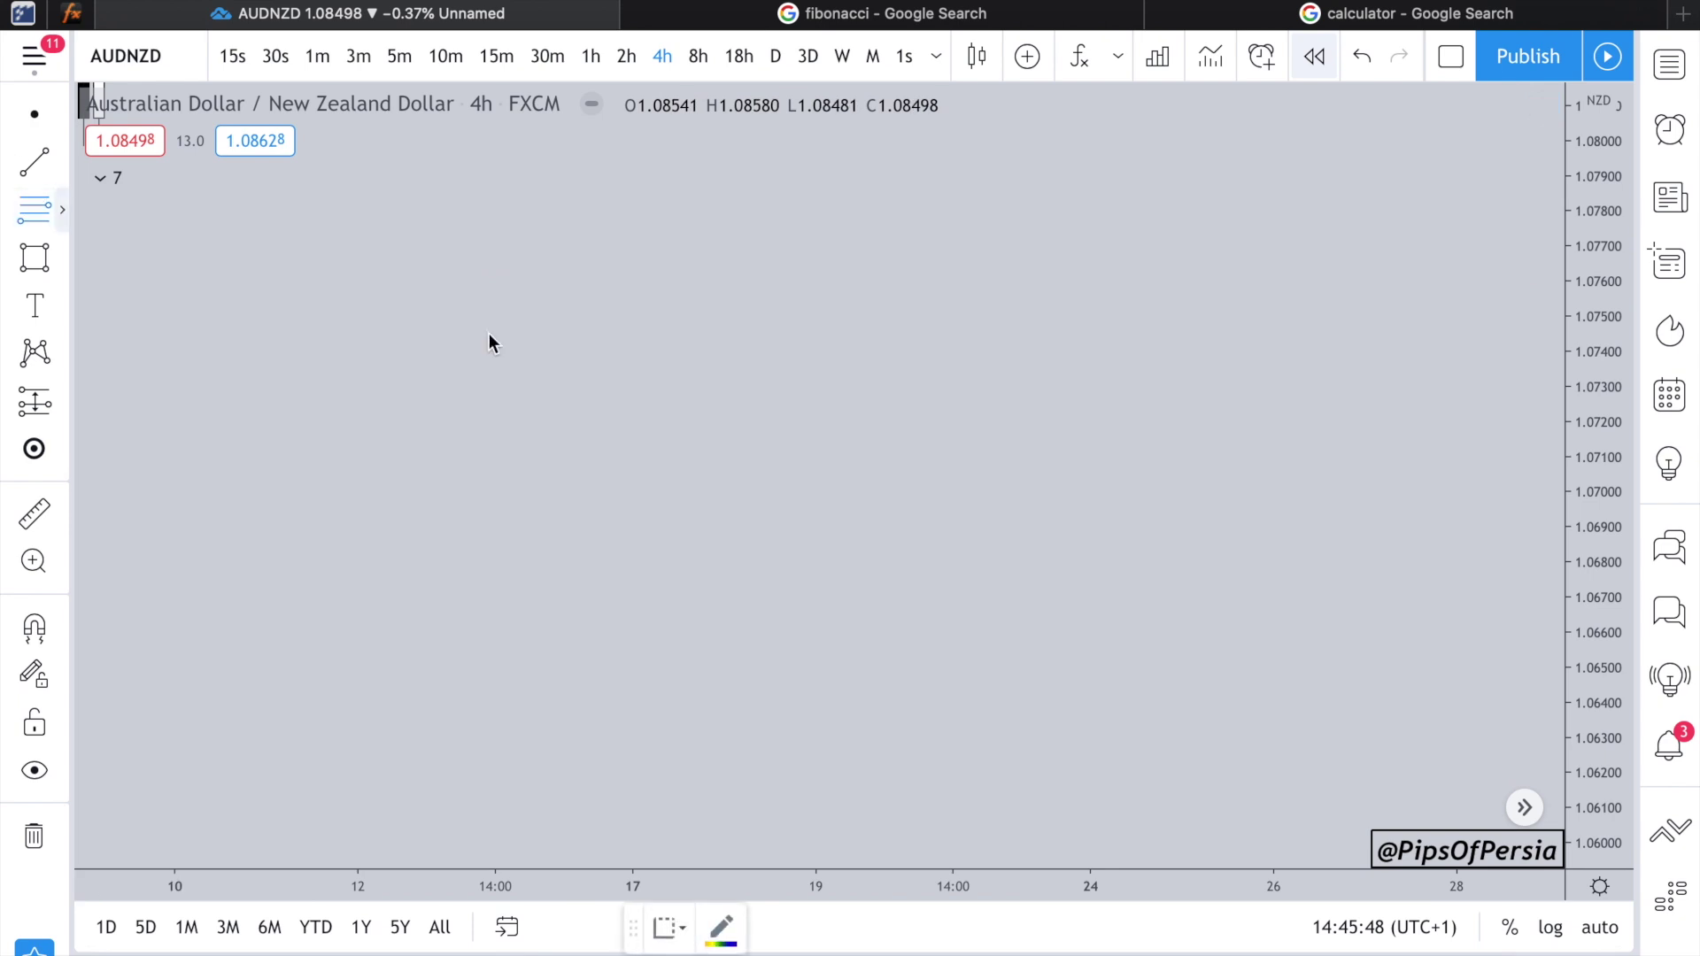
left_click(373, 277)
left_click(662, 574)
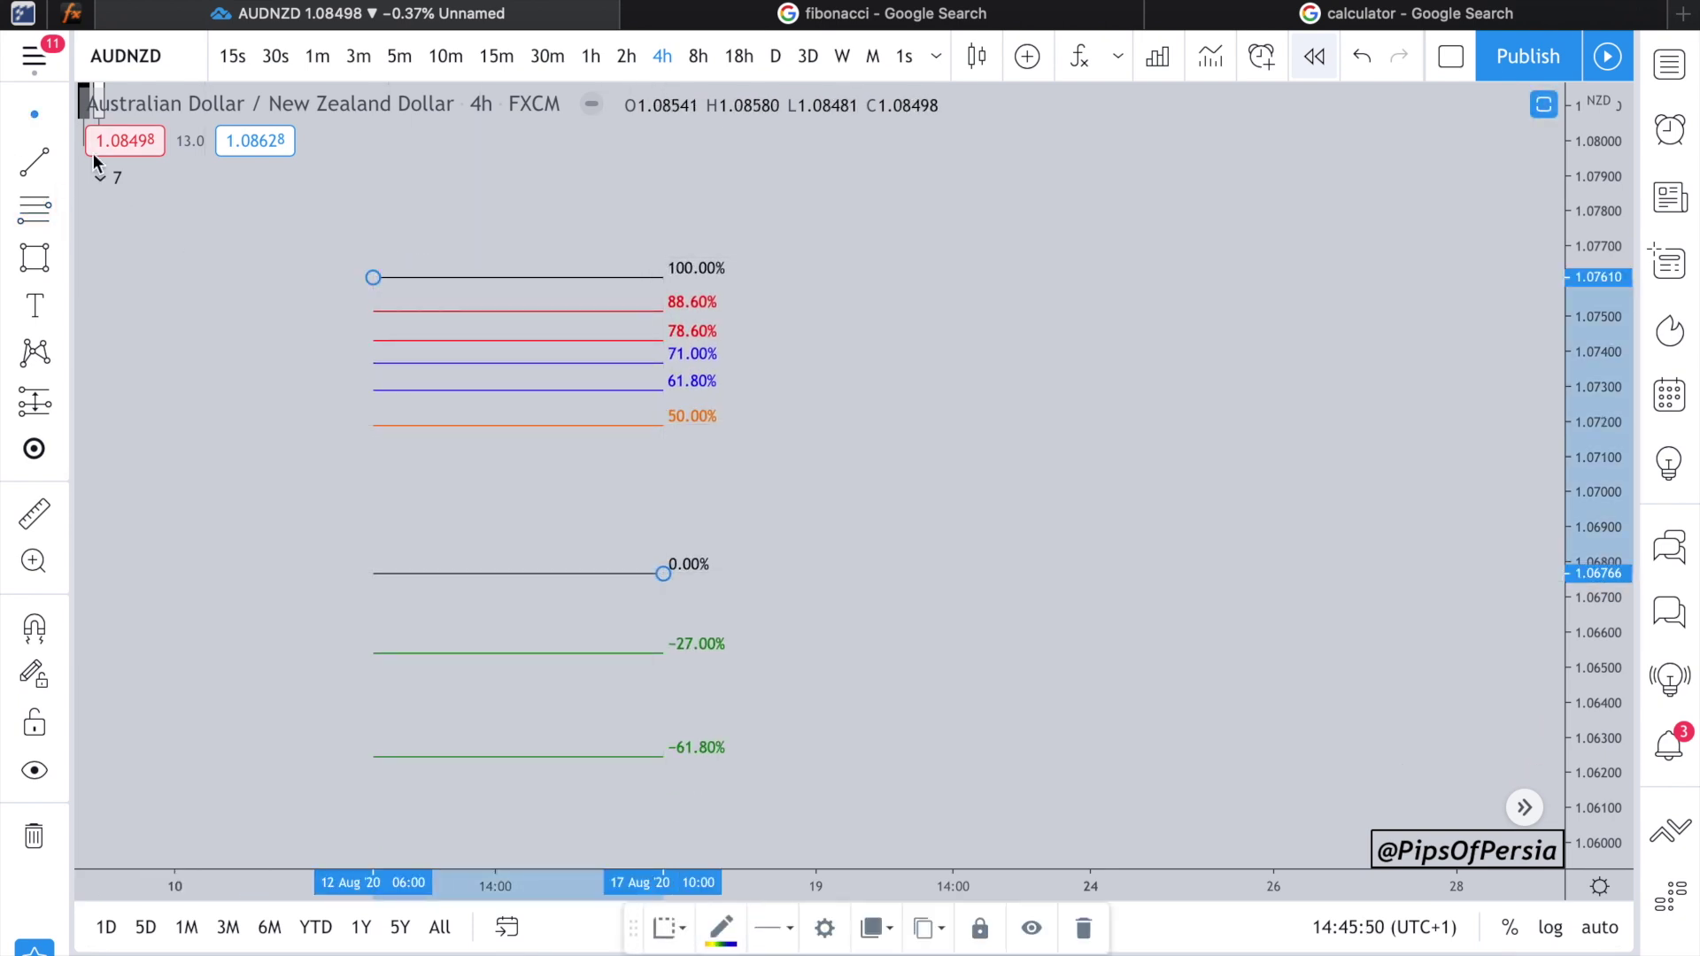
Step: Draw three red arrows on the downward retracement: down from 100% to 0%, up to about 71%, and down past the -27% extension
left_click(35, 161)
left_click(389, 274)
left_click(403, 351)
left_click(462, 580)
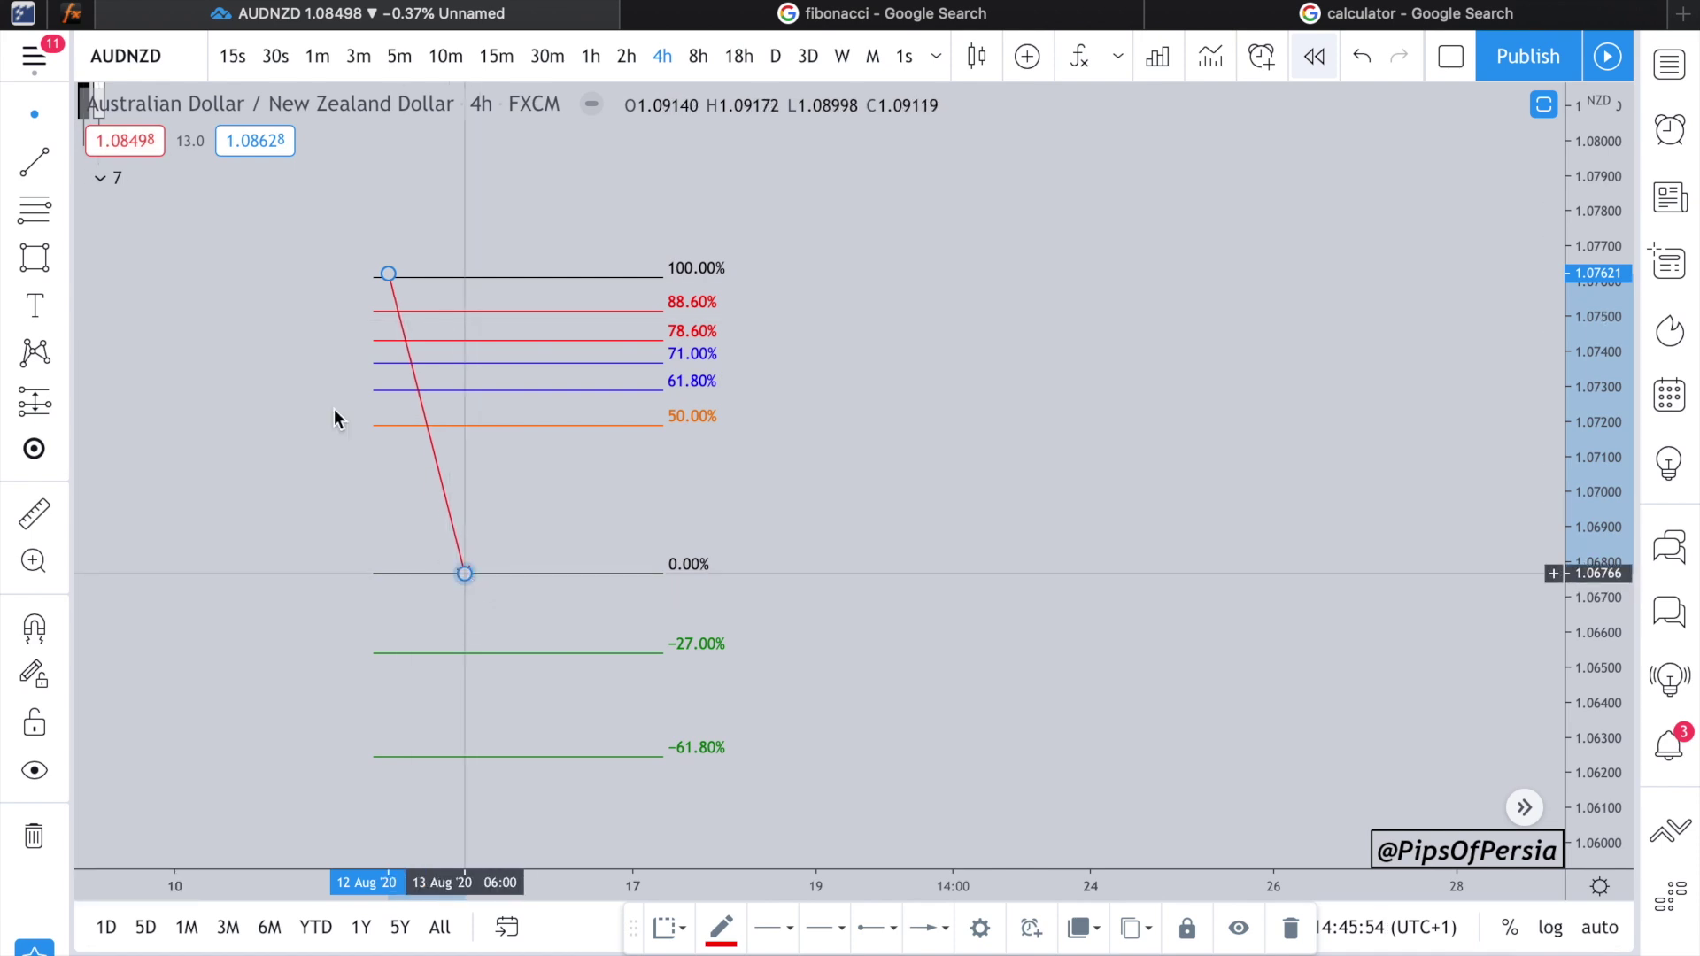
left_click(33, 160)
left_click(494, 572)
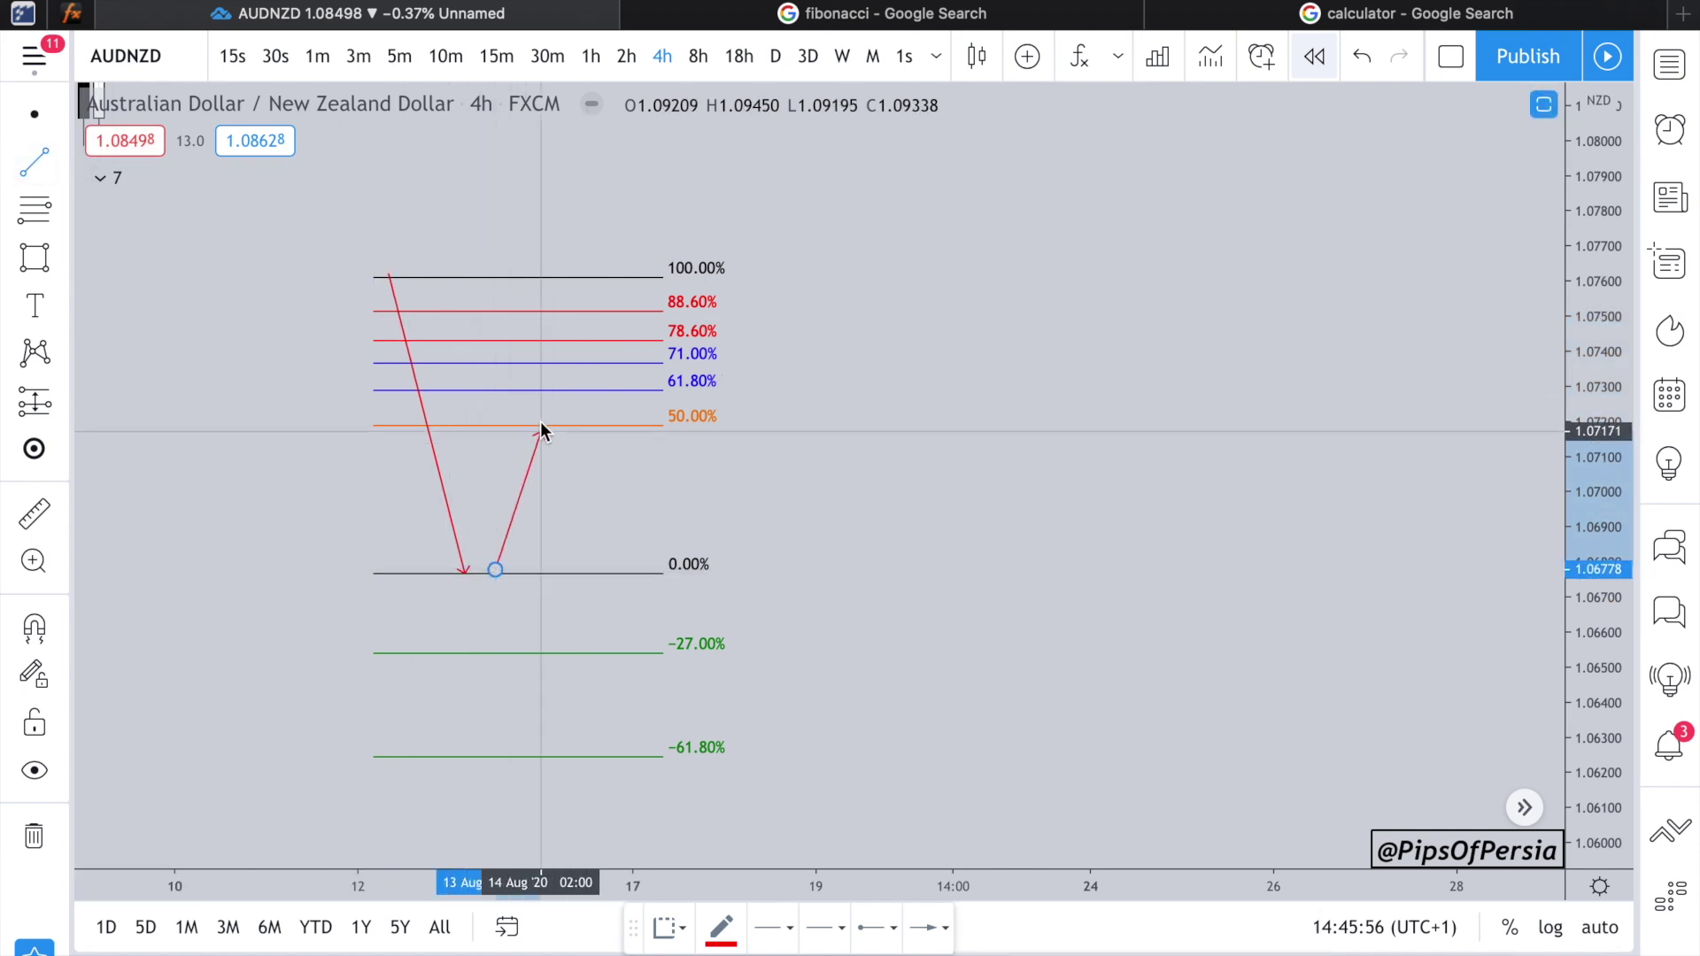
left_click(556, 367)
left_click(36, 167)
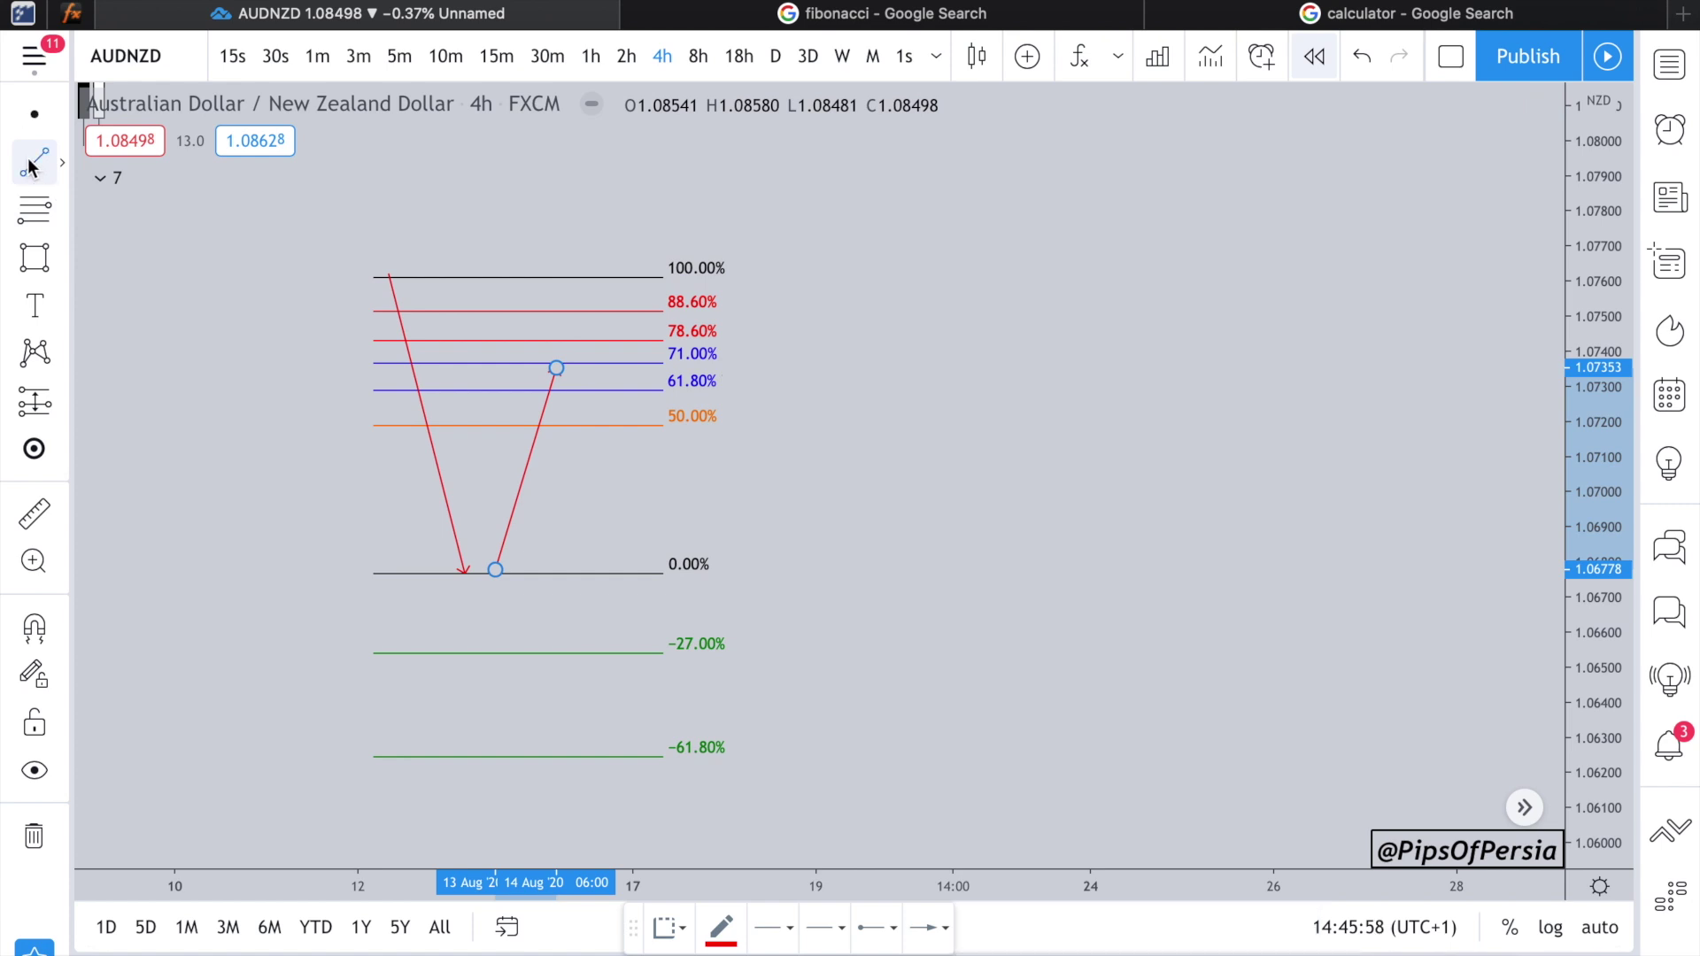
left_click(572, 357)
left_click(648, 705)
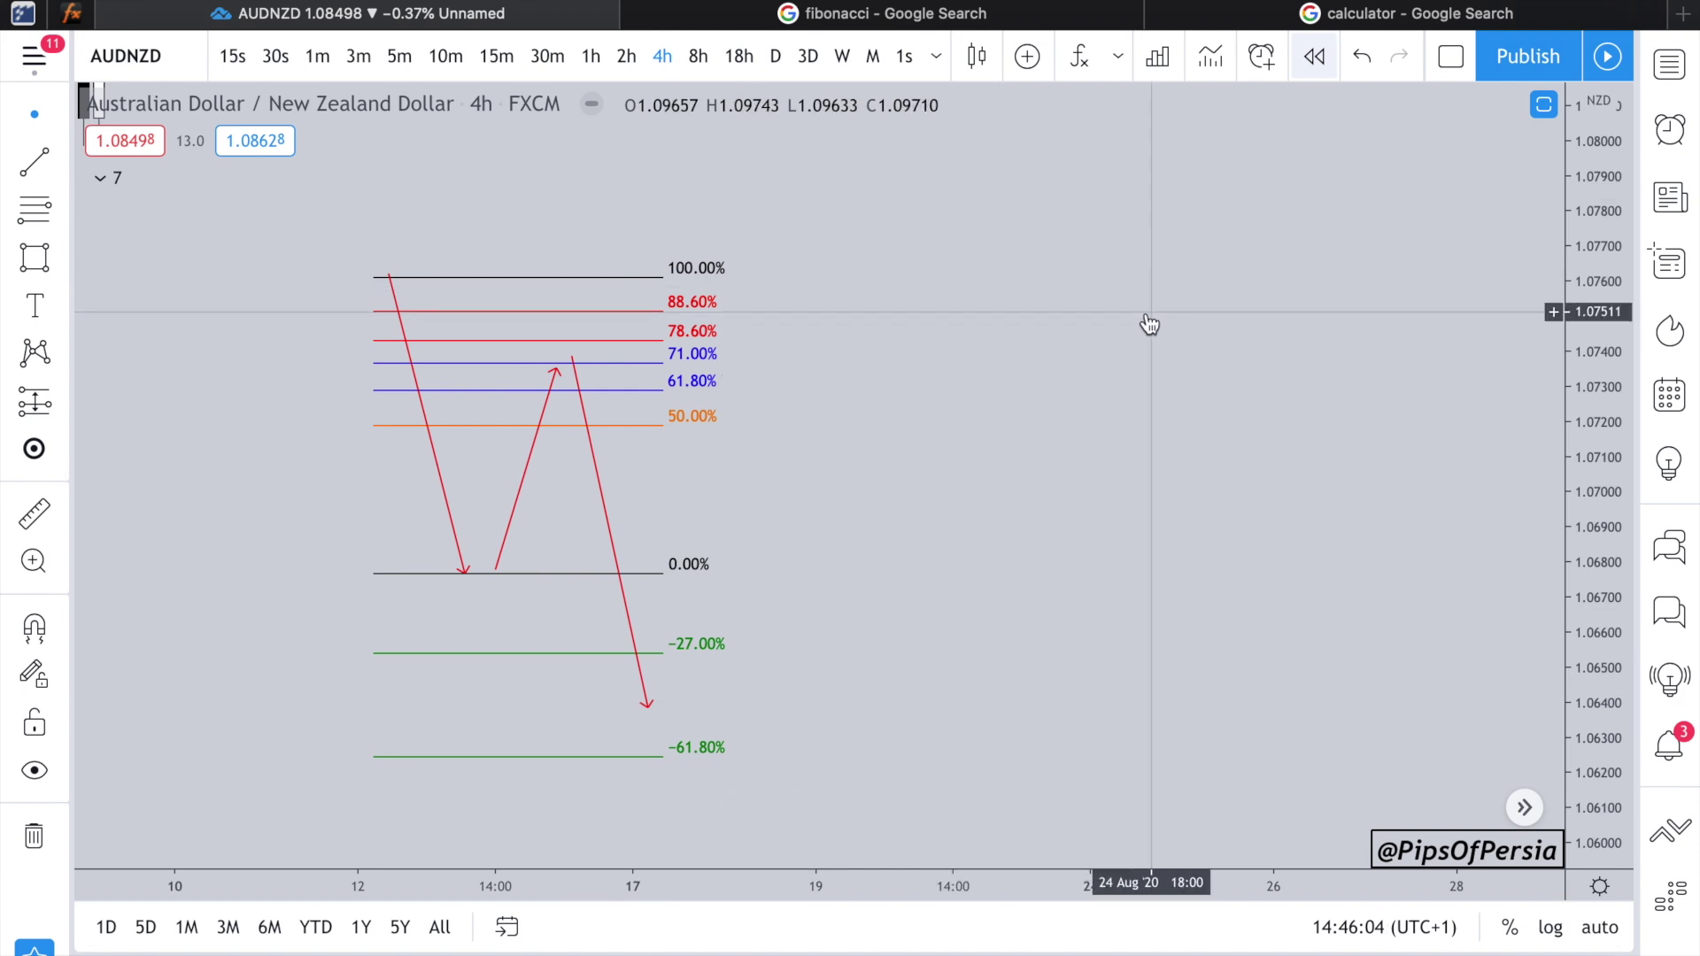
Step: Delete the downward Fib Retracement together with its three red arrows
left_click_drag(364, 270, 872, 827)
key("Delete")
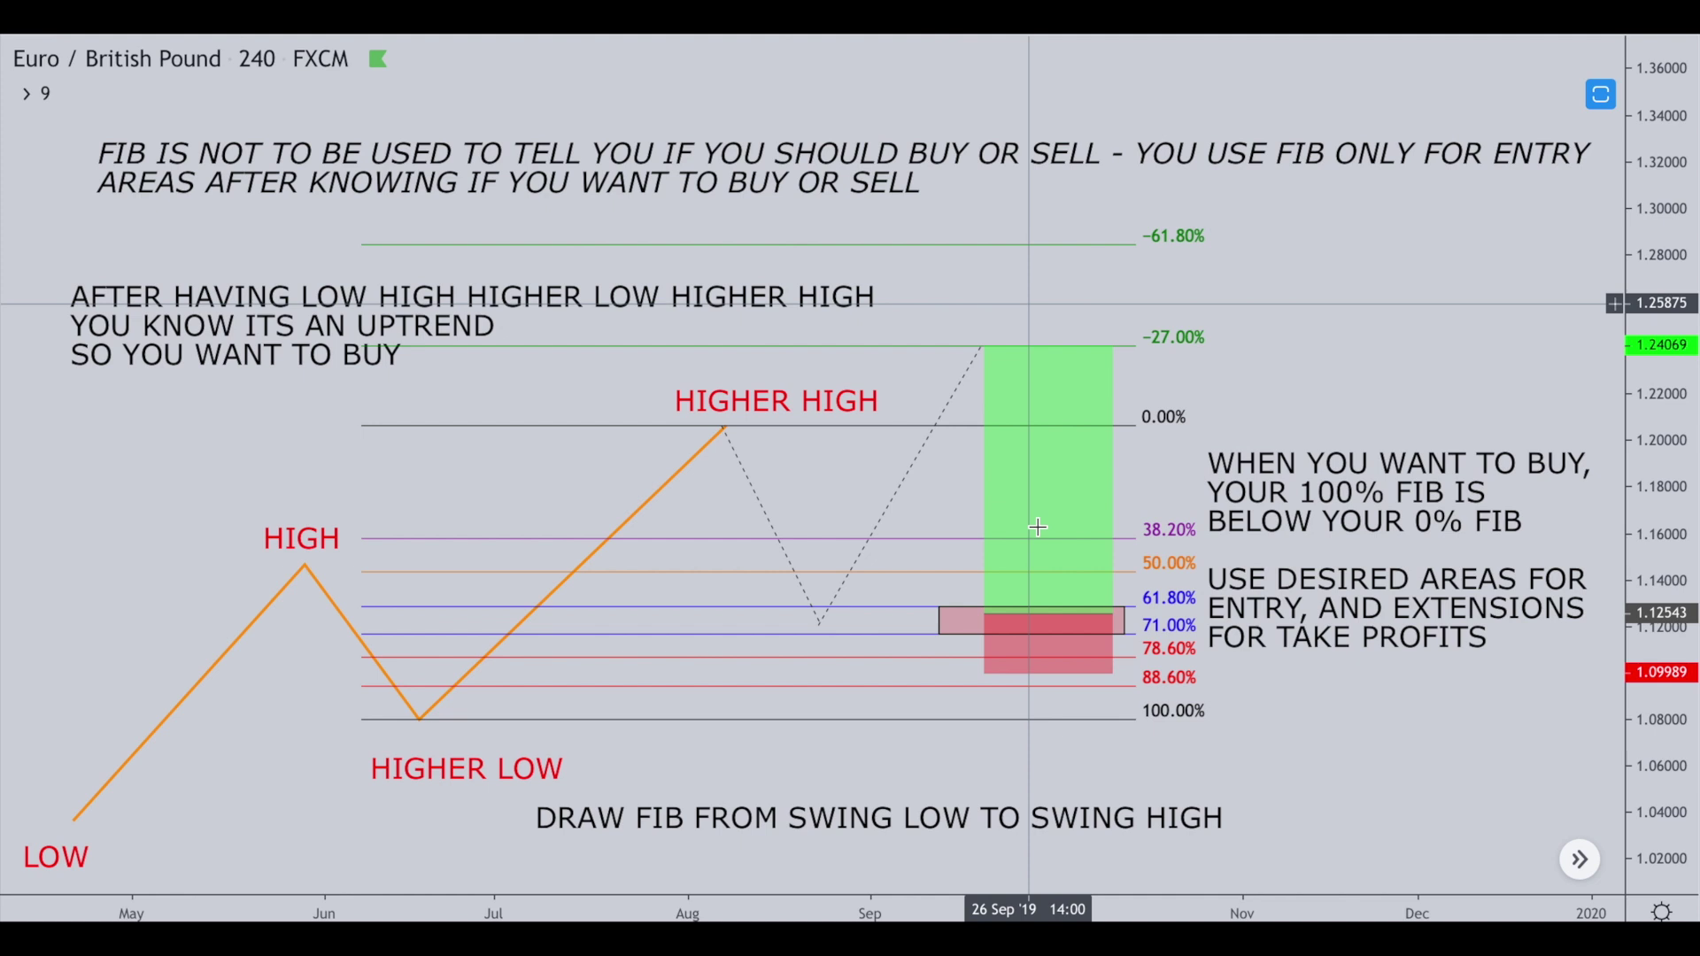
Step: Select in turn the fib usage note and the LOW, HIGH, HIGHER LOW and HIGHER HIGH labels on the Euro / British Pound uptrend diagram
left_click_drag(54, 129, 1609, 220)
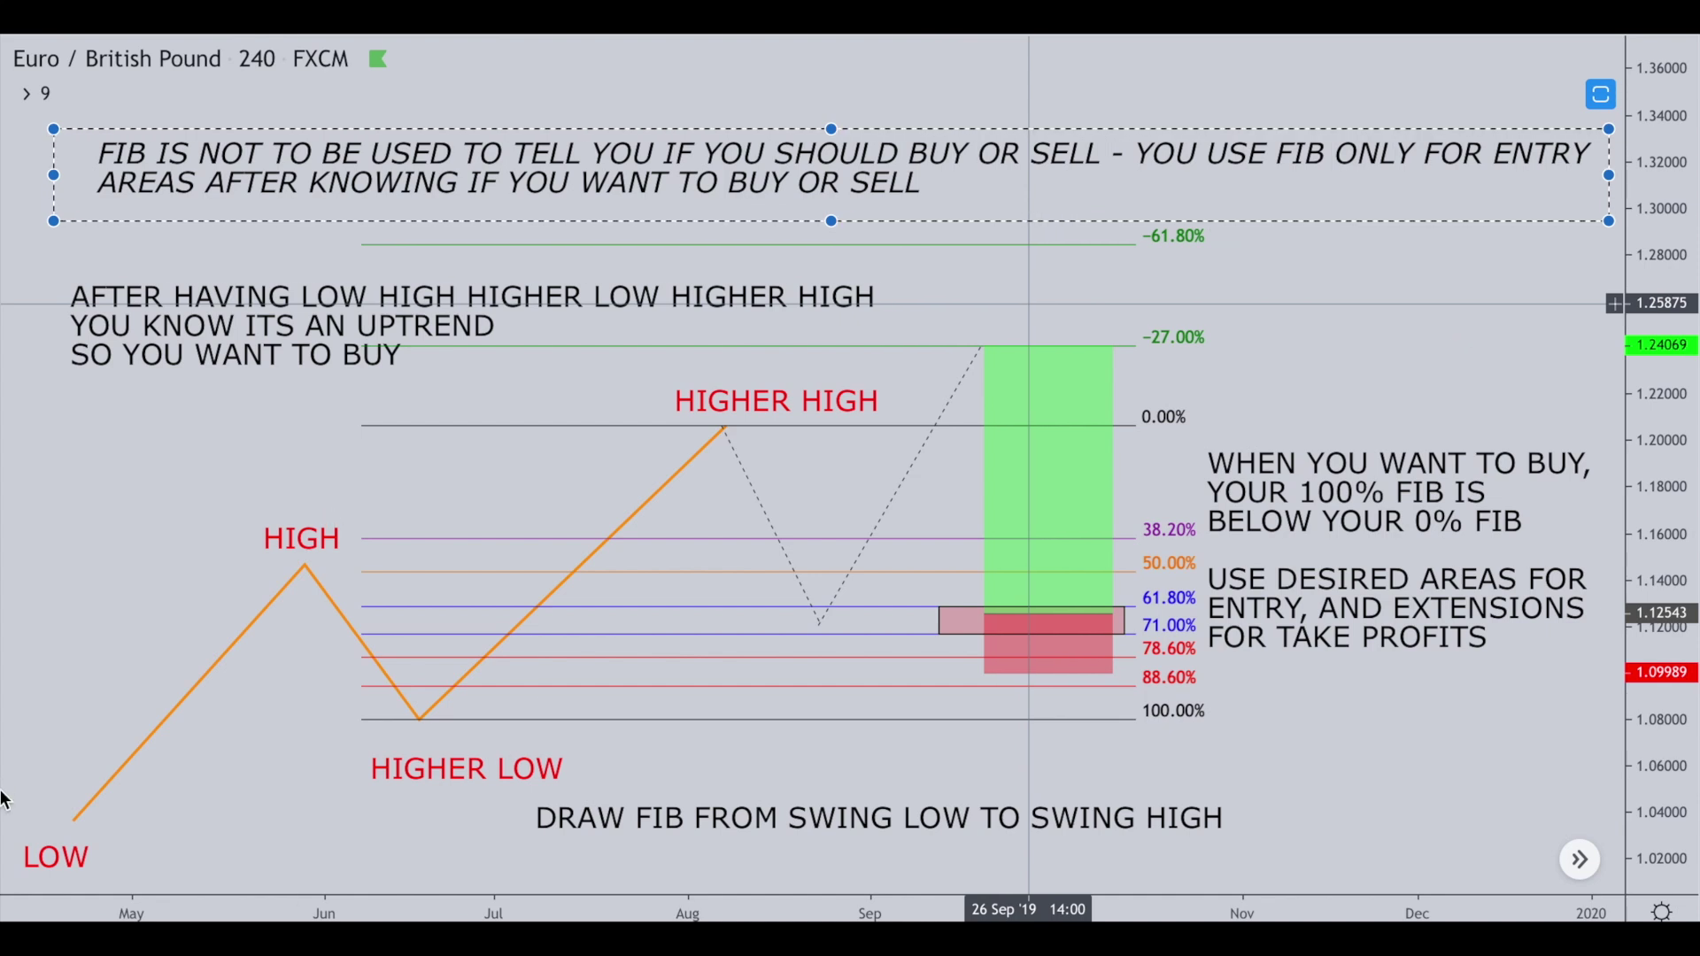
left_click(57, 855)
left_click(277, 539)
left_click(321, 752)
left_click(792, 401)
left_click_drag(1057, 434, 1093, 435)
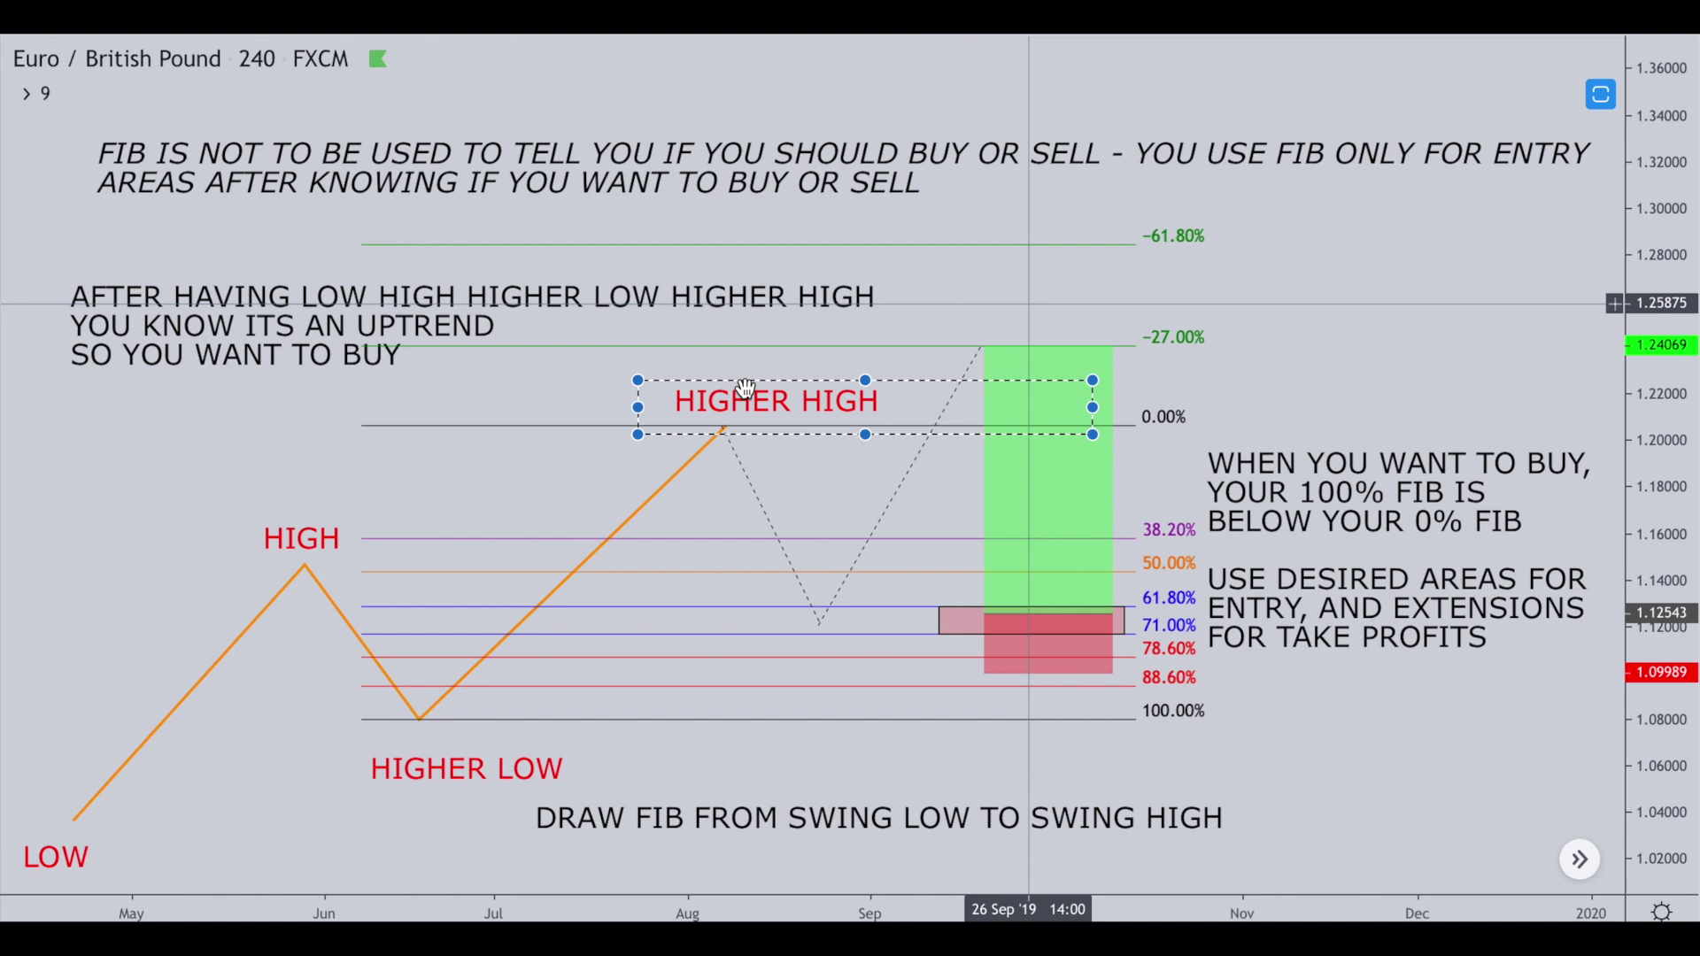
Step: Box the entry zone between the 61.80% and 71.00% levels on the uptrend diagram, and clear the box
left_click(368, 469)
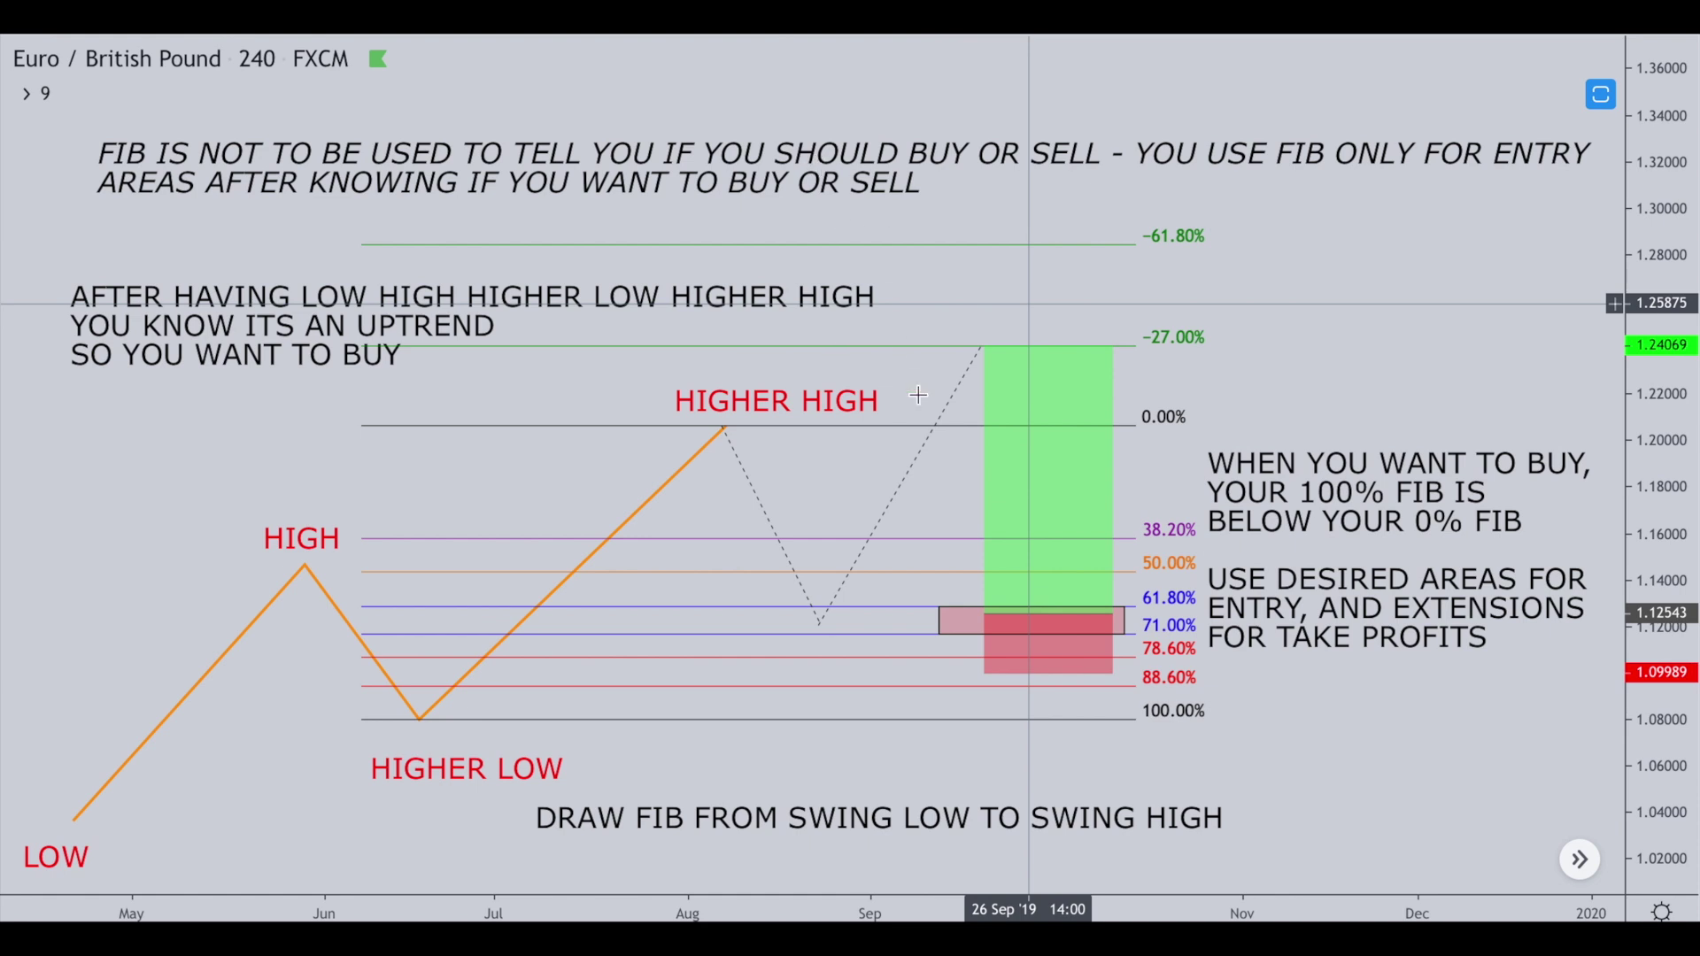
left_click_drag(772, 609, 1044, 665)
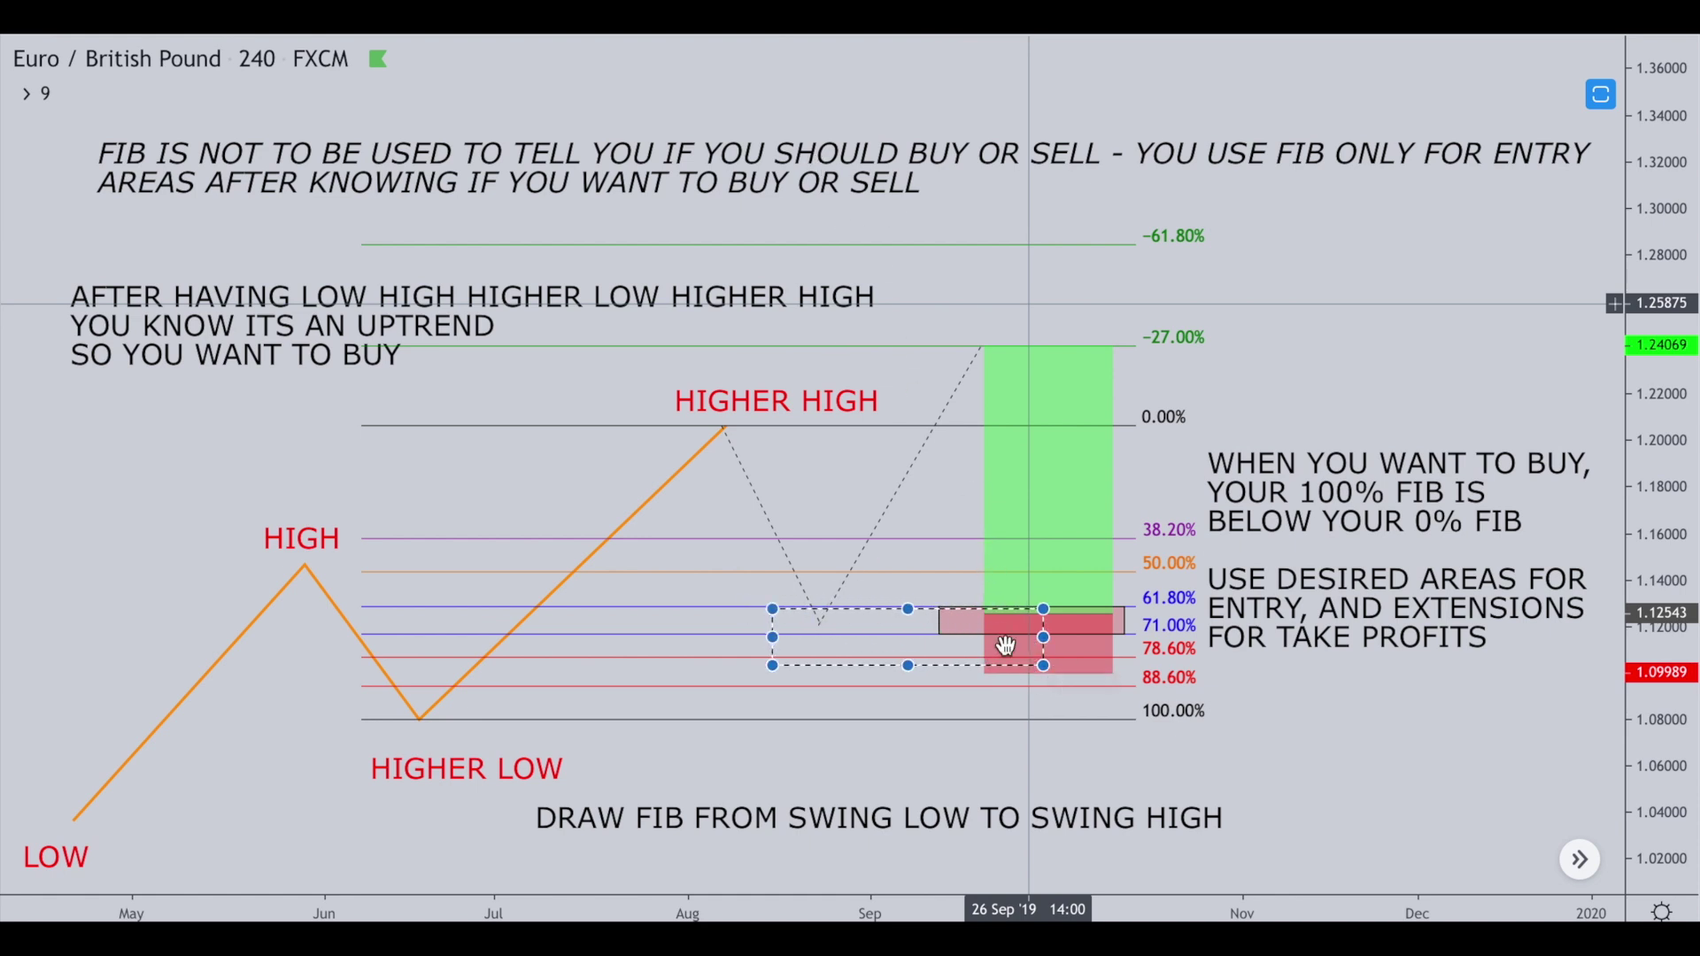
key("Delete")
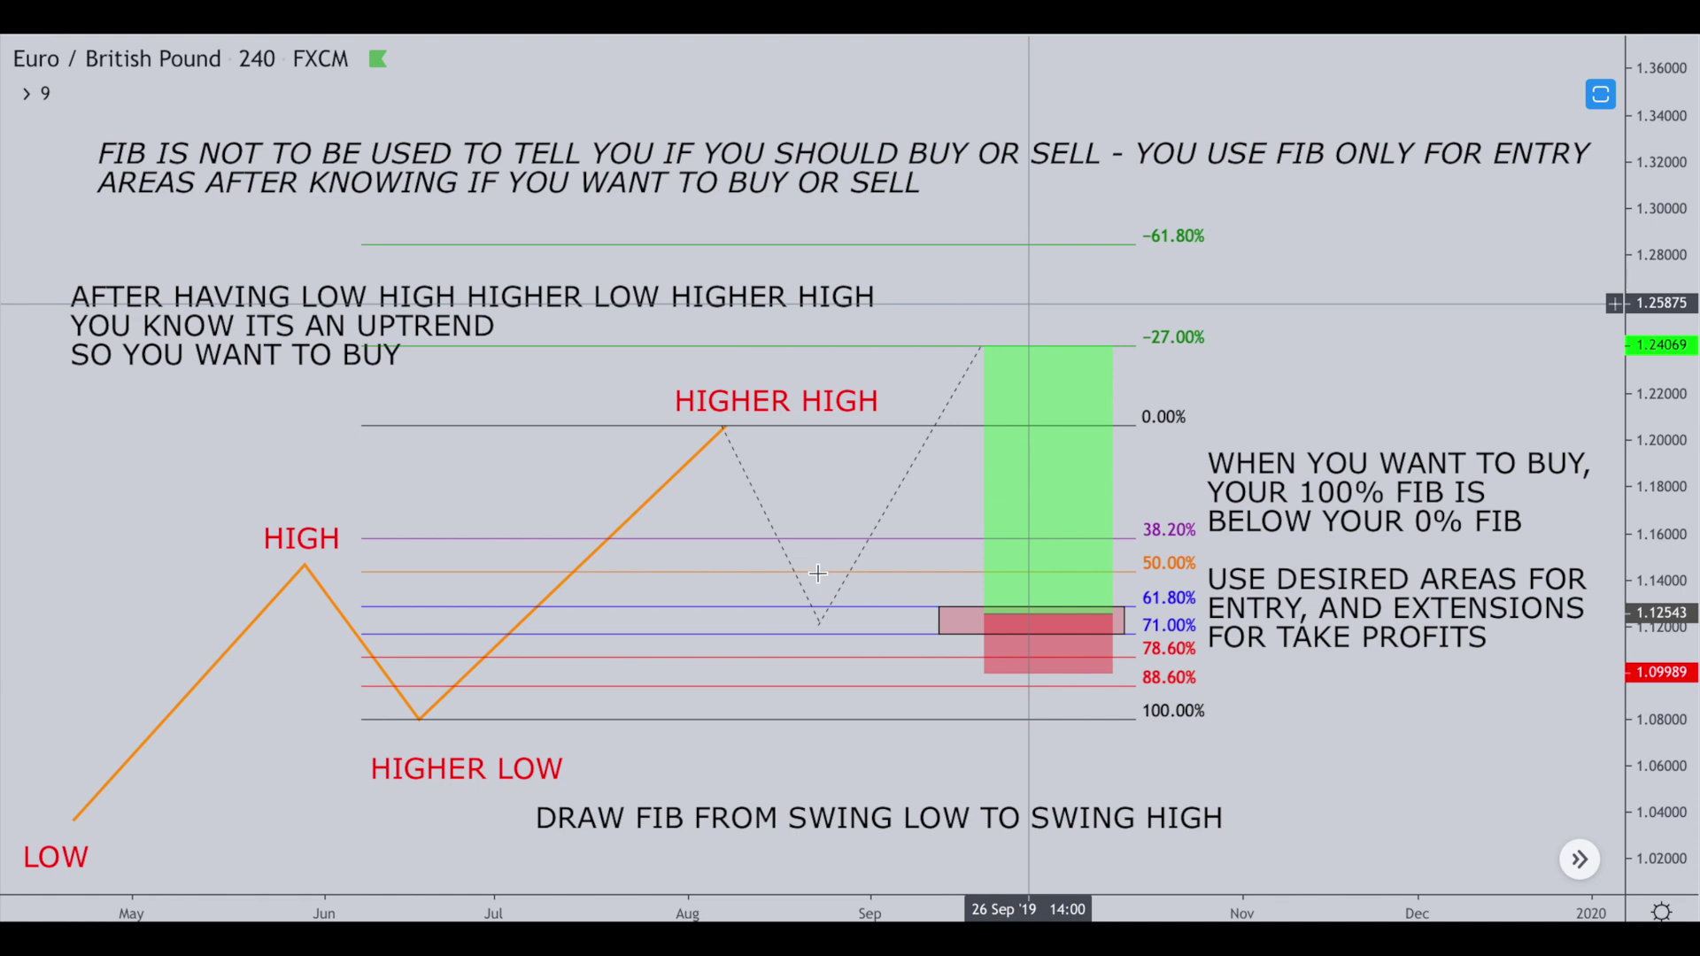
Step: Box in turn the retracement bands between the 50.00% and 88.60% levels on the uptrend diagram, plus the 38.20% area
mouse_move(818, 570)
left_mouse_down()
mouse_move(930, 584)
mouse_move(936, 607)
left_mouse_up()
left_click(780, 606)
left_click(945, 634)
left_click(739, 632)
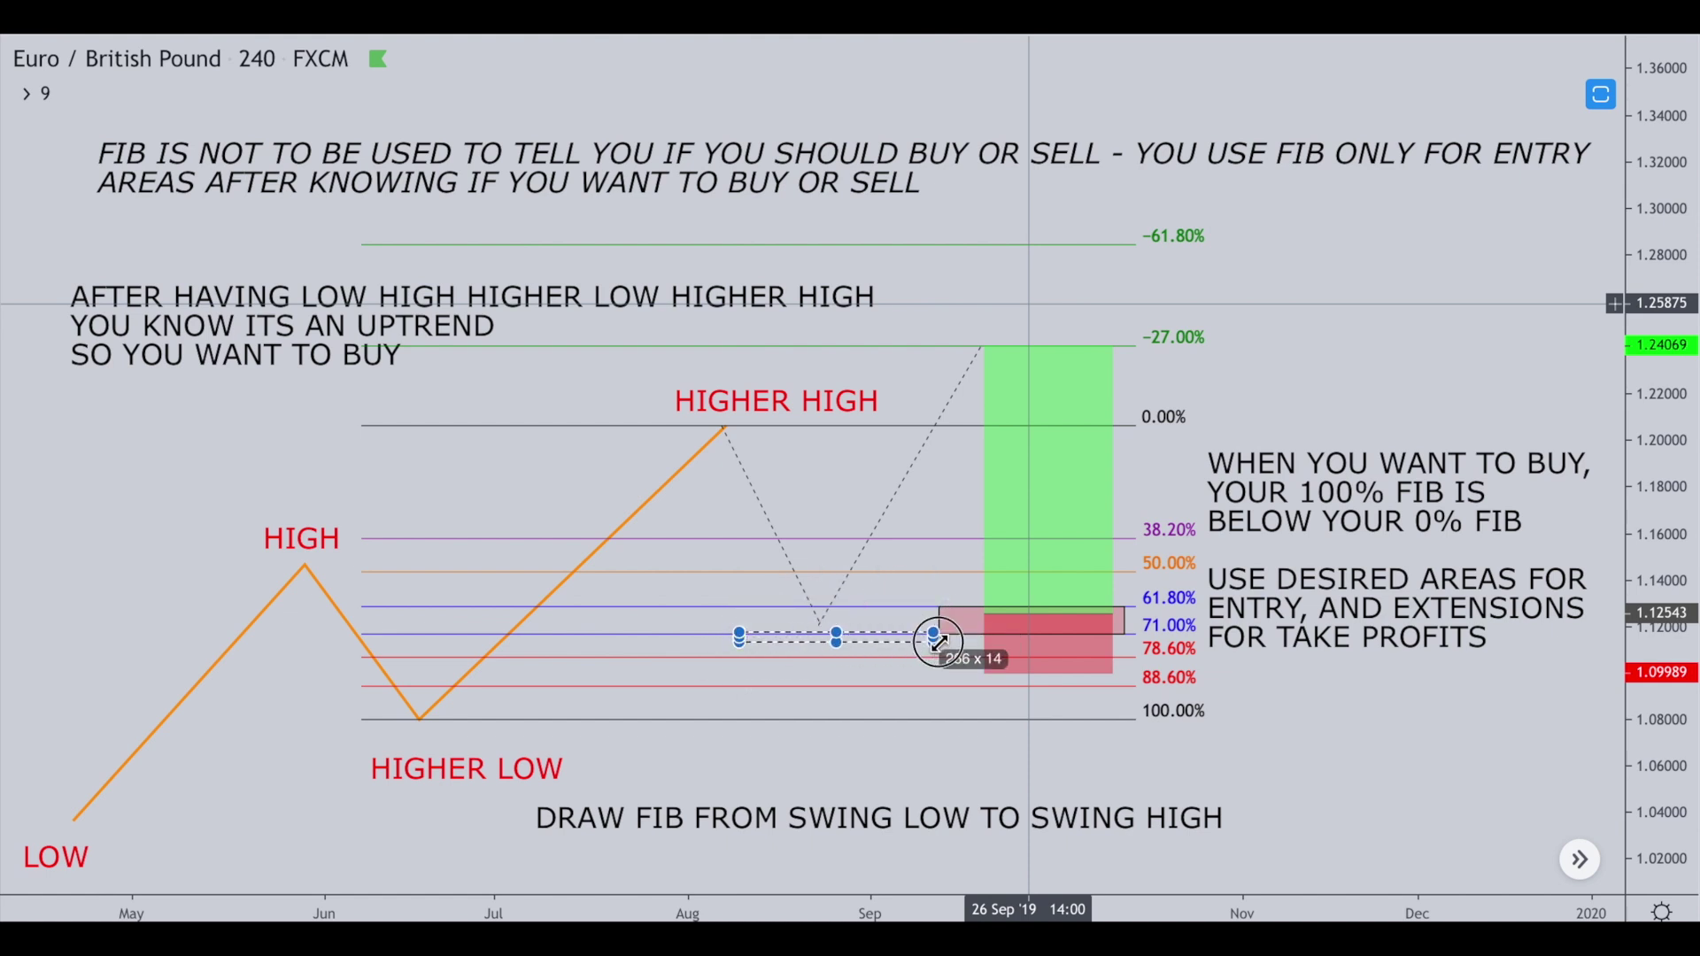
left_click(718, 656)
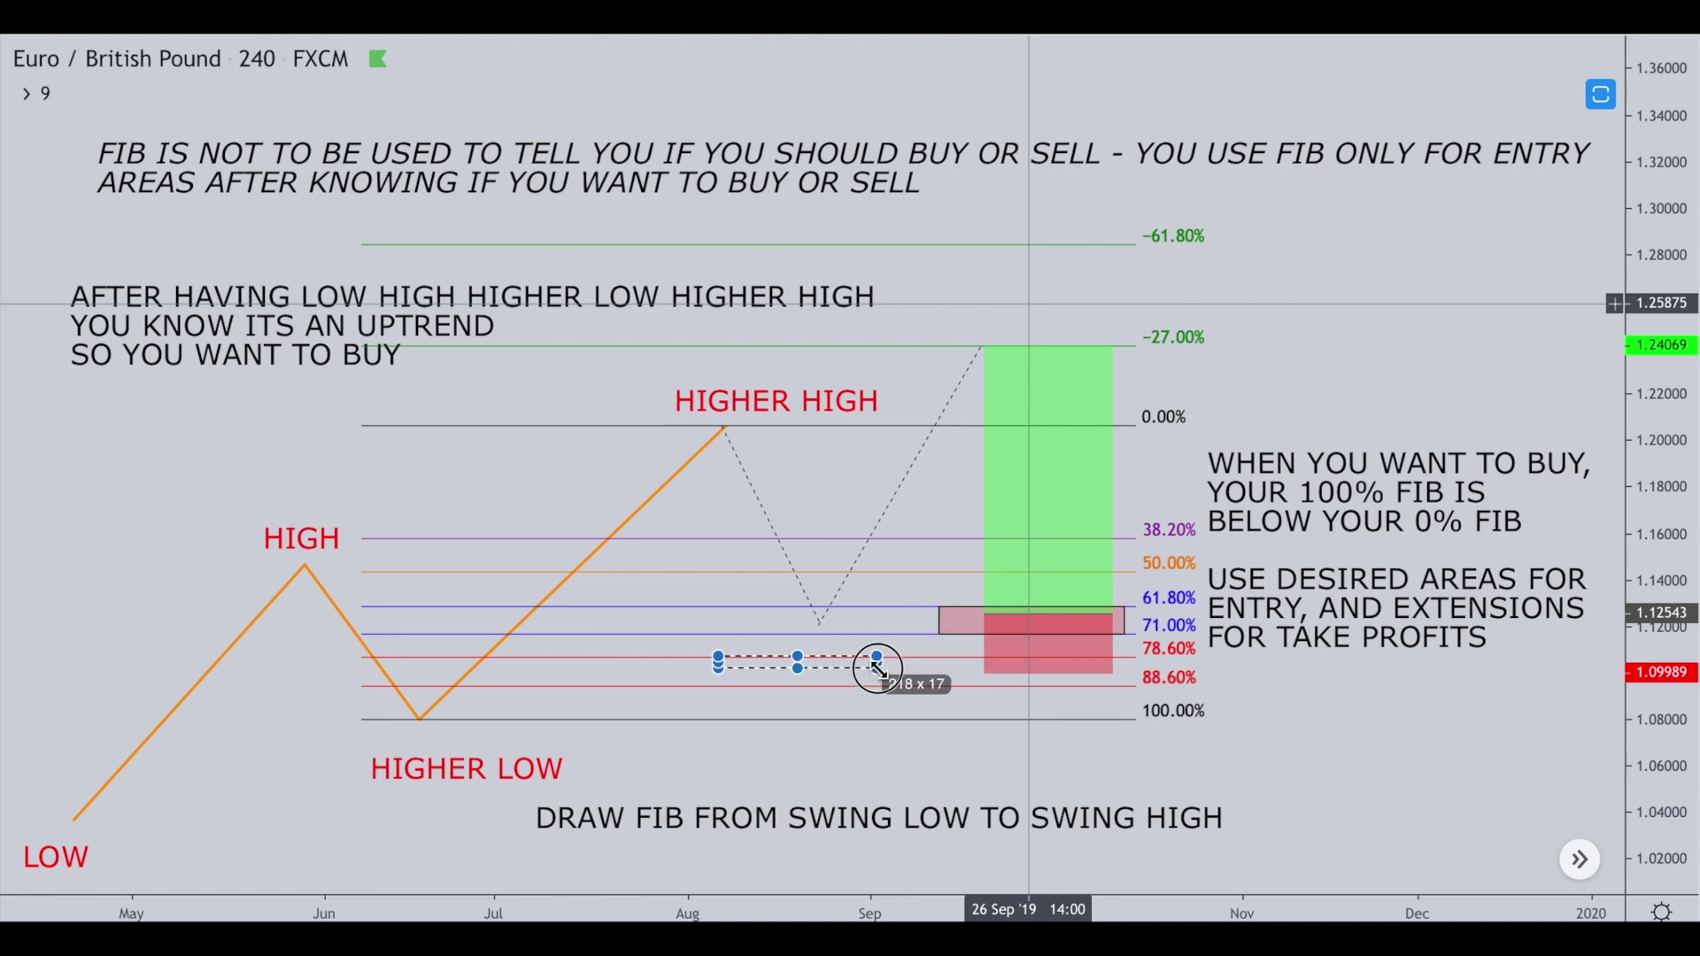
left_click(736, 525)
left_click(1228, 540)
left_click(1232, 392)
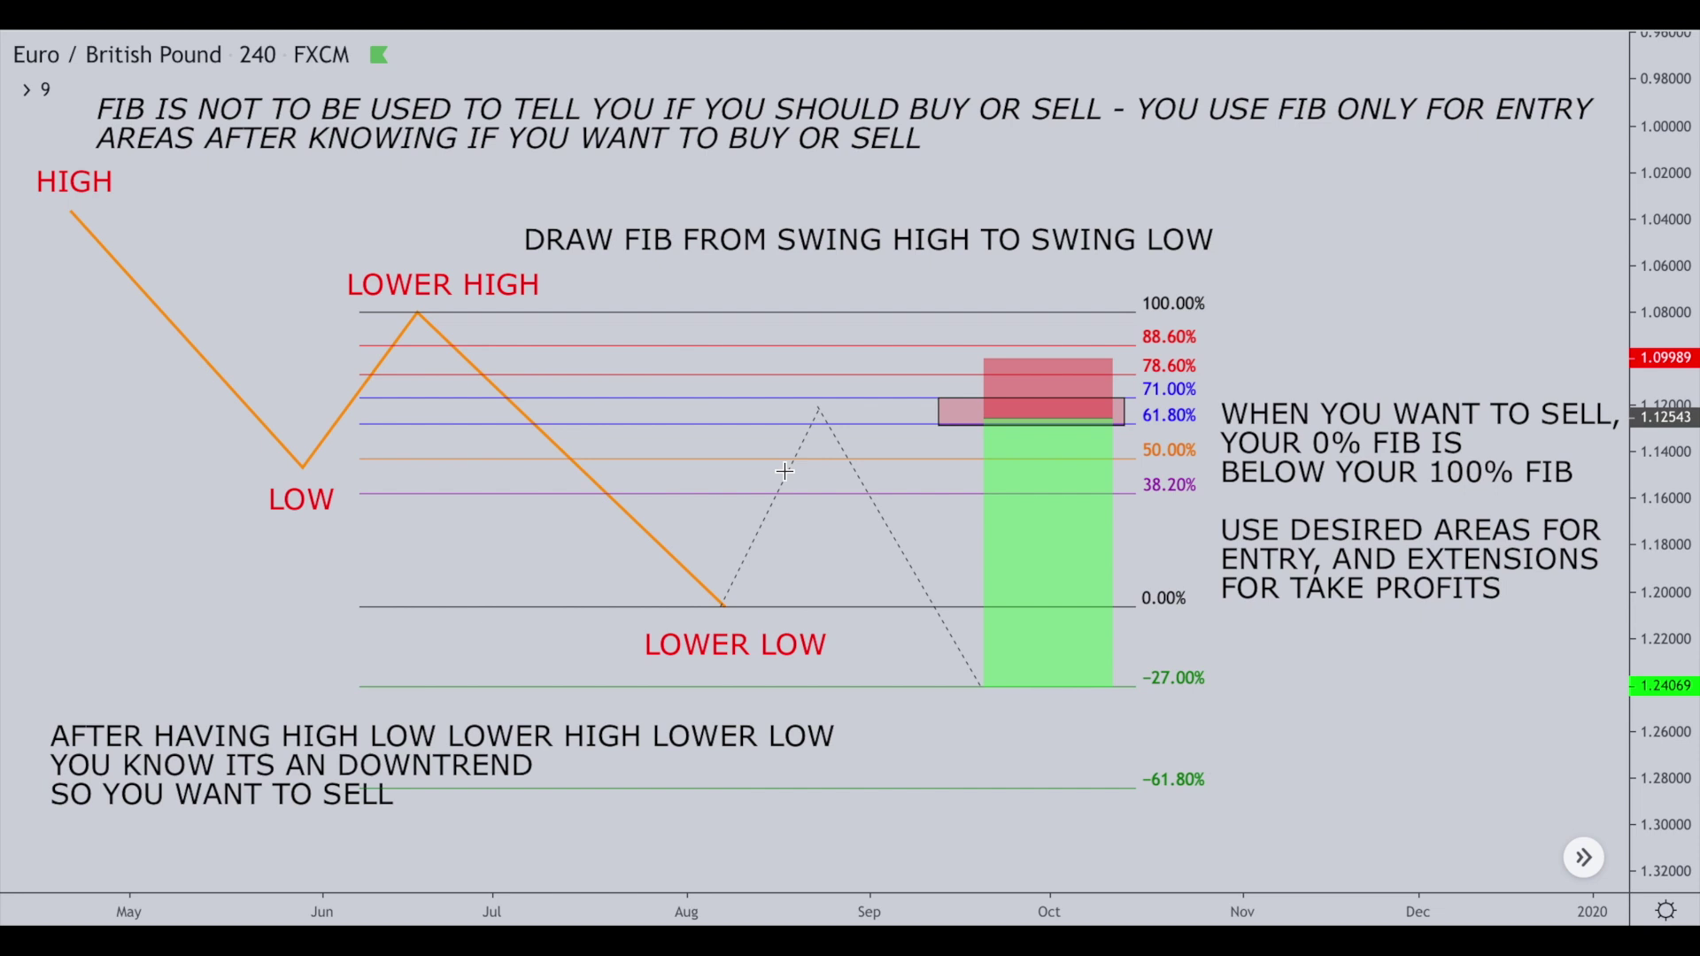
Step: Box the sell entry zone between the 71.00% and 61.80% levels on the downtrend diagram
left_click_drag(838, 416, 1225, 431)
left_click_drag(1025, 417, 1033, 404)
left_click_drag(1161, 408, 1084, 401)
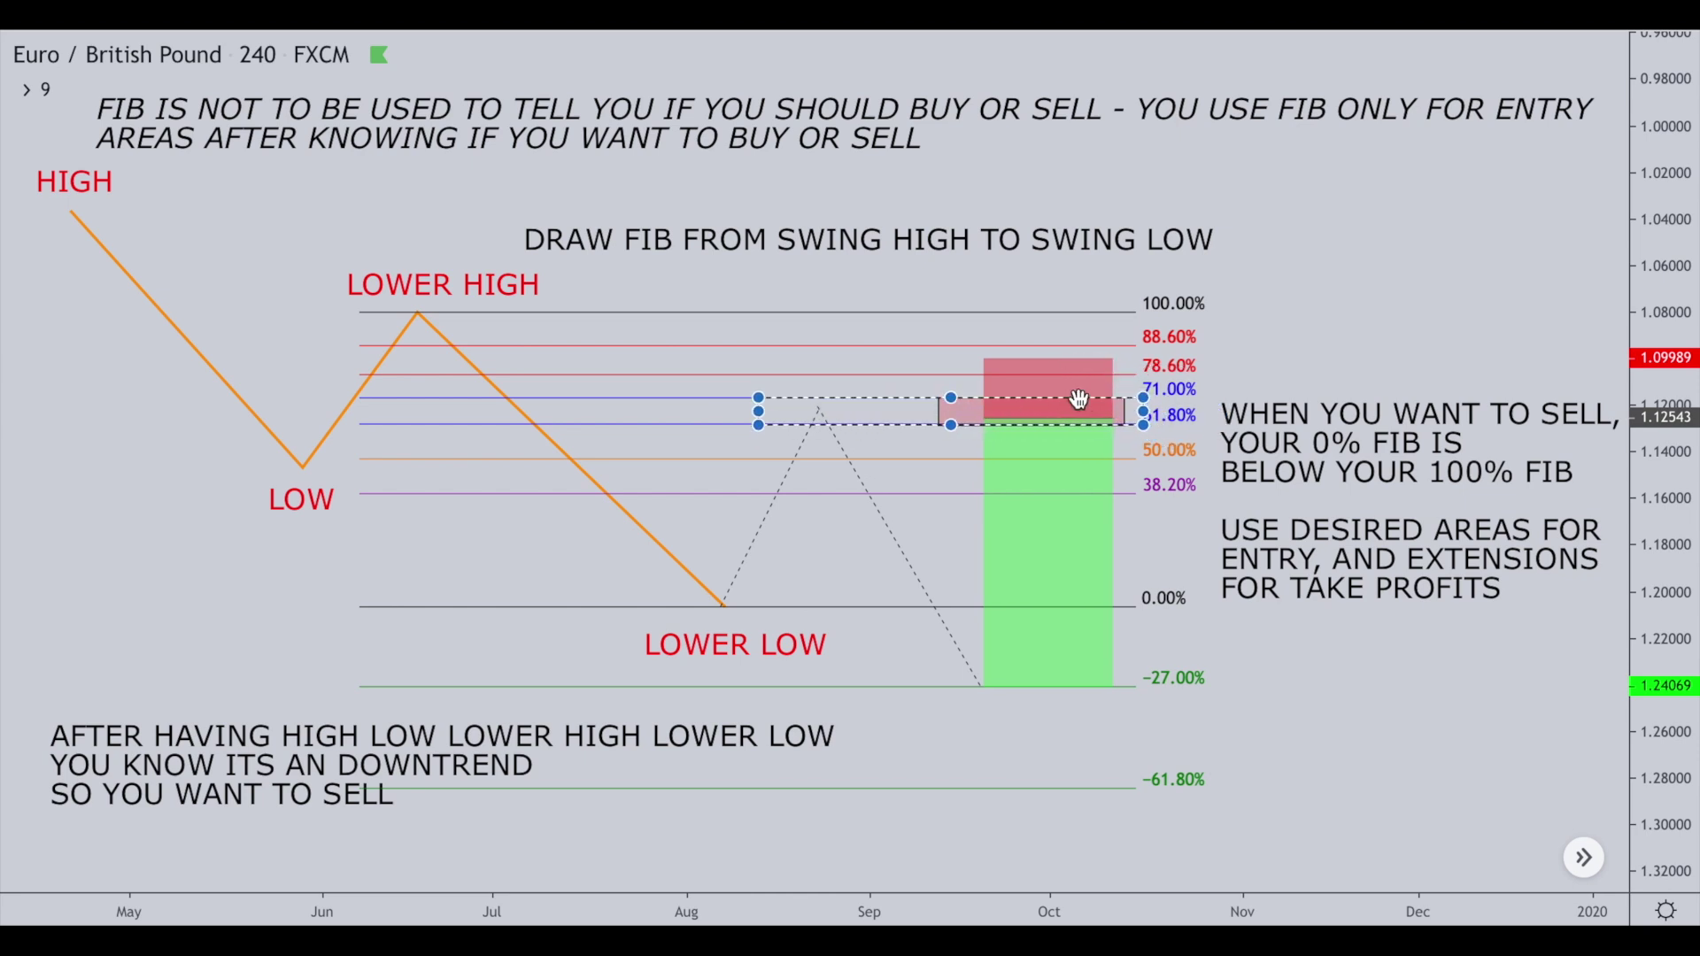
left_click_drag(952, 425, 954, 425)
left_click(1275, 396)
left_click_drag(1208, 372, 580, 434)
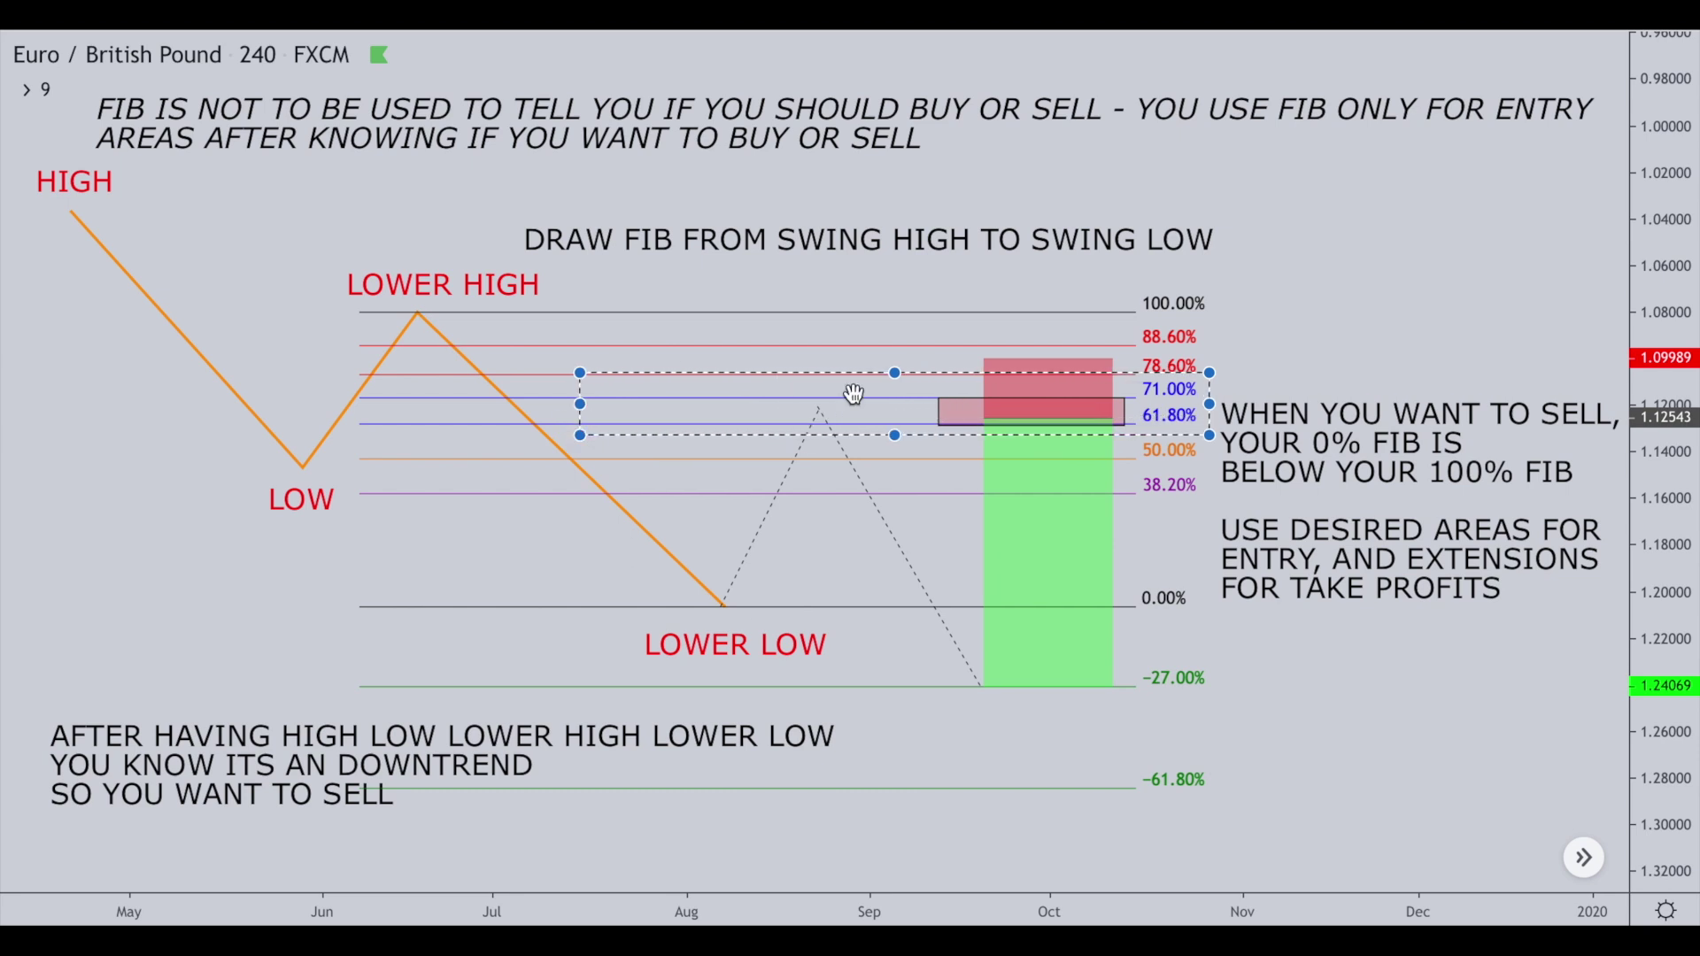
left_click(1264, 337)
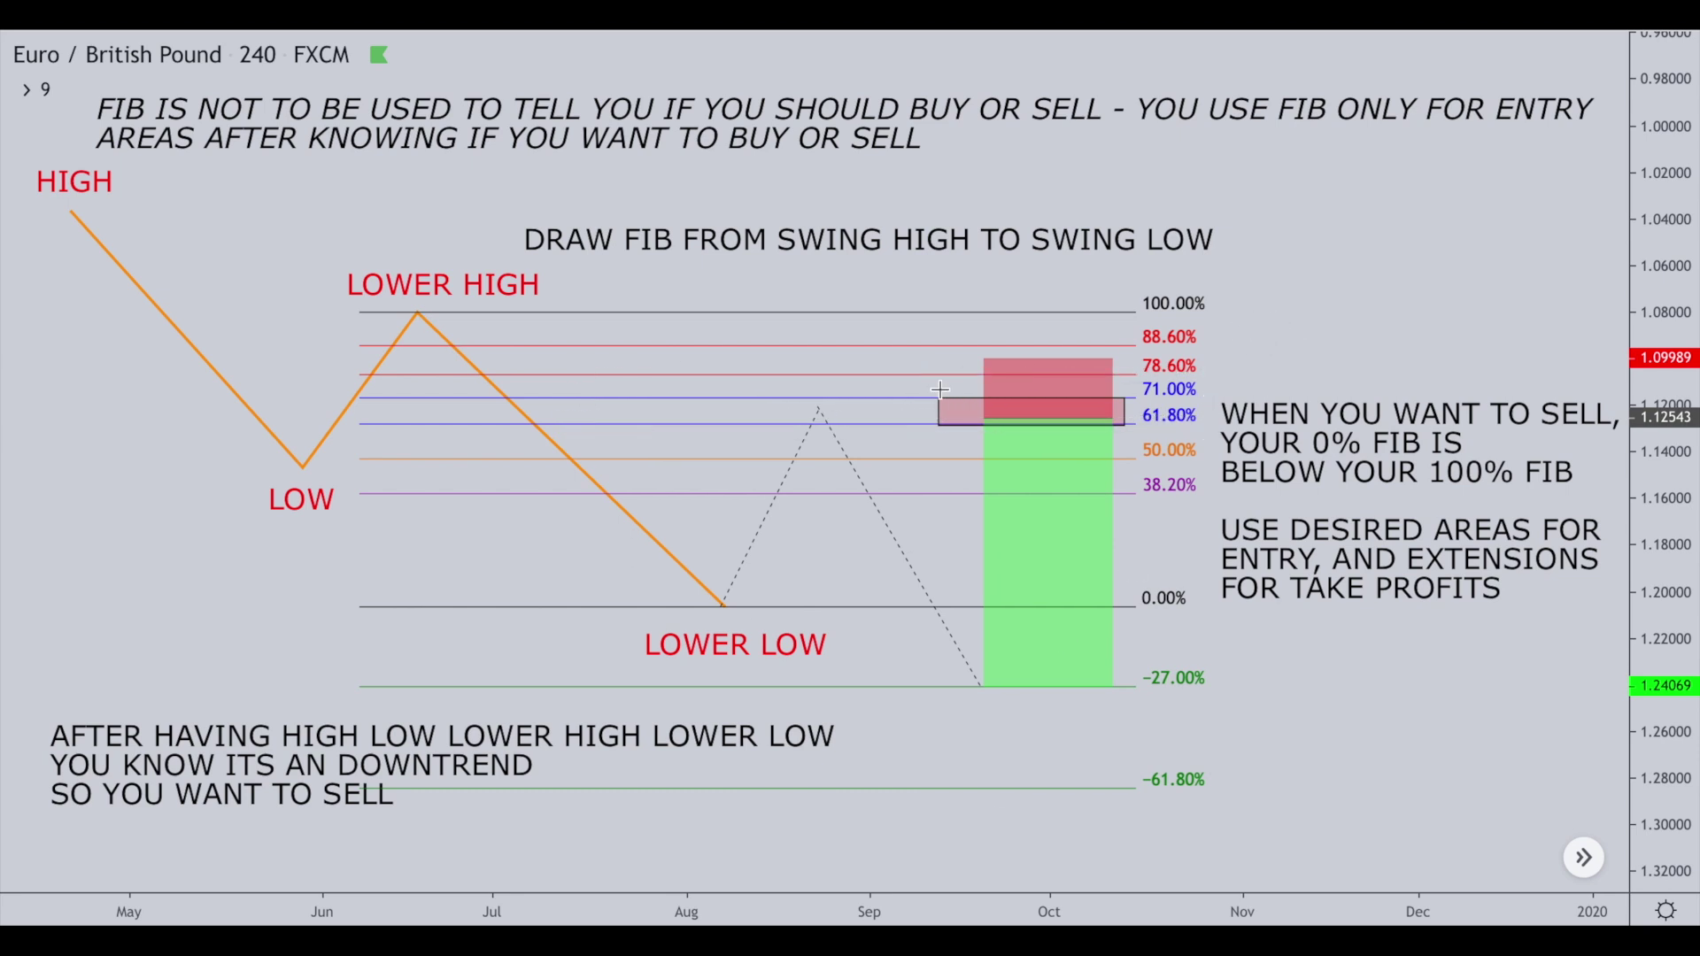
Step: Box the stop area between 88.60% and 78.60% and the -27.00% take-profit level on the downtrend diagram, clearing the boxes
mouse_move(969, 345)
left_mouse_down()
mouse_move(1027, 371)
mouse_move(1124, 372)
left_mouse_up()
left_click_drag(966, 672, 1275, 690)
key("Escape")
mouse_move(773, 361)
left_mouse_down()
mouse_move(1243, 382)
mouse_move(1240, 363)
left_mouse_up()
key("Escape")
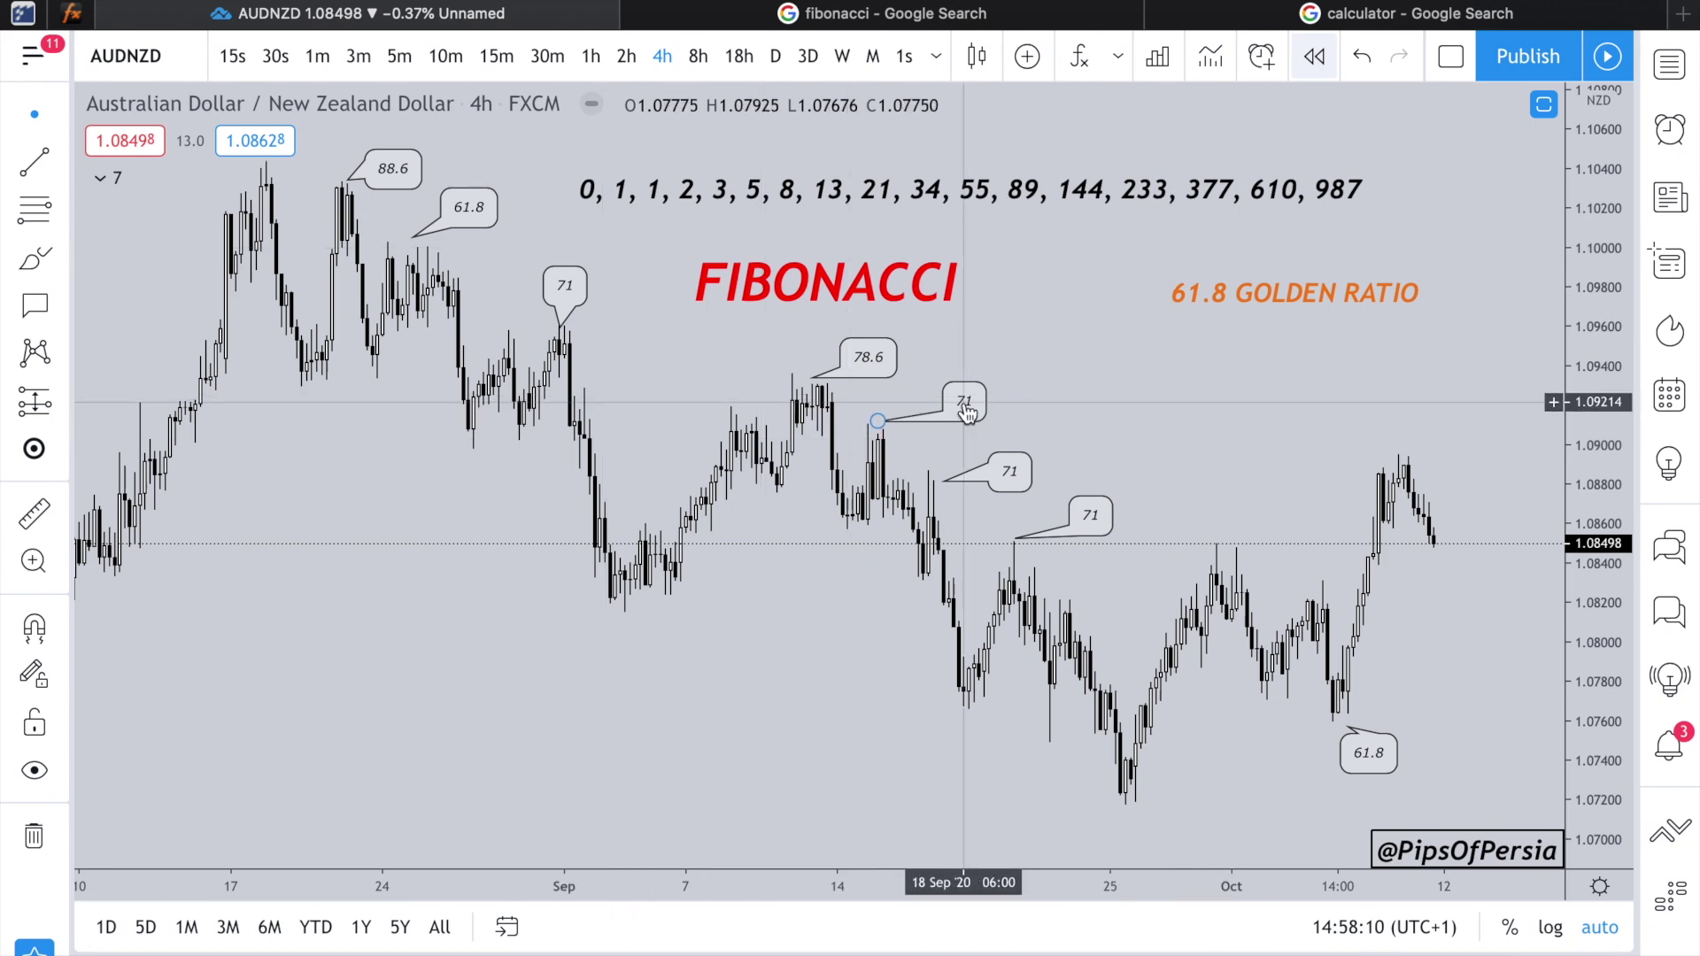
Step: Draw a Fib Retracement on the AUDNZD 4h chart from the mid-August high at about 1.1044 to the swing low at about 1.0929
left_click_drag(1014, 372, 1142, 362)
scroll(1105, 395, "right", 3)
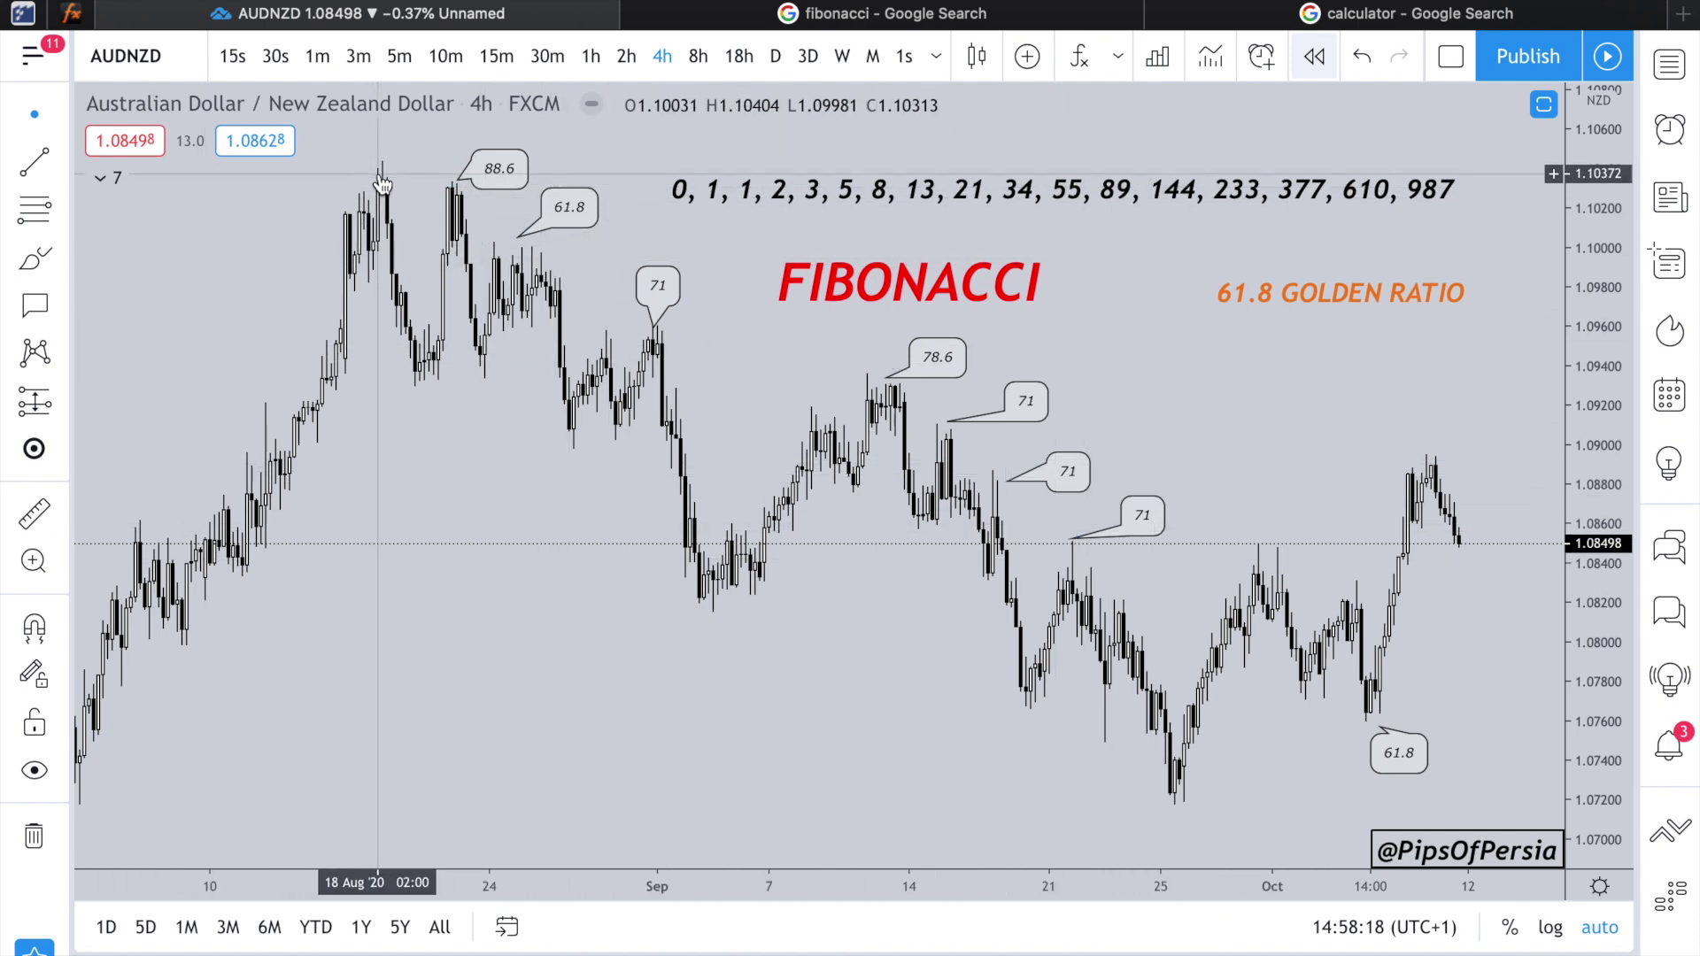
left_click(34, 209)
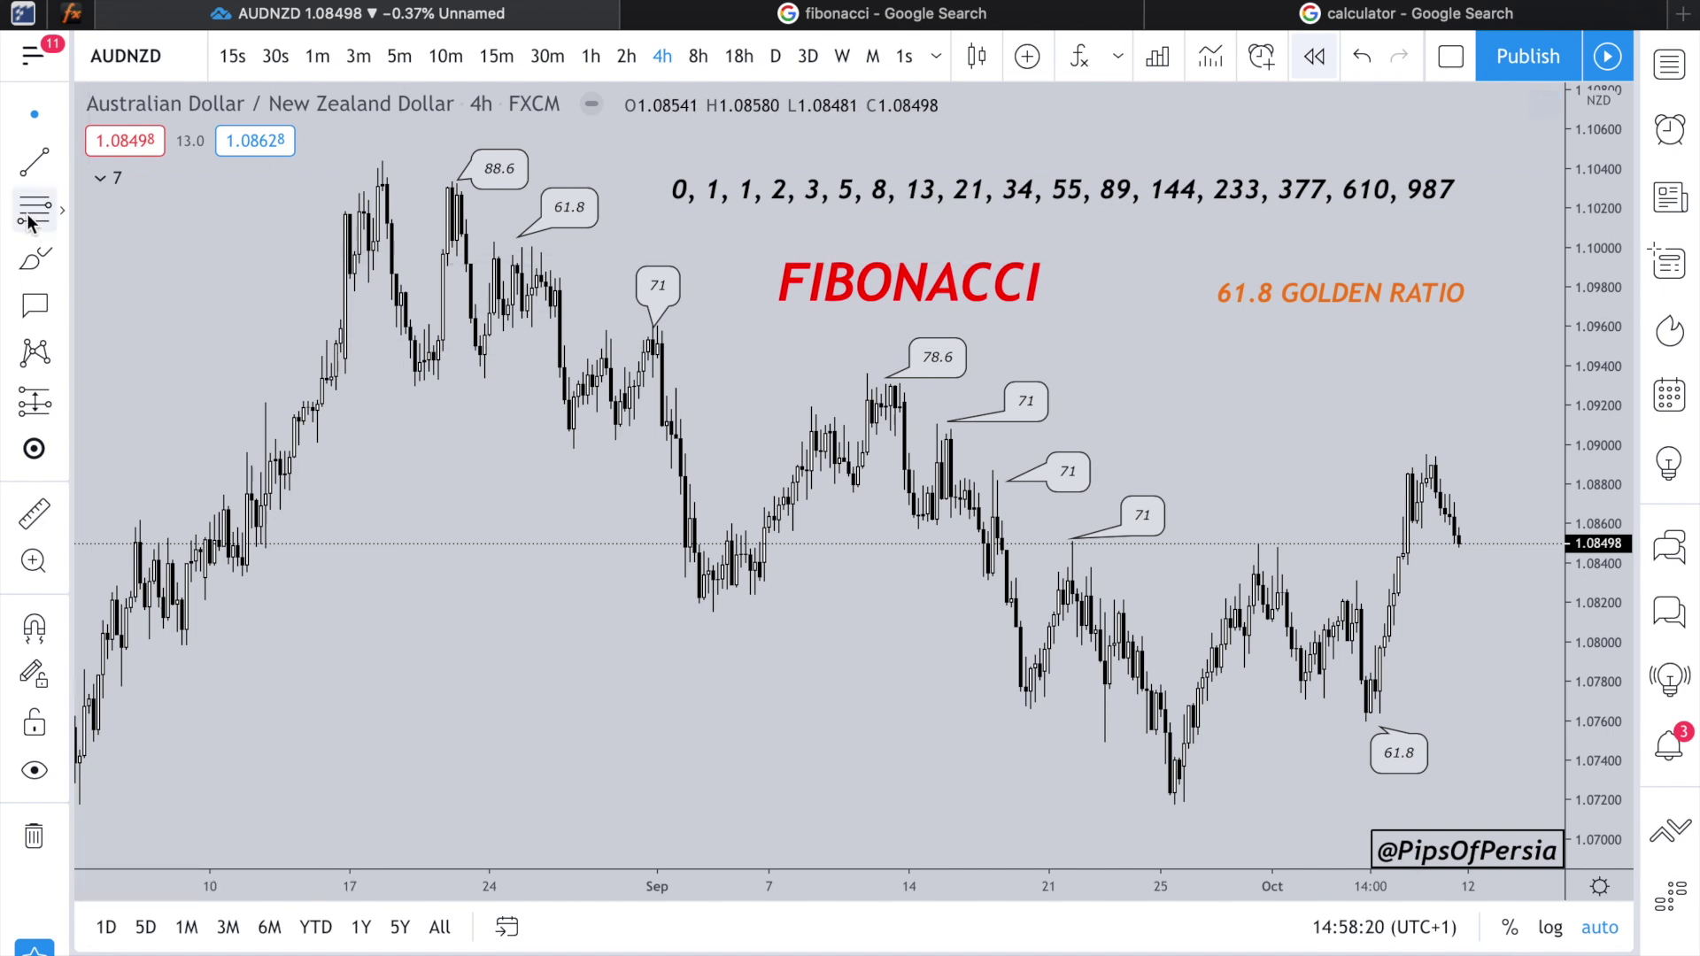
left_click(369, 162)
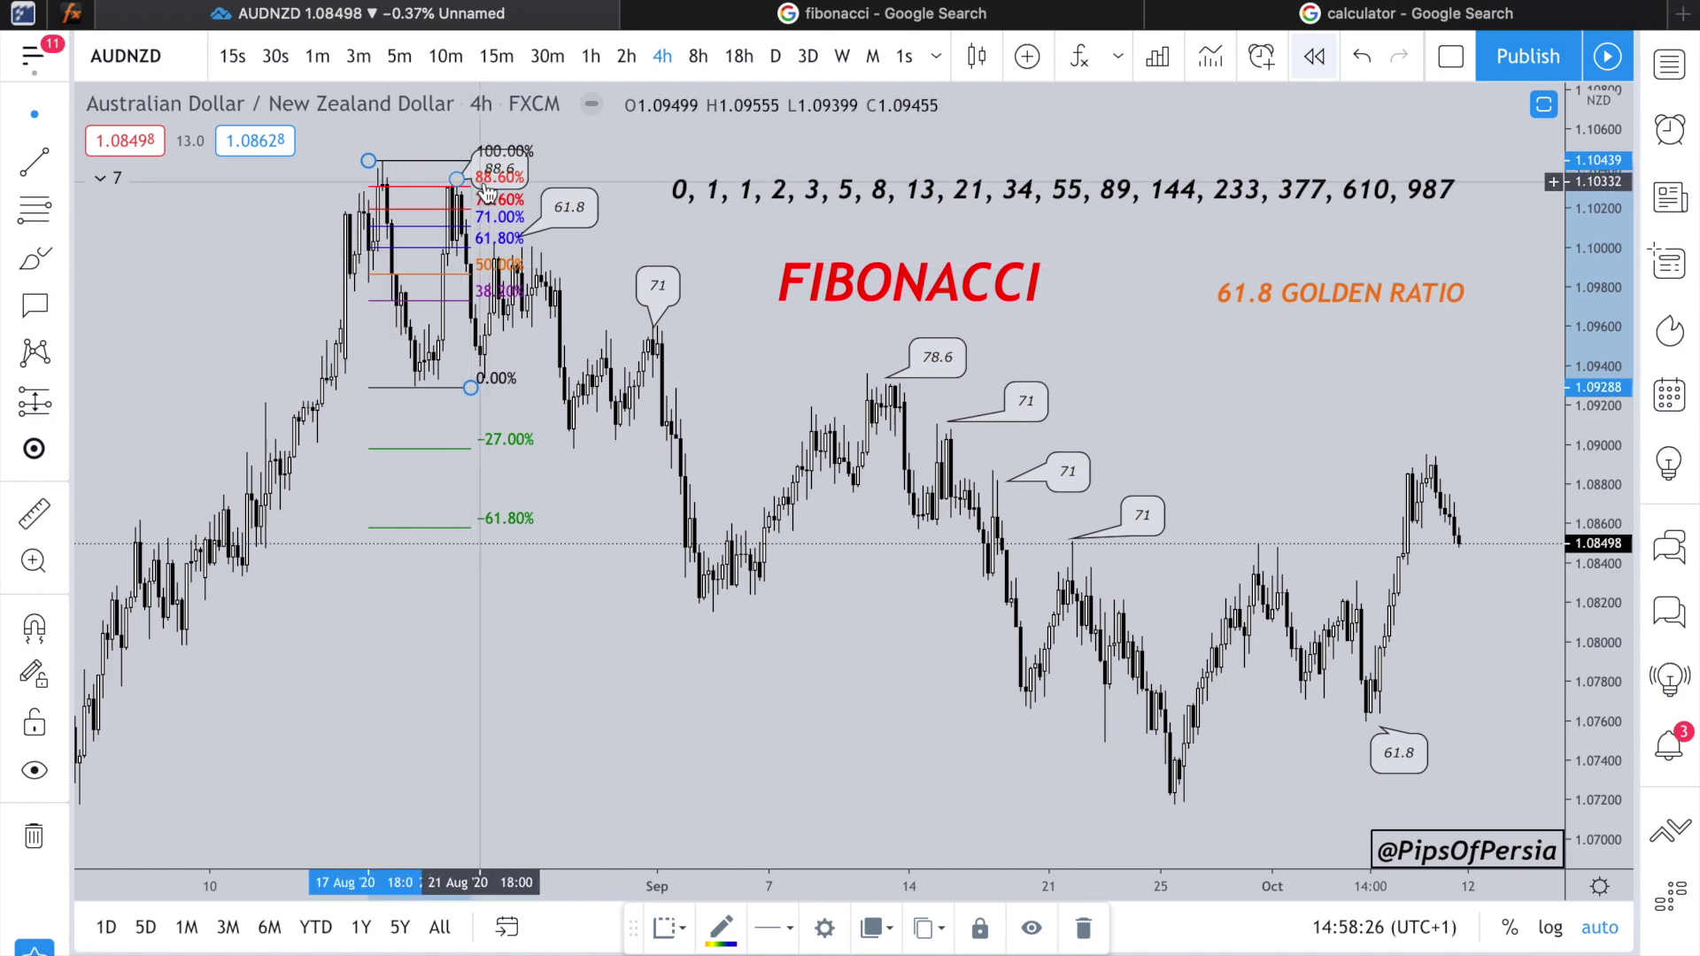
Step: Re-anchor the Fib Retracement to the next downswing, from about 1.1034 to about 1.0934
scroll(487, 190, "up", 5)
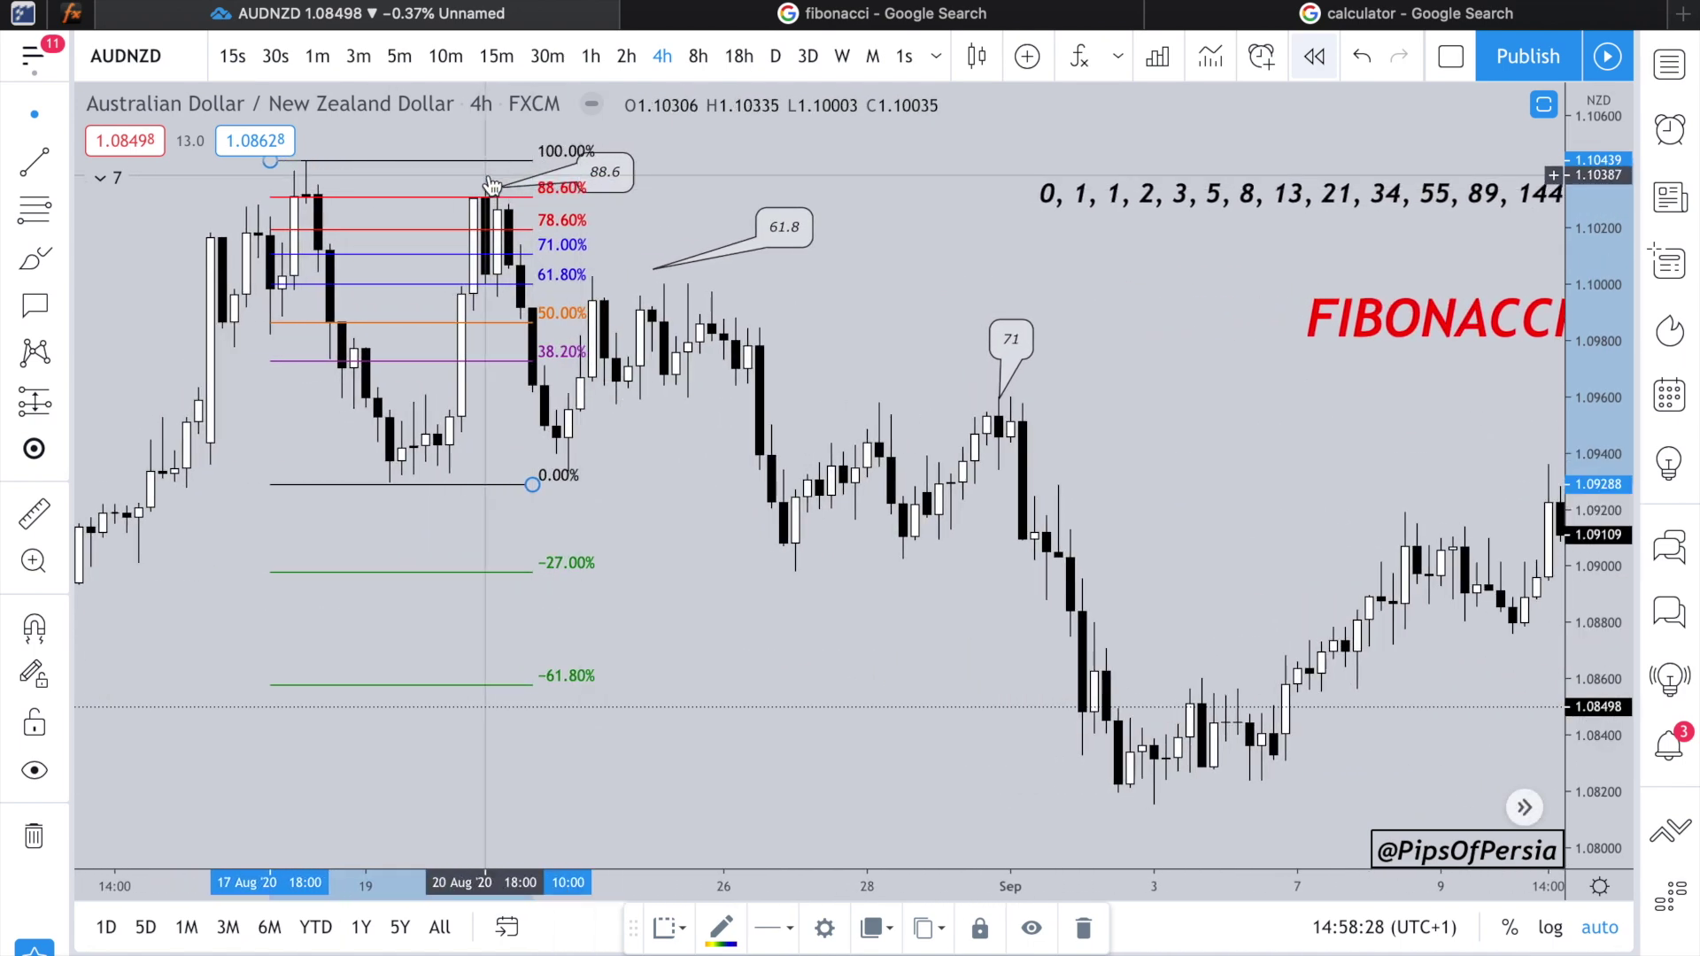
left_click_drag(513, 162, 665, 193)
left_click_drag(711, 514, 750, 478)
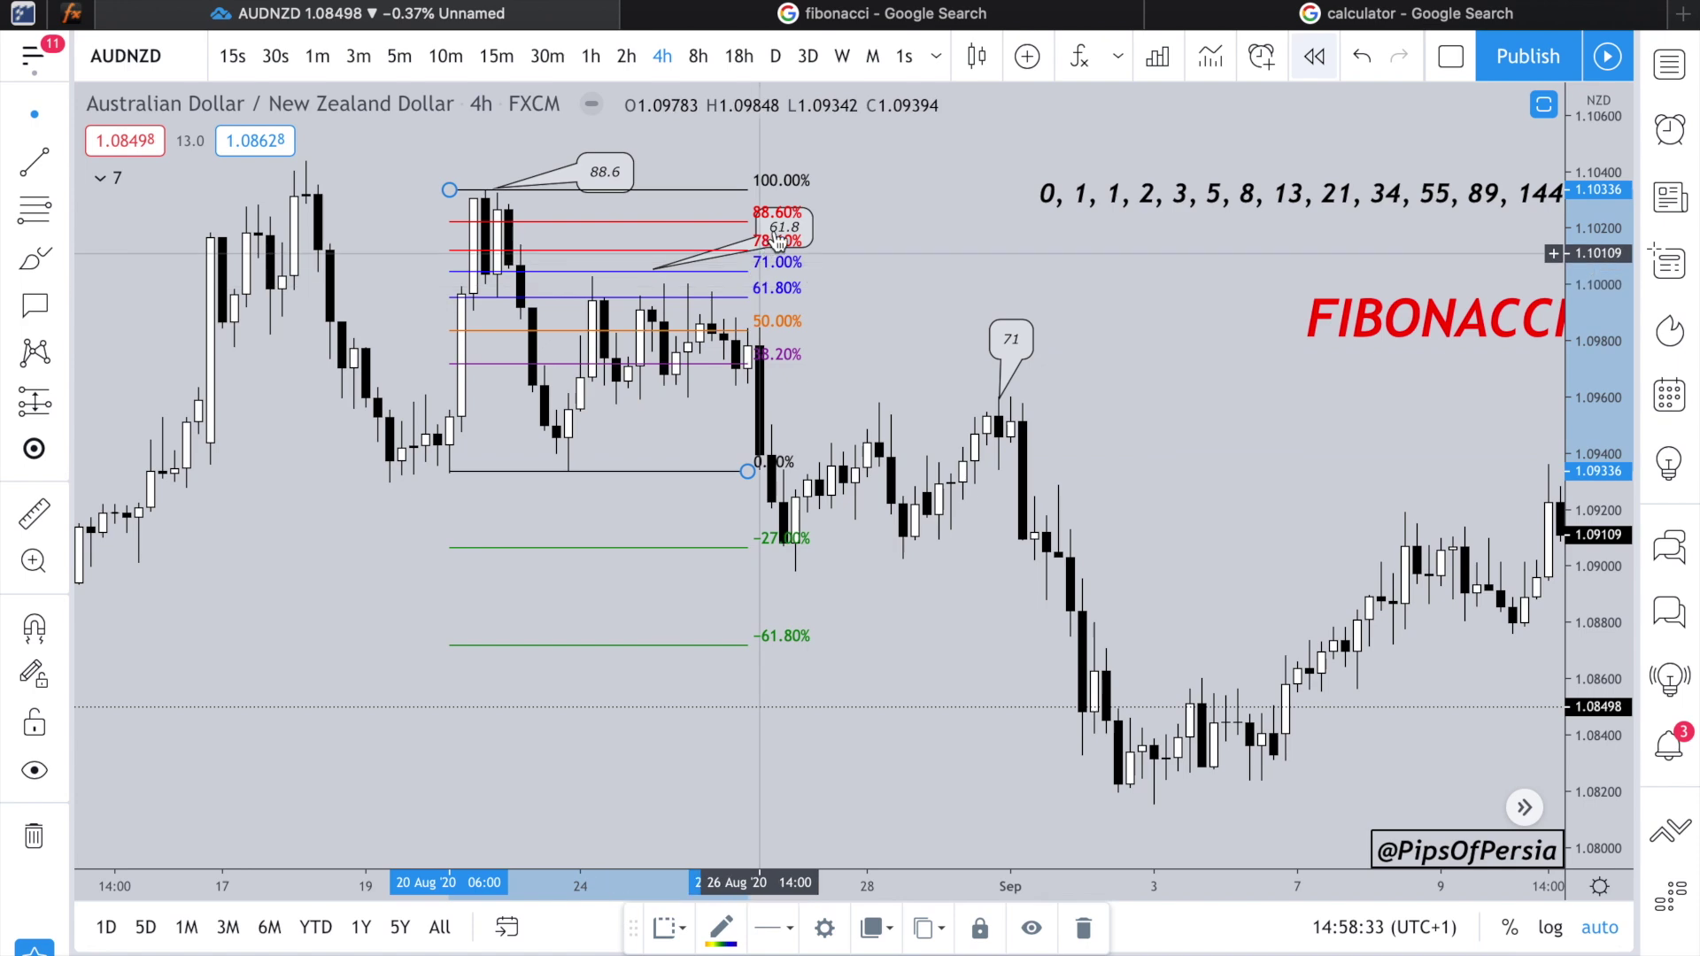
Step: Shift the 61.8 callout slightly forward in time and delete the Fib Retracement
left_click_drag(783, 229, 832, 232)
left_click_drag(645, 282, 660, 283)
key("Delete")
Step: Trace the price swings with red brush strokes from the mid-August high to the late-September low and the early-October pullback
left_click_drag(815, 173, 398, 149)
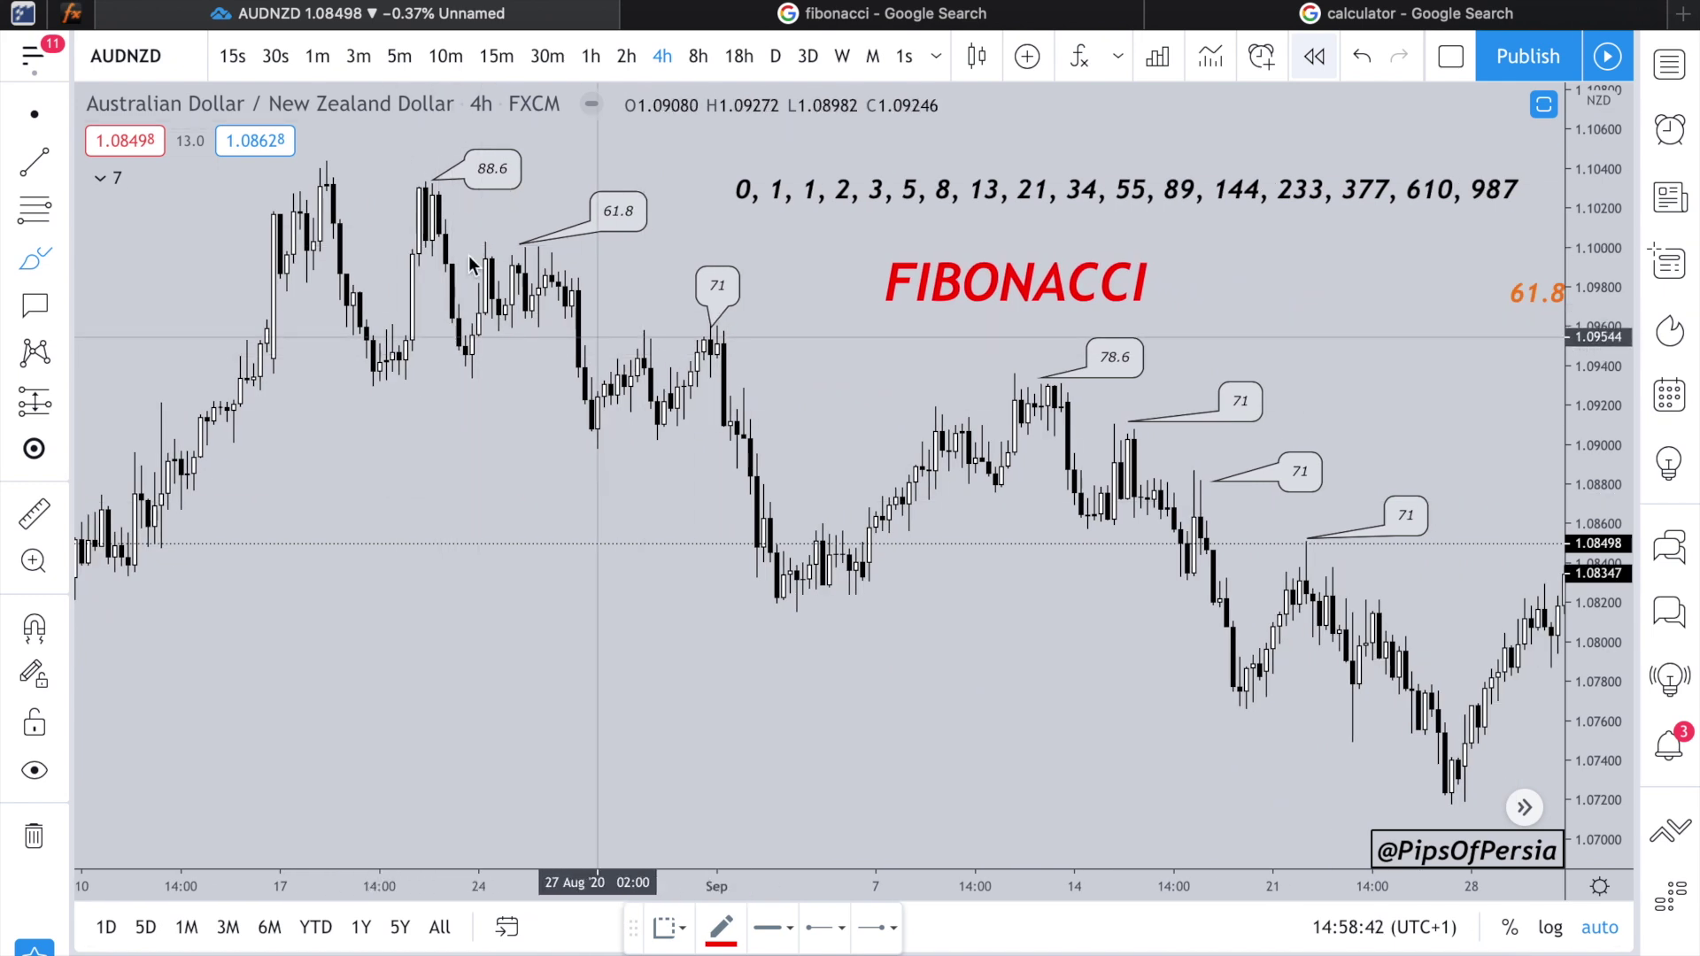
mouse_move(330, 183)
left_mouse_down()
mouse_move(384, 360)
mouse_move(440, 230)
mouse_move(569, 288)
mouse_move(631, 464)
mouse_move(730, 358)
mouse_move(827, 636)
mouse_move(1067, 390)
left_mouse_up()
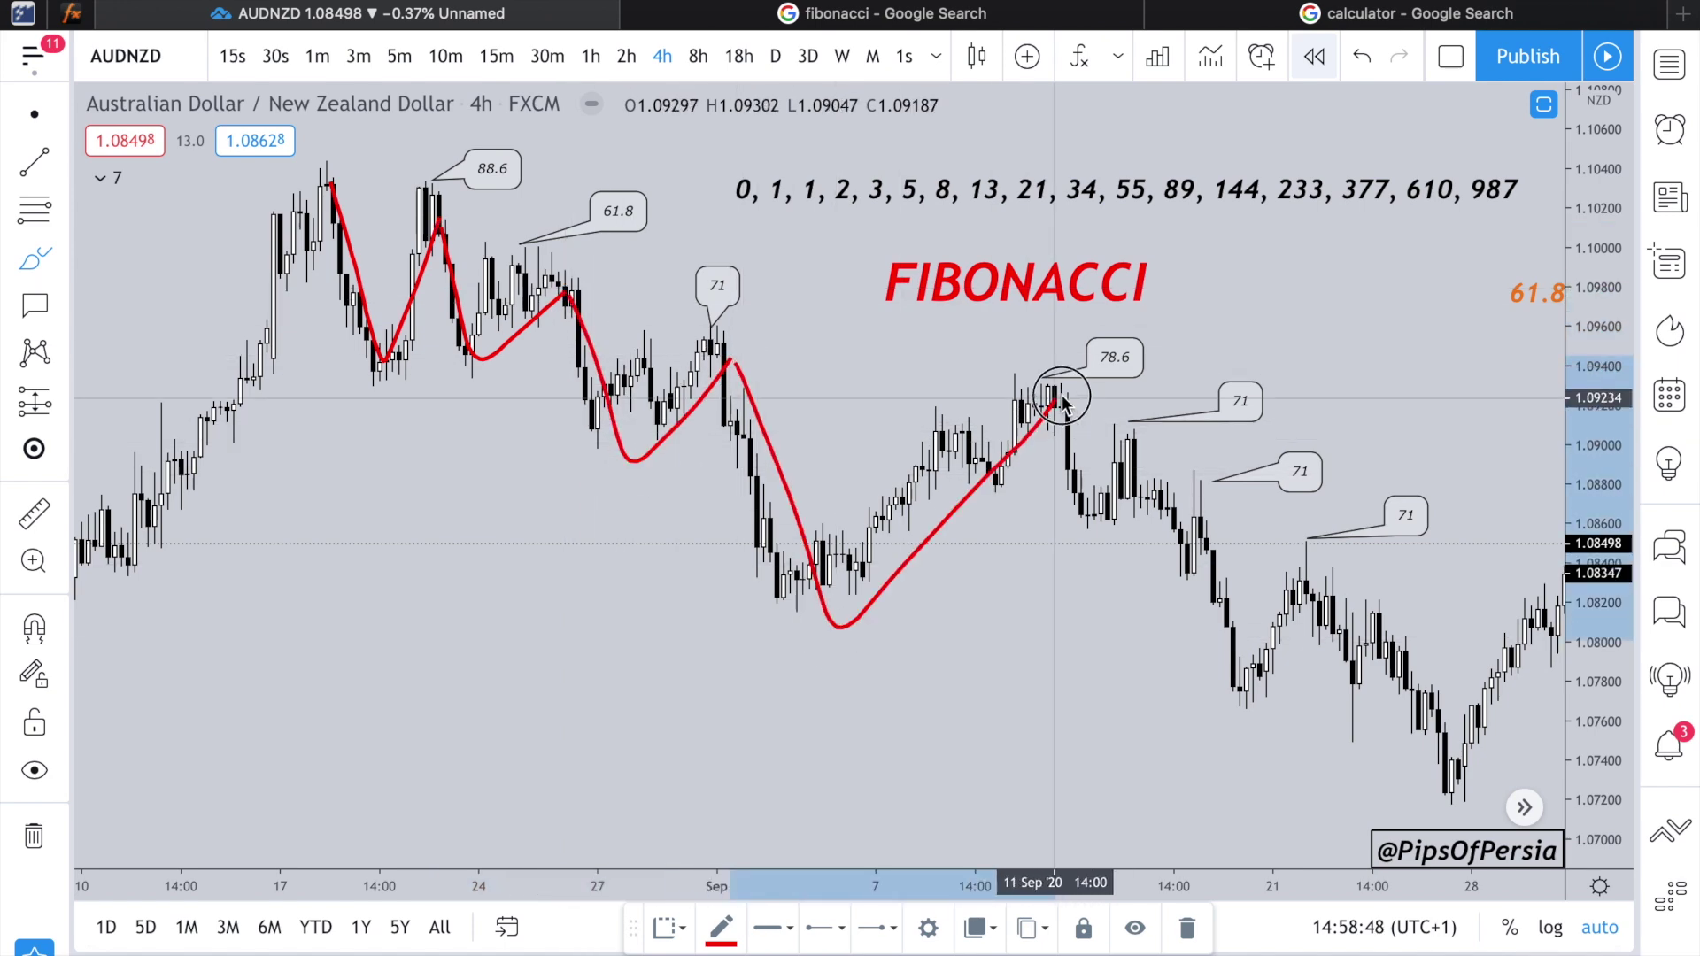
scroll(1012, 602, "down", 3)
scroll(1012, 600, "right", 5)
mouse_move(718, 387)
left_mouse_down()
mouse_move(736, 530)
mouse_move(772, 453)
mouse_move(794, 588)
mouse_move(815, 478)
mouse_move(836, 680)
mouse_move(872, 588)
mouse_move(896, 581)
mouse_move(974, 788)
mouse_move(1062, 559)
mouse_move(1142, 692)
left_mouse_up()
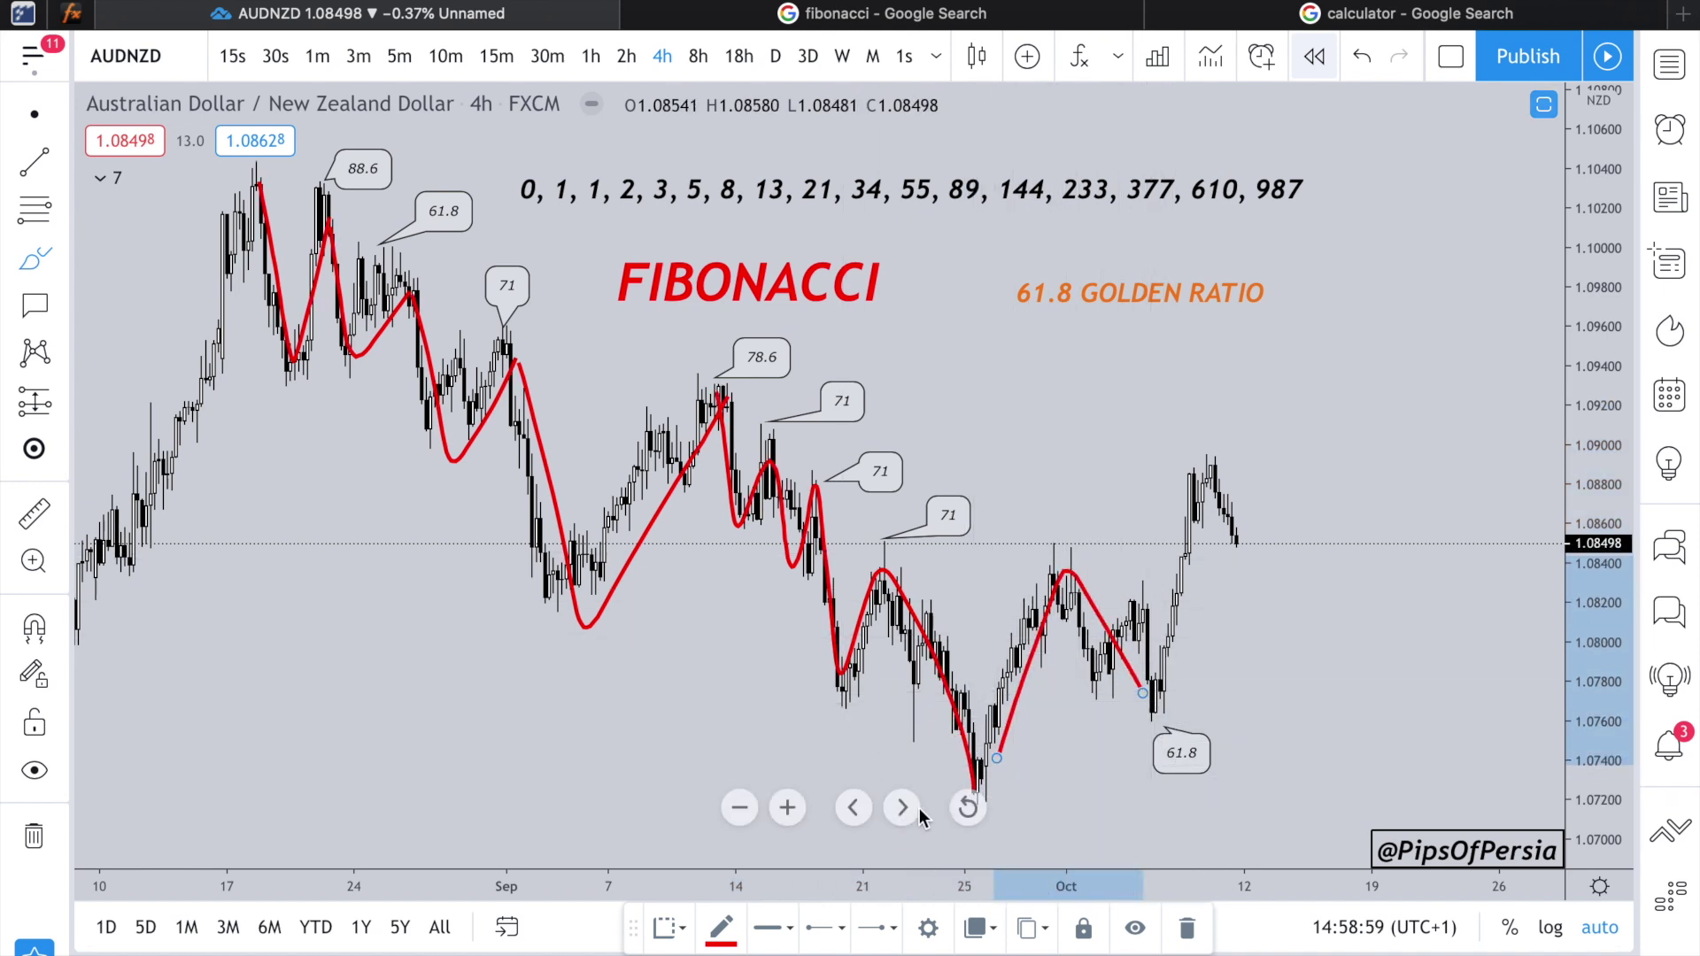
Step: Undo the latest red brush strokes and delete the remaining ones on the August swings
left_click(1360, 58)
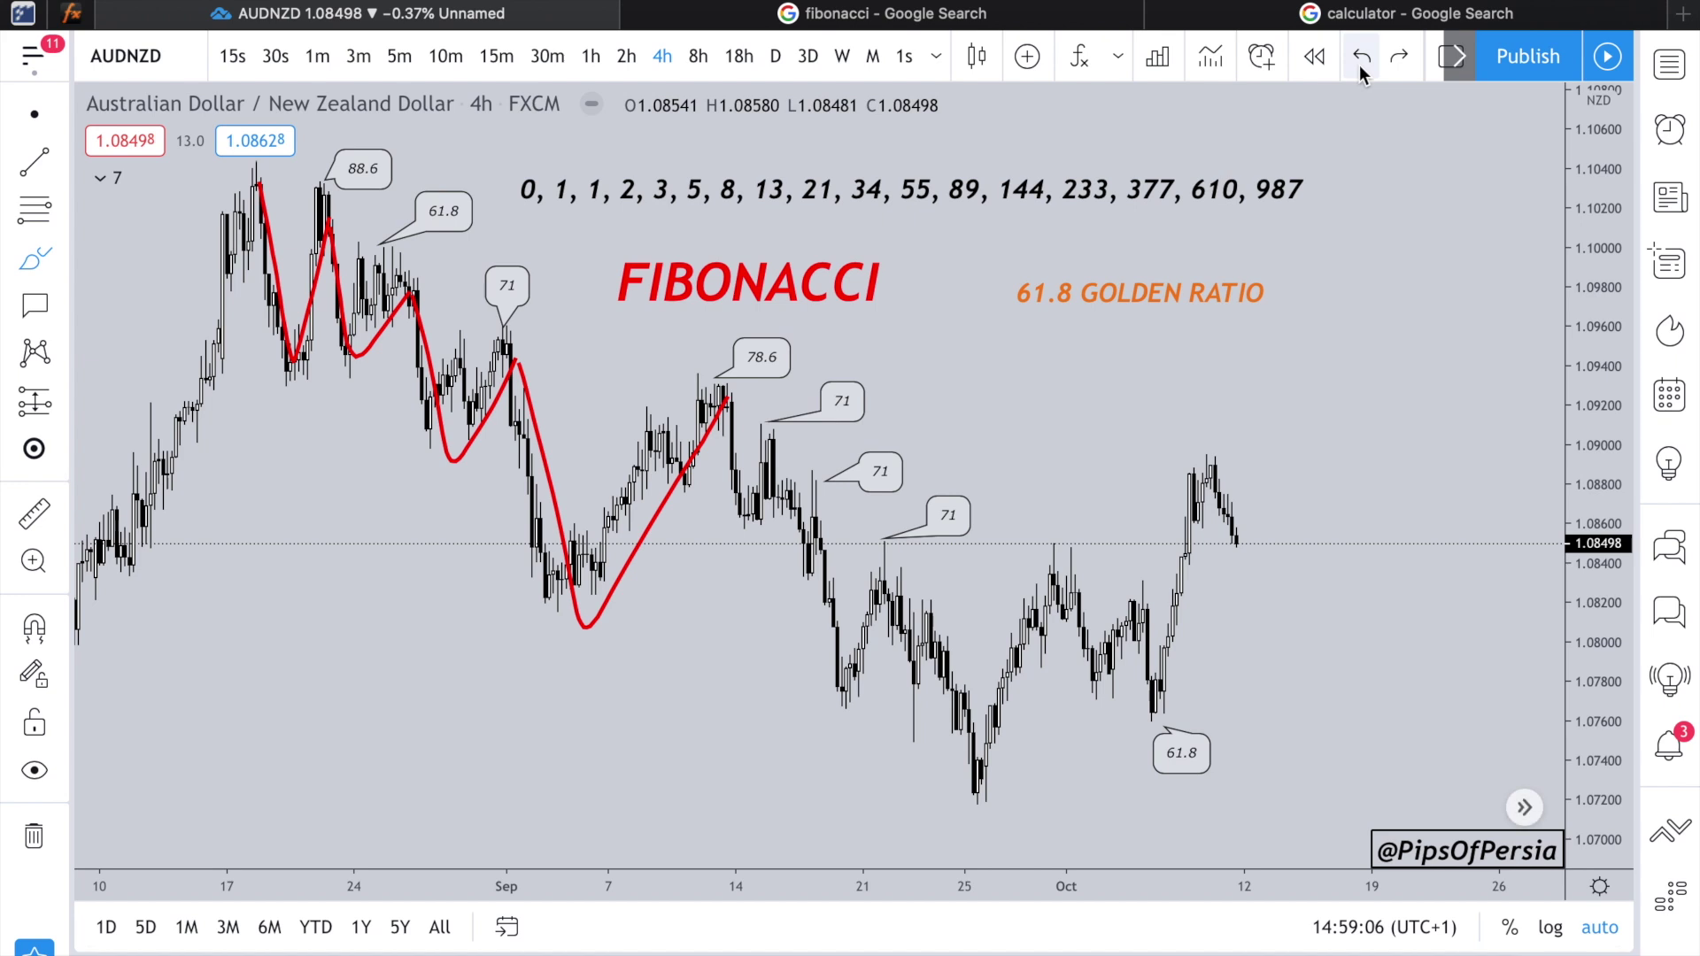
left_click(1358, 65)
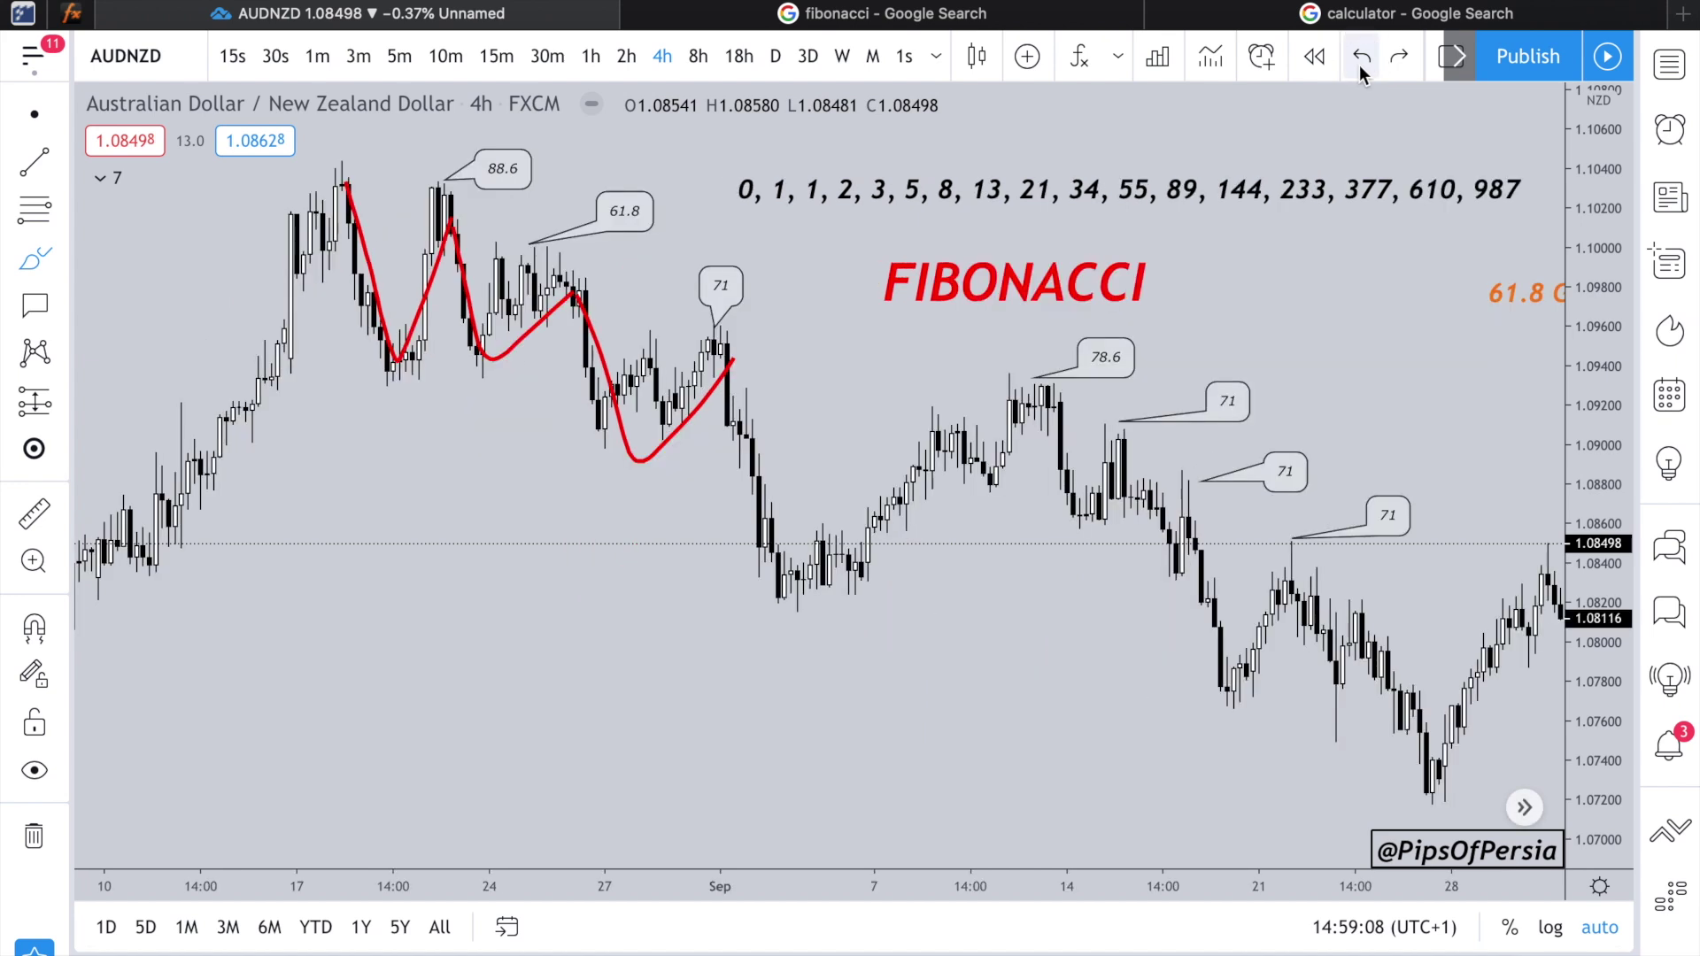
mouse_move(251, 239)
left_mouse_down()
mouse_move(717, 490)
mouse_move(331, 334)
mouse_move(312, 342)
left_mouse_up()
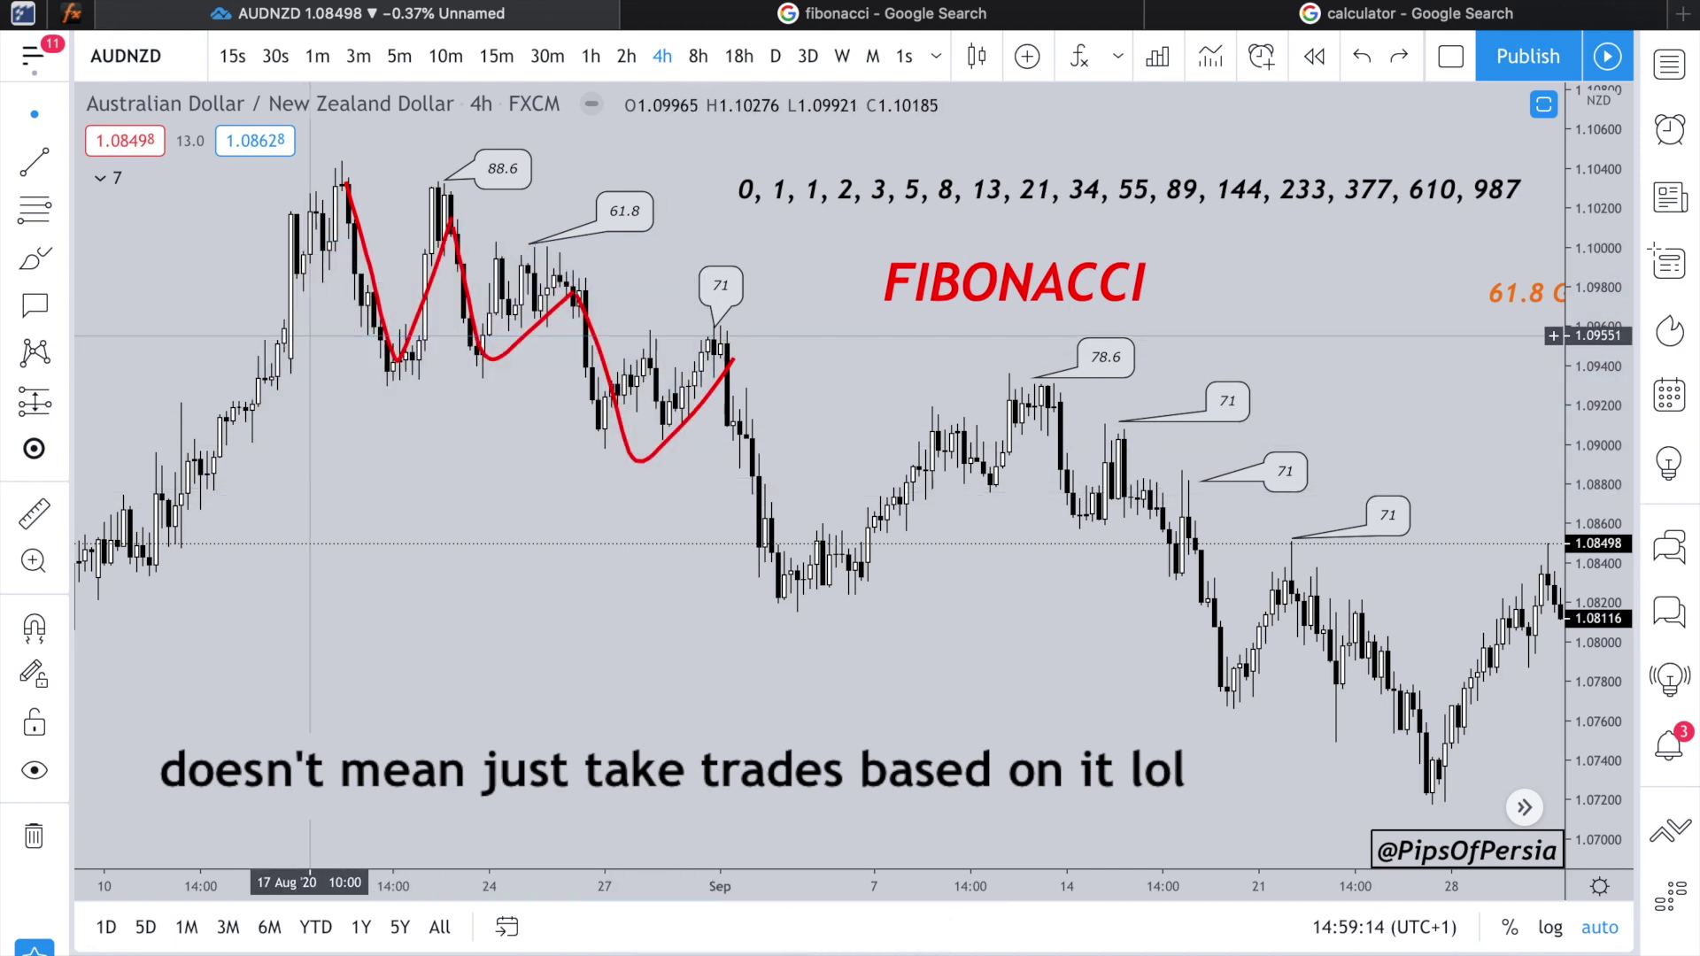
left_click(348, 190)
key("Delete")
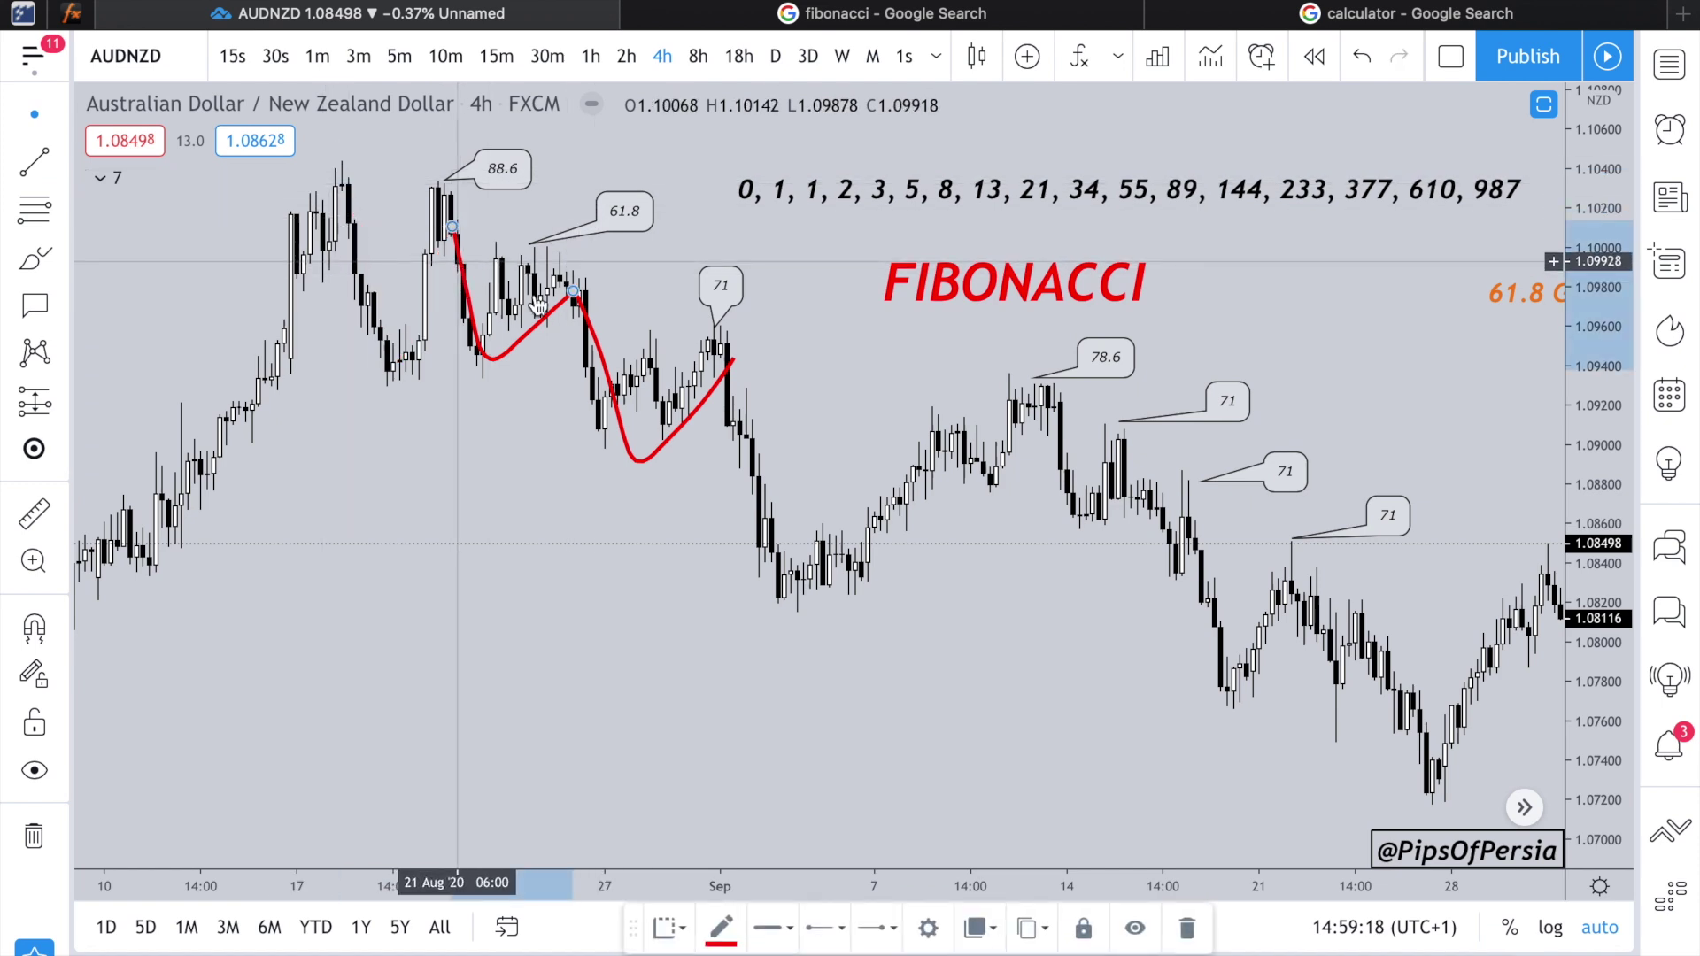
key("Delete")
key("Delete")
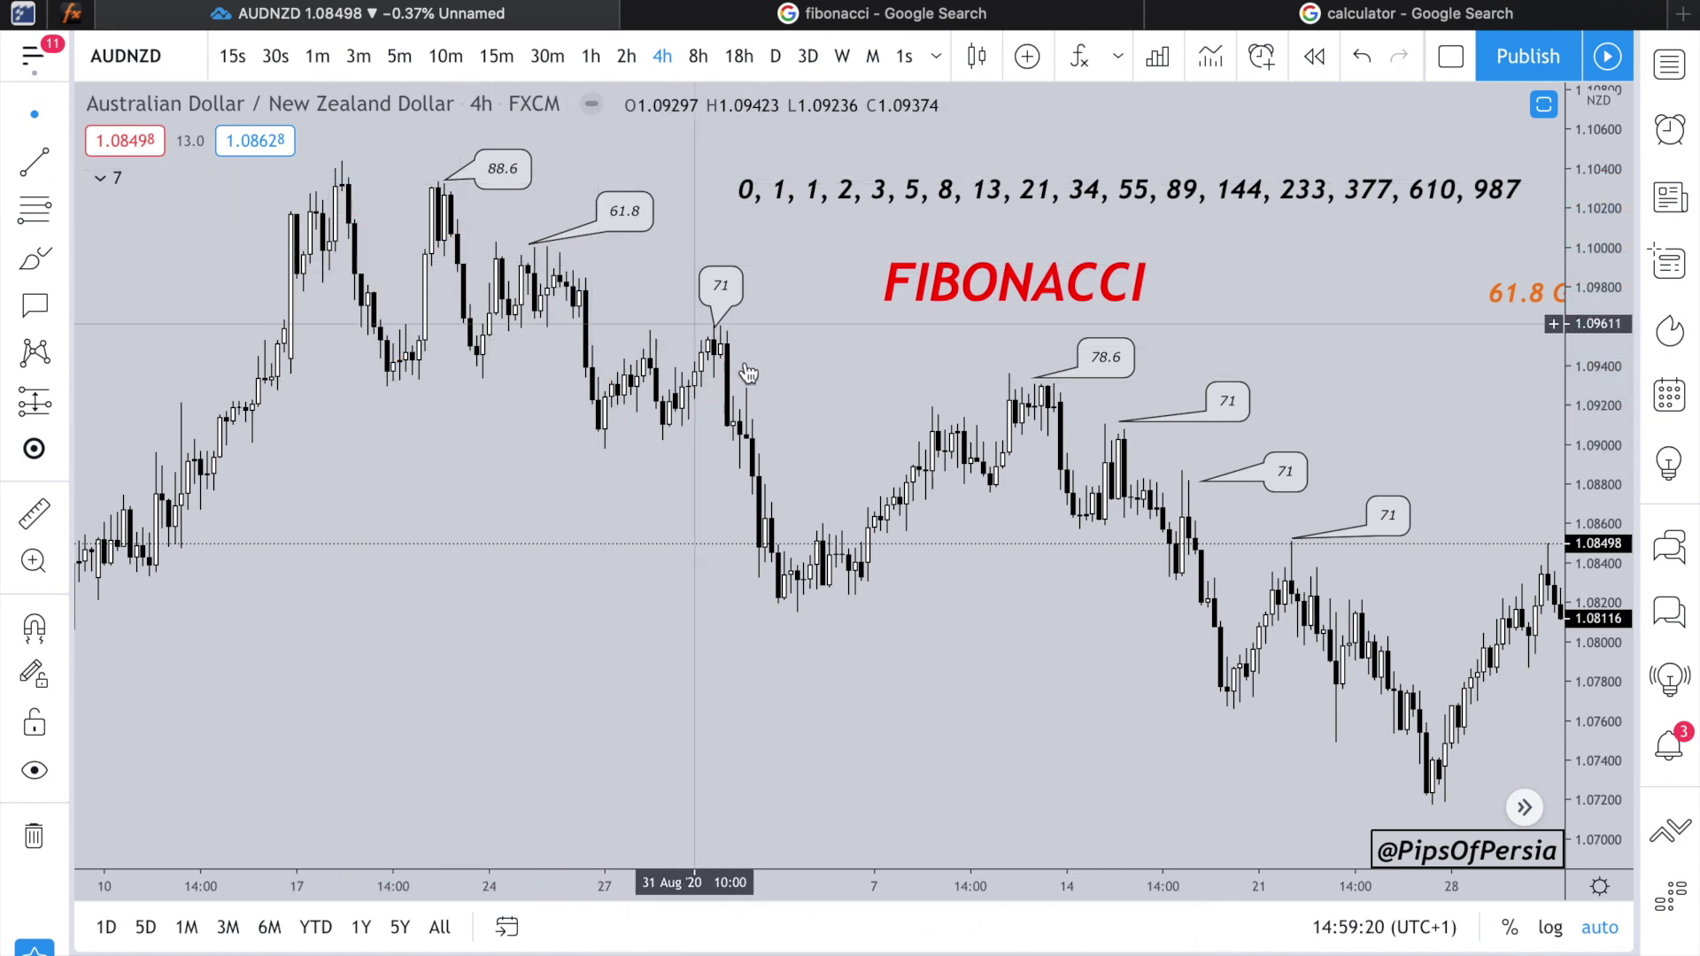
Step: Draw an upward Fib Retracement from the July low at about 1.0563 to the first swing high at about 1.0694
scroll(770, 473, "right", 5)
scroll(770, 474, "down", 2)
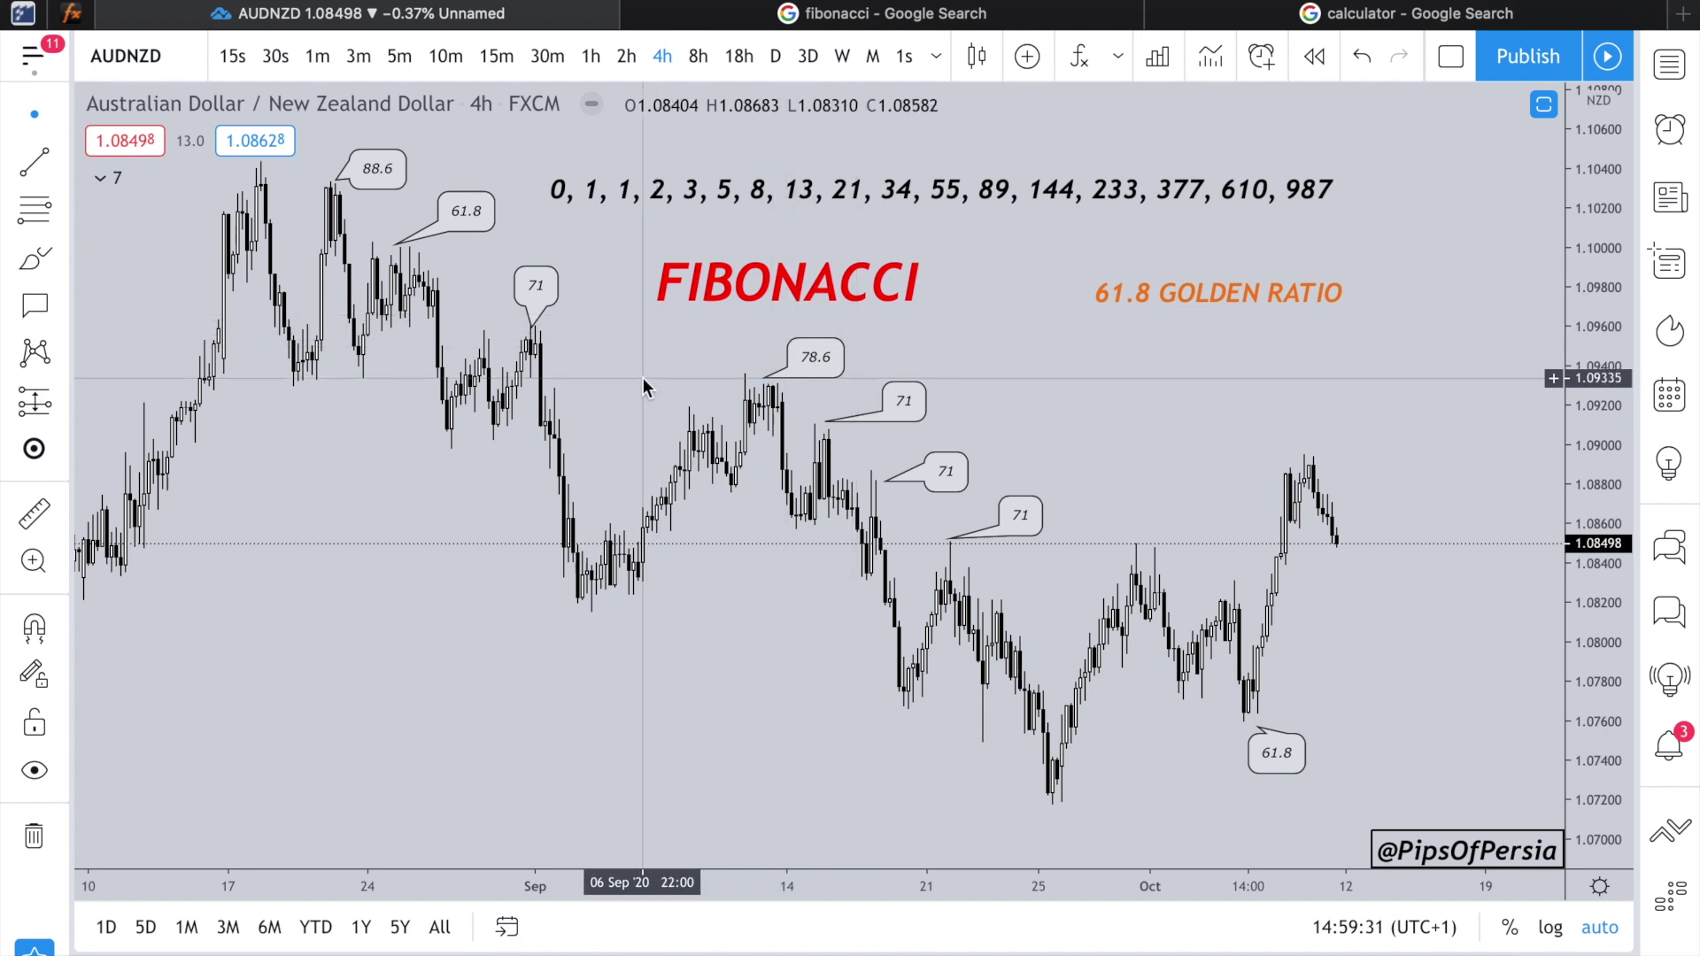
scroll(643, 377, "down", 2)
scroll(642, 377, "down", 3)
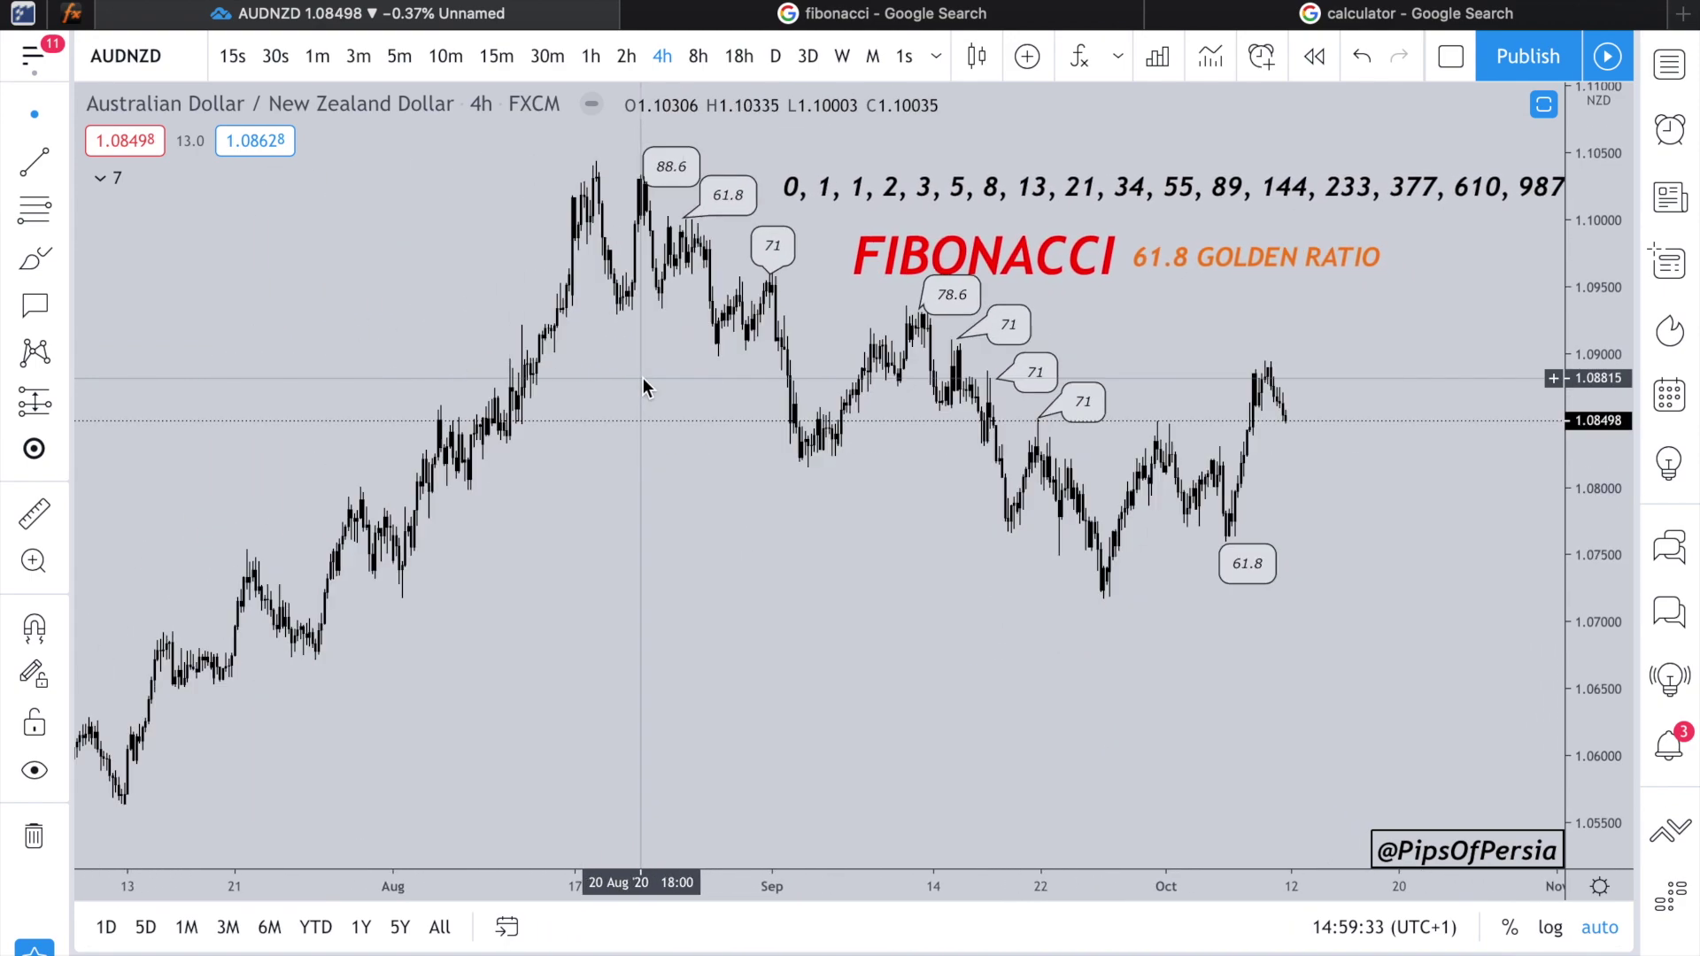
scroll(643, 386, "down", 2)
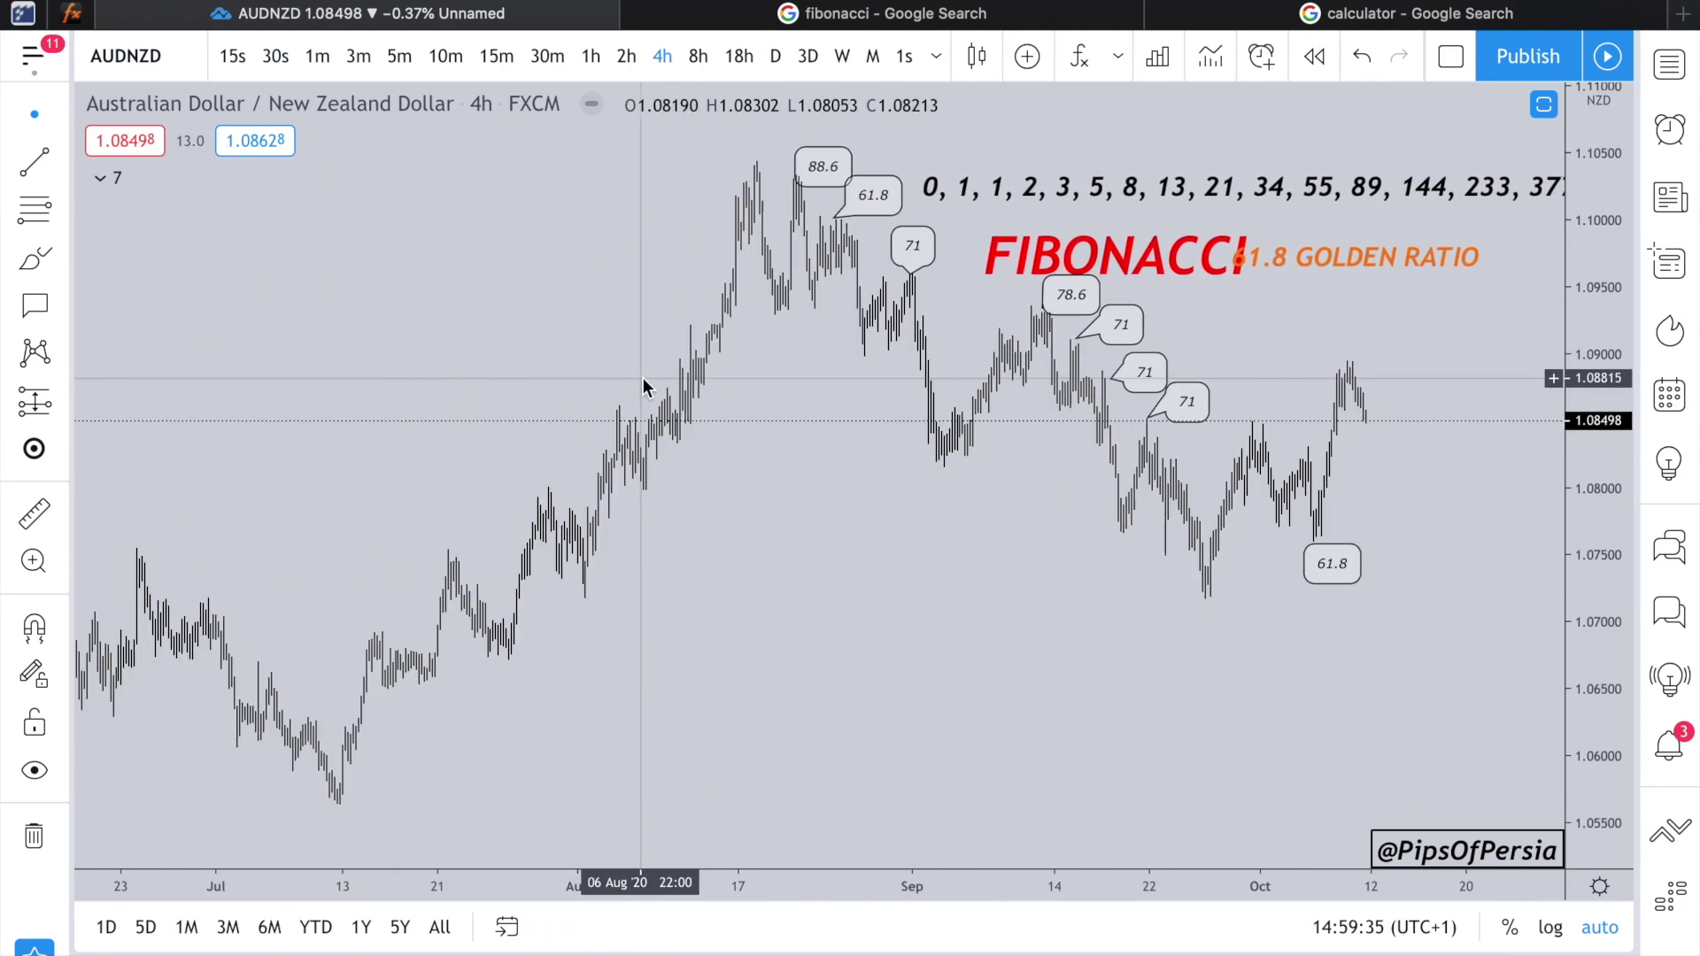
scroll(643, 381, "up", 3)
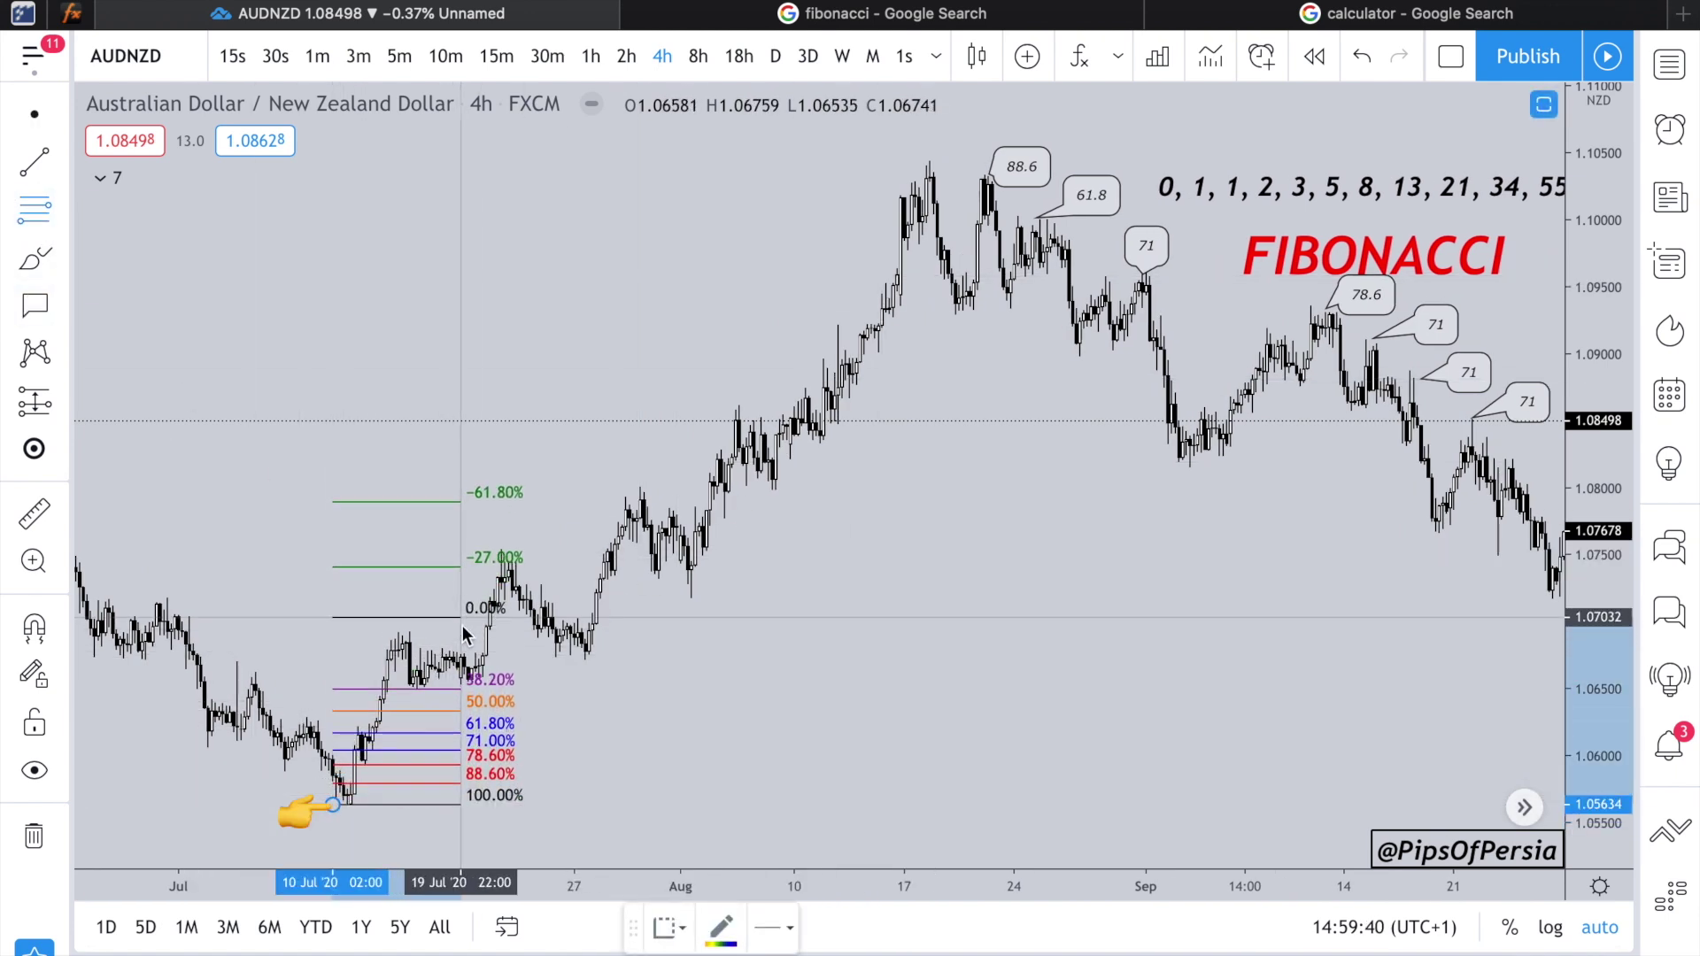
left_click(461, 626)
left_click_drag(460, 626, 508, 630)
left_click_drag(516, 695, 589, 690)
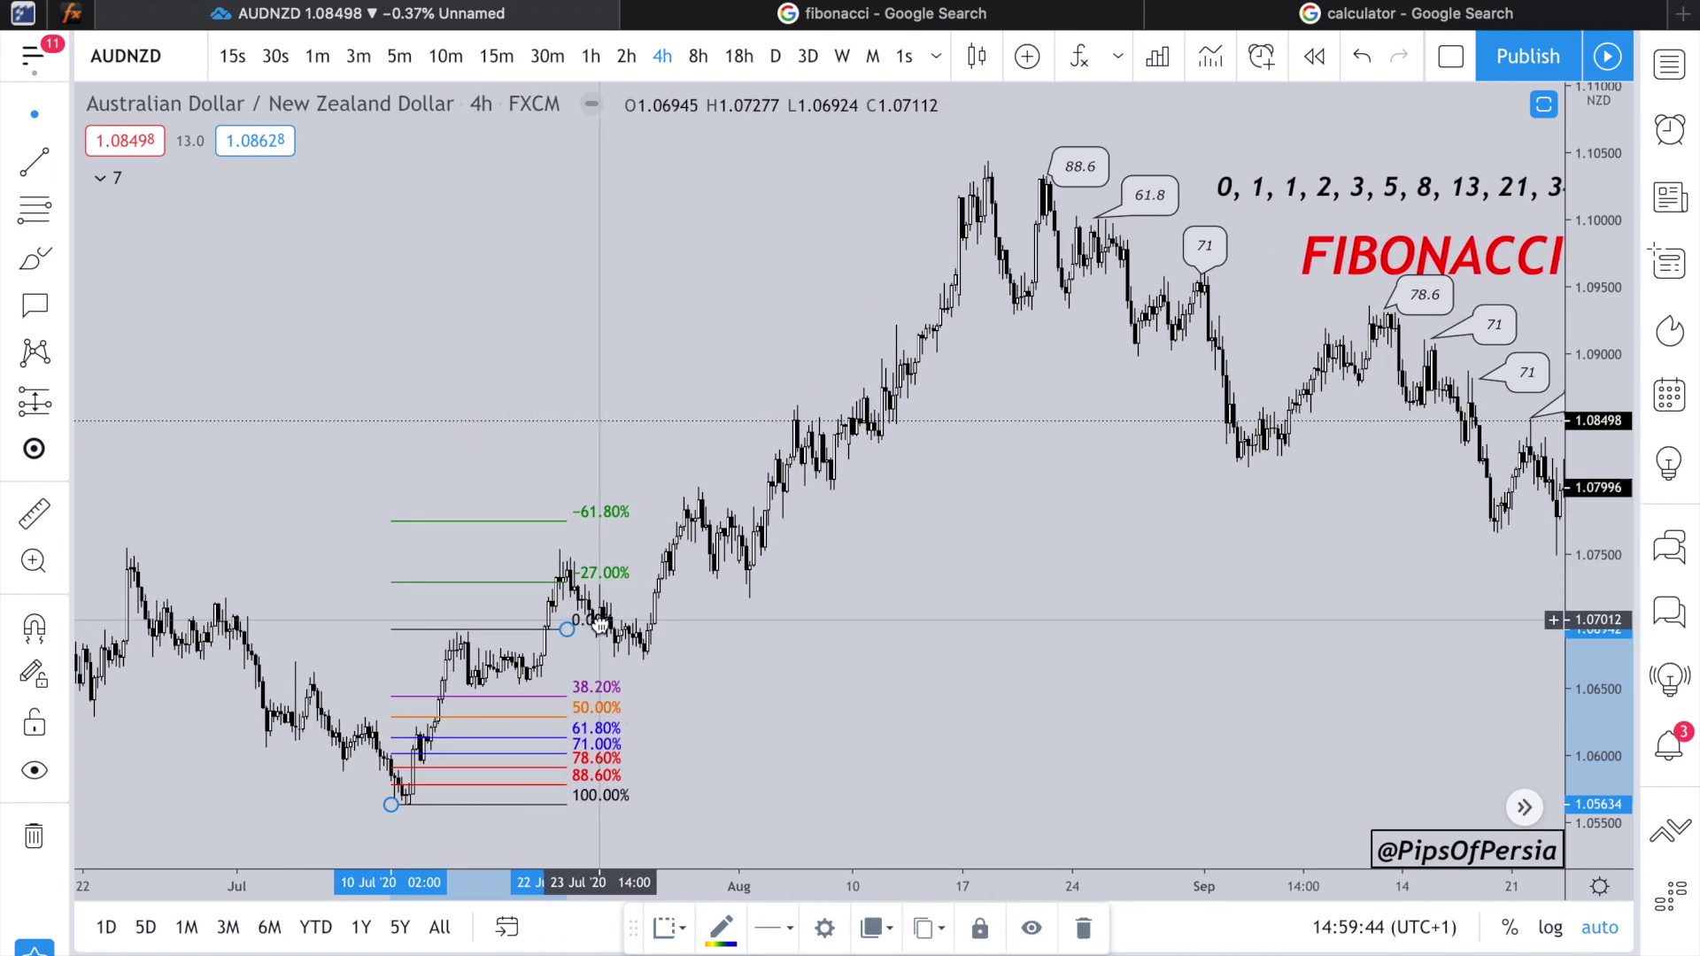
Step: Re-anchor the Fib Retracement to the next upswings, about 1.0652 to 1.0755 and about 1.0674 to 1.0801, and delete it
left_click_drag(389, 802, 453, 692)
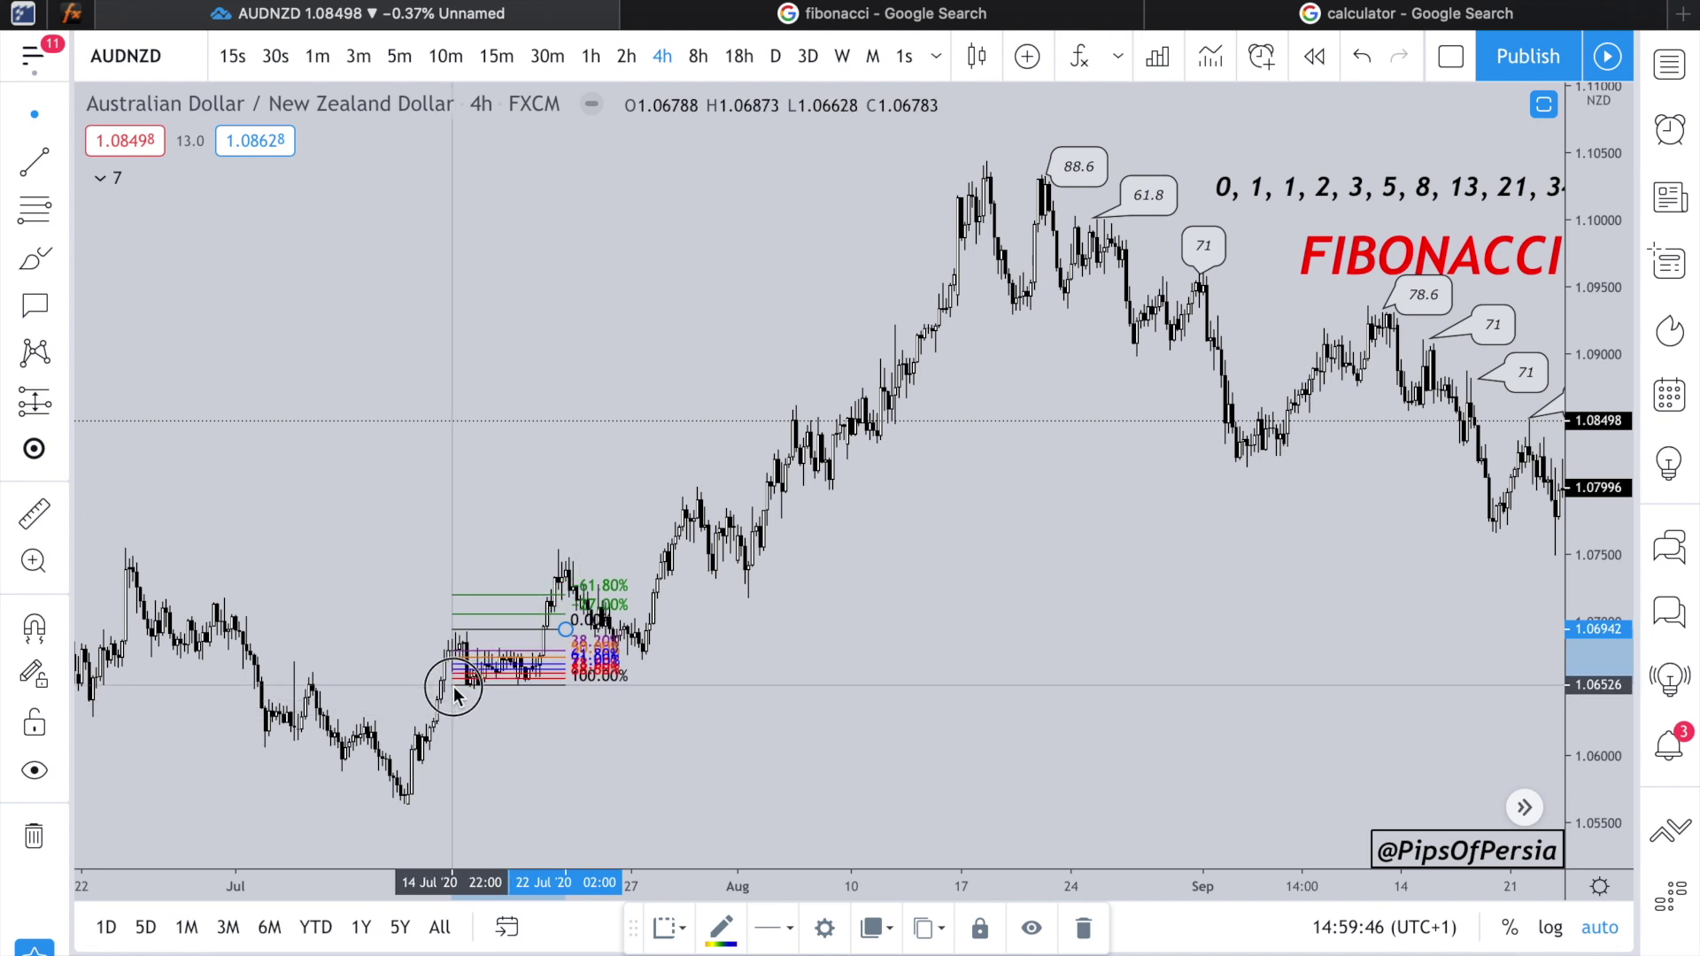
left_click_drag(565, 630, 761, 553)
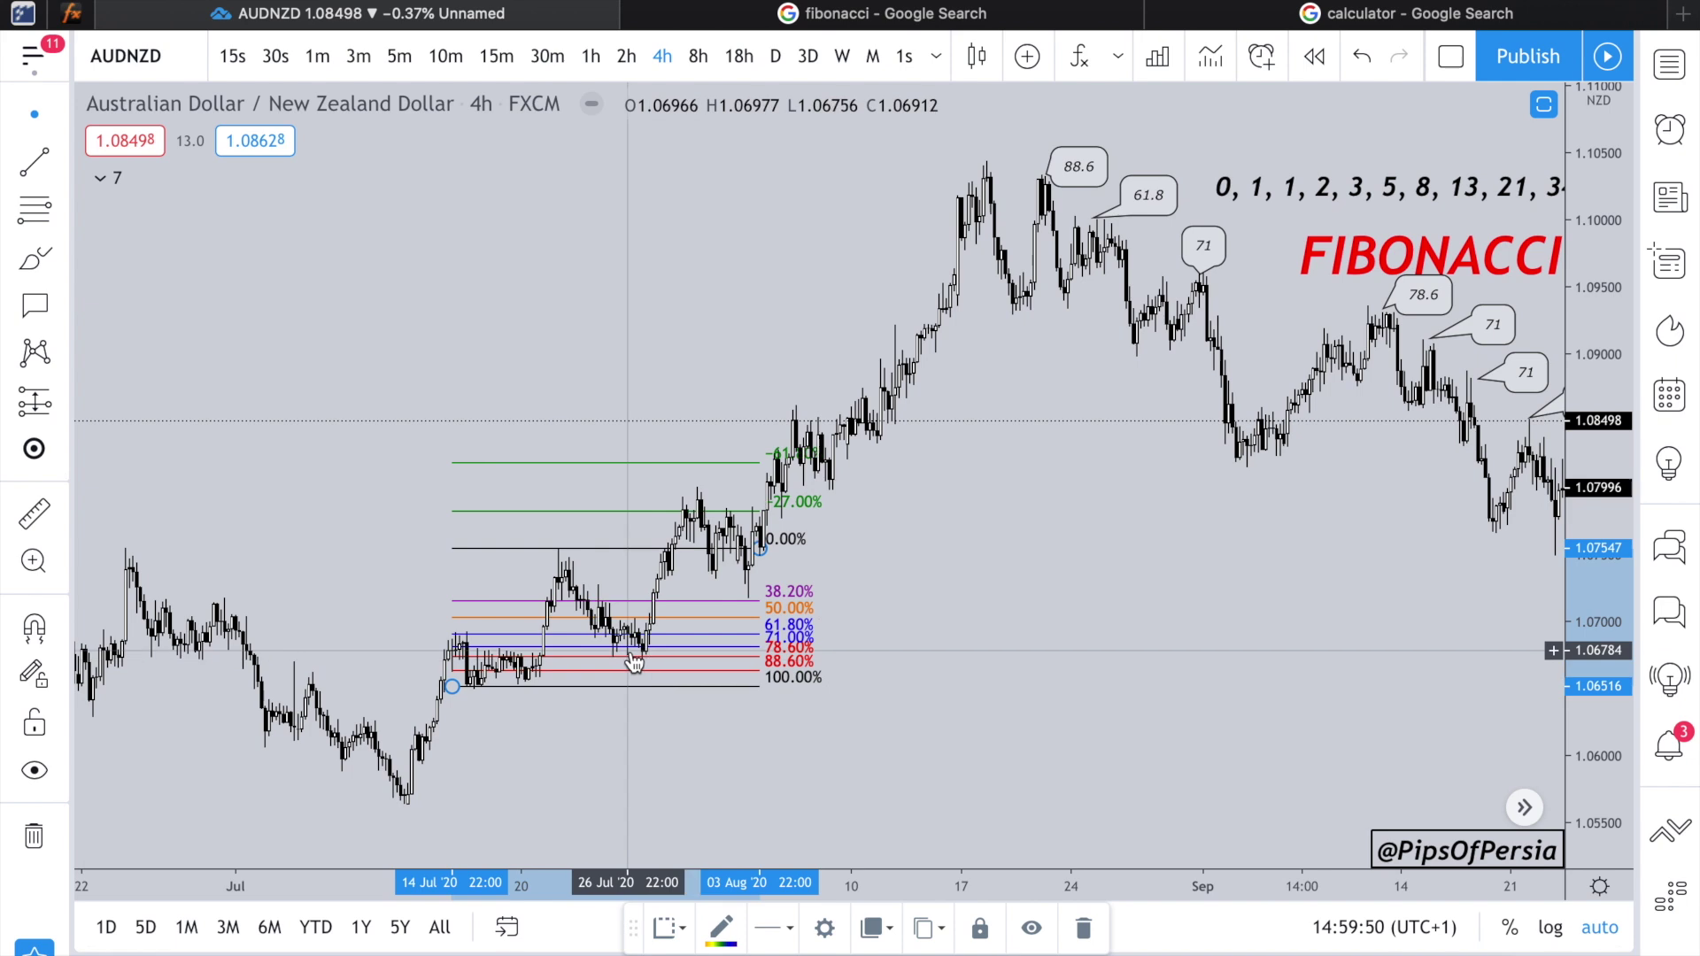
left_click_drag(748, 549, 803, 485)
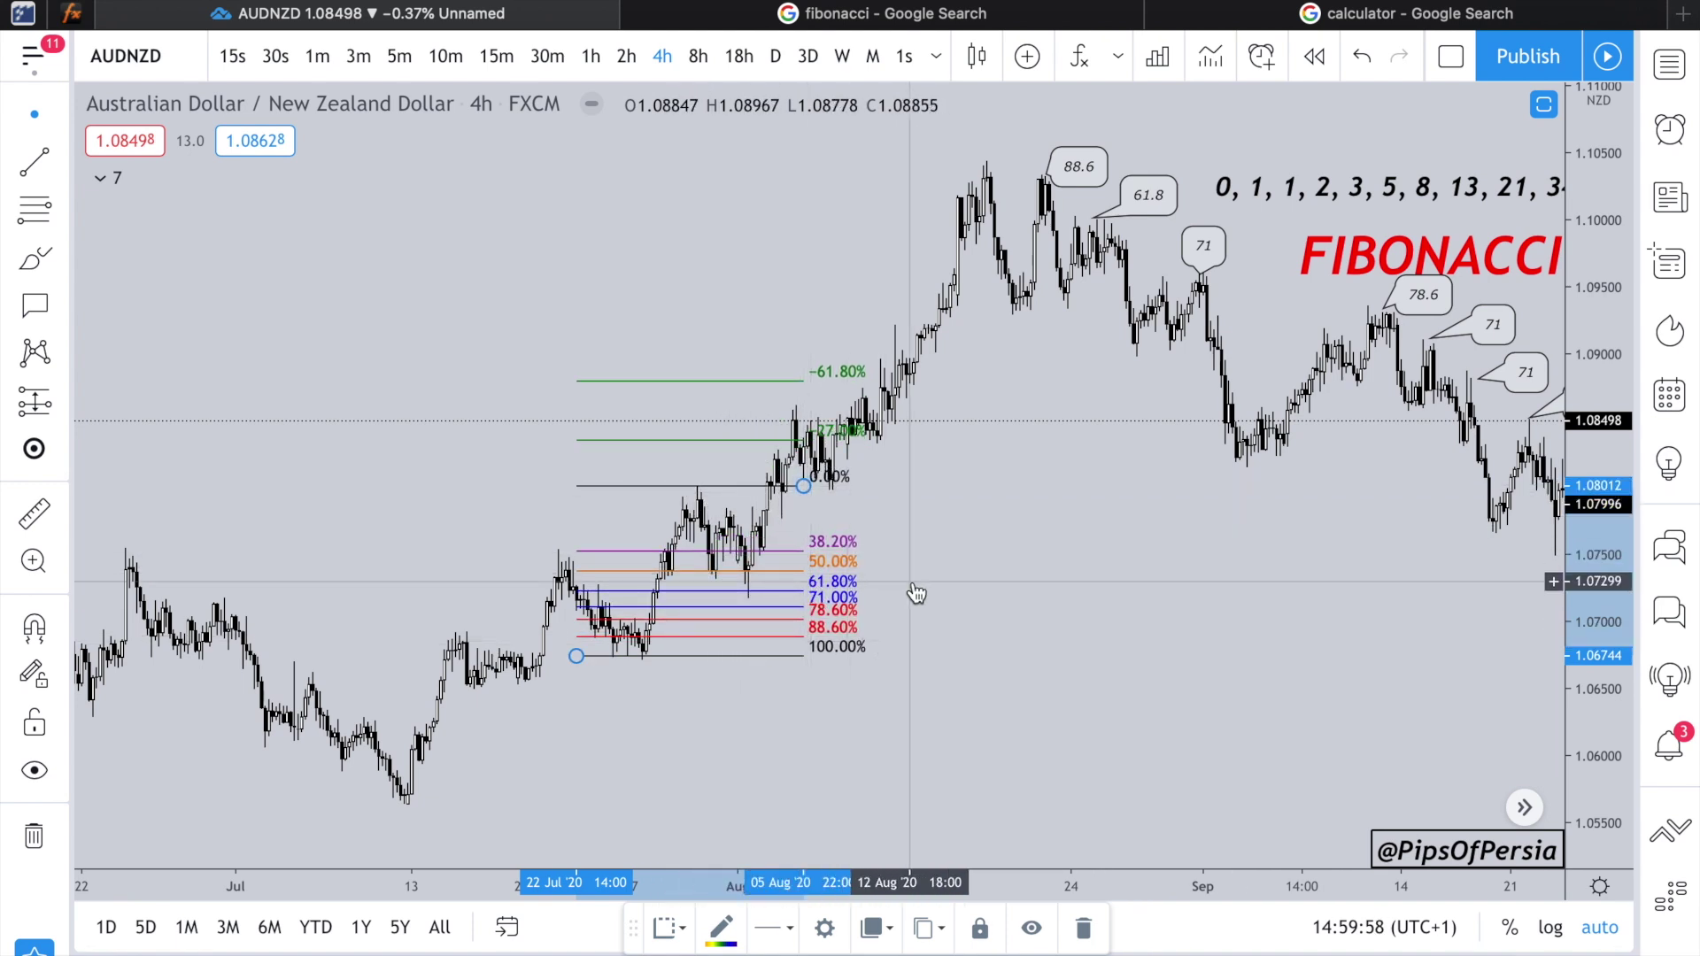
key("Delete")
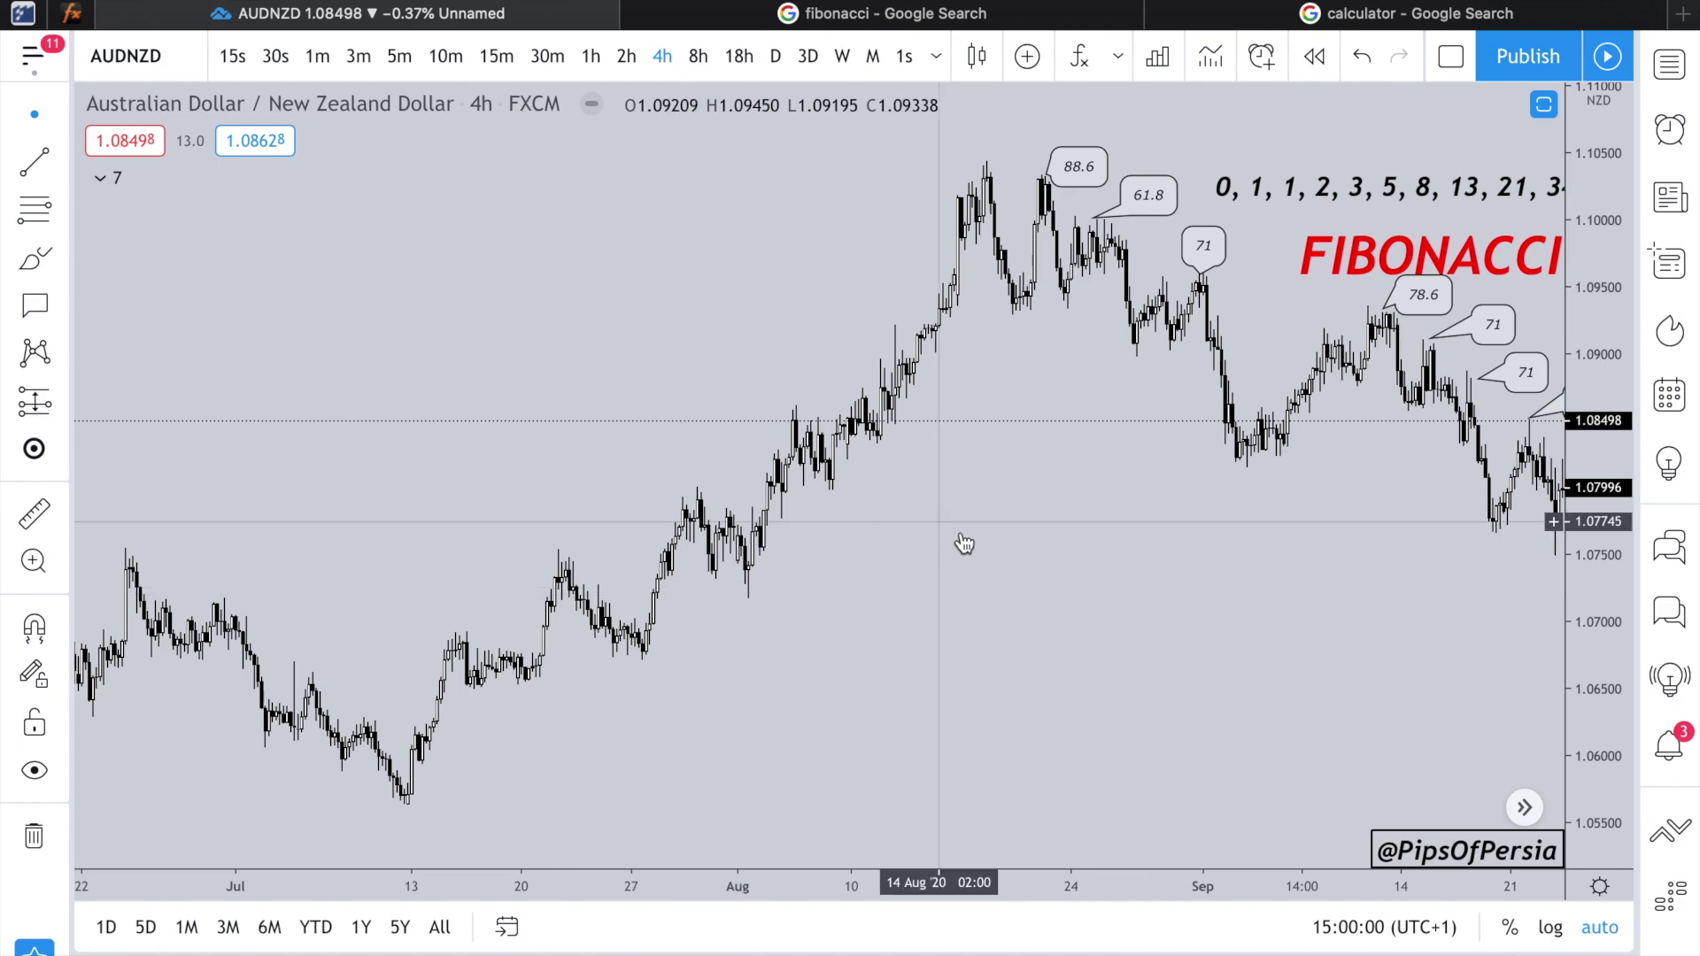
Step: Trace the dip between the two August highs and a short horizontal line with red brush strokes, and undo both
scroll(970, 554, "right", 10)
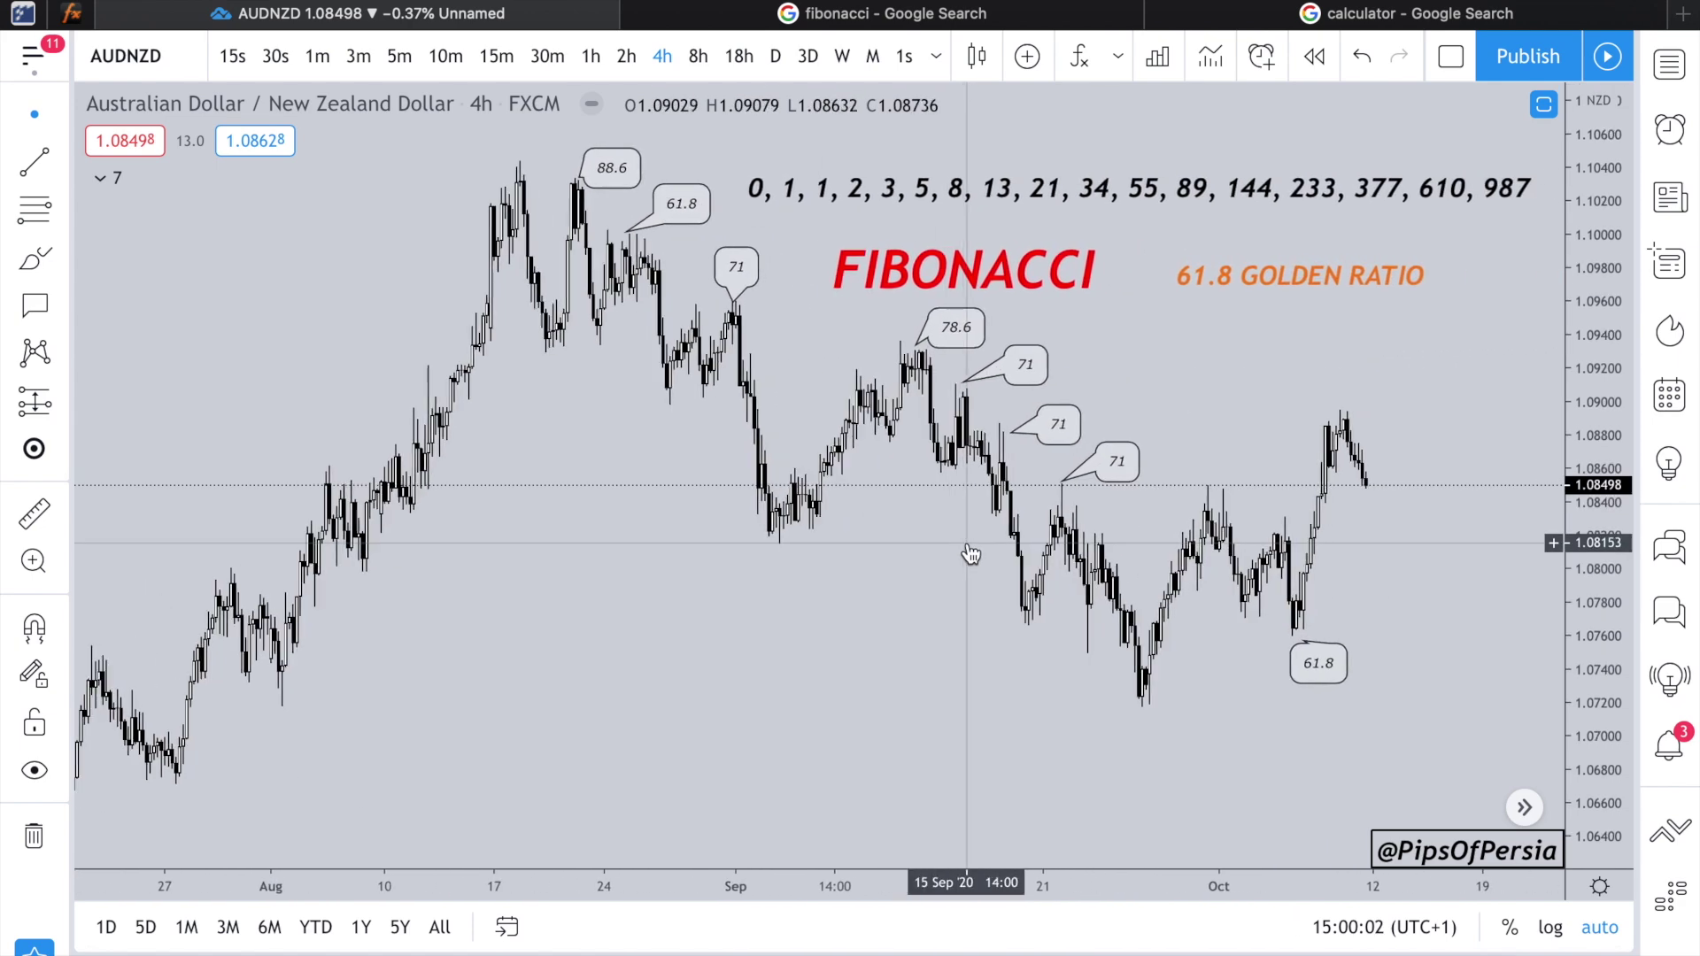
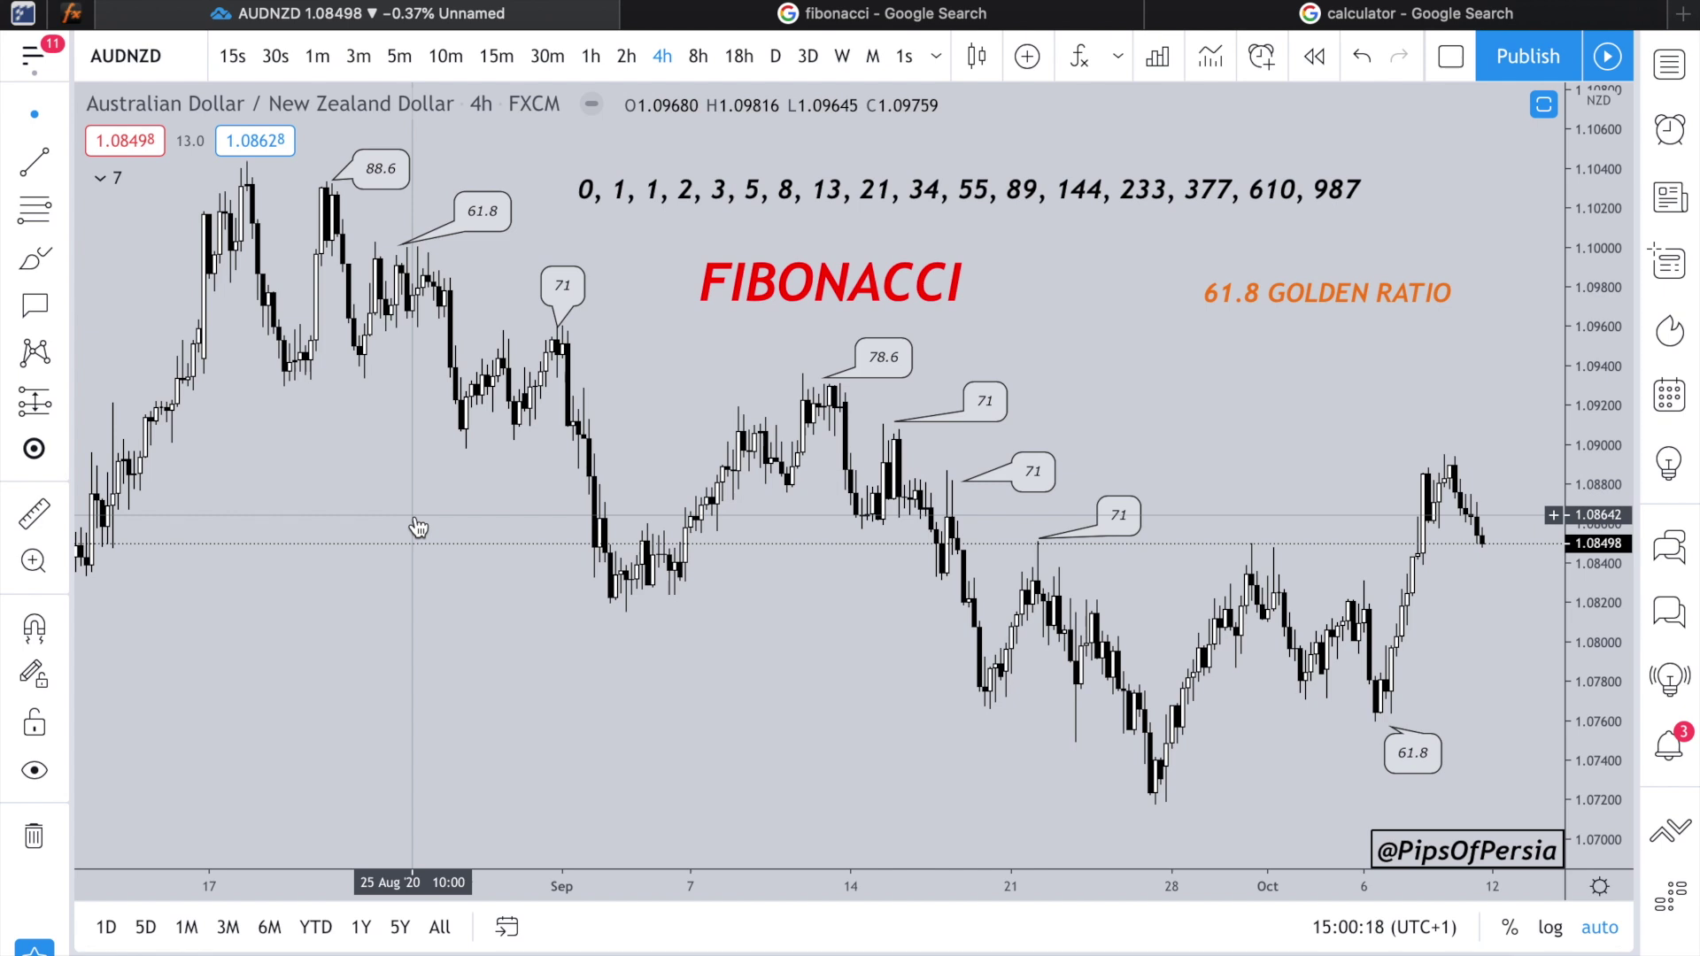
scroll(501, 280, "up", 4)
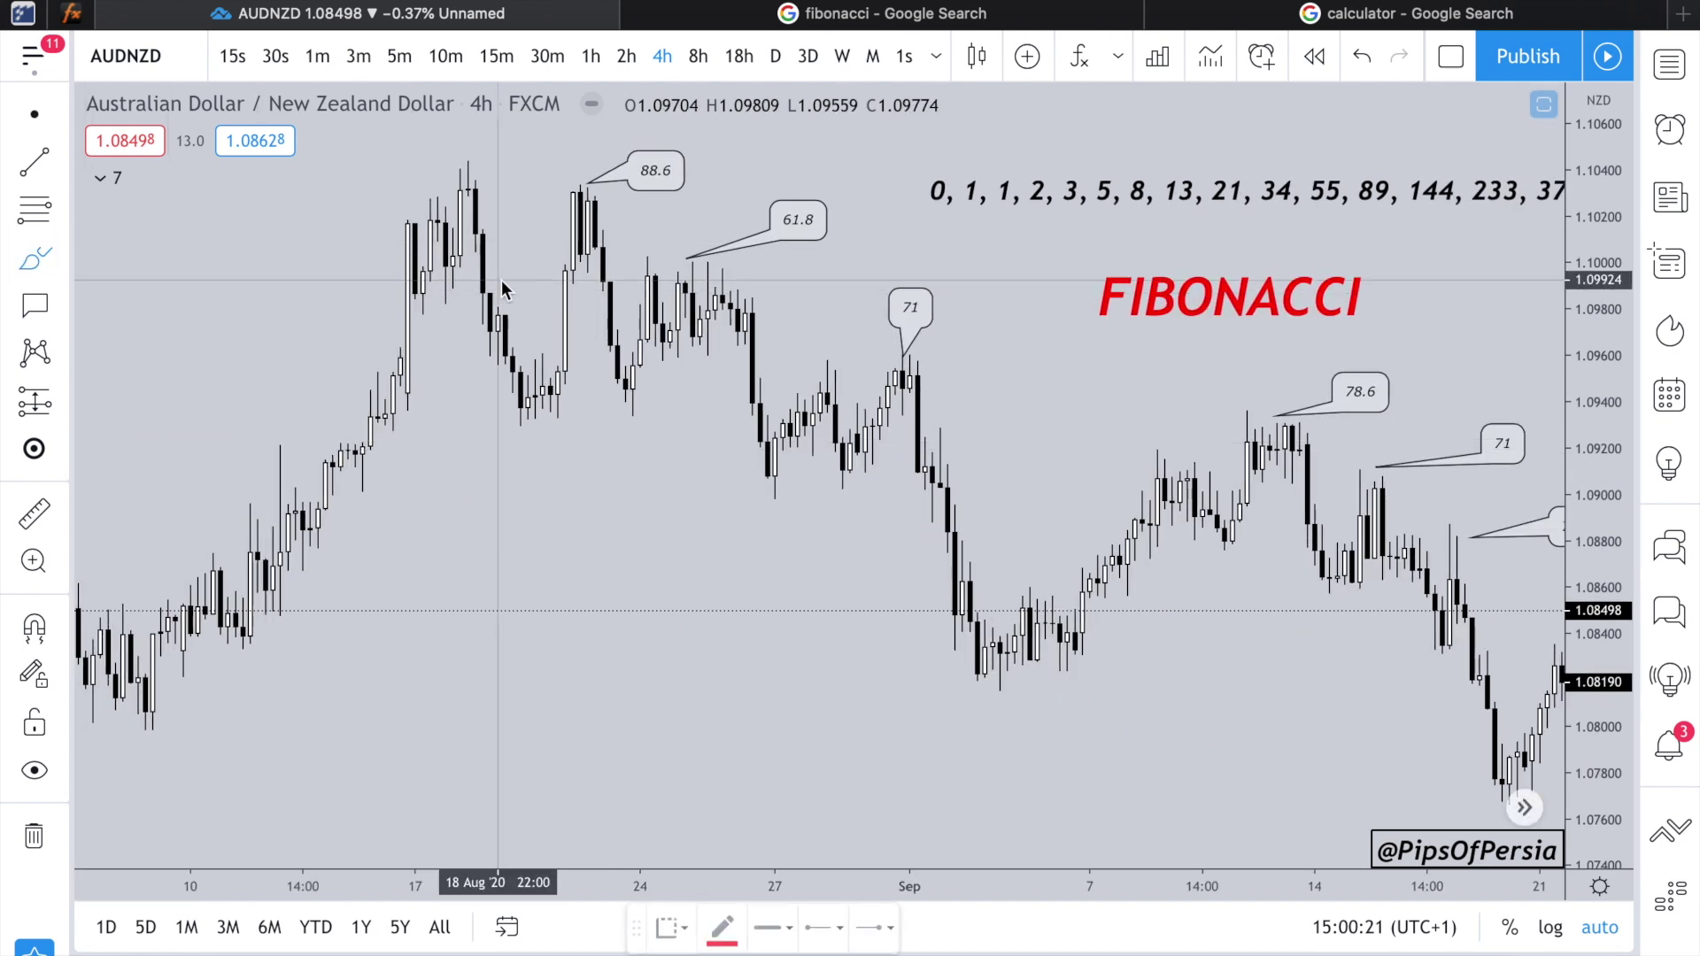
scroll(501, 280, "up", 2)
mouse_move(588, 189)
left_mouse_down()
mouse_move(624, 382)
mouse_move(726, 375)
mouse_move(759, 194)
left_mouse_up()
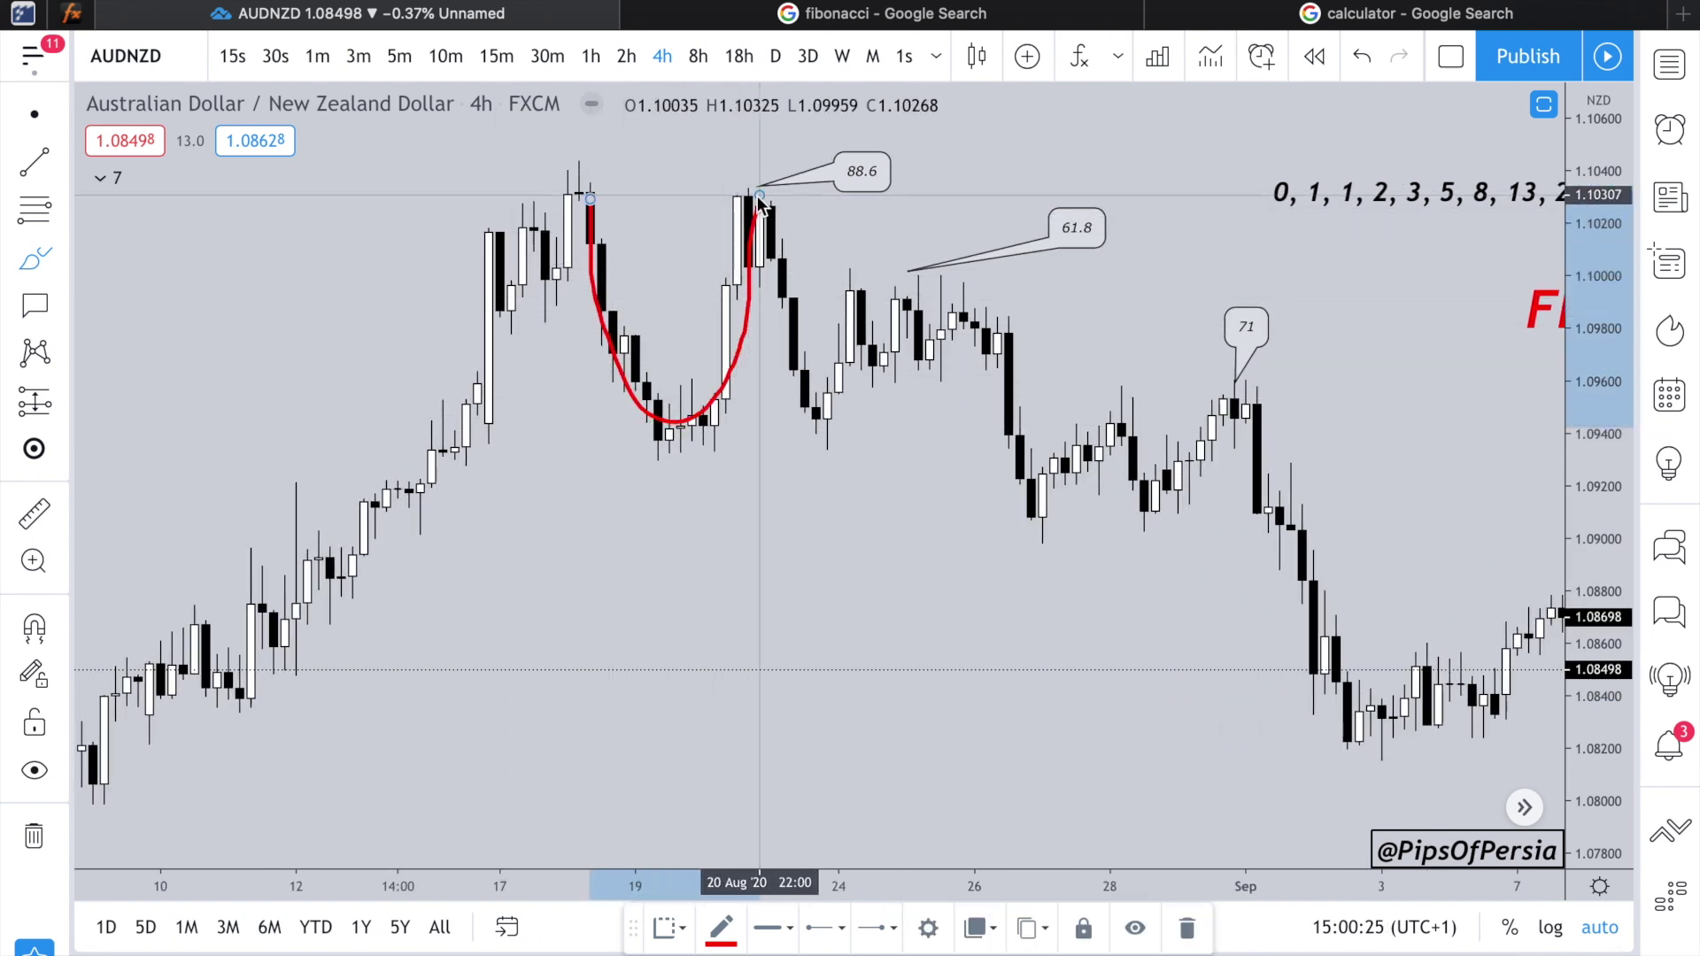
left_click_drag(986, 195, 808, 195)
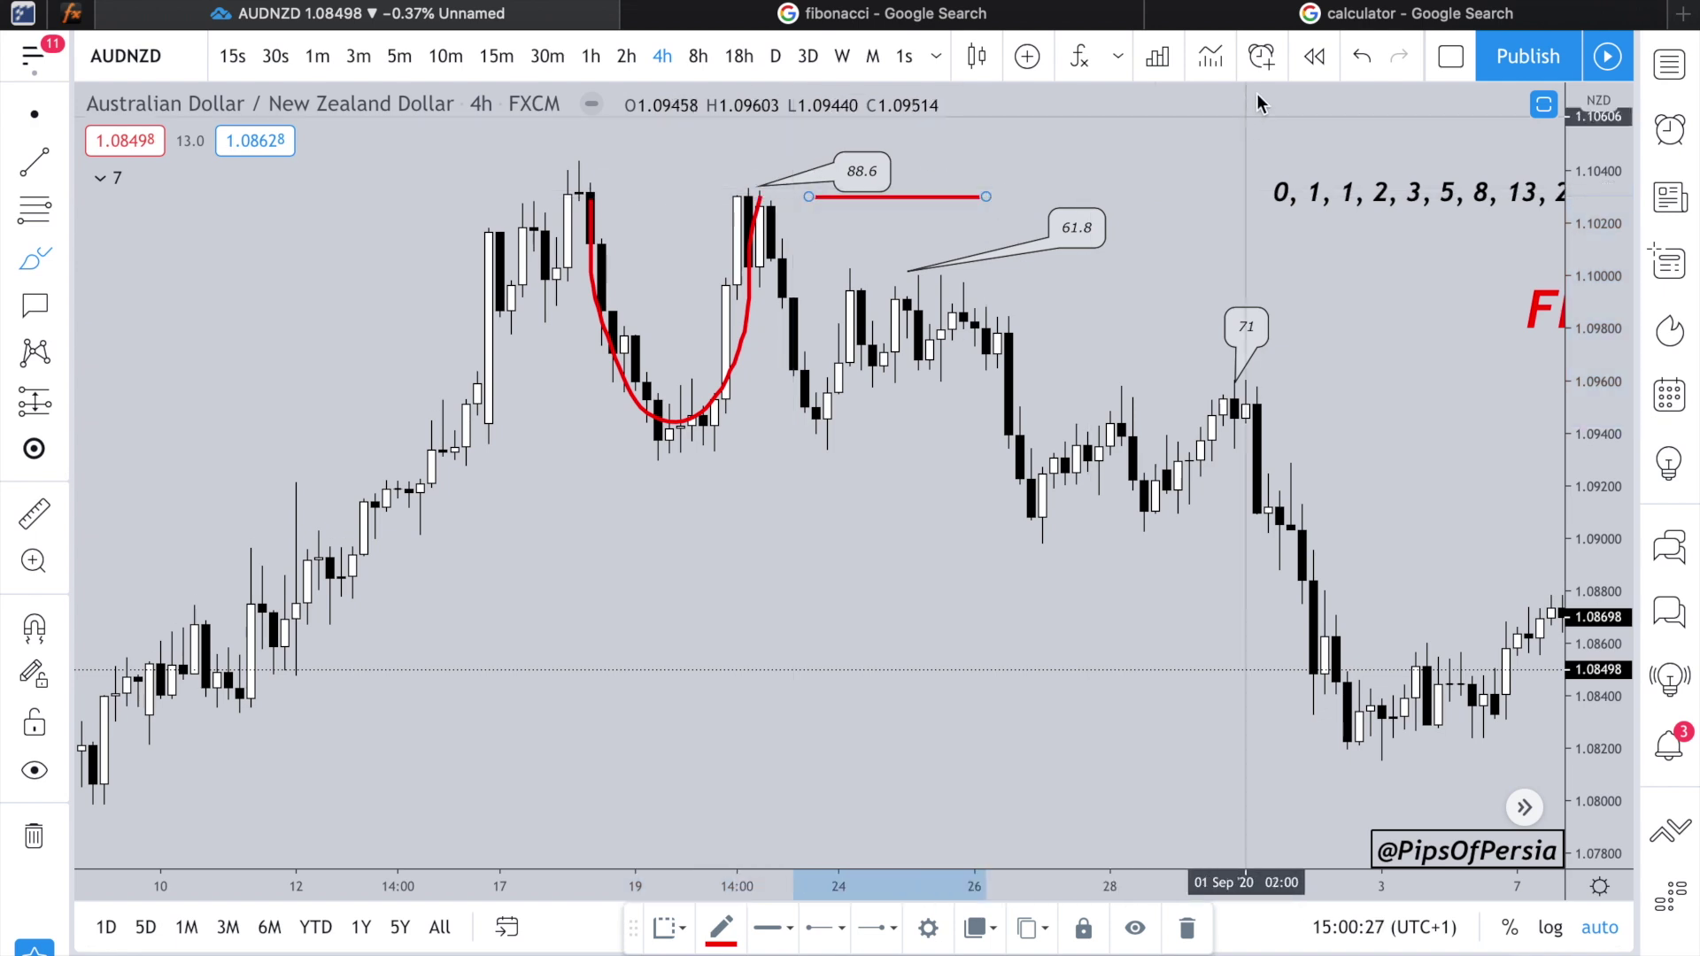
left_click(1359, 64)
left_click(1359, 64)
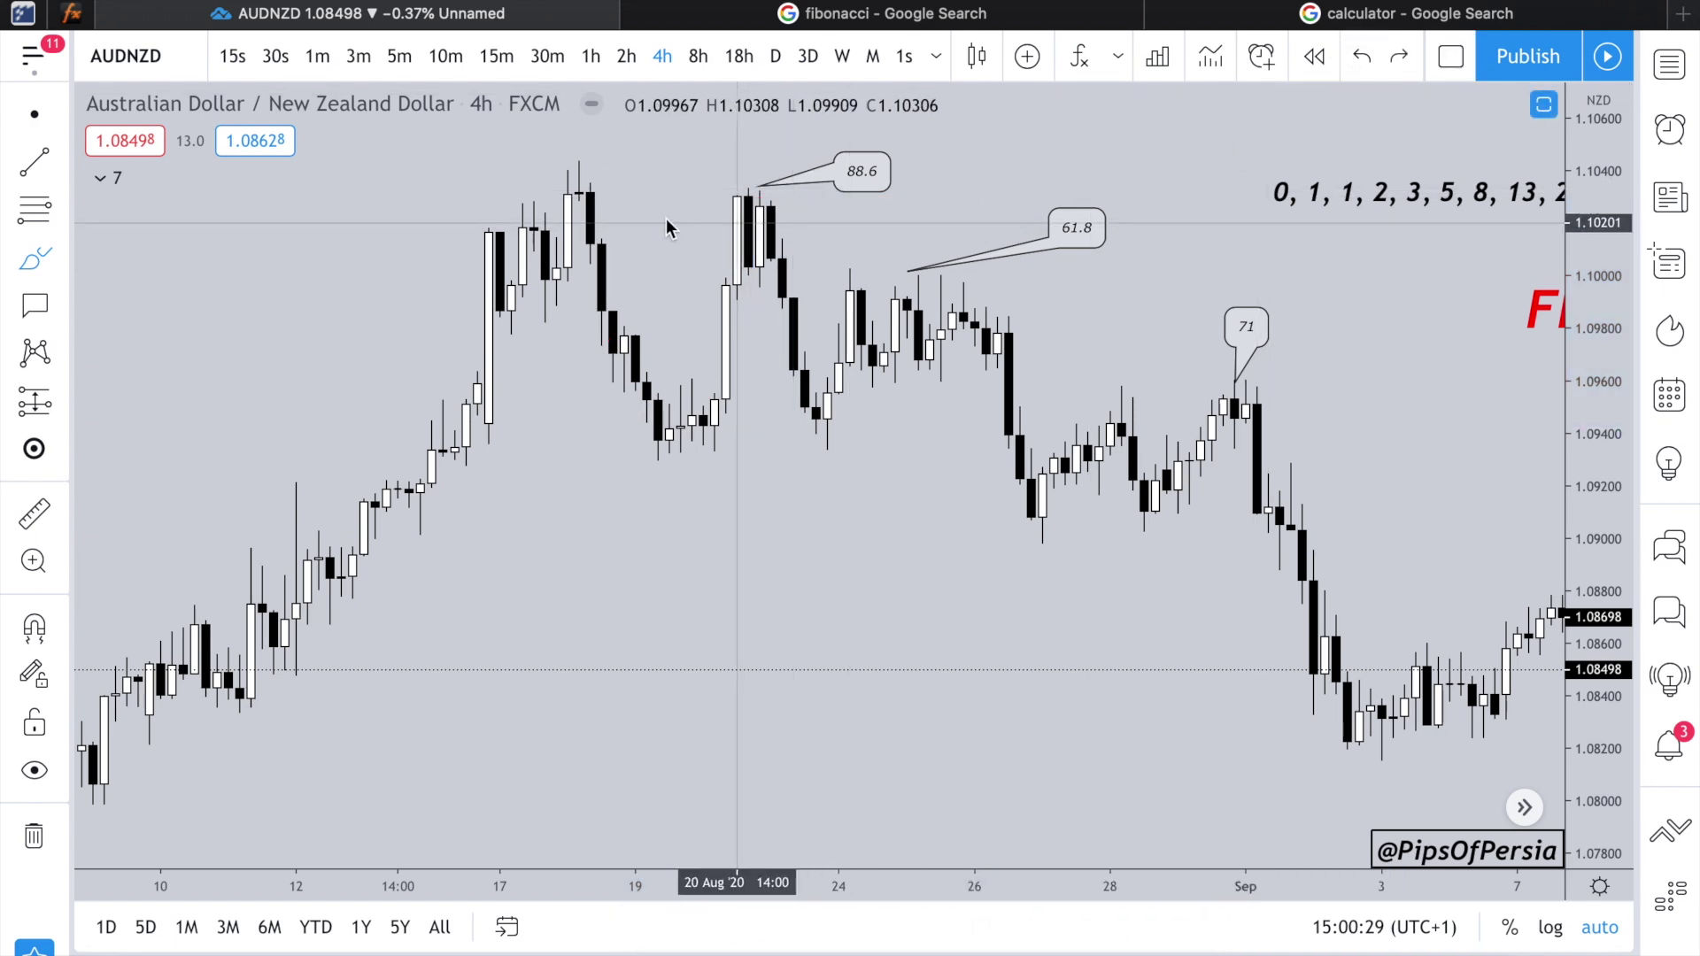
Step: Mark the 88.6 high with a red line at about 1.1028 and the 61.8 zone with red lines at about 1.1005 and 1.0994
left_click_drag(581, 202, 770, 202)
left_click_drag(993, 493, 868, 480)
mouse_move(625, 190)
left_mouse_down()
mouse_move(665, 425)
mouse_move(713, 481)
mouse_move(783, 283)
mouse_move(1075, 284)
left_mouse_up()
left_click(1361, 56)
left_click(1361, 56)
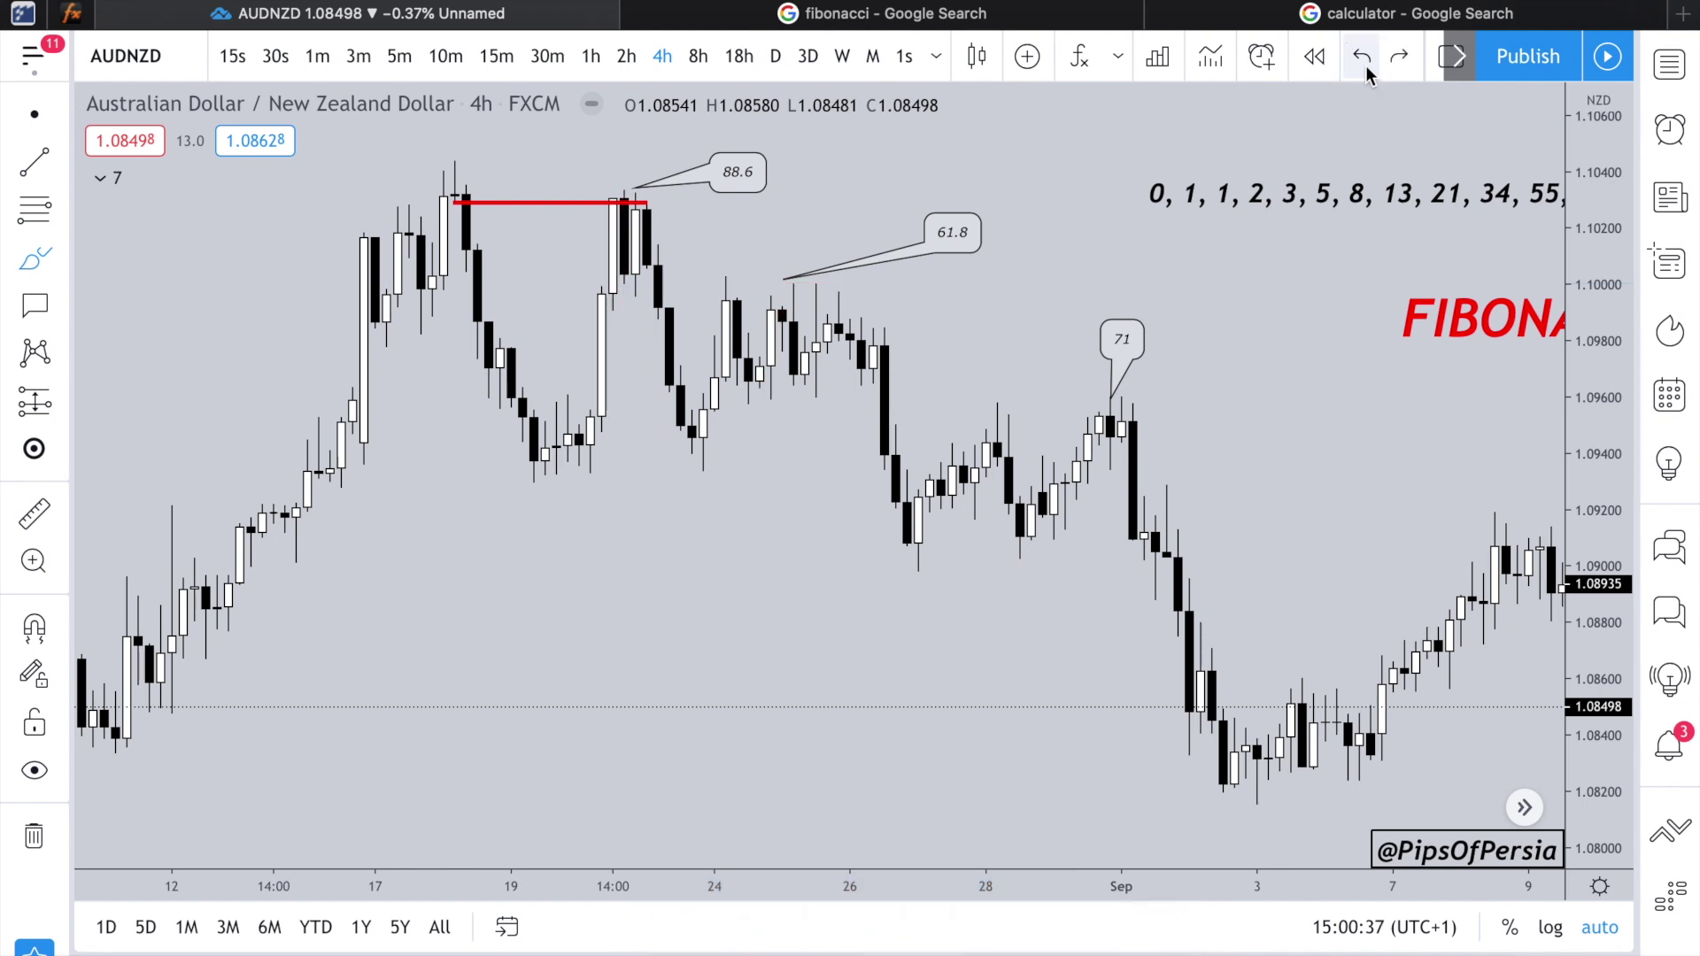
left_click_drag(644, 269, 873, 269)
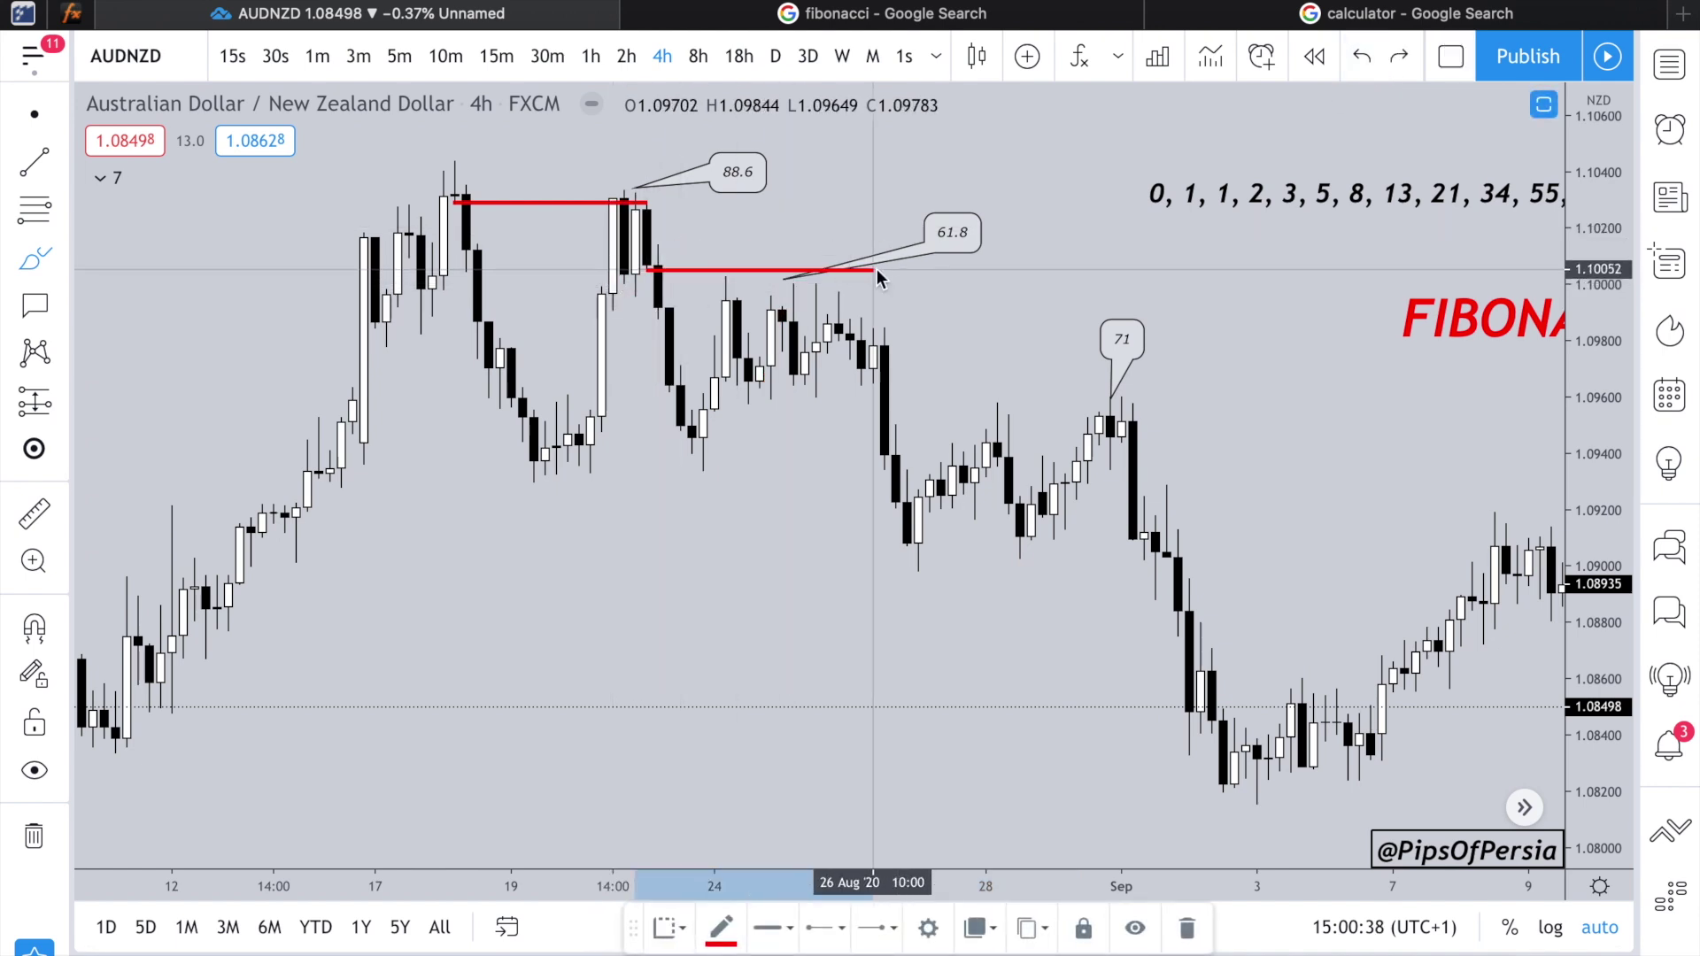
left_click_drag(630, 302, 906, 302)
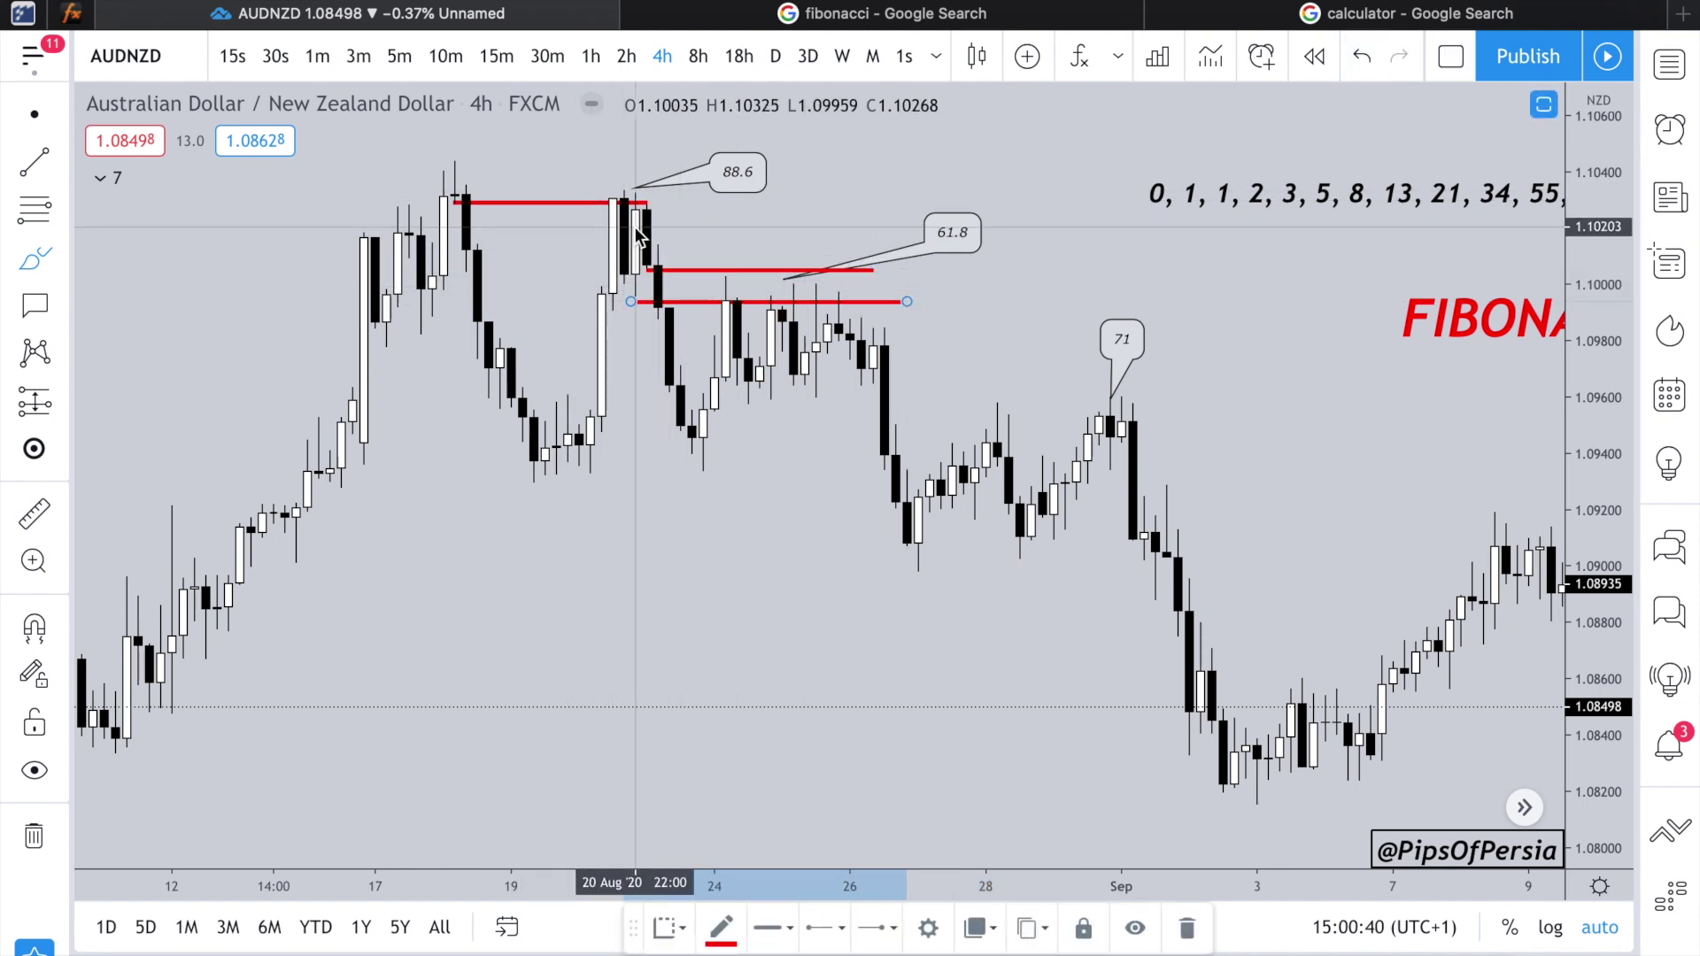
Step: Trace the late-August drop and rebound in red, undo it, and move the first 71 callout's pointer up to about 1.0965
scroll(823, 460, "right", 5)
mouse_move(695, 323)
left_mouse_down()
mouse_move(742, 606)
mouse_move(888, 399)
left_mouse_up()
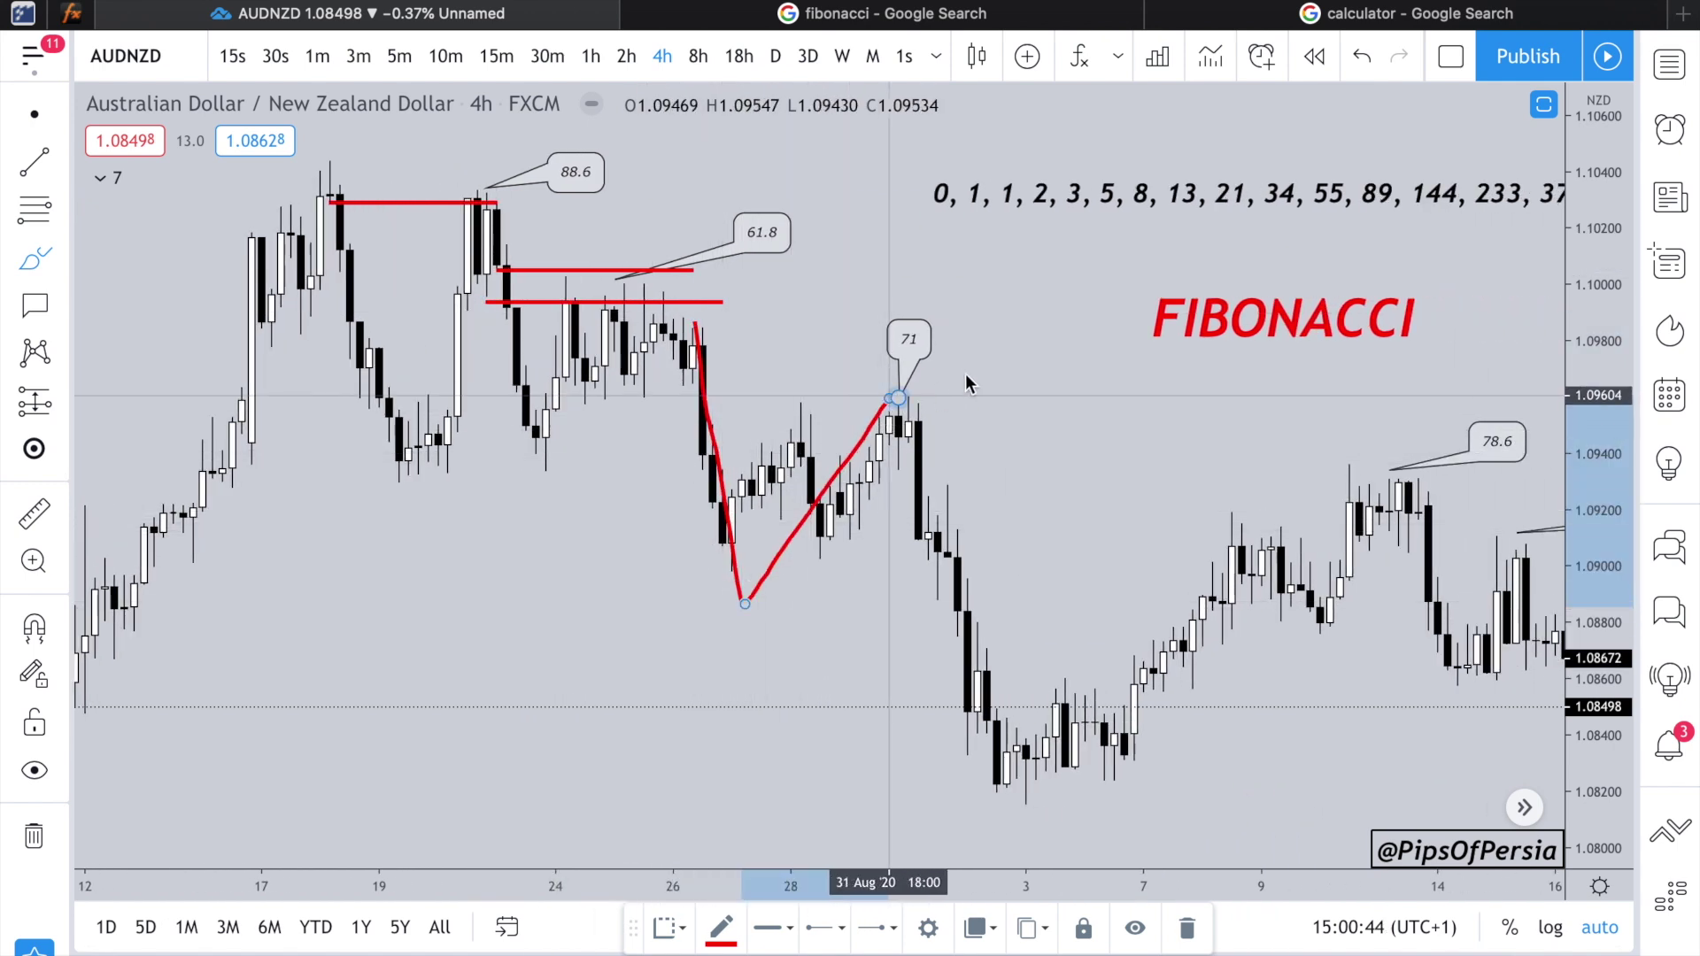
left_click(1364, 57)
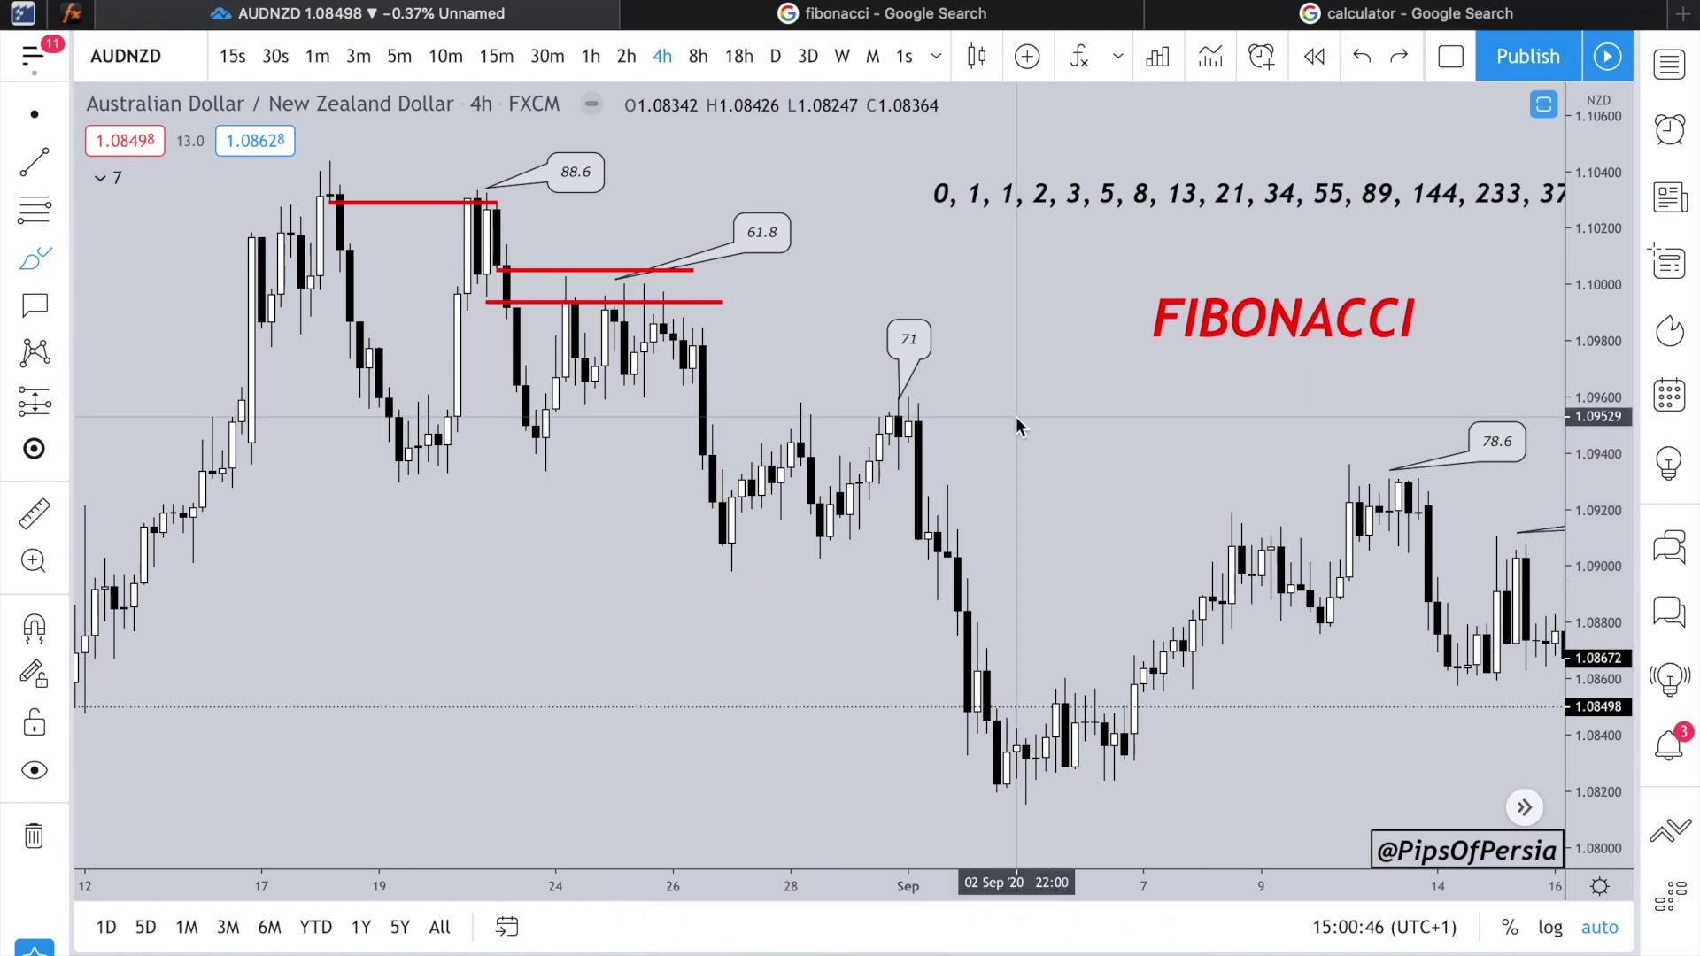
left_click_drag(899, 398, 898, 382)
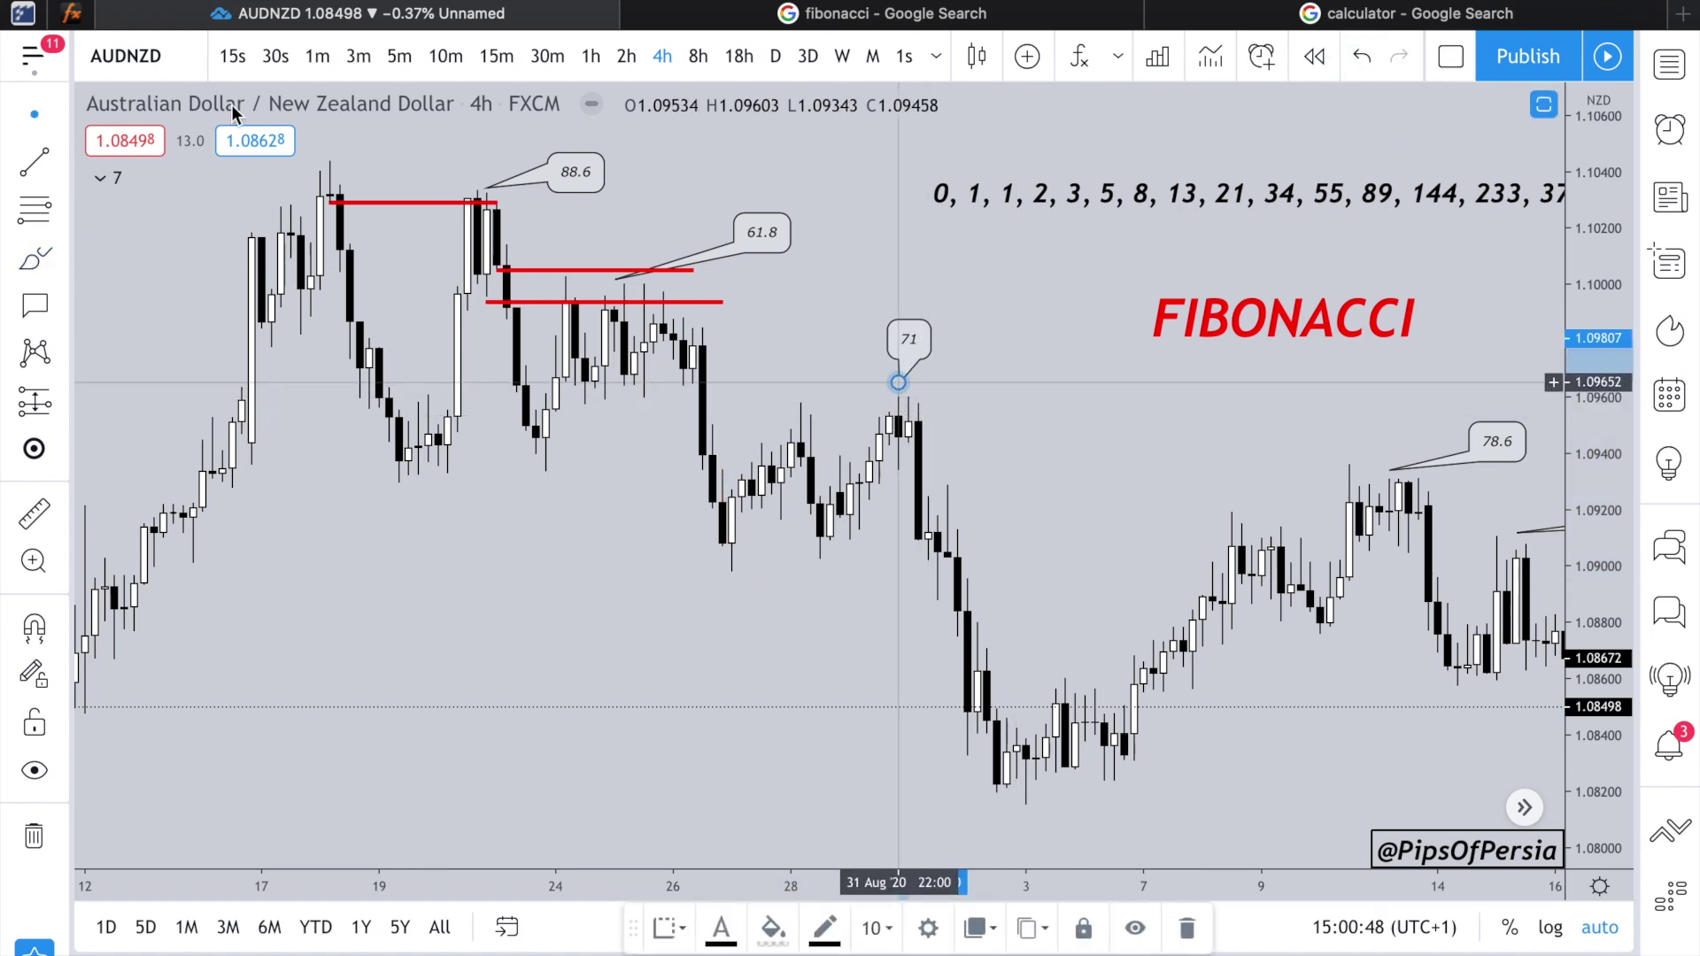
left_click(34, 306)
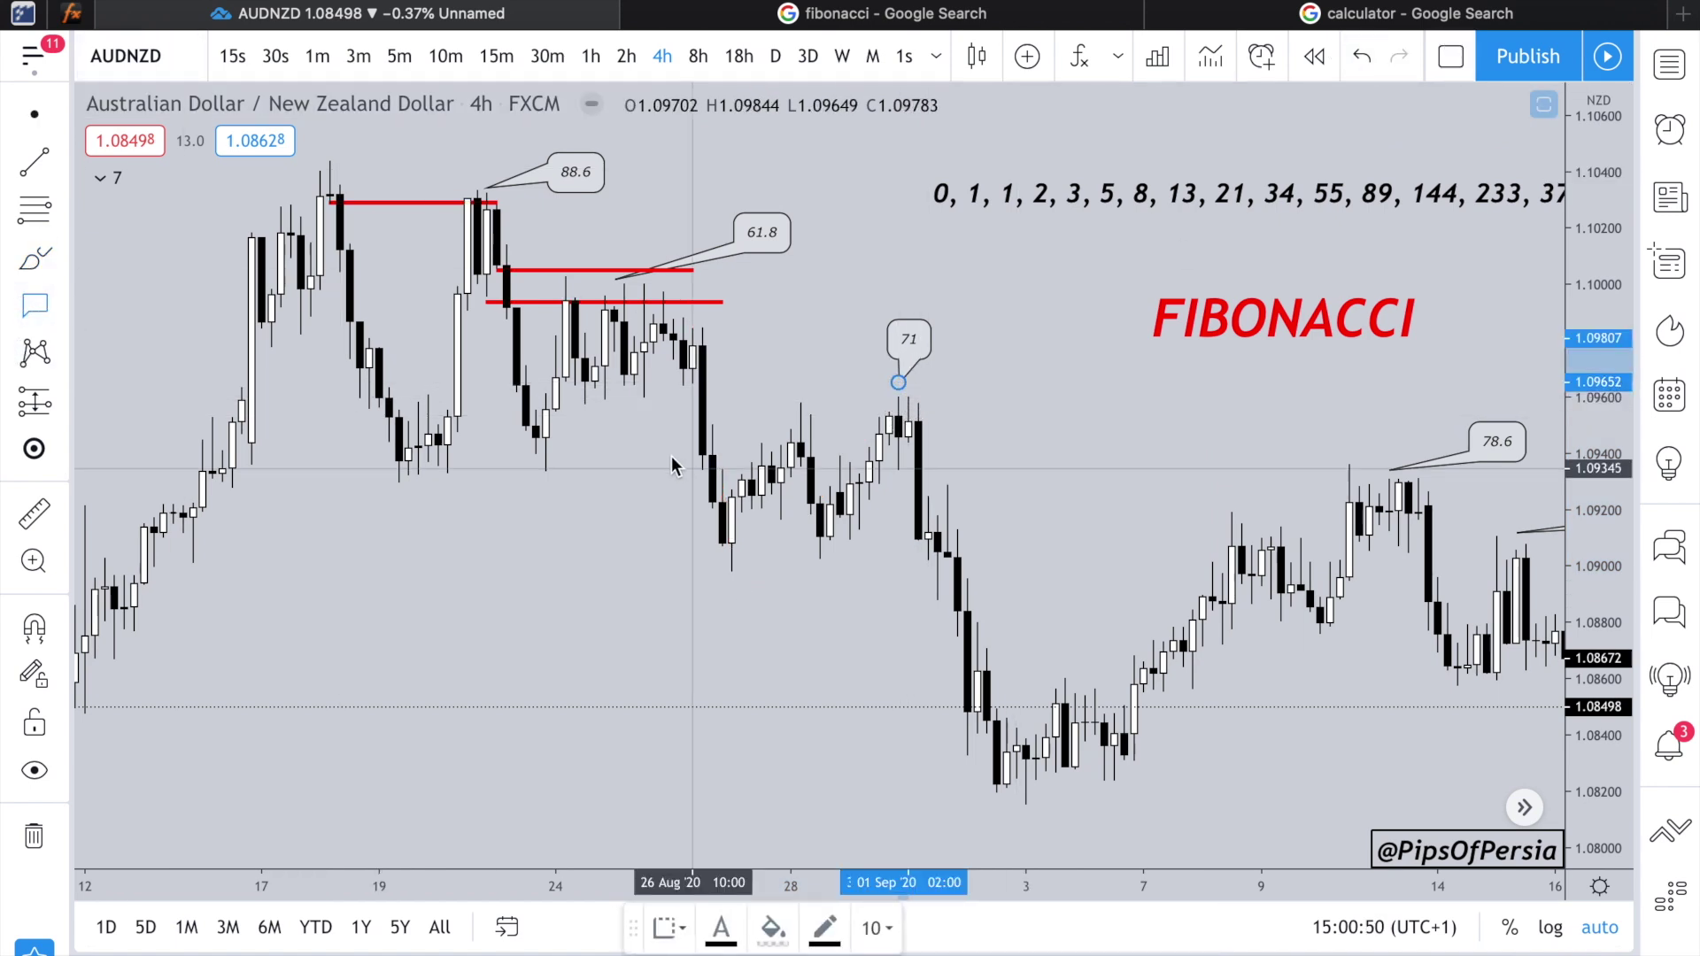
left_click(692, 383)
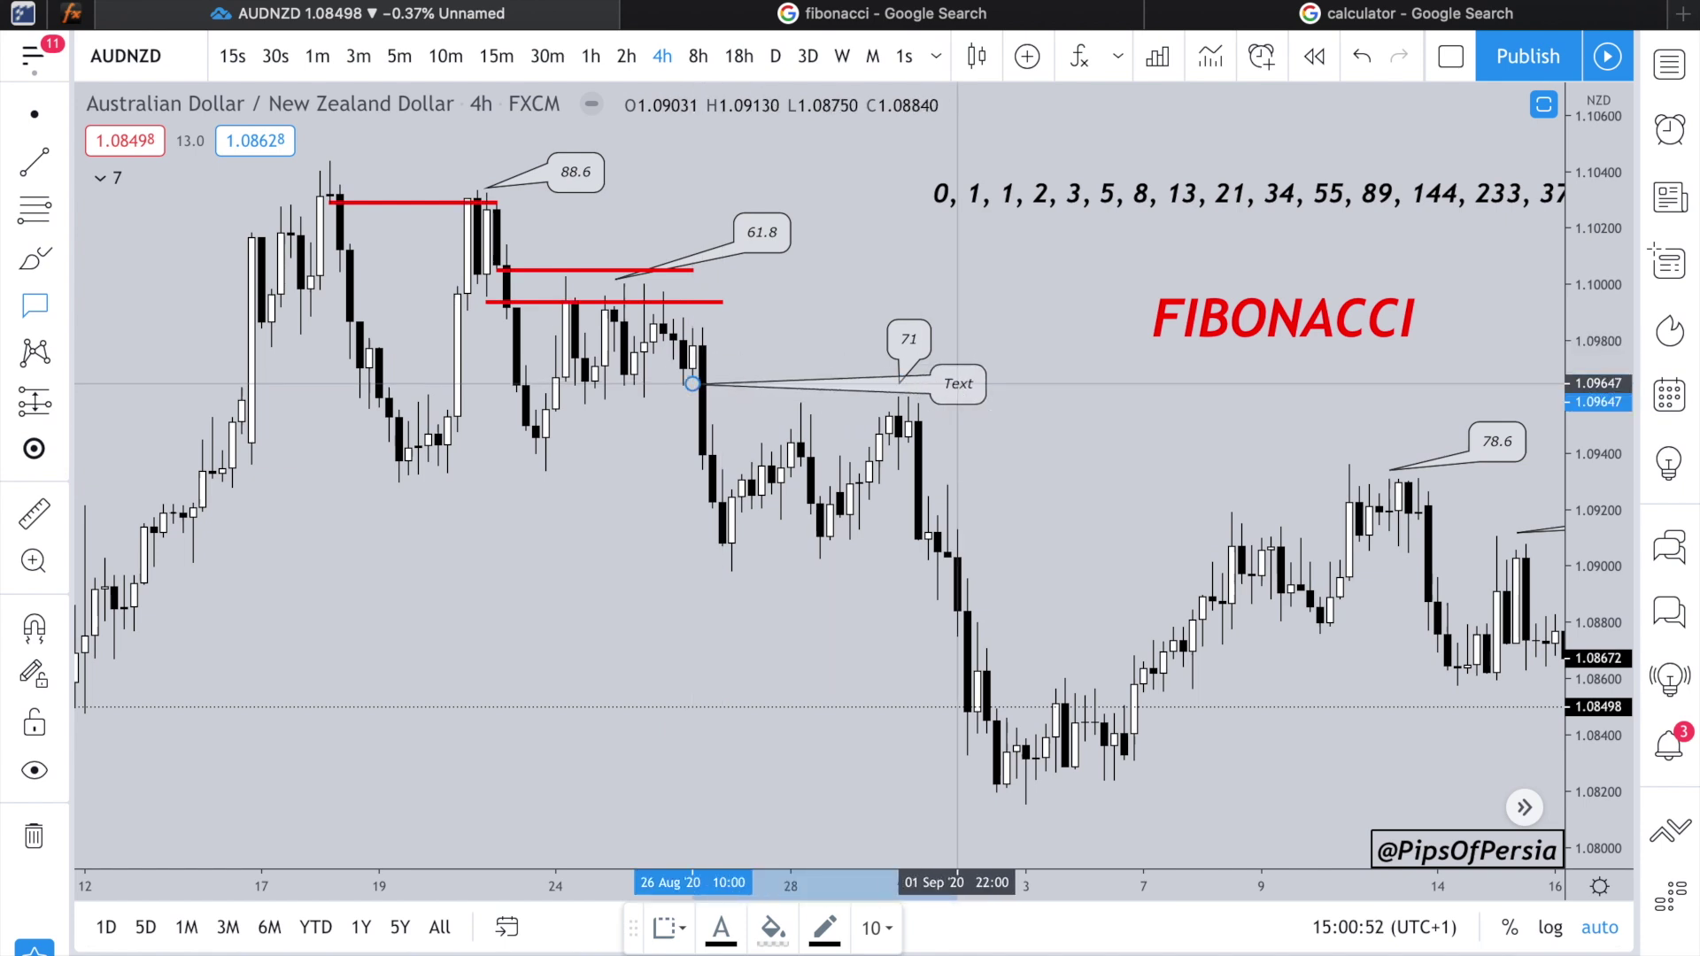
left_click(958, 384)
key("BackSpace")
left_click(361, 682)
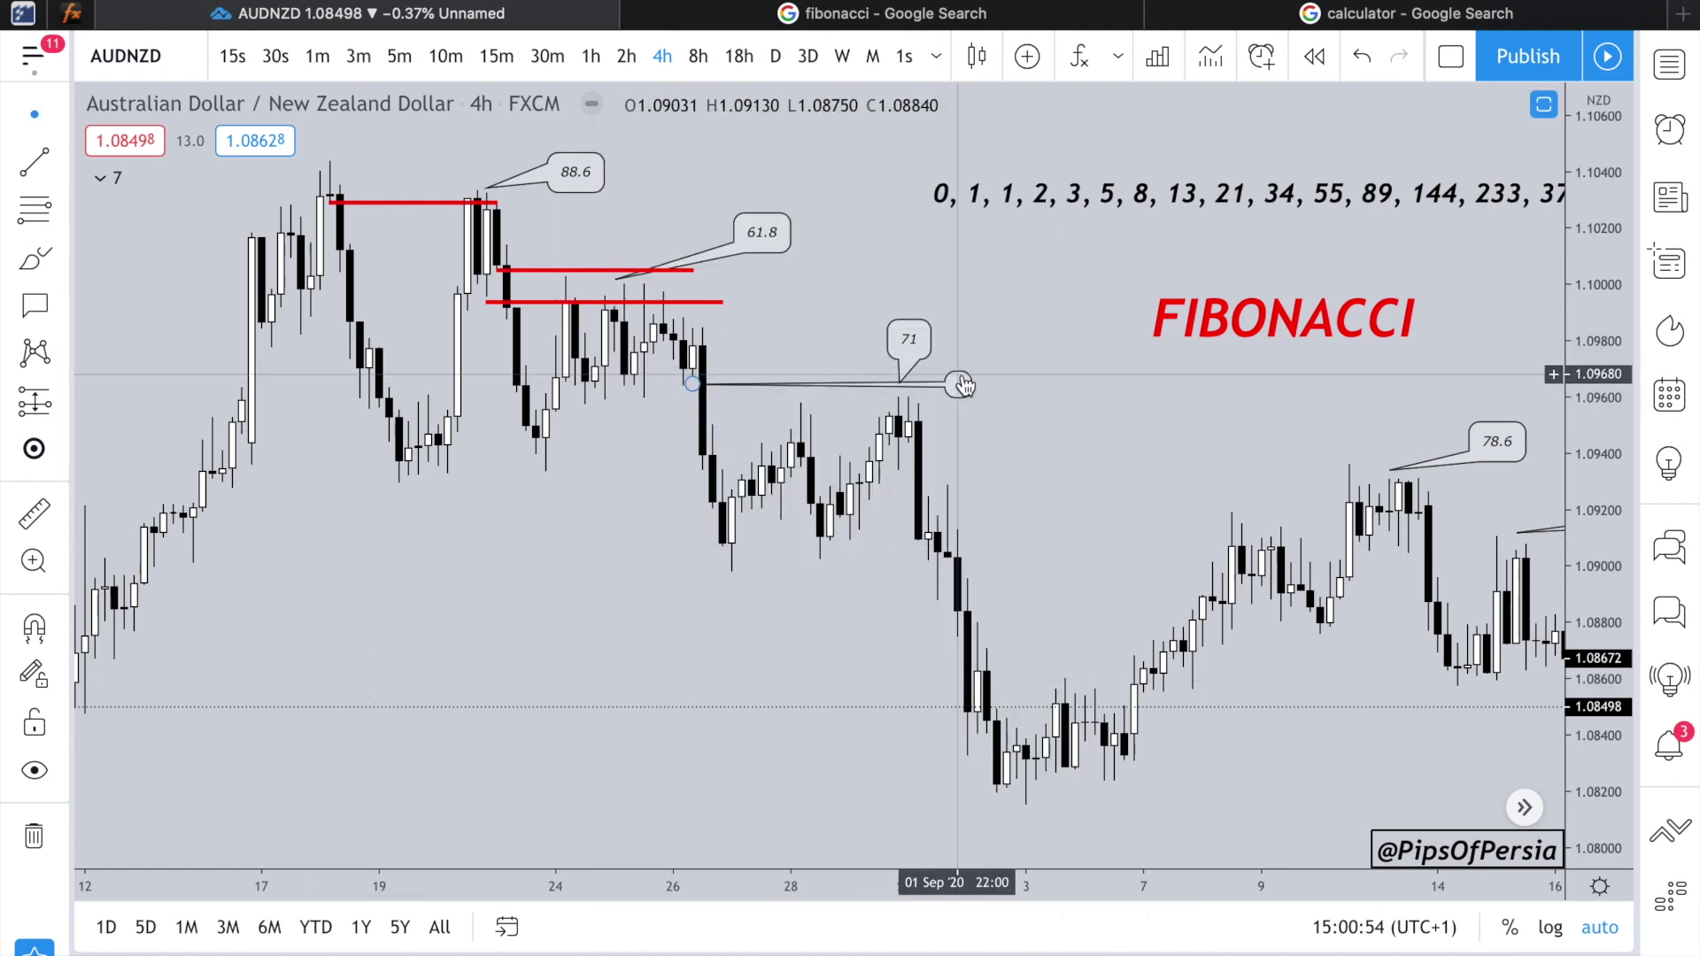
Step: Mark the retracement zone at the first 71 high with red brush strokes at about 1.0965 and from about 1.0950 up to 1.0960
left_click(35, 258)
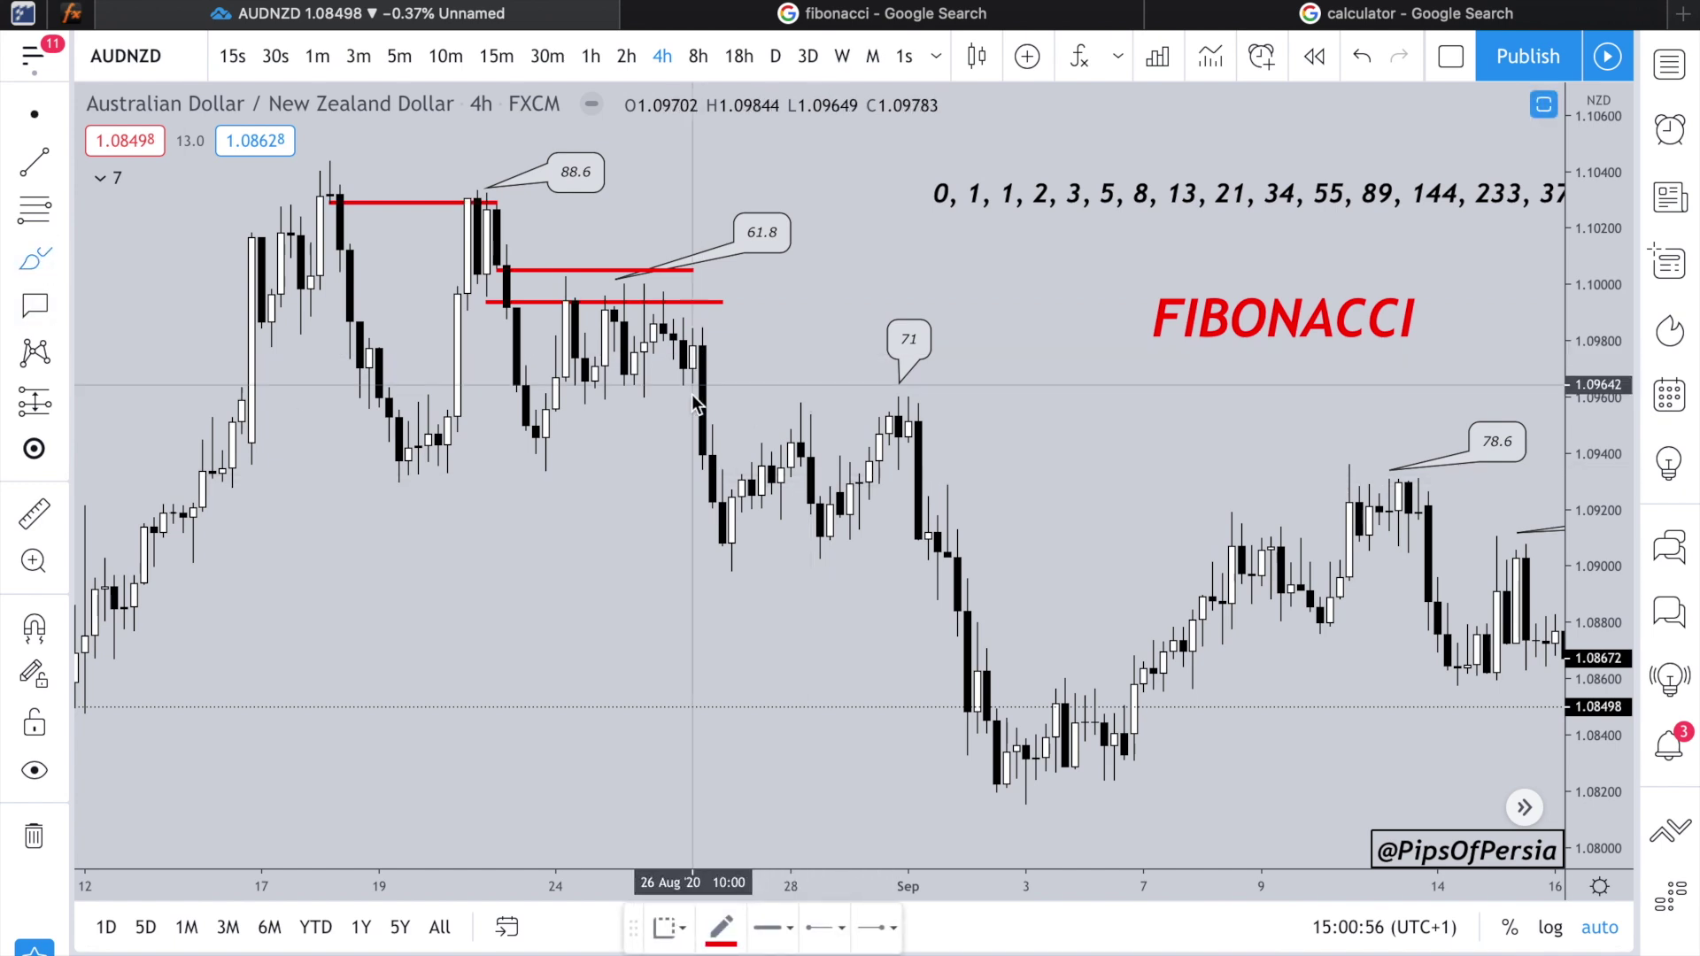
left_click_drag(699, 384, 1095, 381)
left_click_drag(708, 427, 1173, 399)
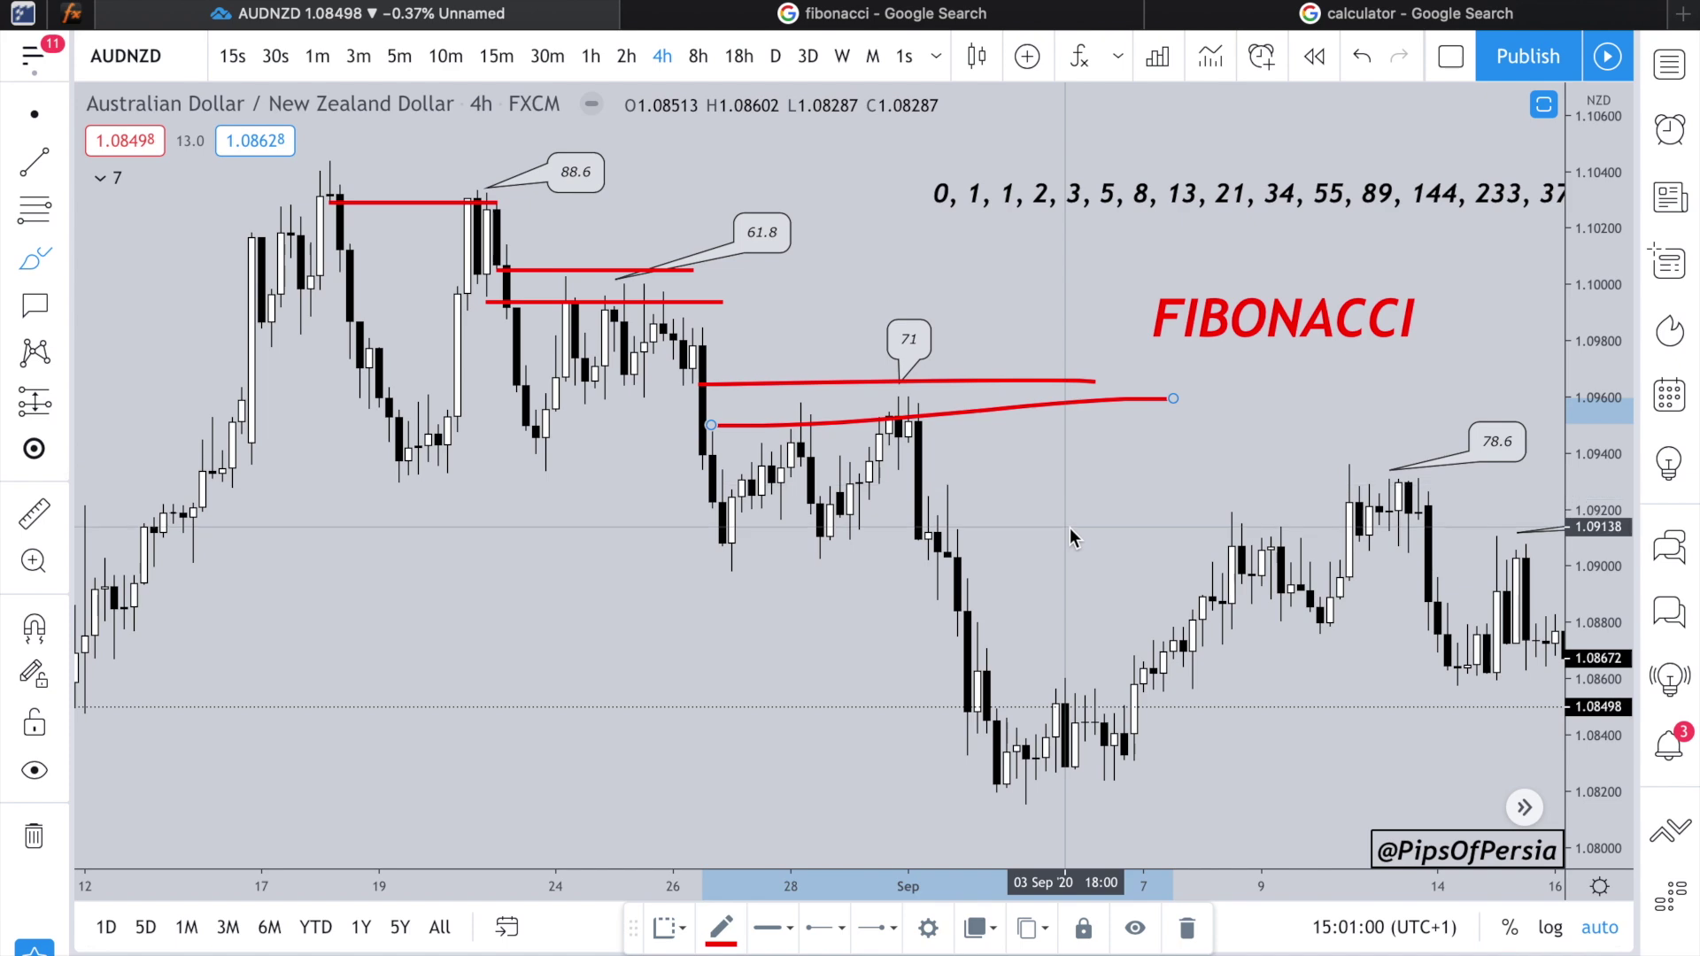
Step: Mark the retracement zone at the 78.6 high with red brush lines at about 1.0926 and 1.0947, undoing the stroke along the early-September drop
scroll(1069, 531, "right", 5)
mouse_move(609, 351)
left_mouse_down()
mouse_move(781, 594)
mouse_move(1025, 399)
left_mouse_up()
left_click(1358, 58)
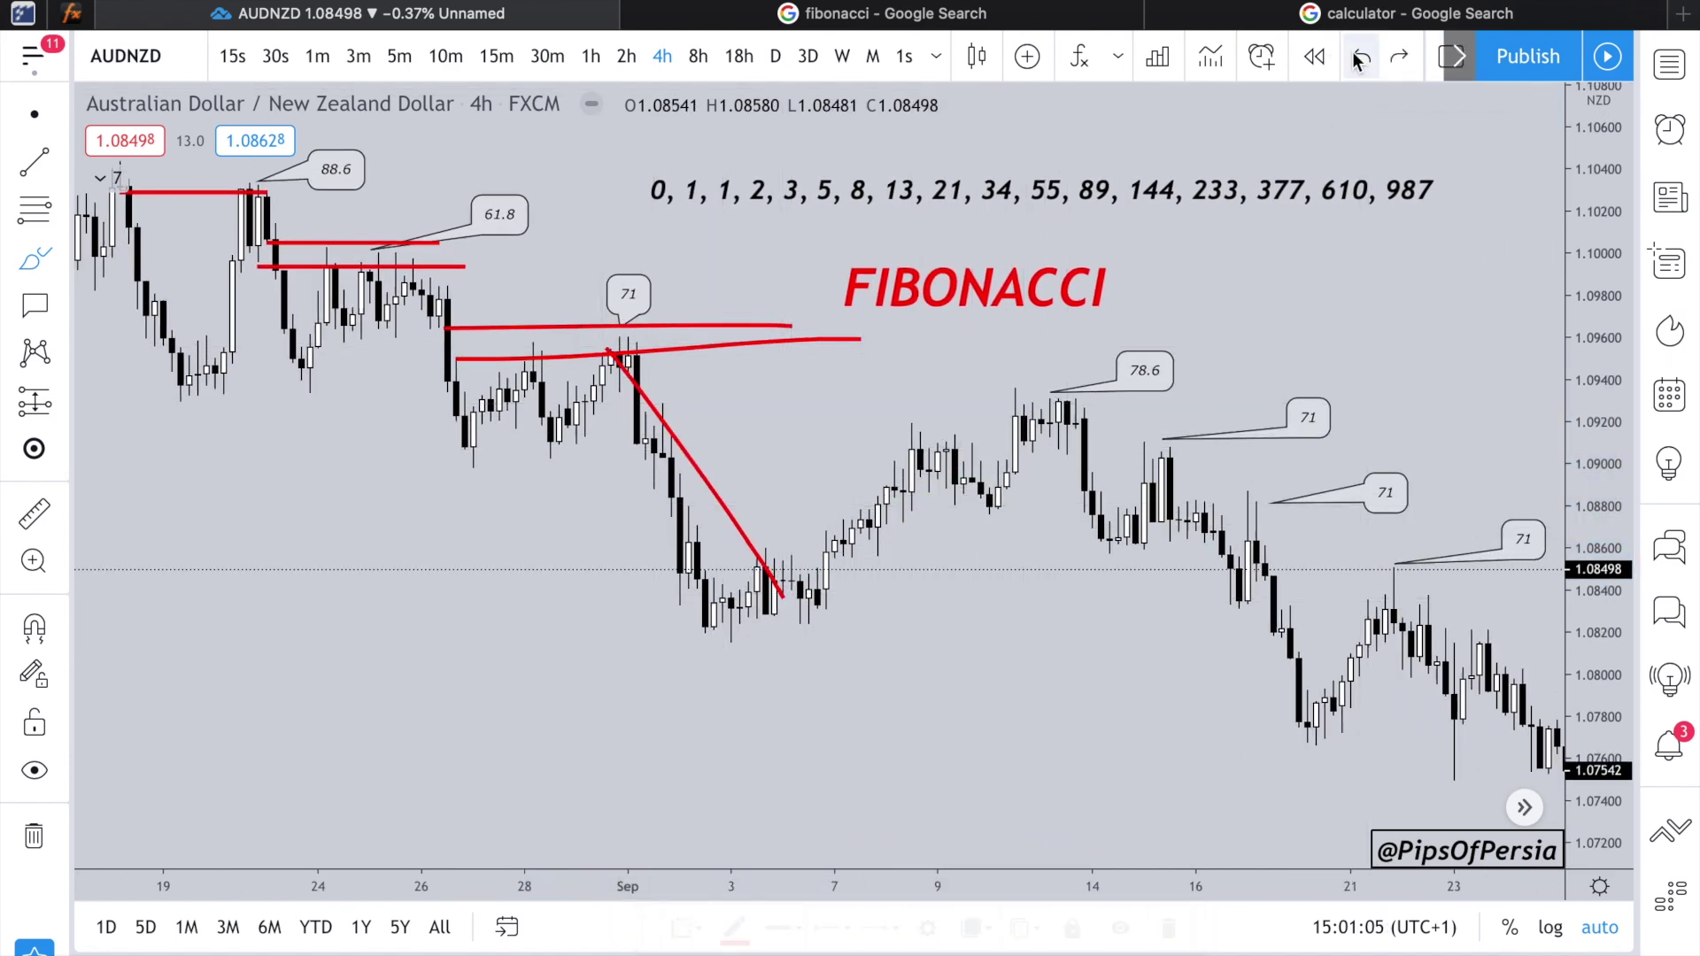
left_click(1359, 58)
left_click_drag(646, 409, 1066, 409)
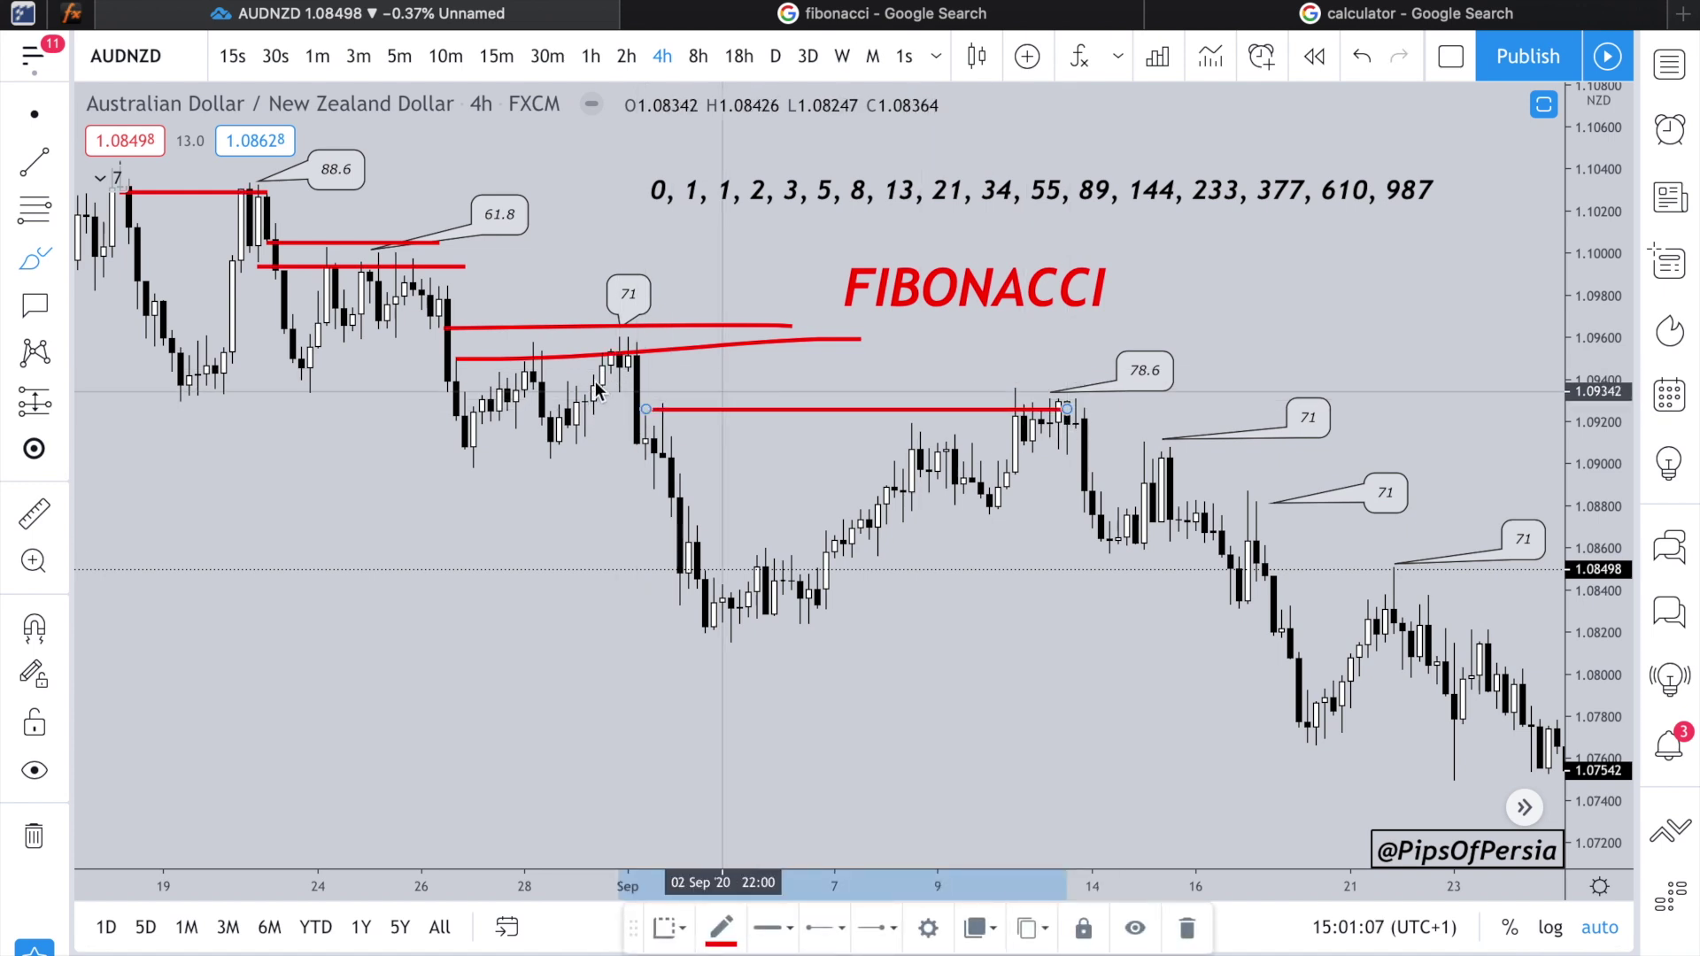
left_click_drag(627, 363, 1140, 368)
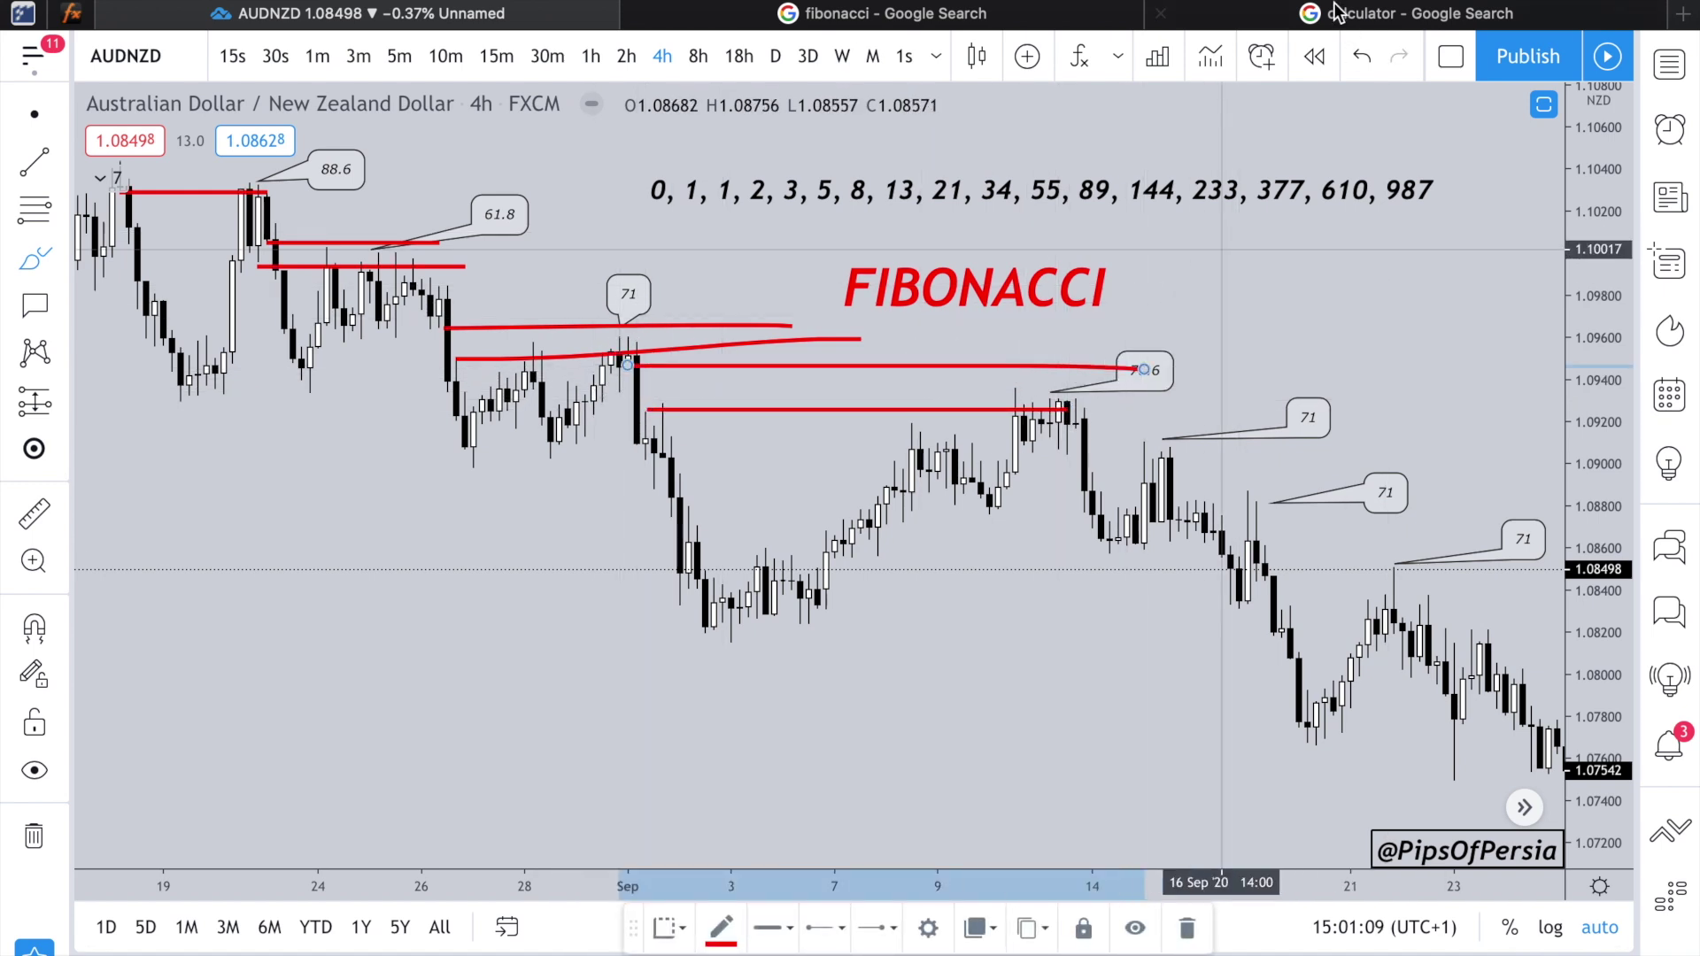
Step: Trace the drop and rebound after the 78.6 high plus a line at about 1.0900 in red, and undo these strokes
scroll(1176, 304, "right", 5)
mouse_move(815, 383)
left_mouse_down()
mouse_move(877, 497)
mouse_move(898, 427)
mouse_move(1022, 433)
left_mouse_up()
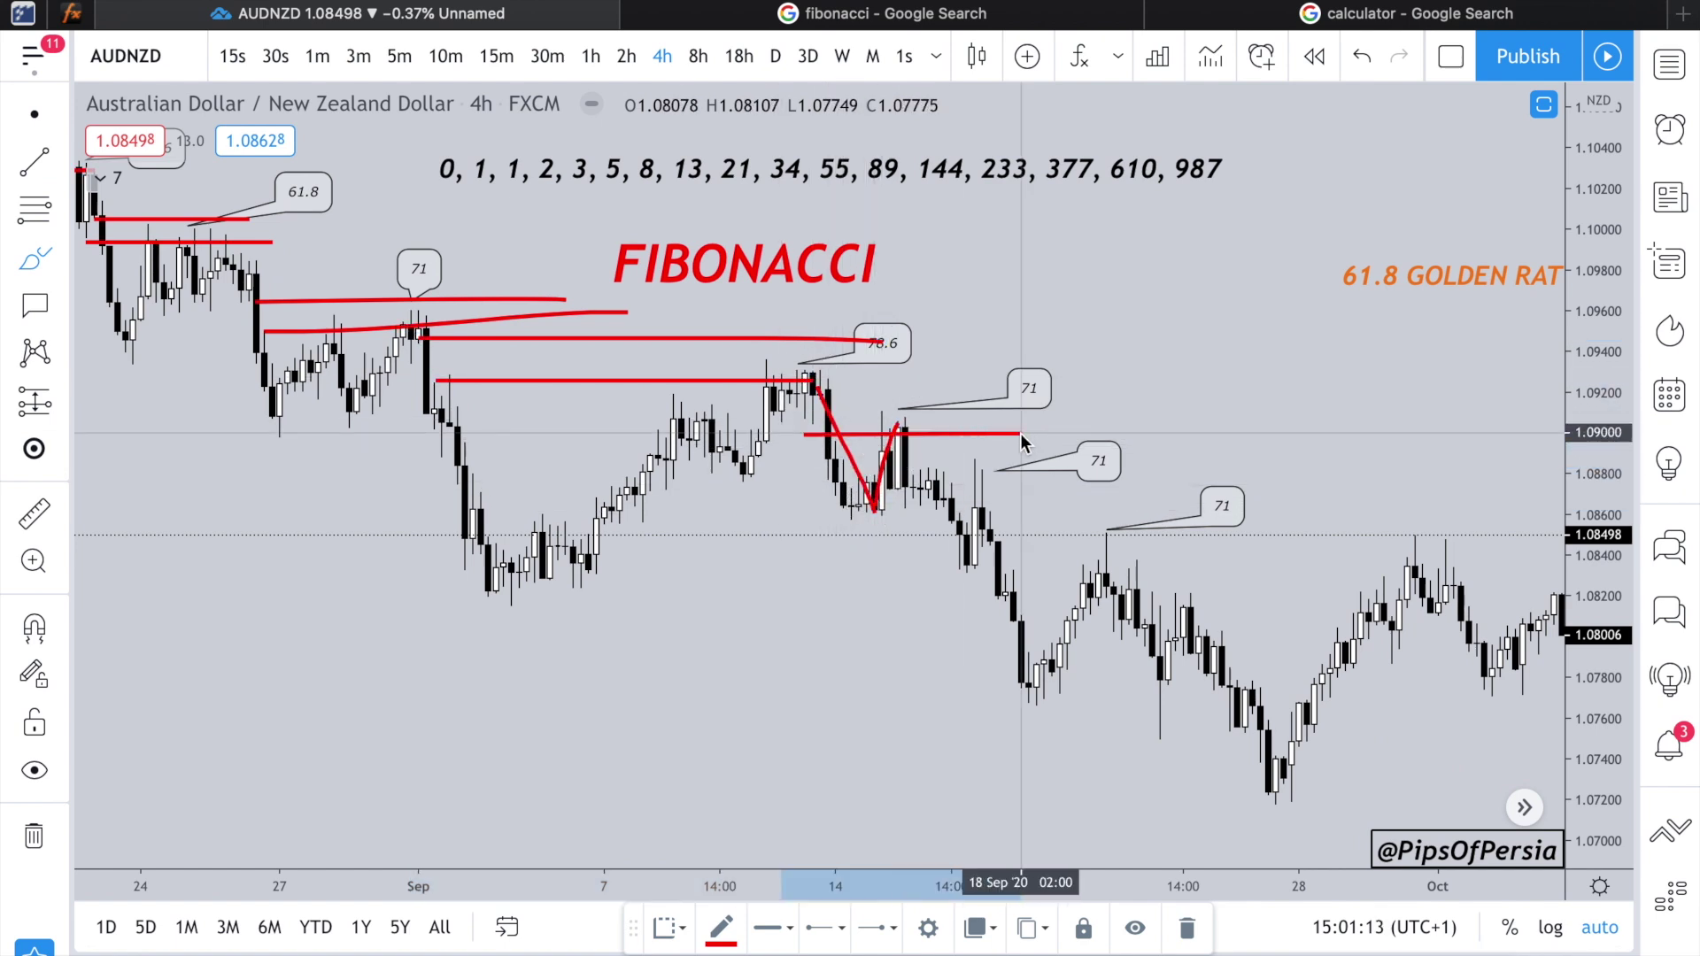
left_click(1361, 56)
left_click(1361, 56)
left_click(1360, 56)
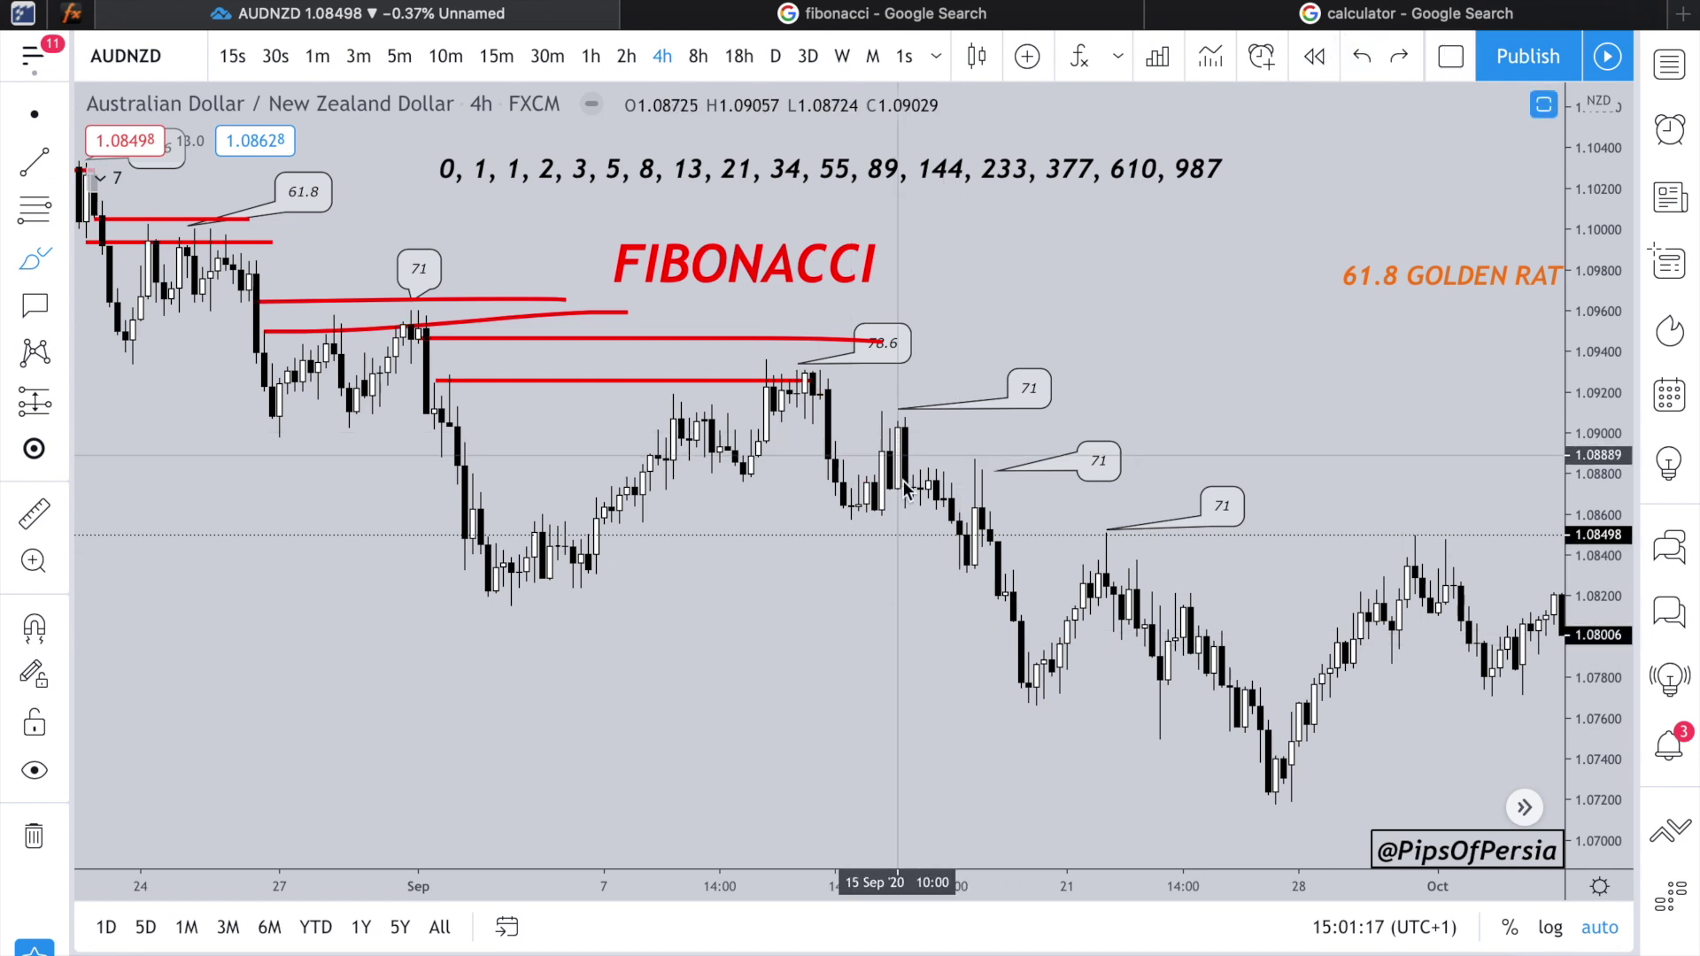
Step: Mark the two lower 71 retracement zones with red brush lines at about 1.0889 and 1.0875, and at about 1.0830 and 1.0852
left_click_drag(896, 456, 1047, 458)
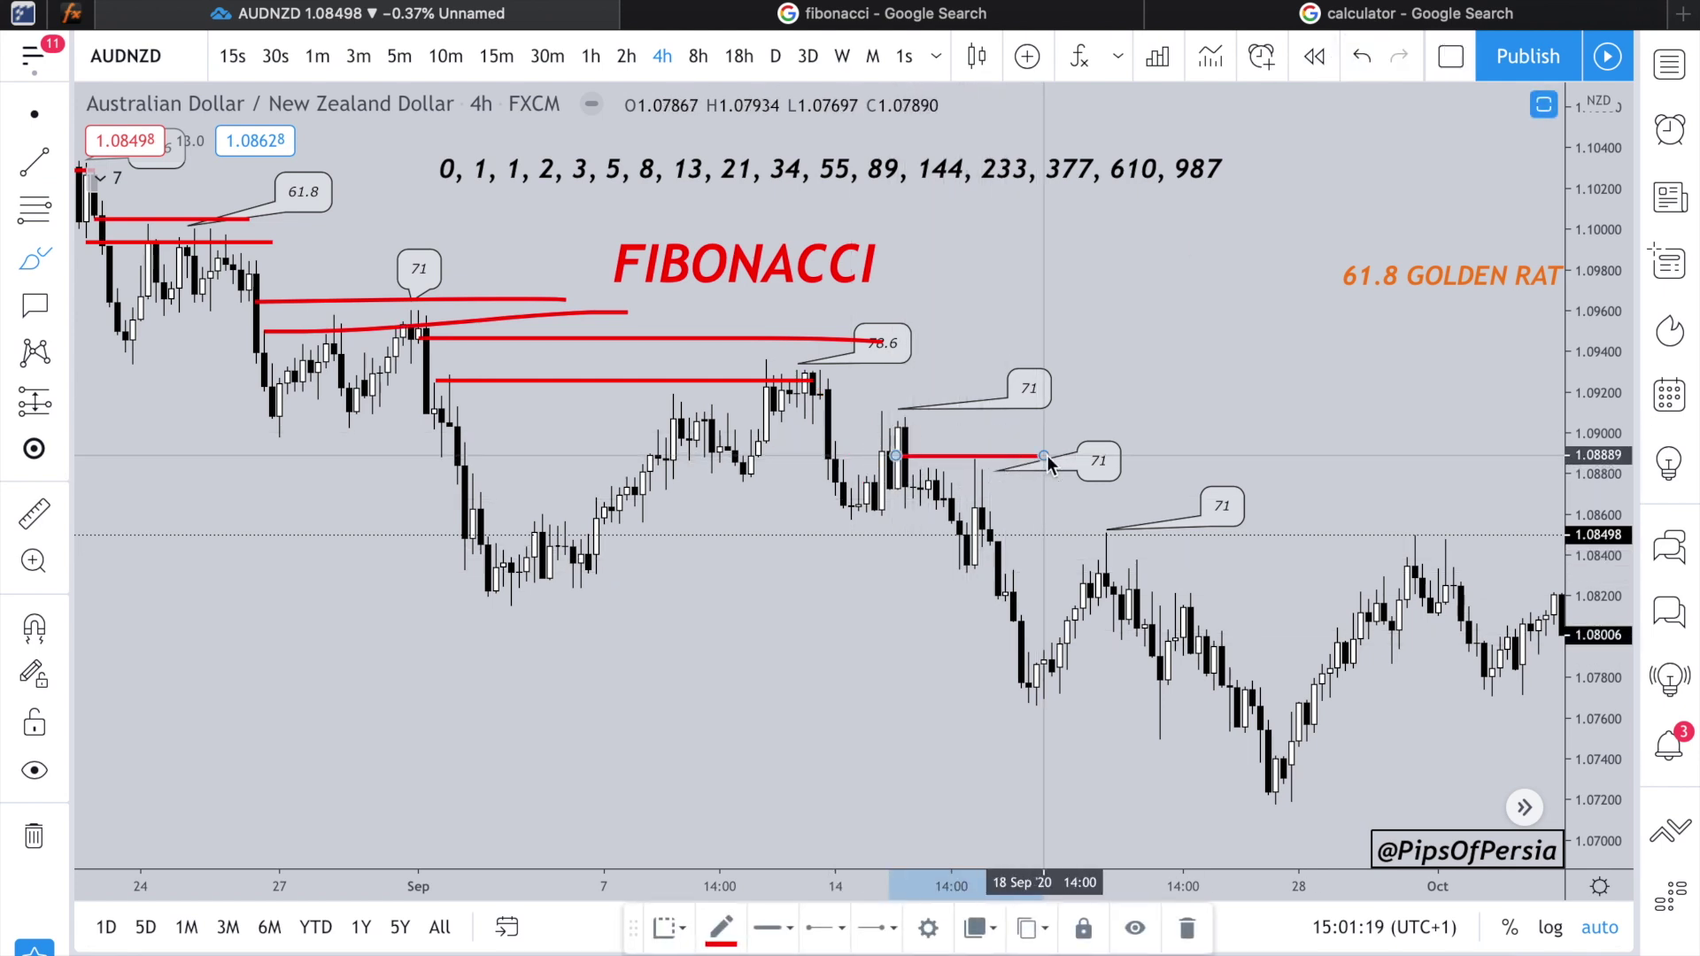
left_click(895, 485)
left_click_drag(895, 485, 1098, 481)
left_click_drag(984, 574, 1160, 574)
left_click_drag(972, 532, 1169, 531)
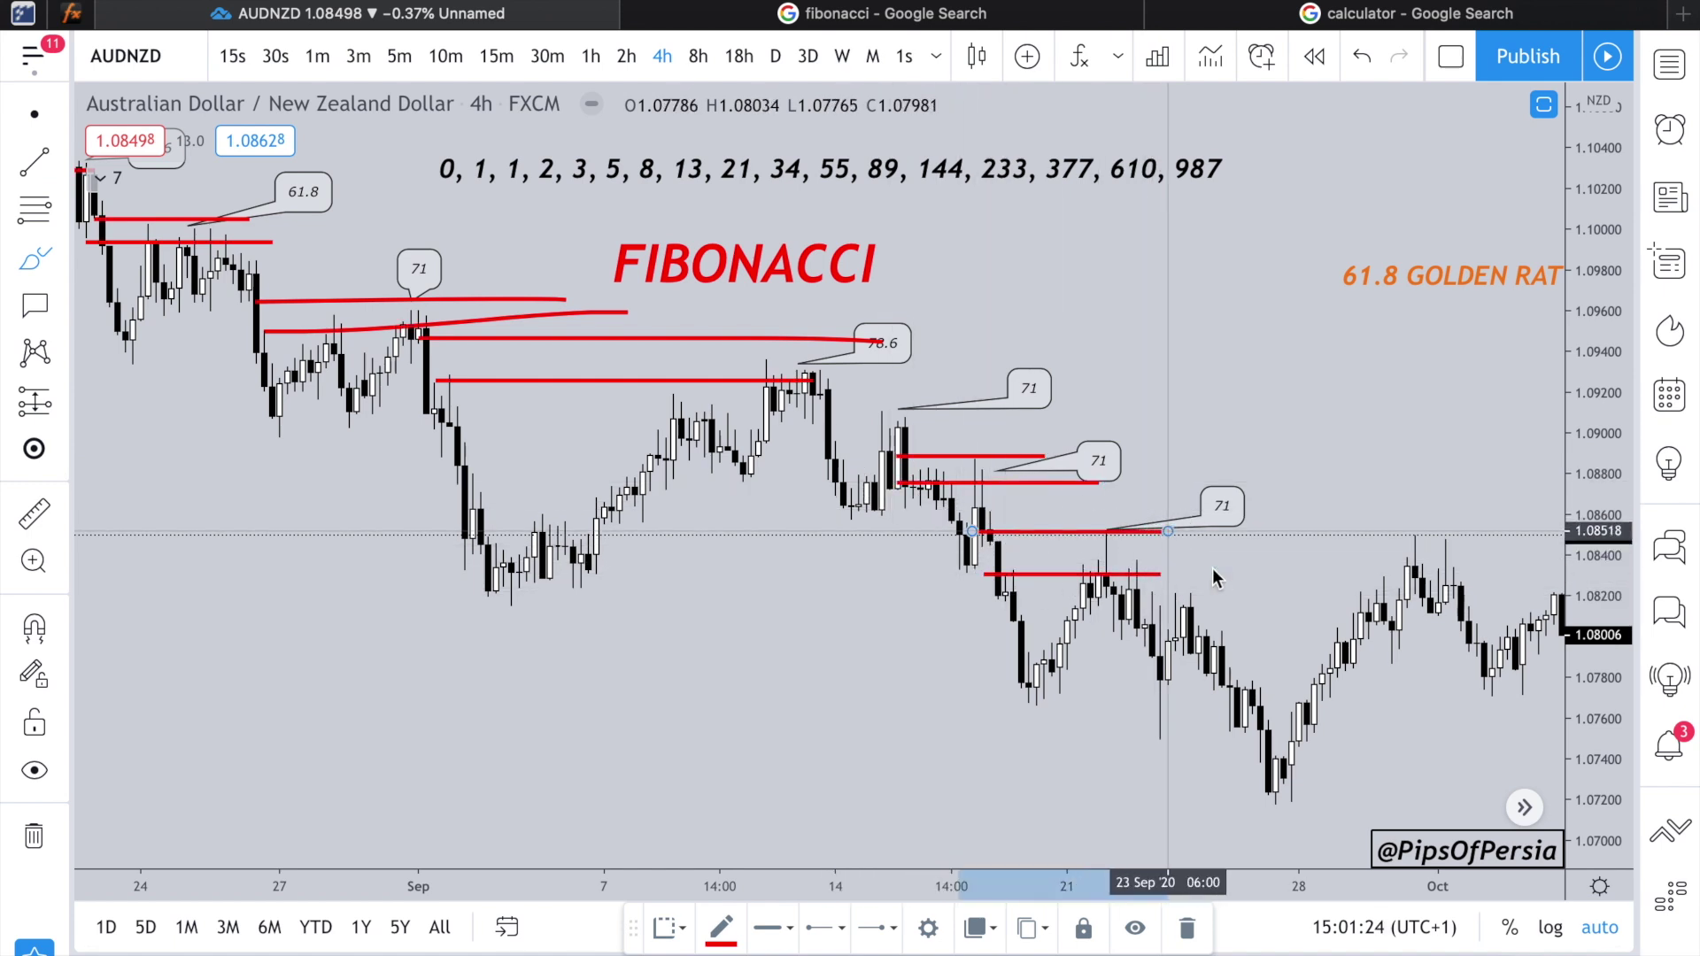
Step: Mark the October 61.8 low's entry zone with red brush lines at about 1.0752 and 1.0768, and leave the brush with nothing selected
scroll(1353, 650, "right", 10)
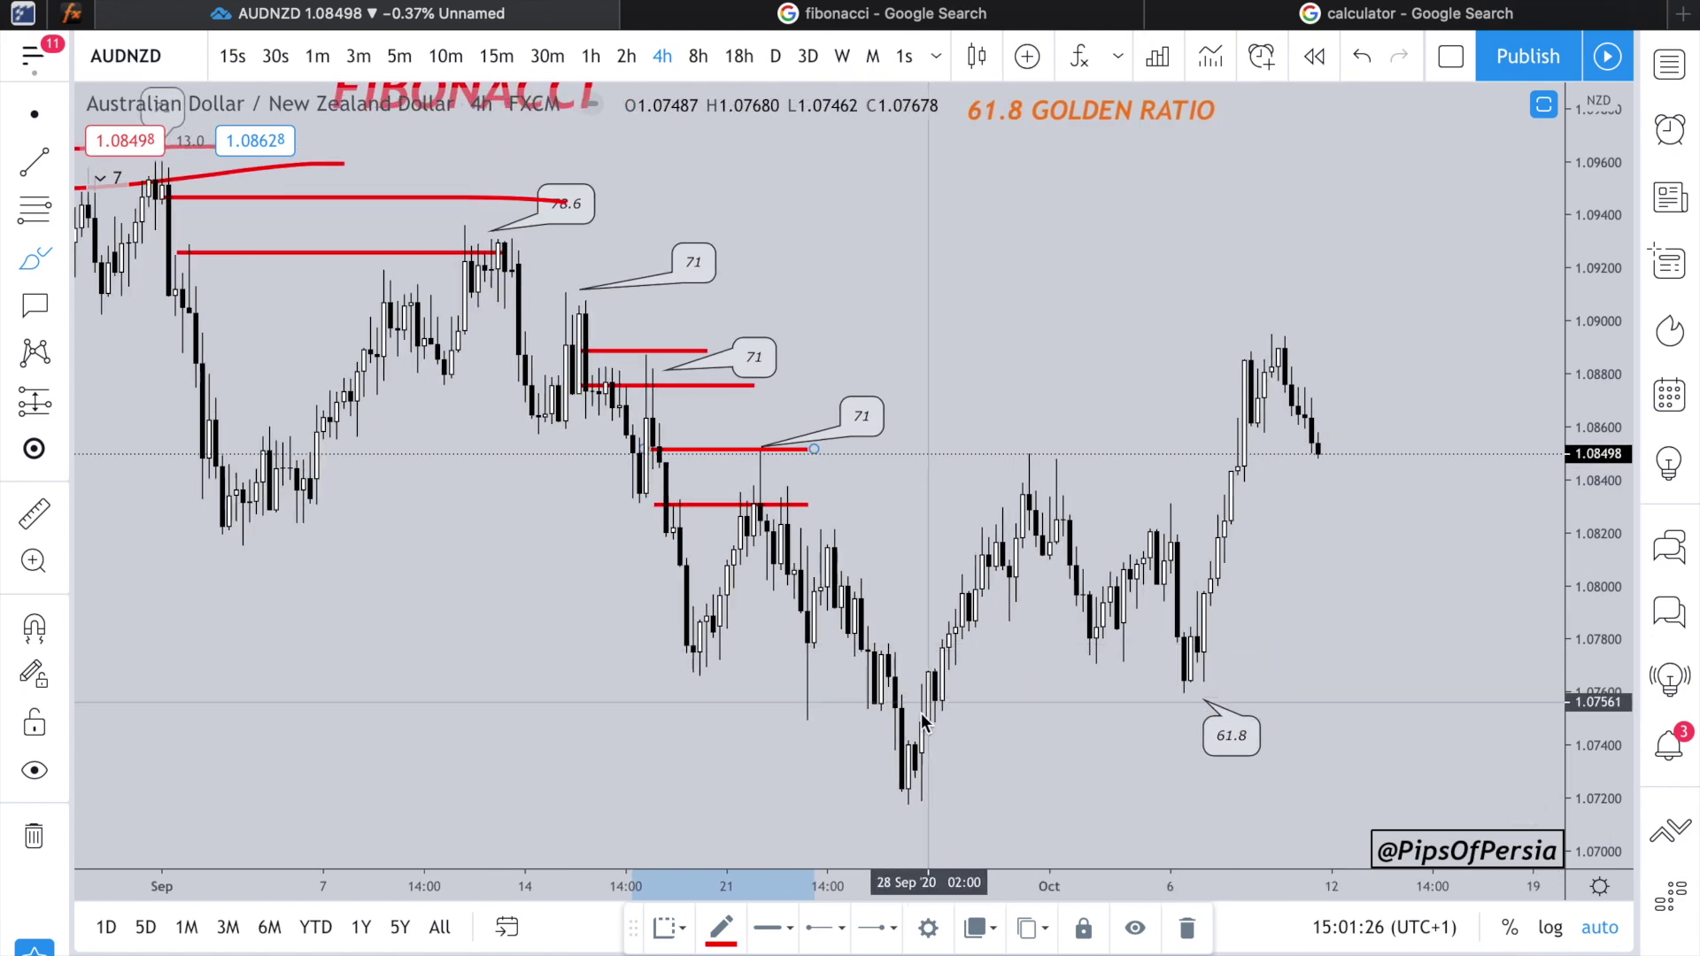
mouse_move(1325, 712)
left_mouse_down()
mouse_move(963, 712)
mouse_move(1284, 673)
left_mouse_up()
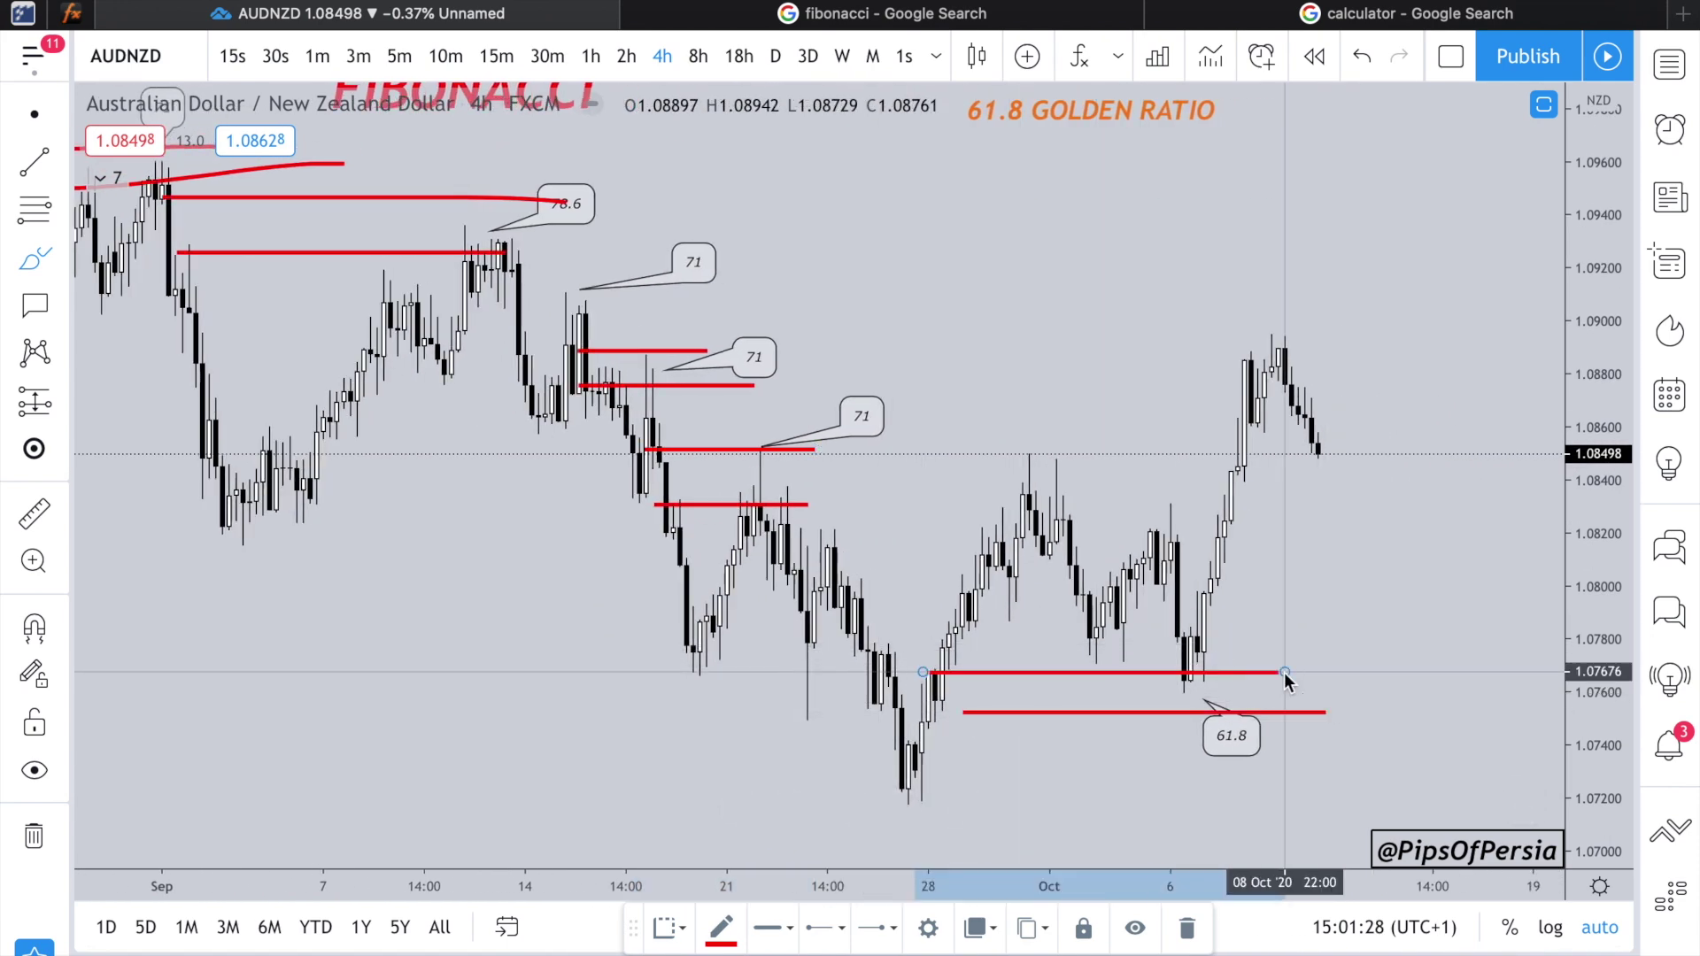
scroll(1490, 746, "down", 5)
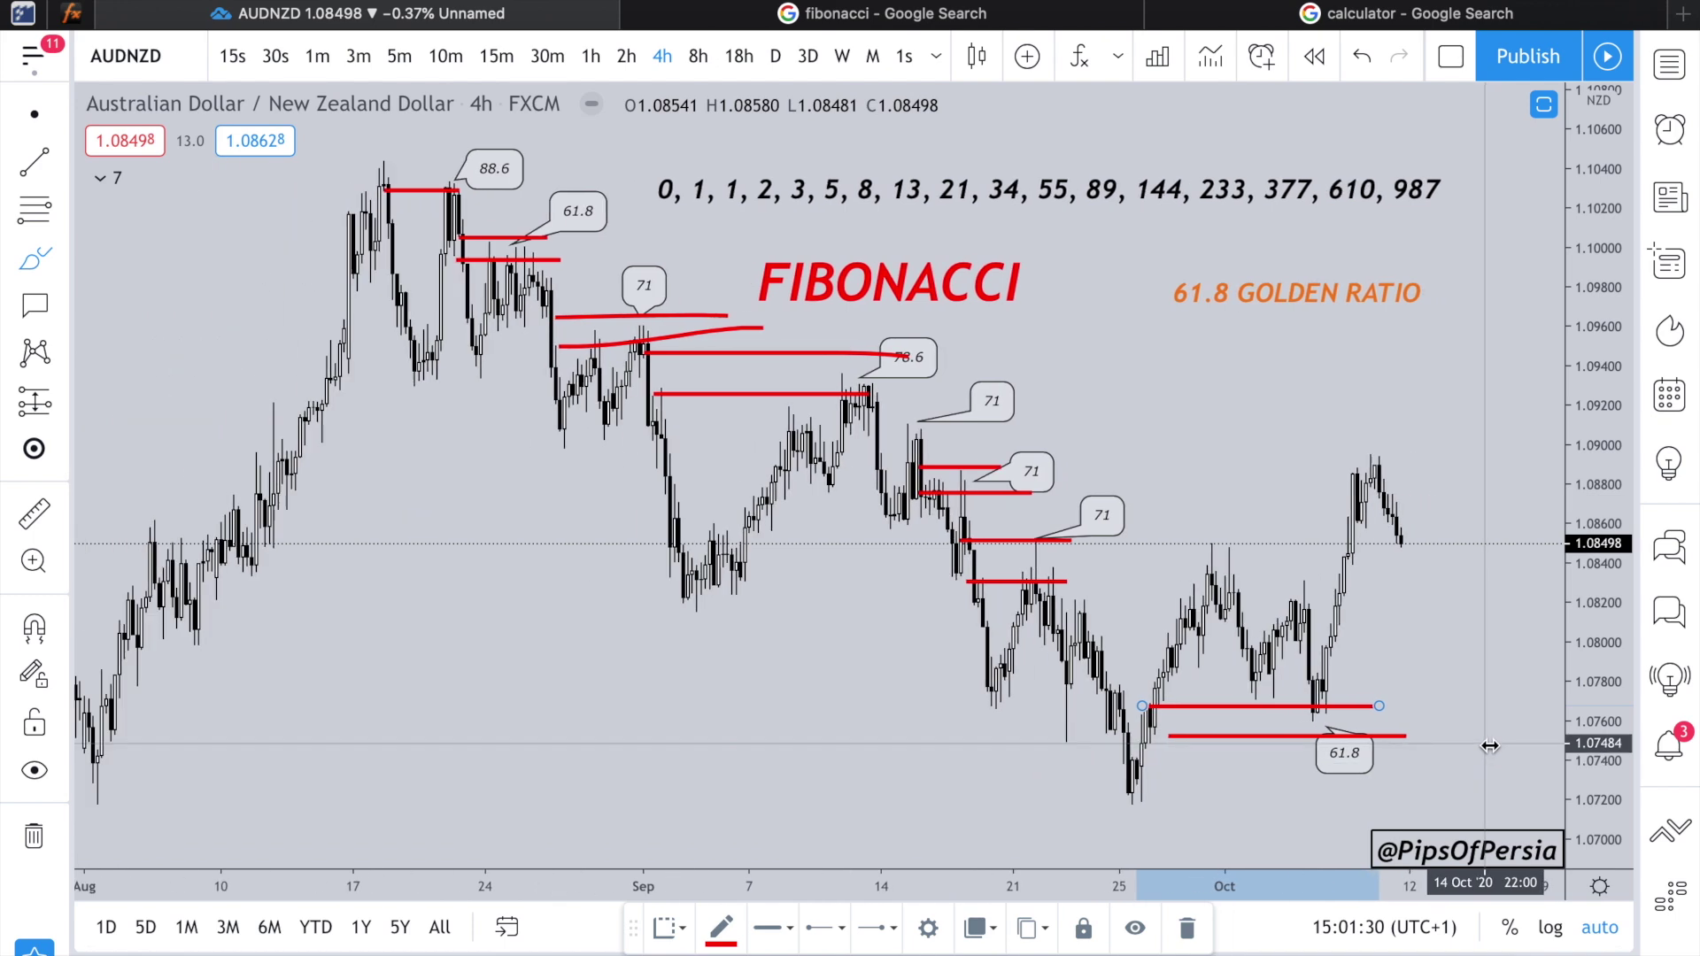
key("Escape")
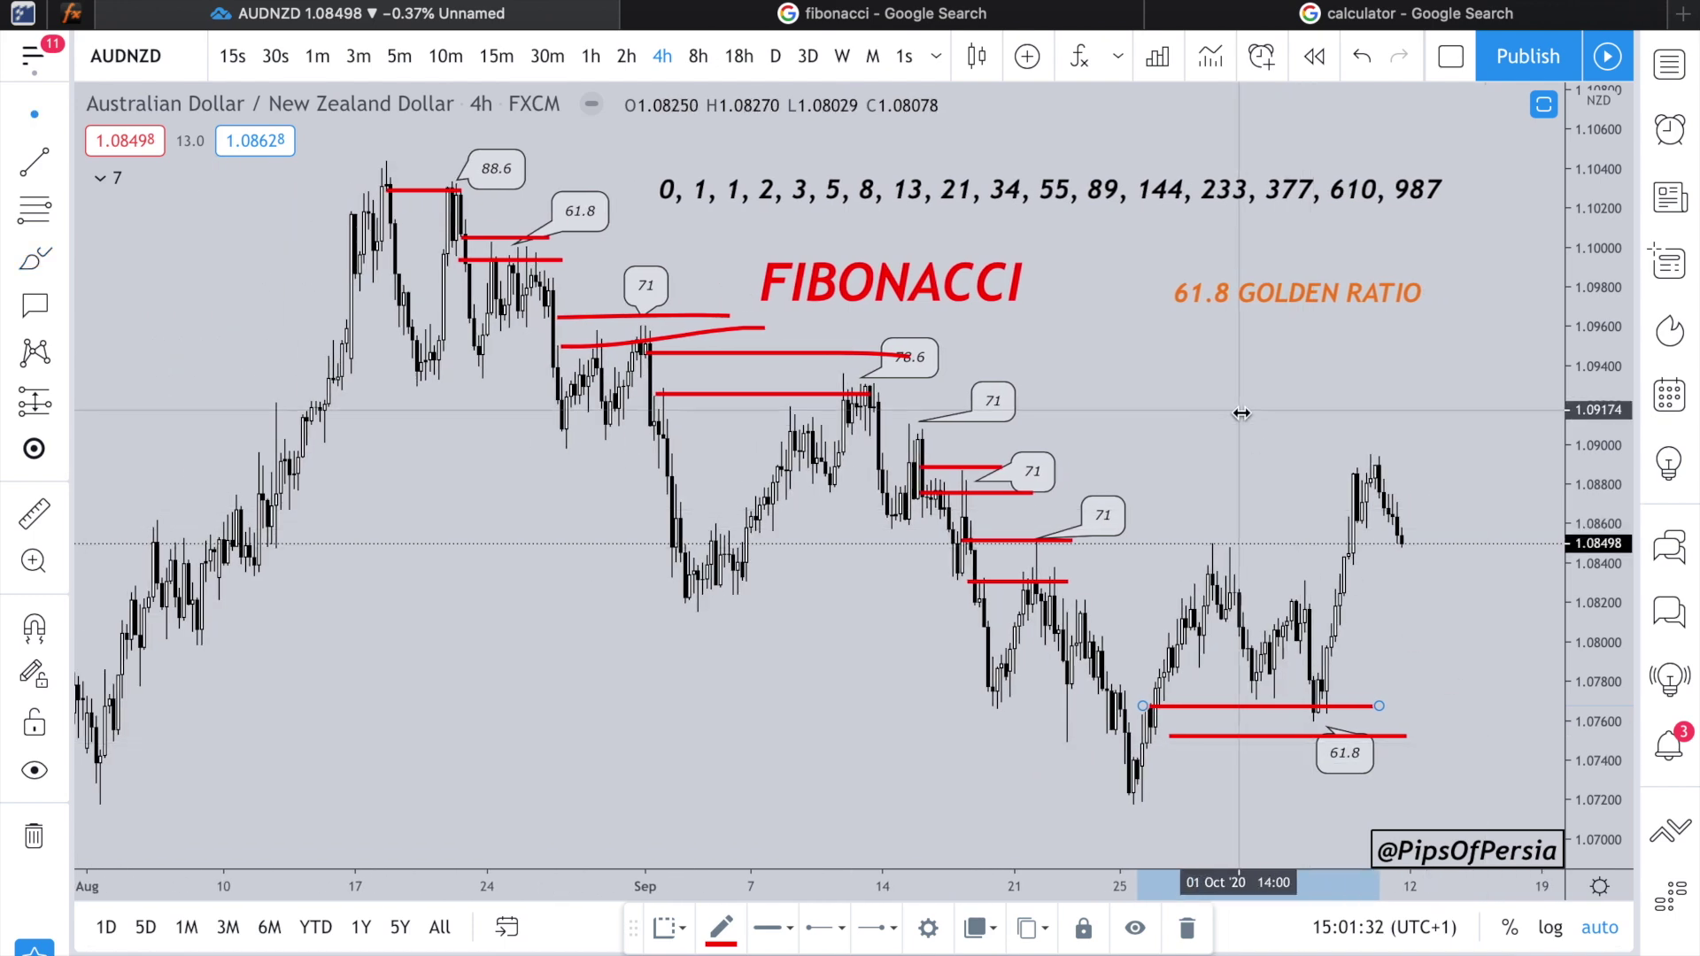
scroll(1241, 414, "up", 3)
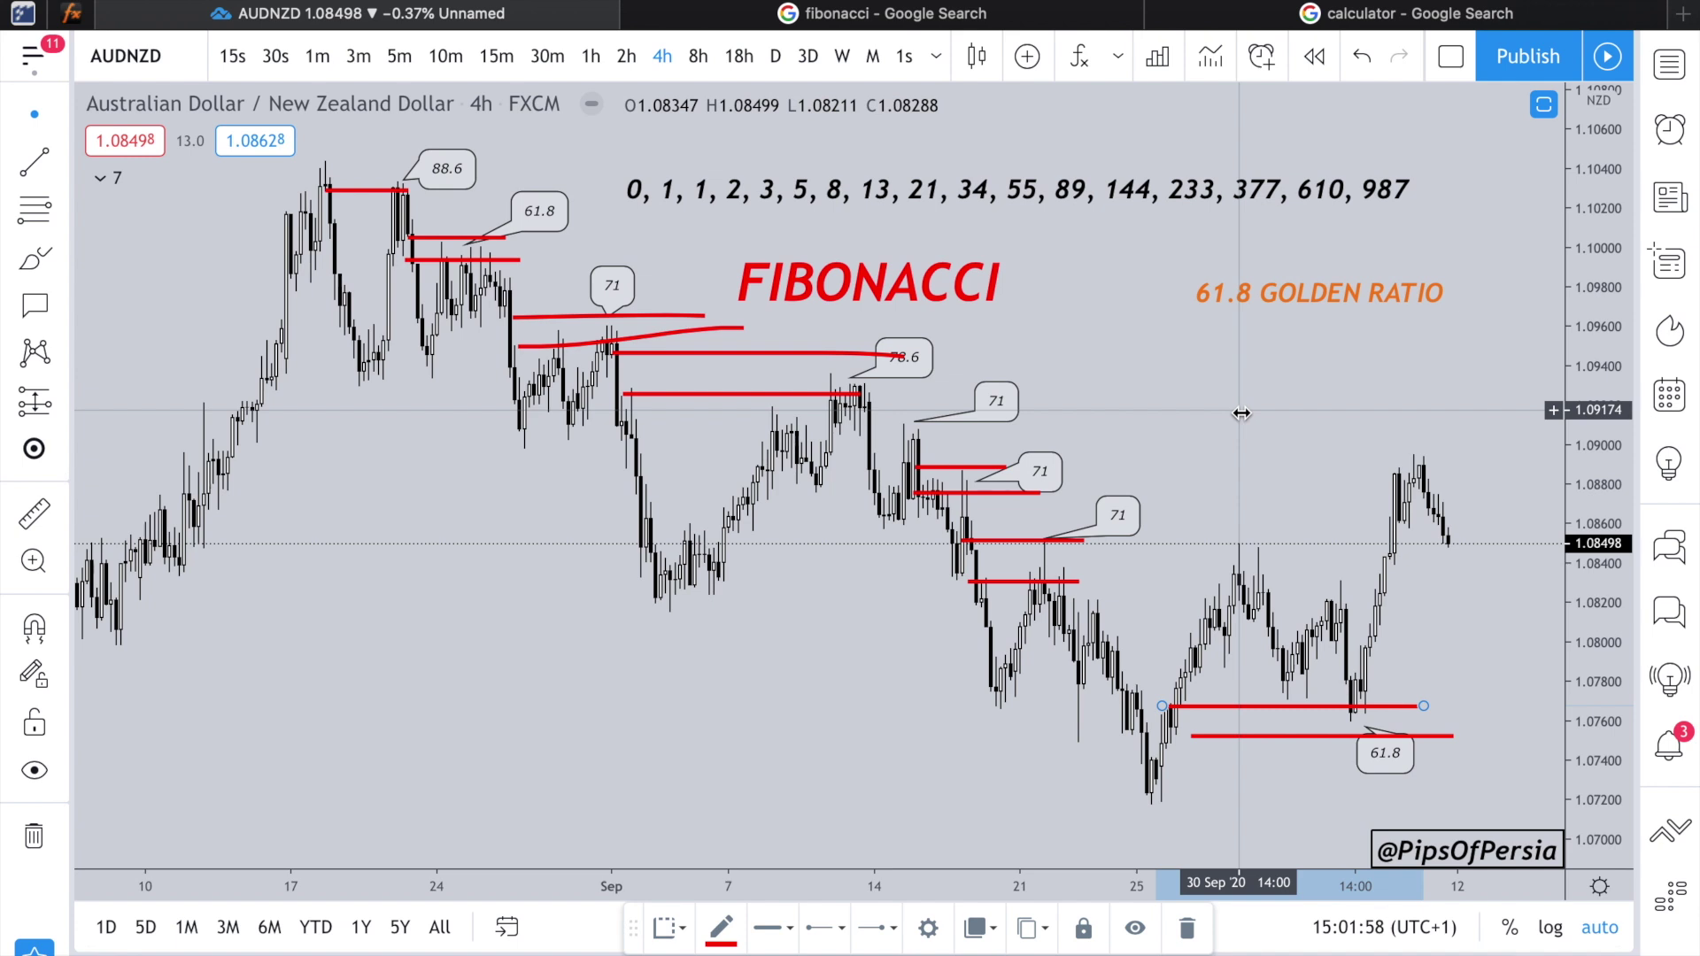
scroll(1049, 575, "up", 3)
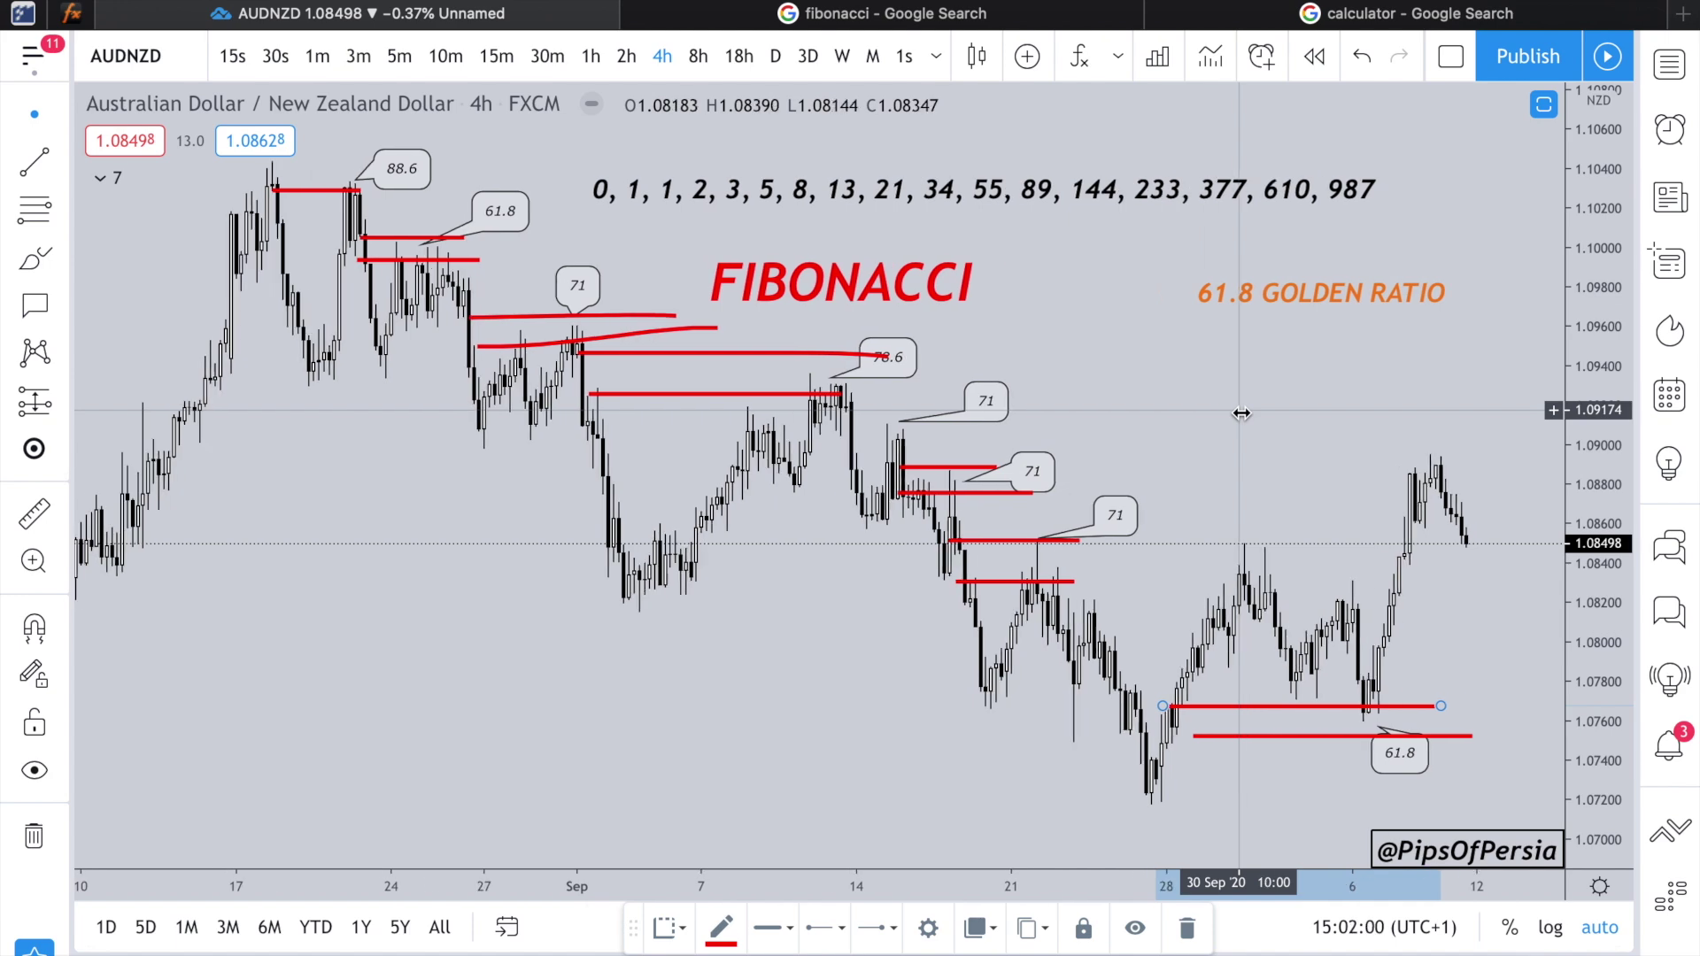
left_click(840, 750)
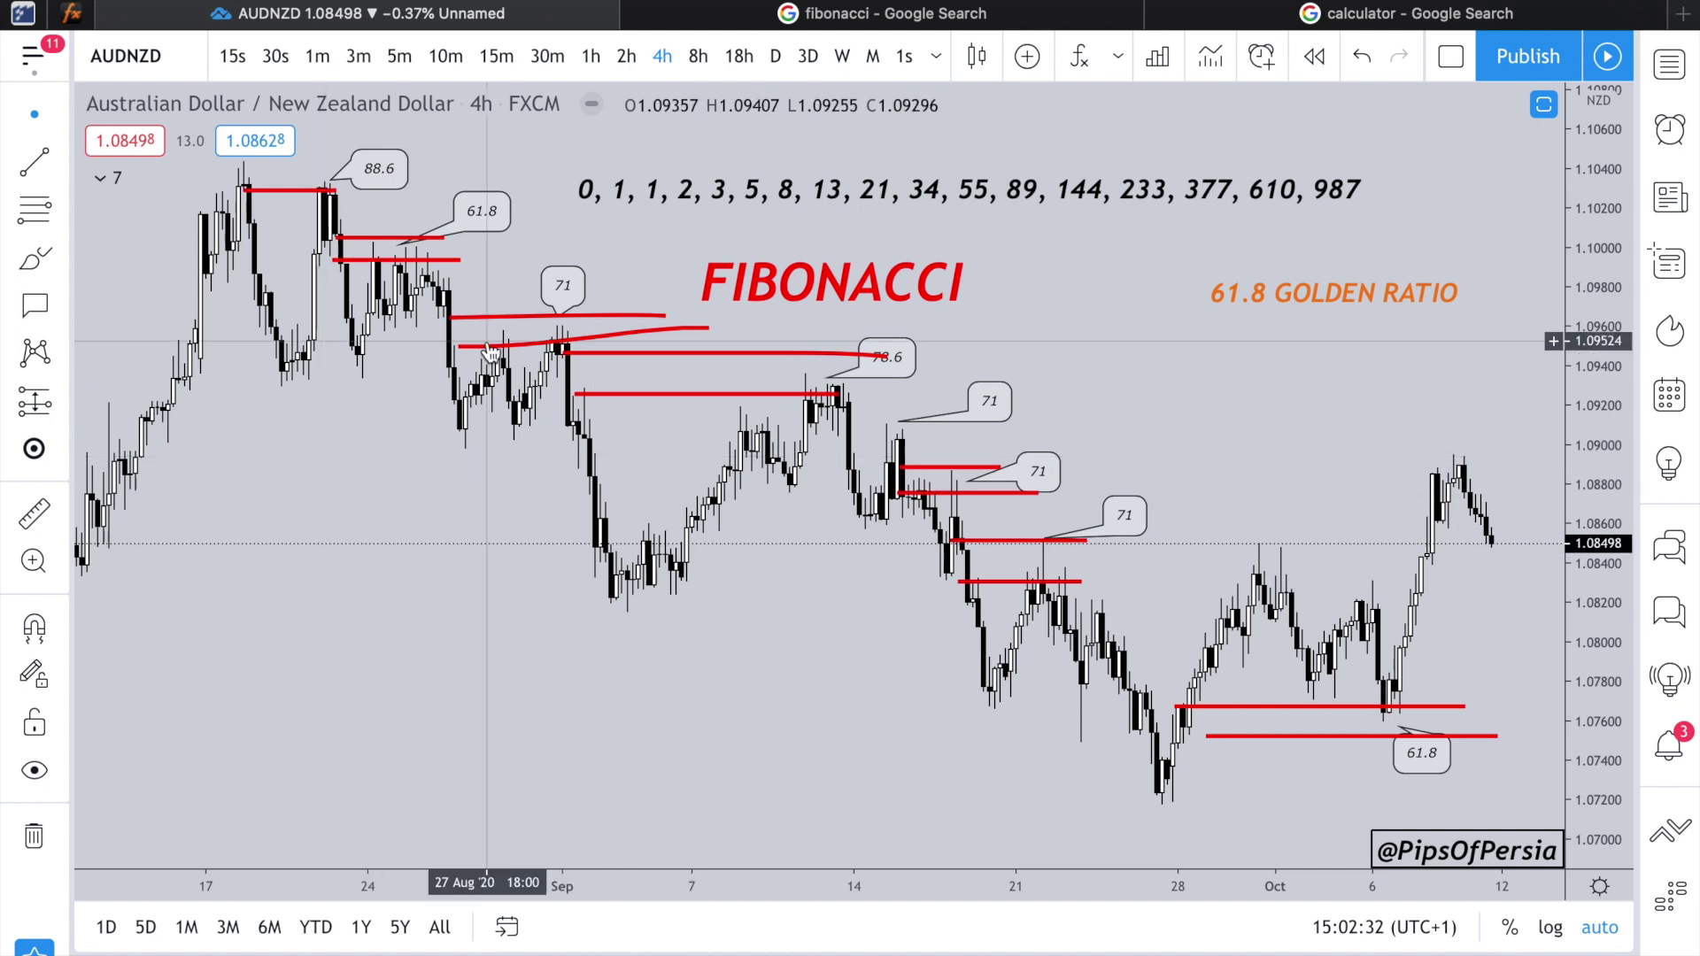
Step: Delete all red brush lines and Fibonacci percentage callouts from the August to October price swings, keeping the title texts
scroll(561, 478, "down", 3)
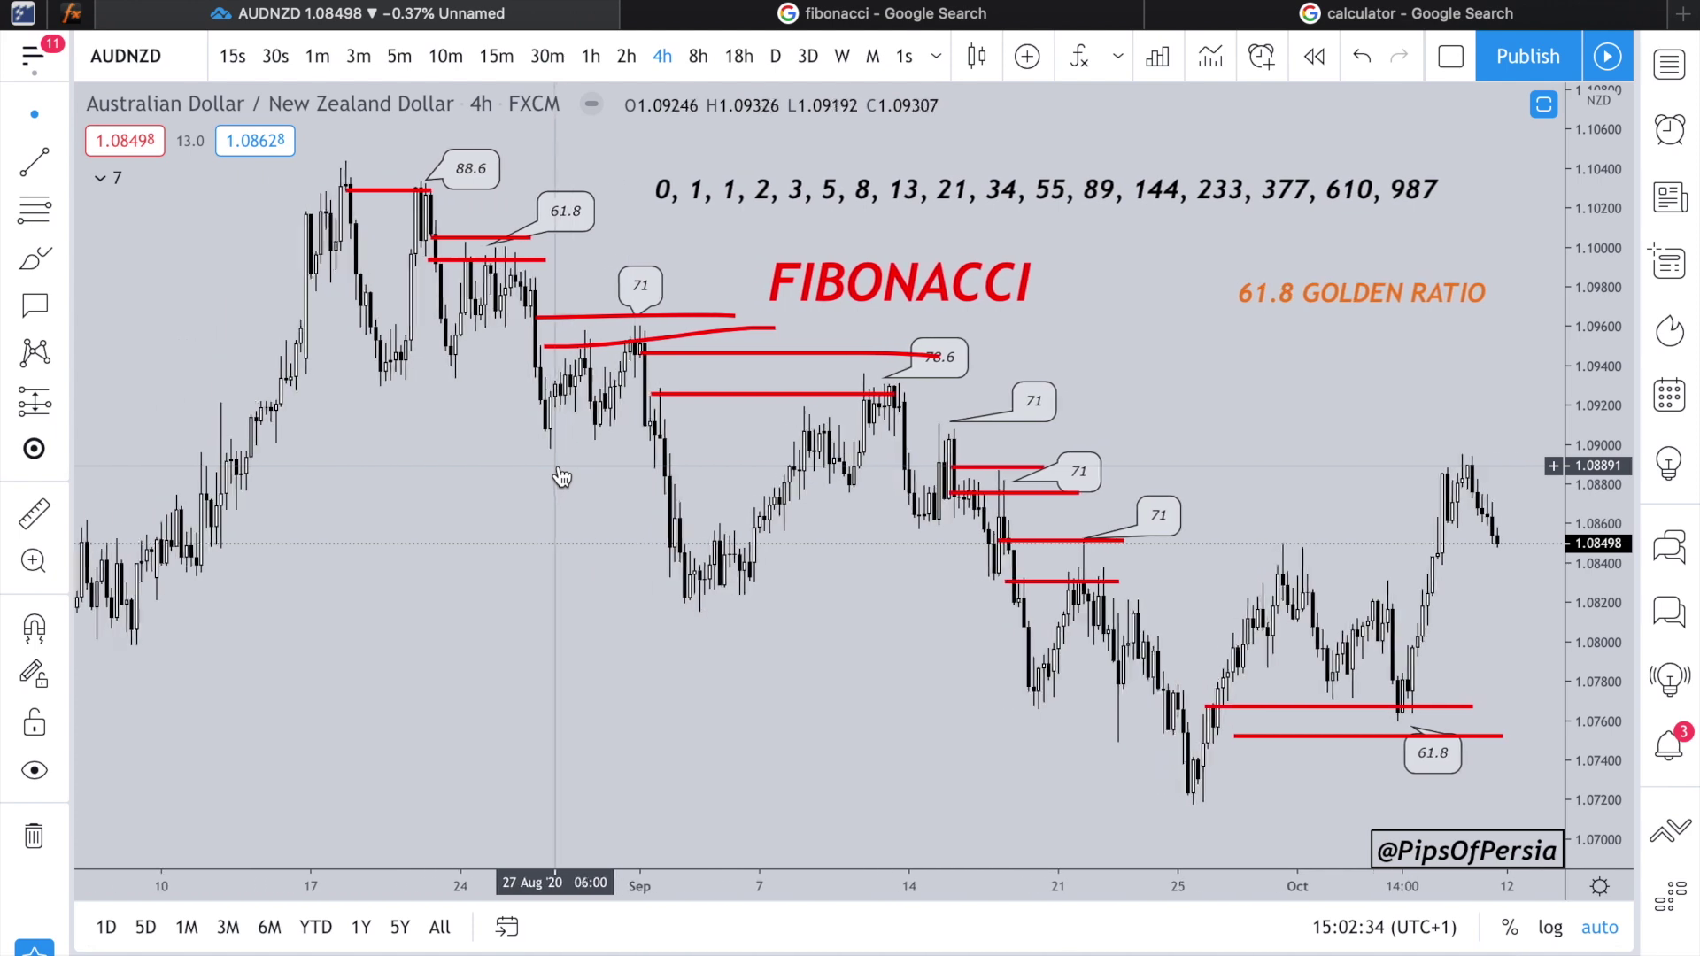
left_click_drag(314, 125, 627, 432)
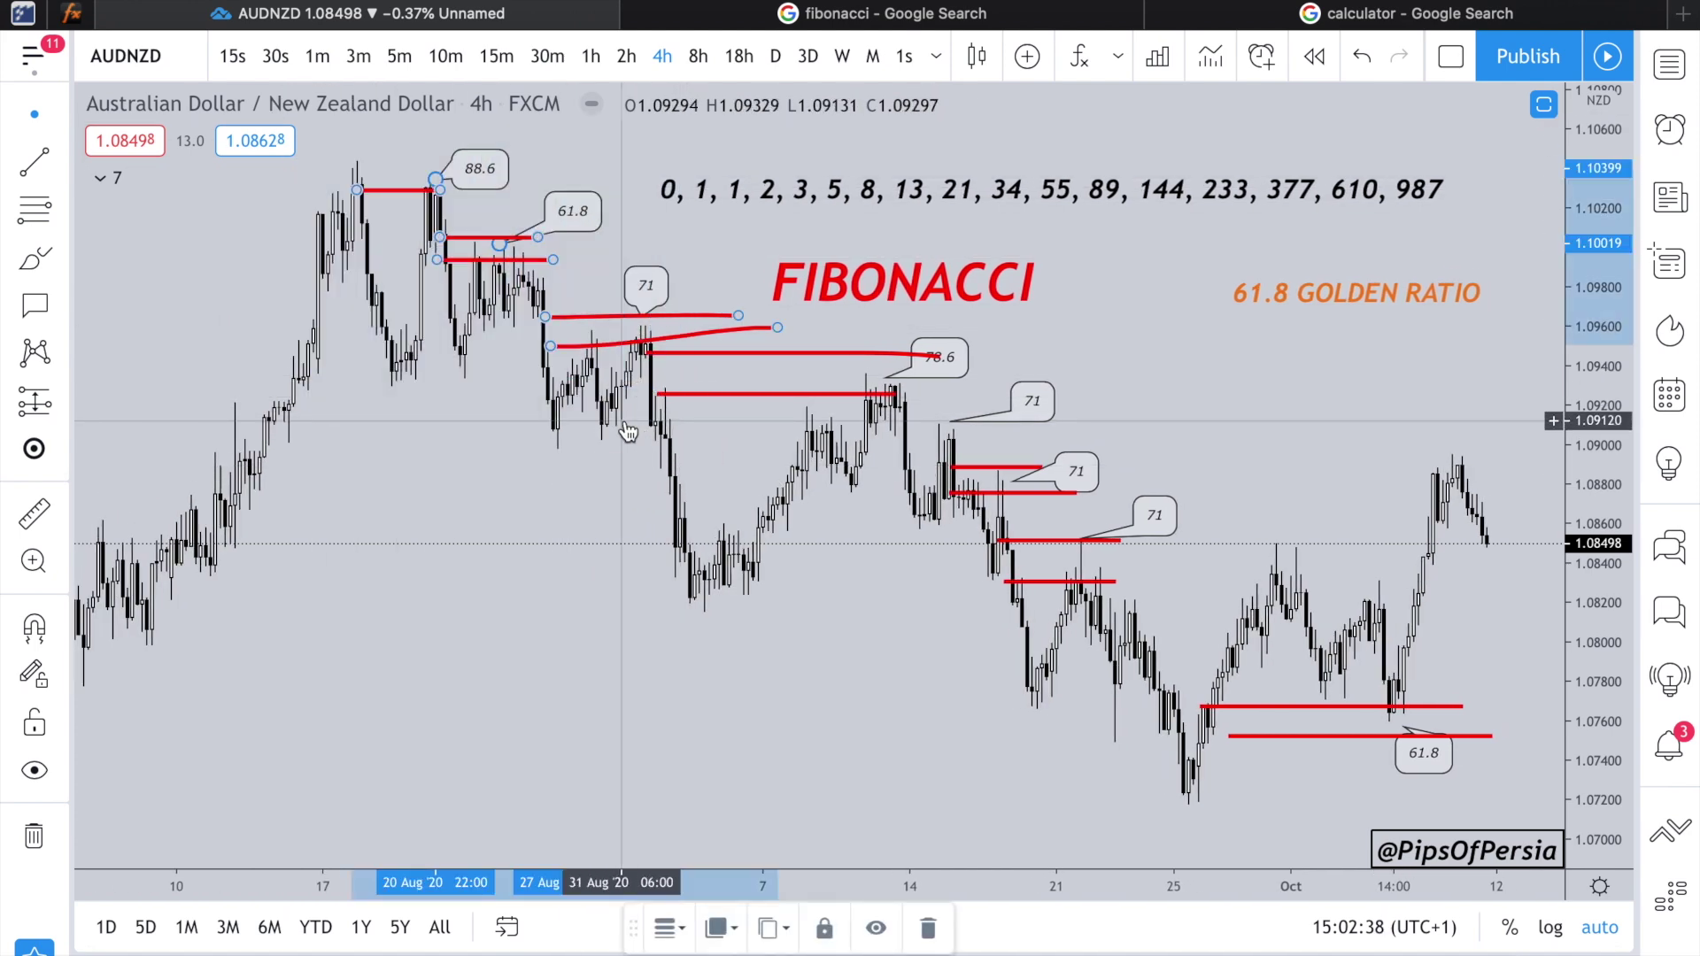
mouse_move(1506, 800)
left_mouse_down()
mouse_move(704, 500)
mouse_move(535, 339)
left_mouse_up()
key("Delete")
left_click(643, 284)
key("Delete")
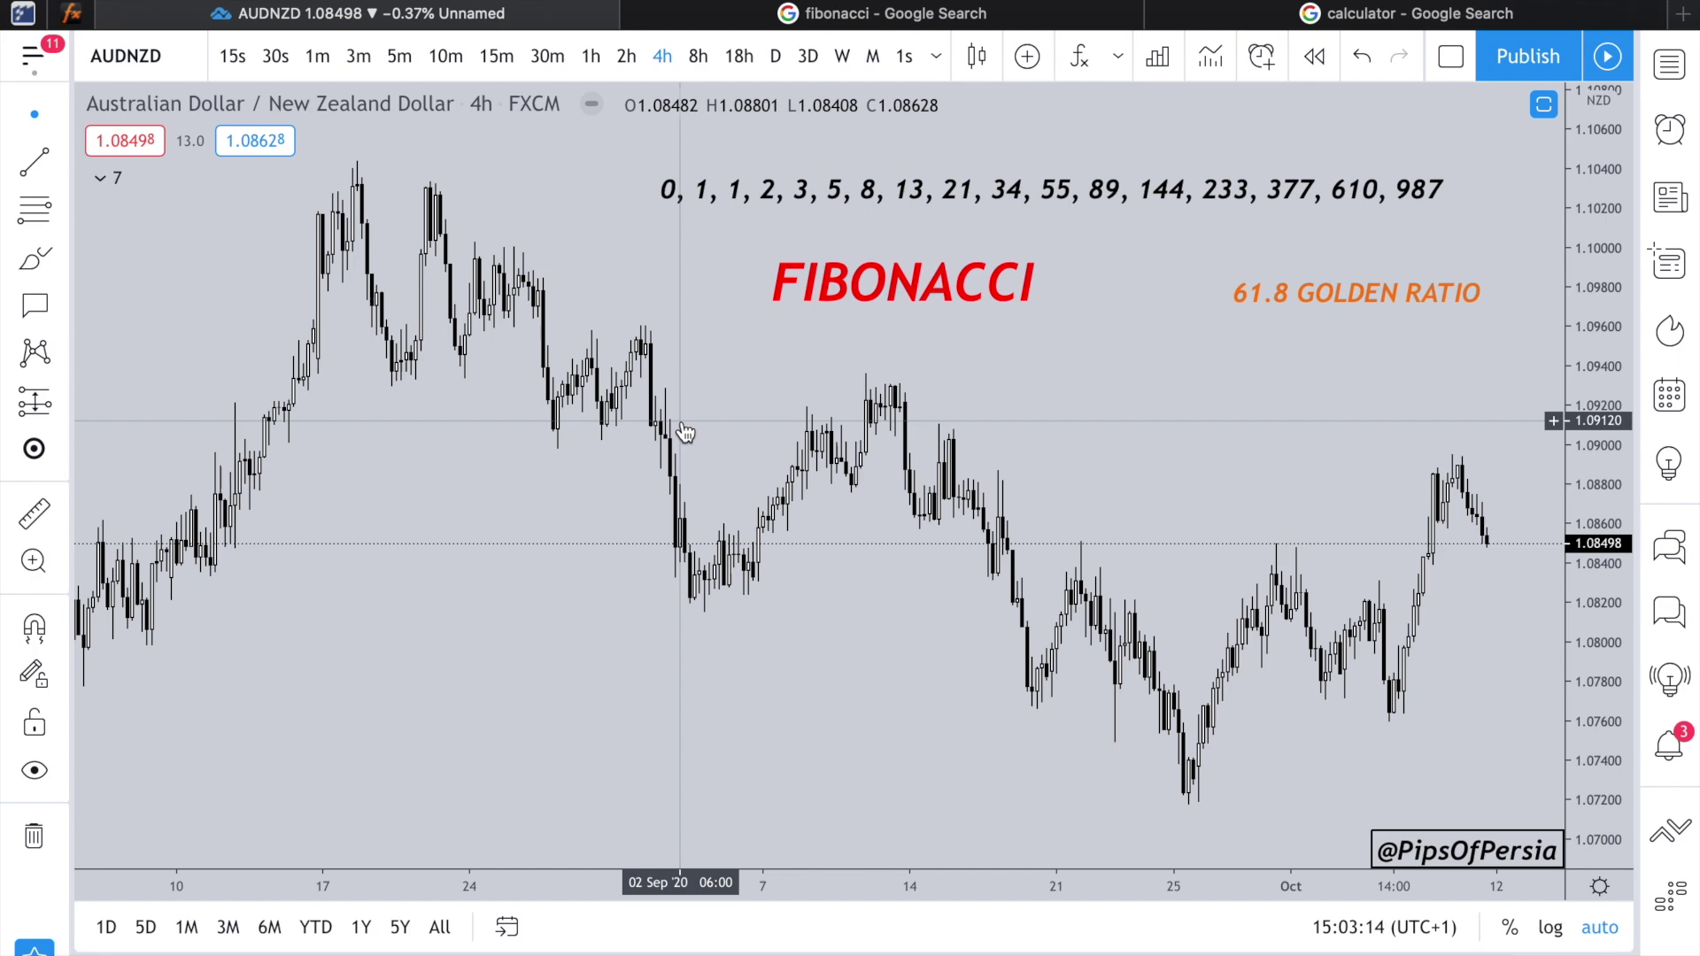
scroll(837, 448, "up", 5)
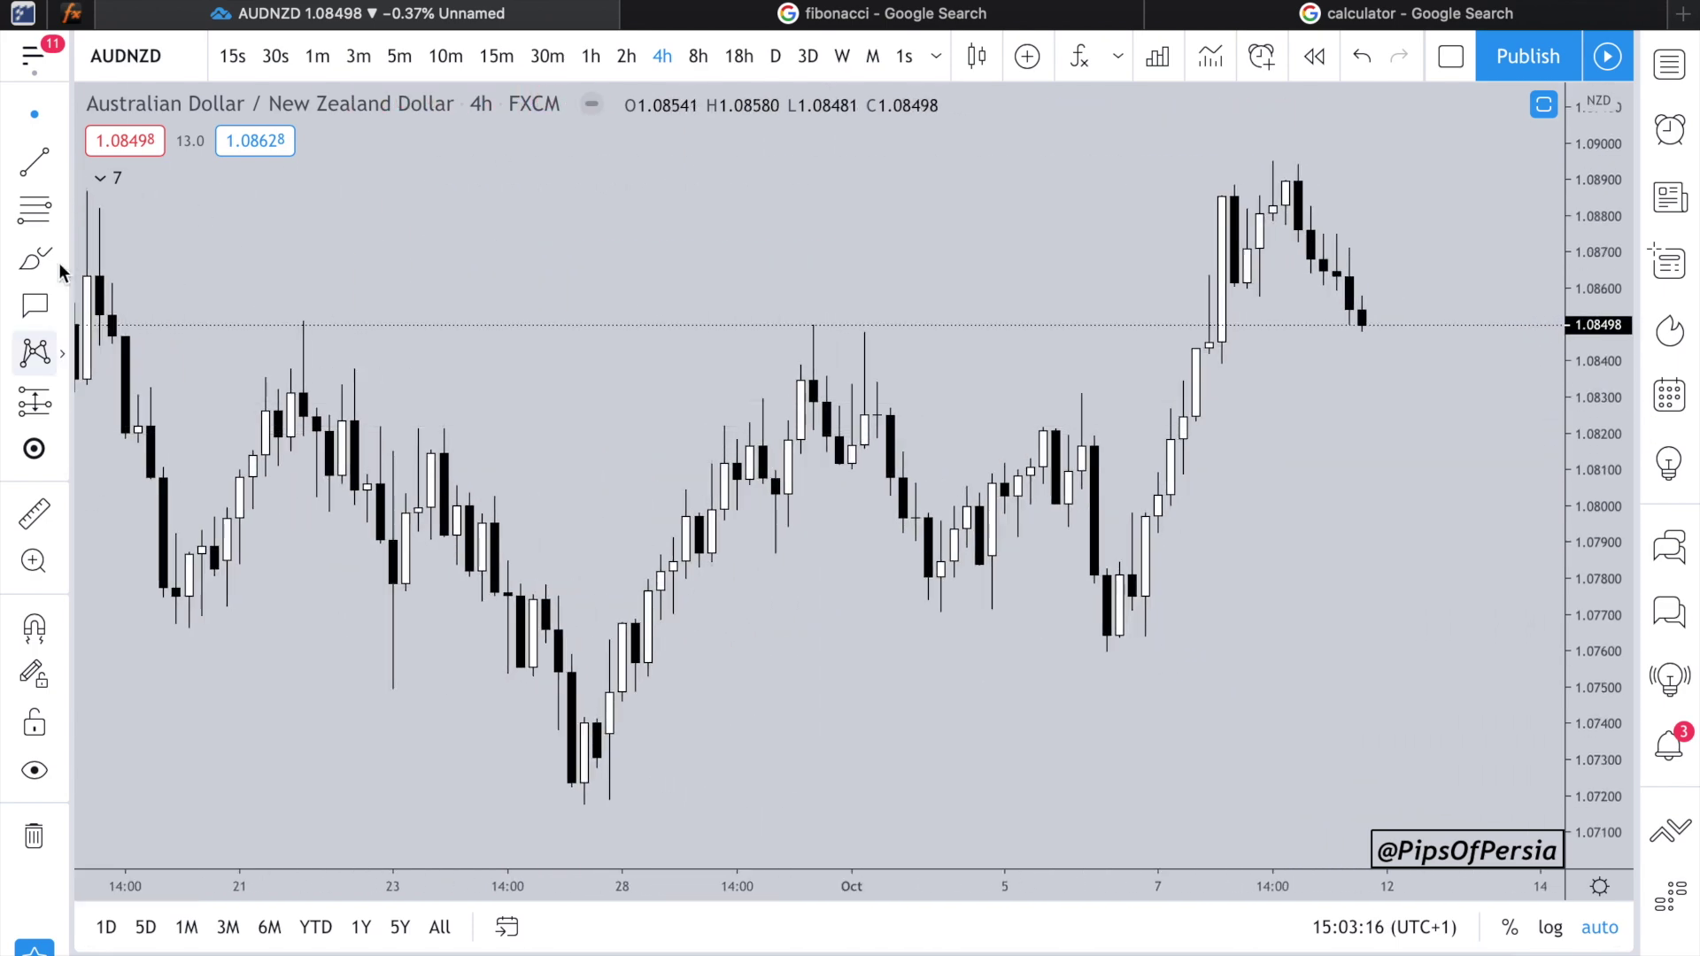
Step: Start a bar replay of the 4-hour AUDNZD chart from about 29 September 2020
left_click(1314, 55)
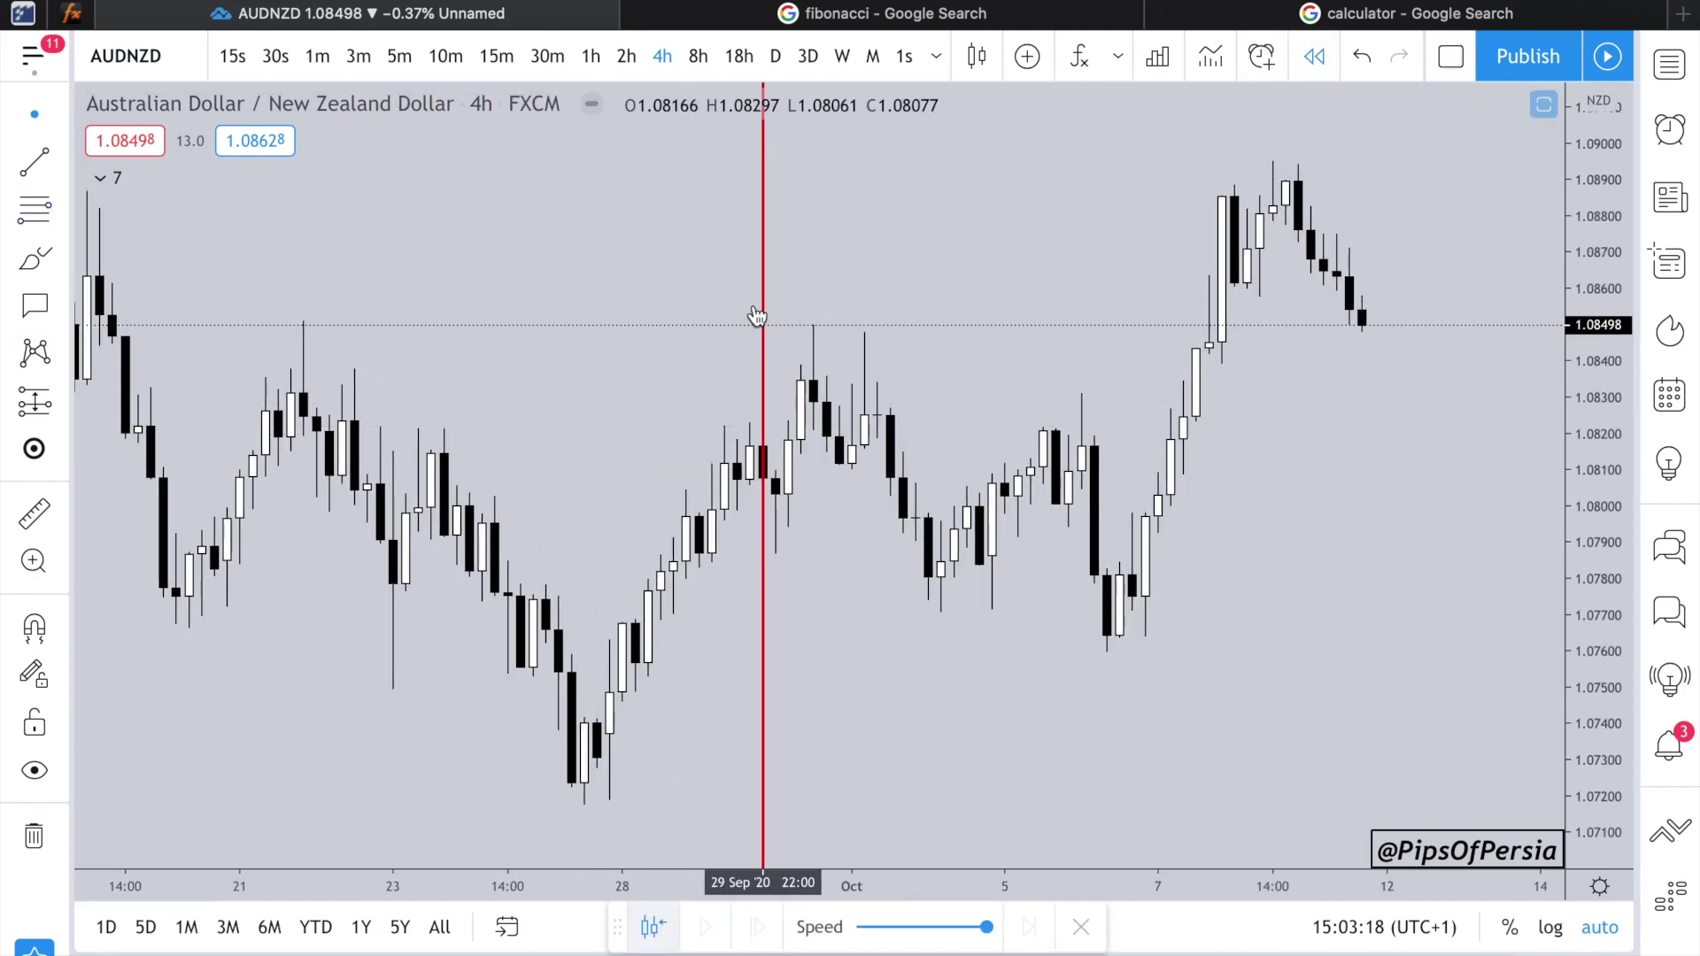
left_click(731, 323)
scroll(828, 513, "down", 6)
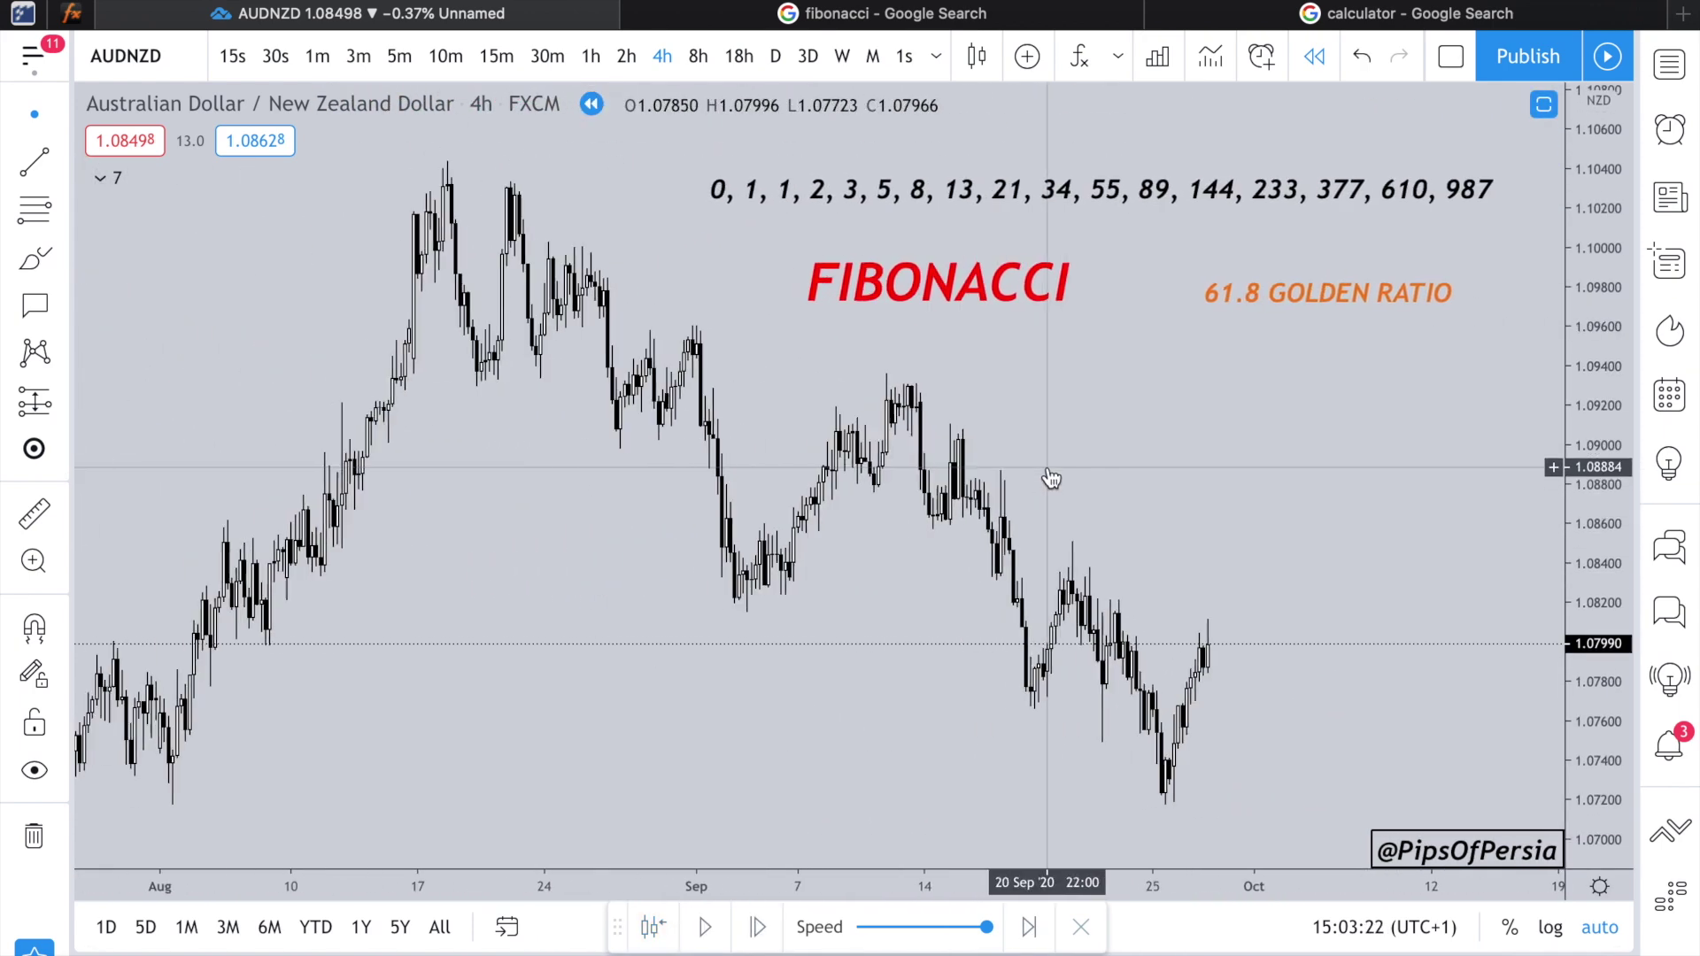
Step: Draw a Fib Retracement from the 21 September high near 1.0851 down to the late-September low near 1.0717
key("alt+f")
scroll(1418, 518, "up", 2)
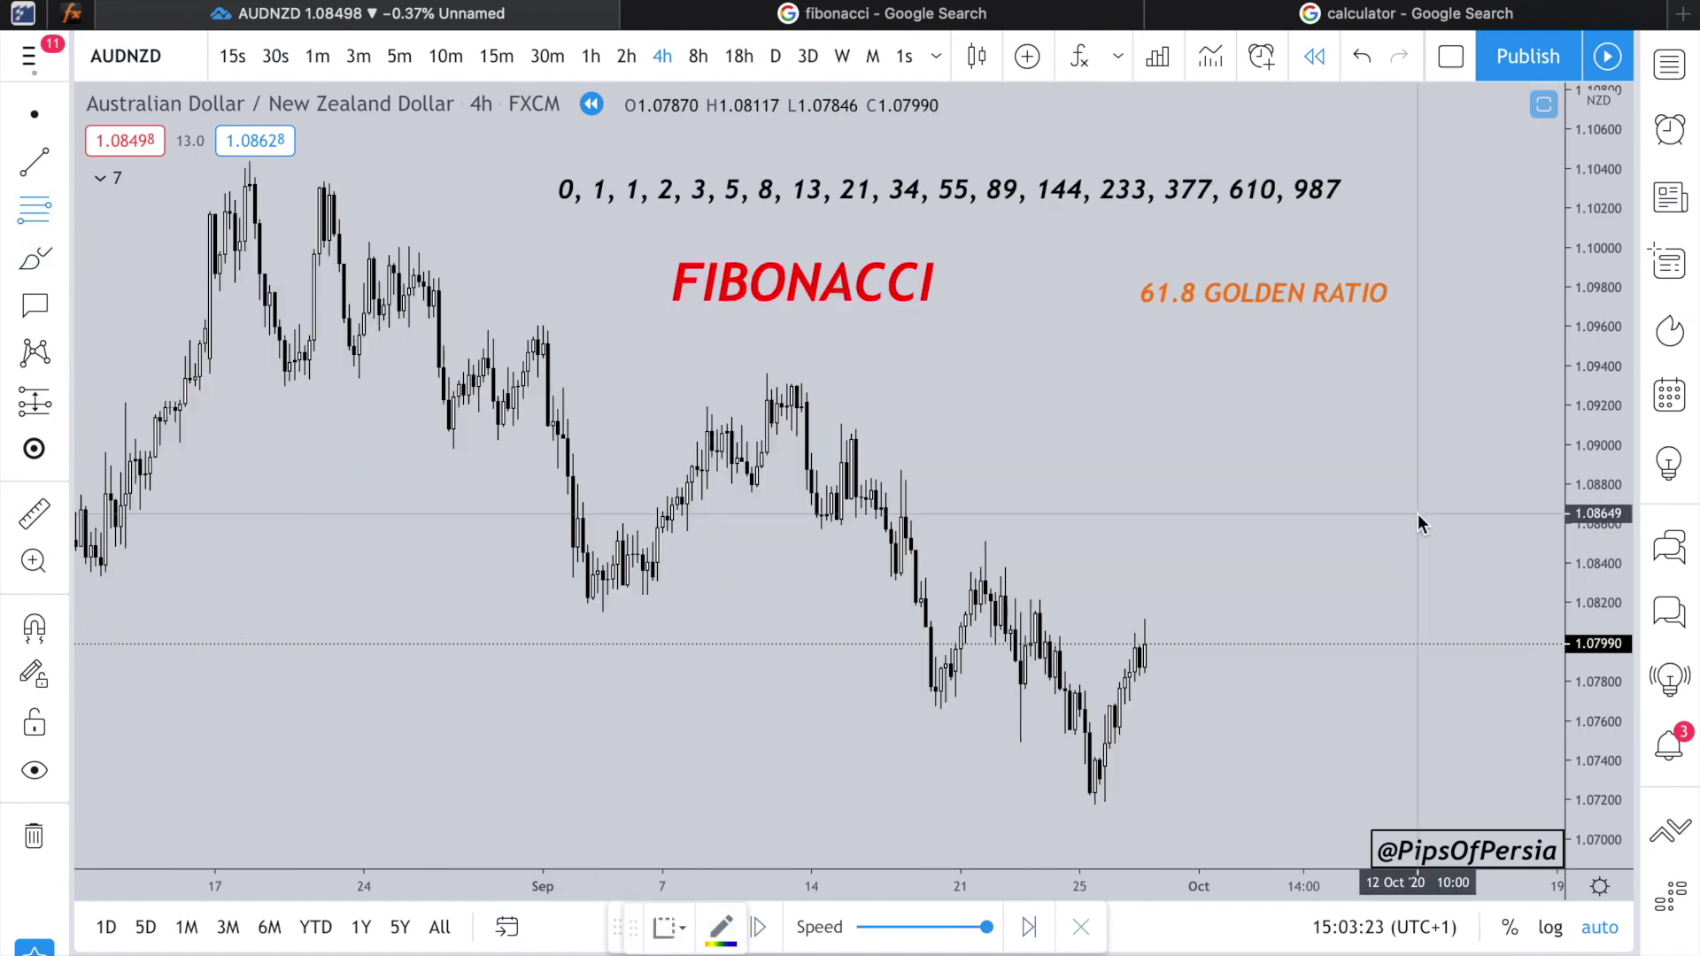
scroll(1416, 514, "up", 3)
left_click(480, 412)
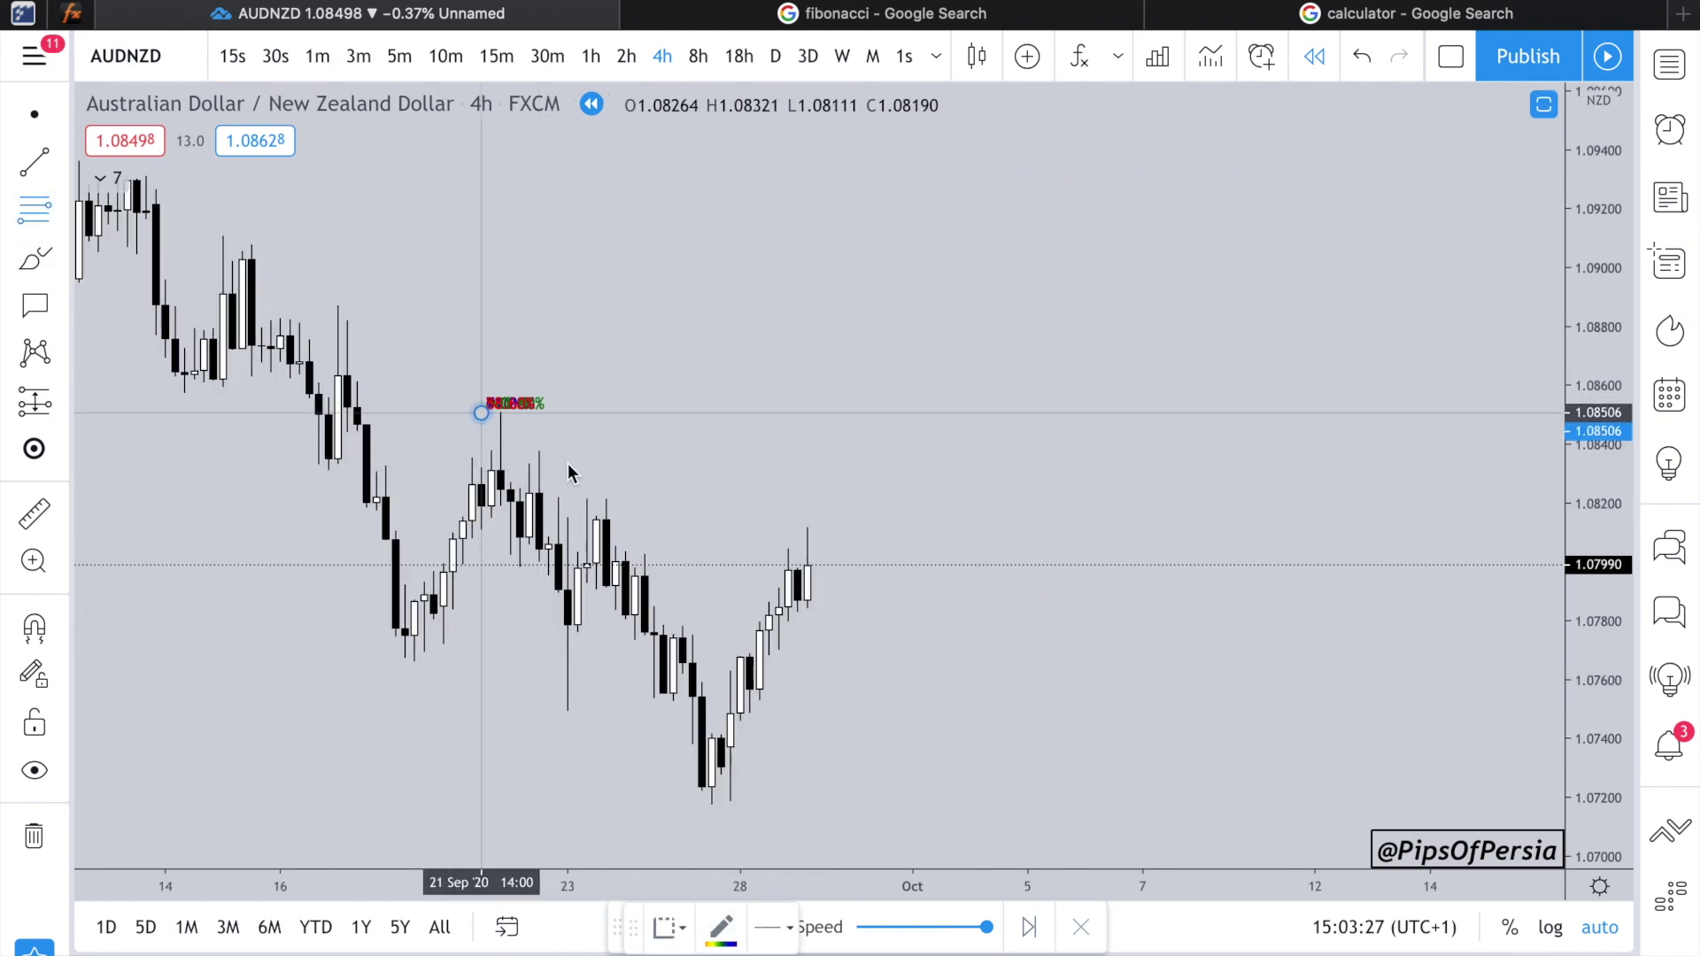
left_click(913, 806)
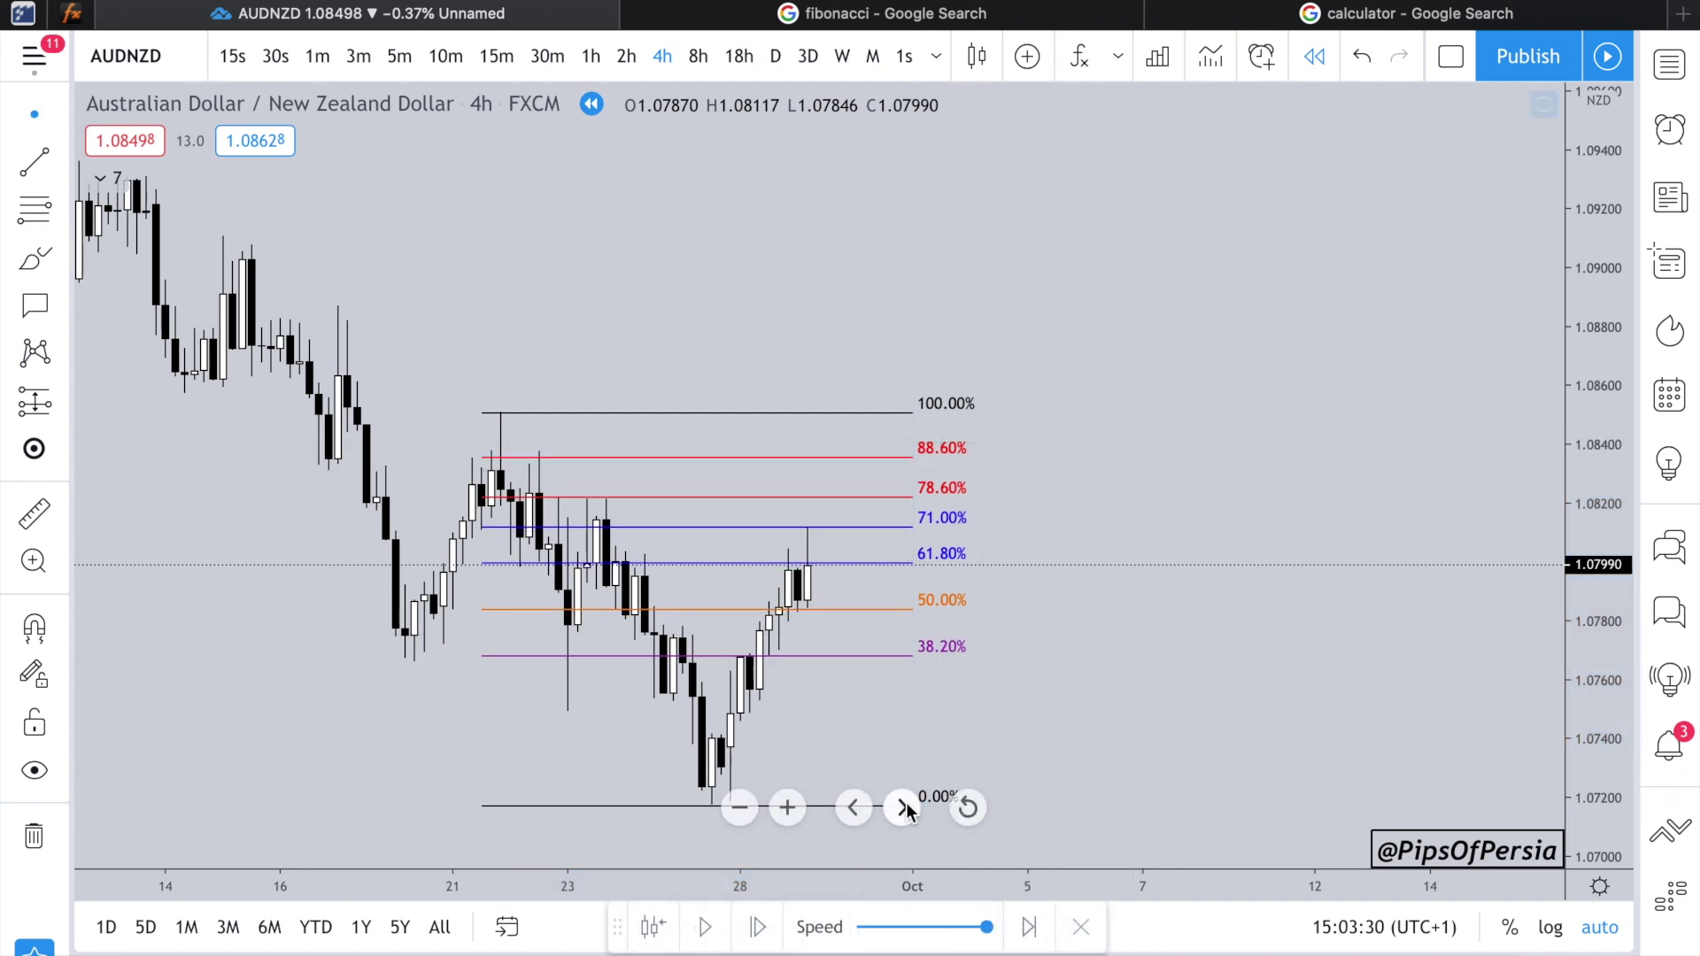
Step: Play the replay forward in stages to watch how price reacts at the retracement levels
scroll(1043, 732, "down", 2)
left_click(708, 927)
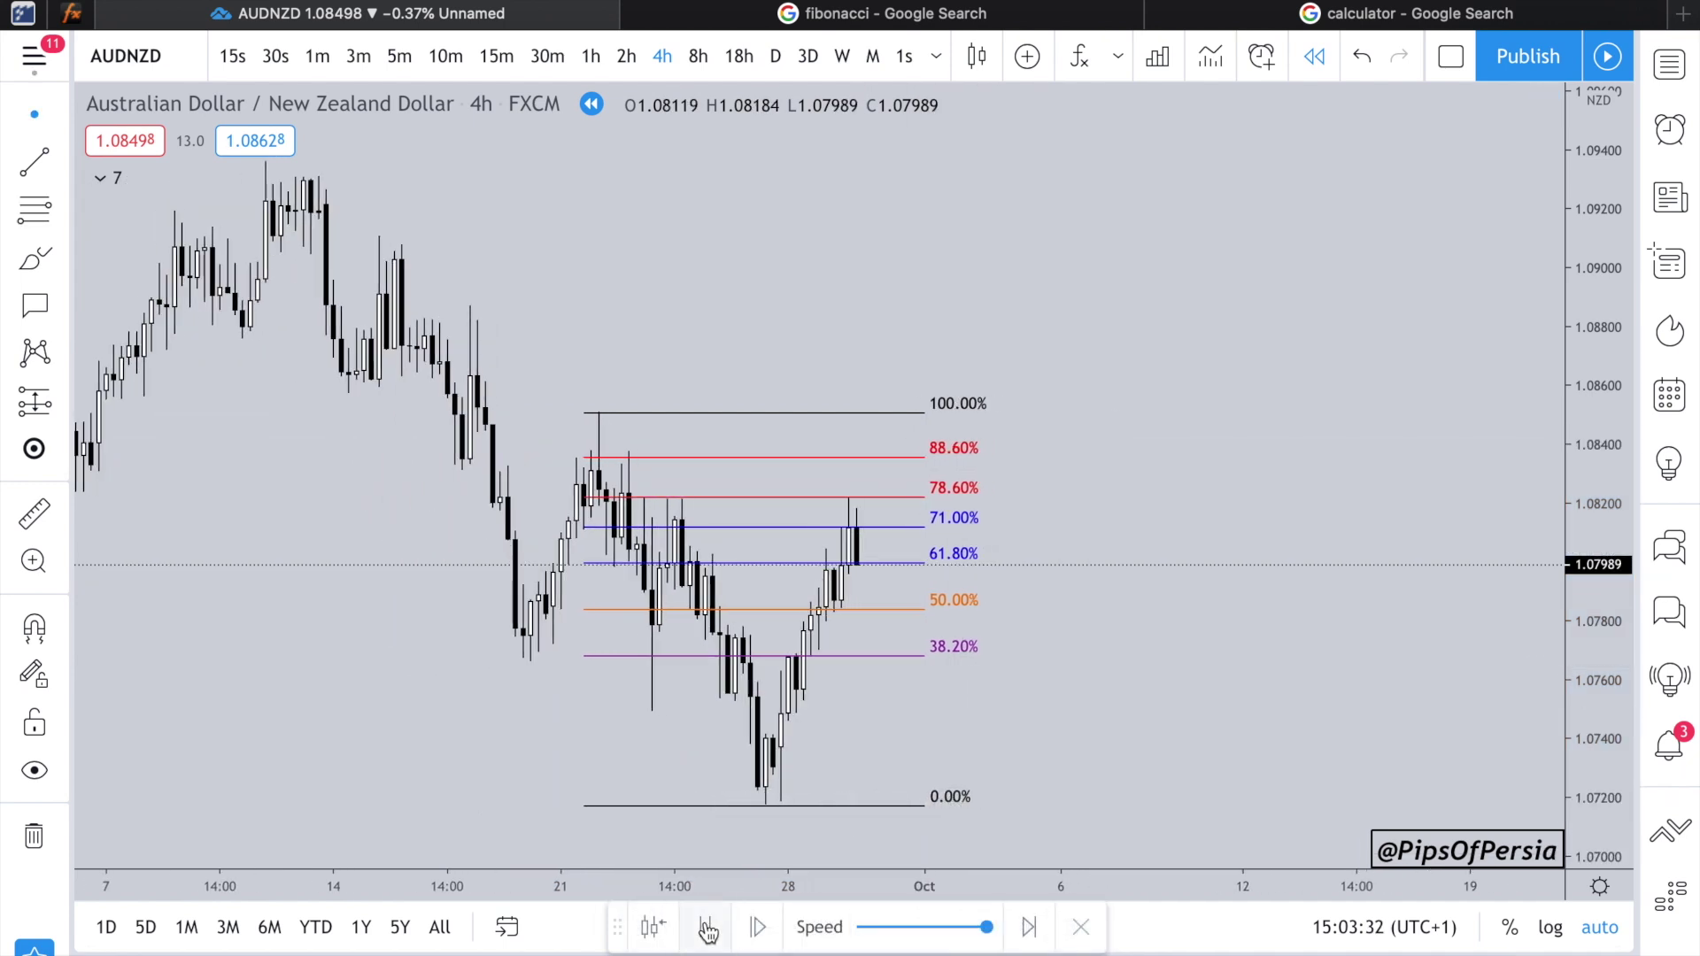
left_click(705, 927)
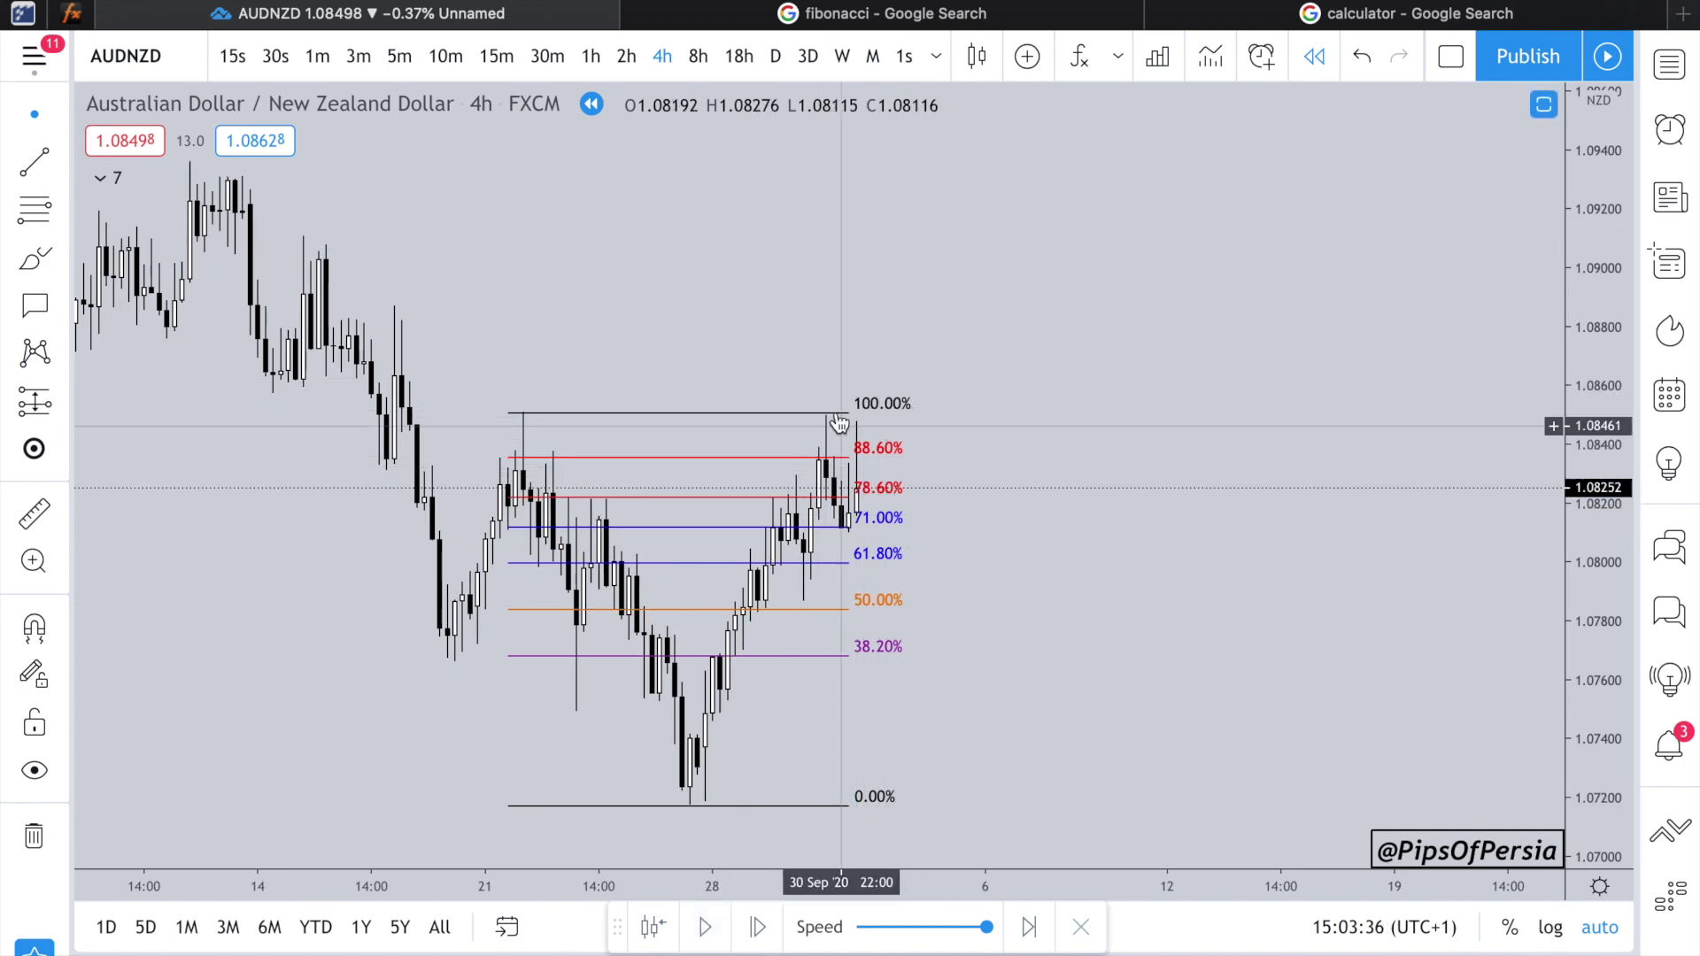
left_click(704, 936)
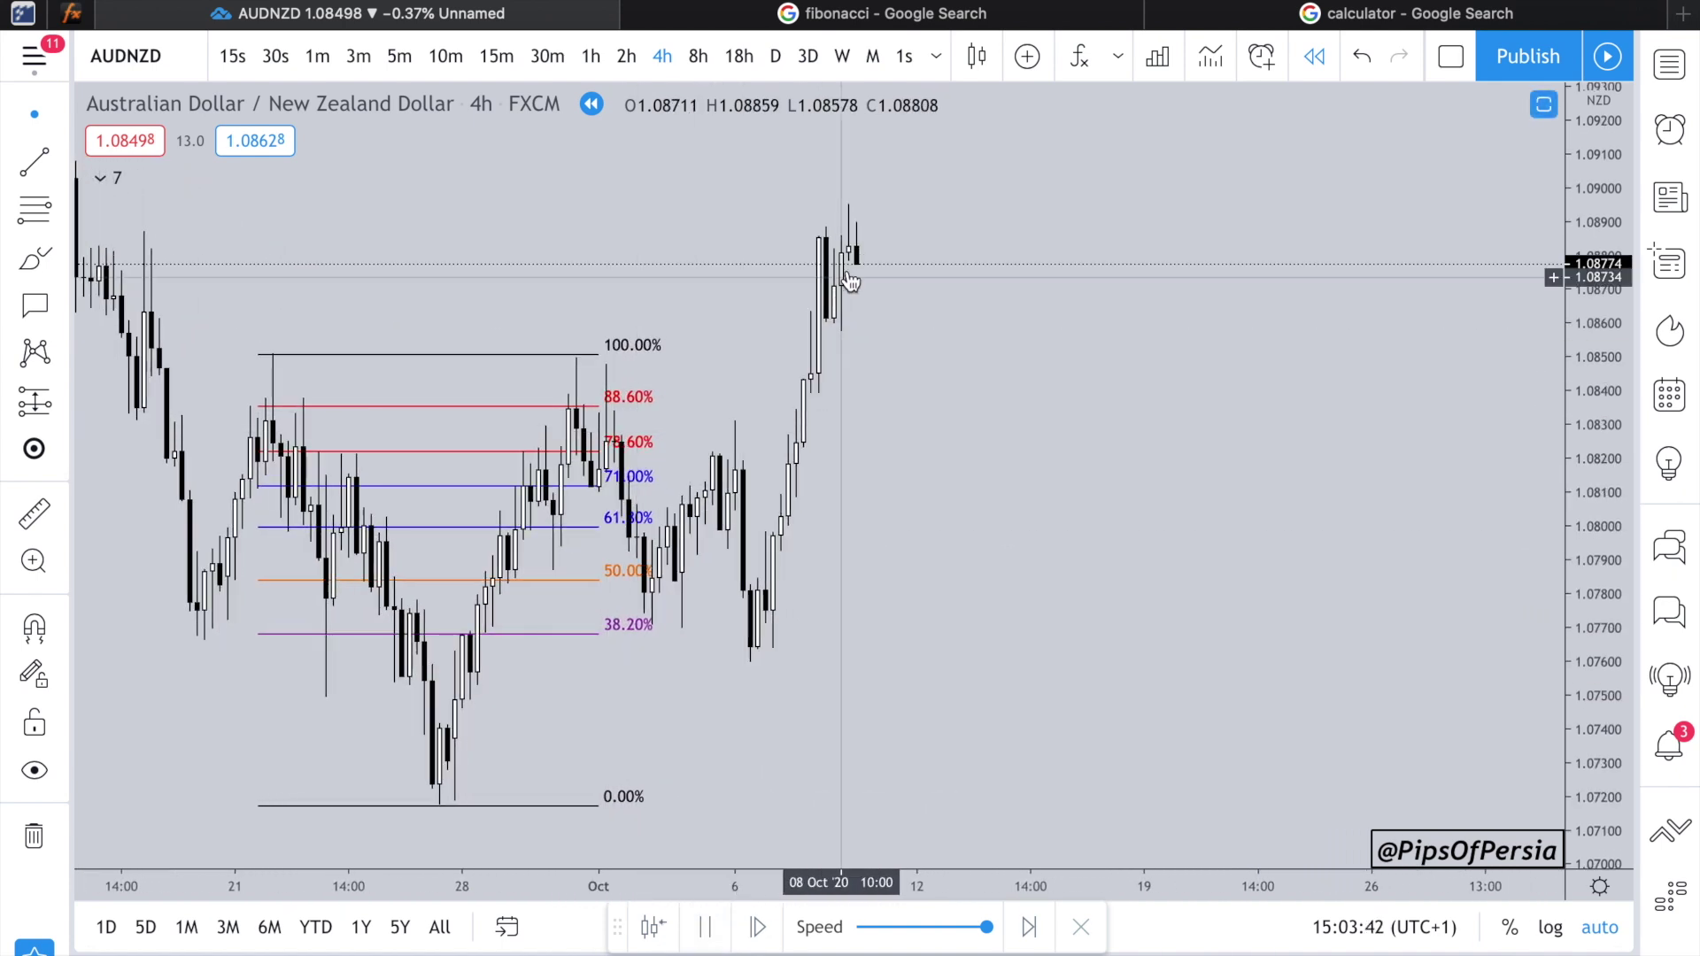
Step: Delete the Fib Retracement from the late-September swing
scroll(675, 696, "right", 3)
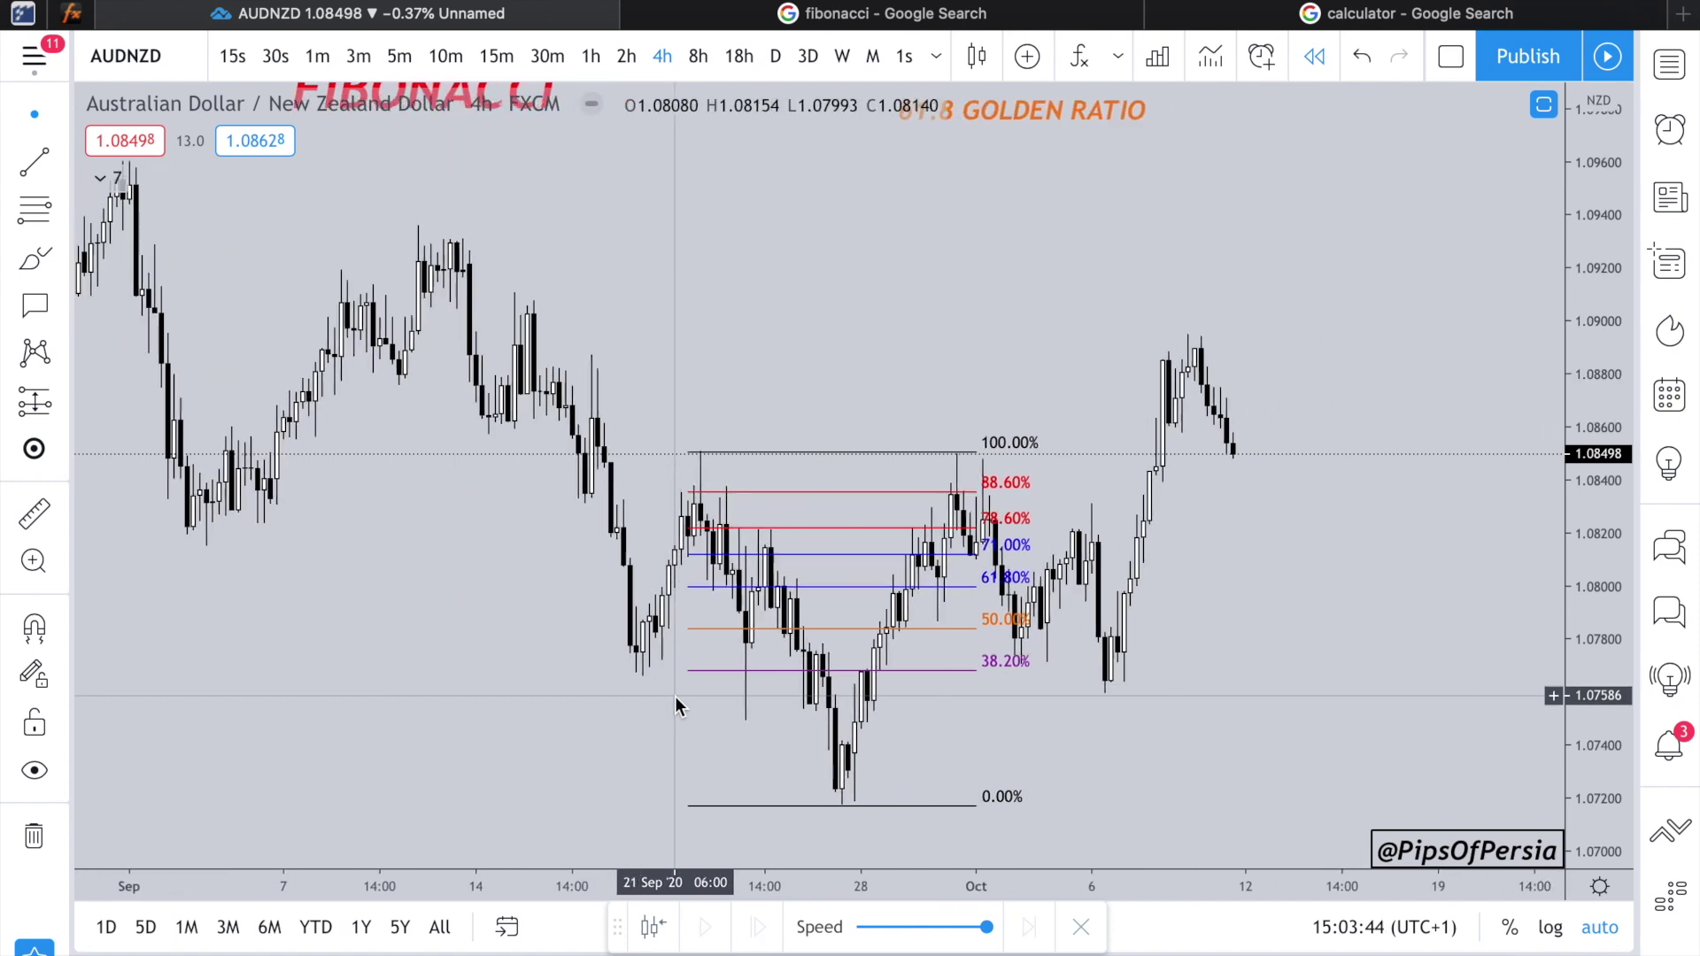
left_click(989, 453)
key("Delete")
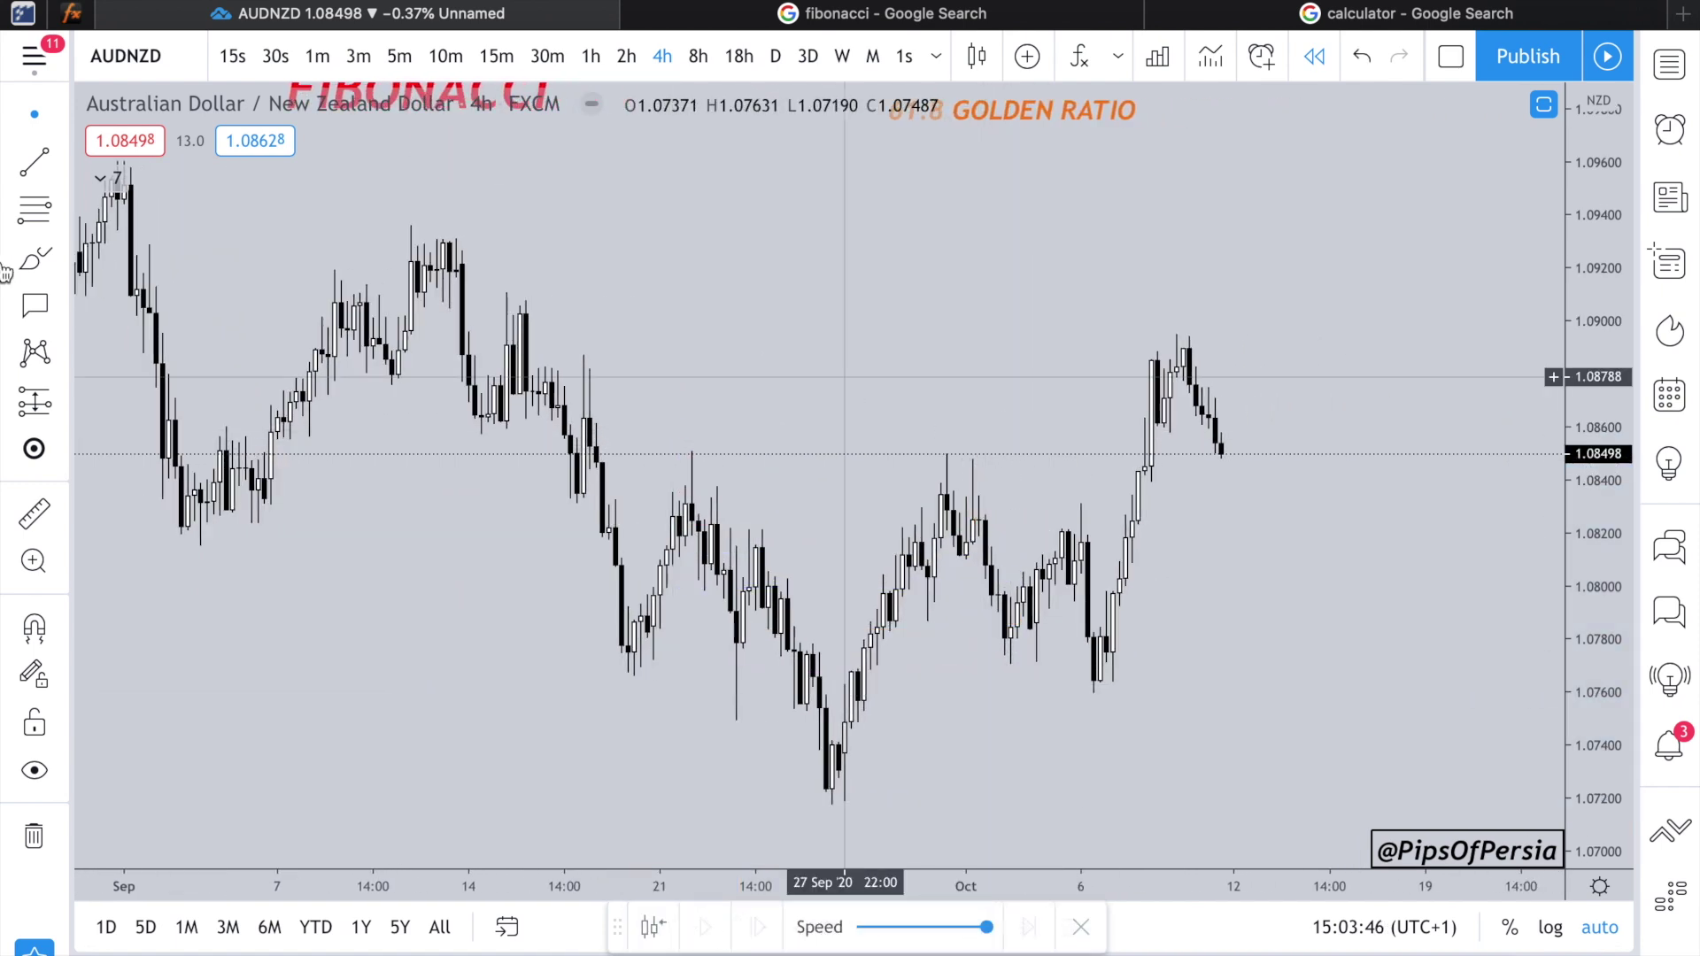
Step: Draw a rectangle from 21 September to 9 October between 1.08507 and 1.08462, and apply the BOX drawing template
left_click(53, 258)
left_click(115, 355)
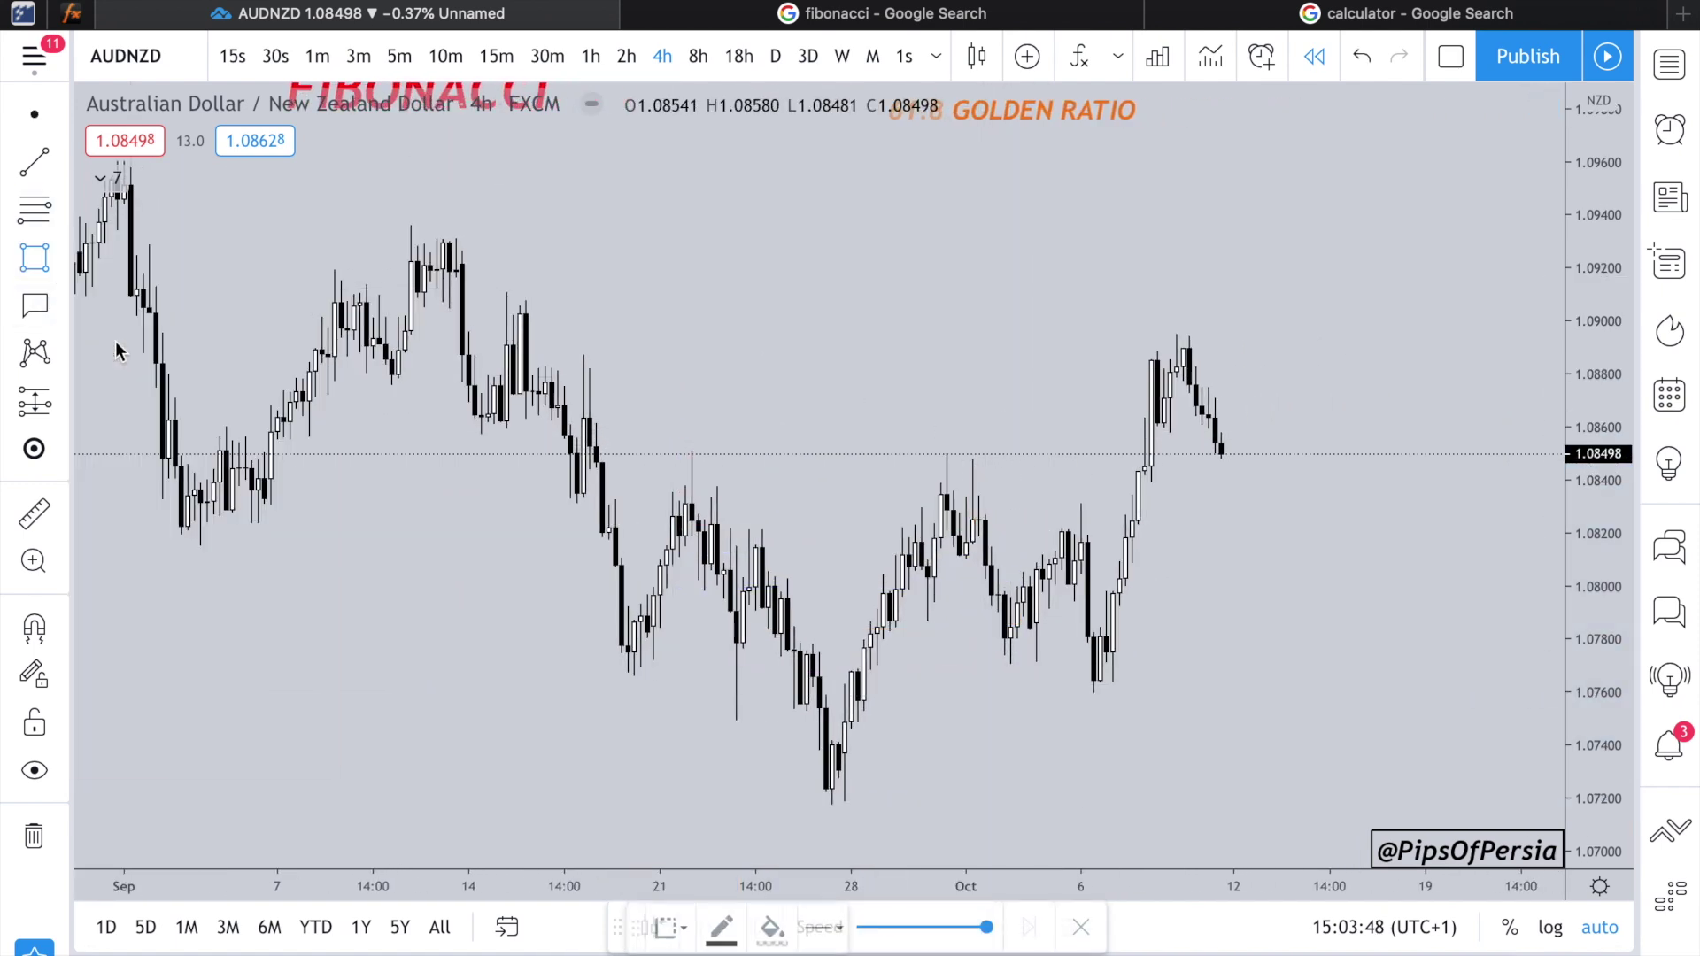
left_click(660, 451)
left_click(1211, 451)
left_click_drag(1211, 452, 1208, 462)
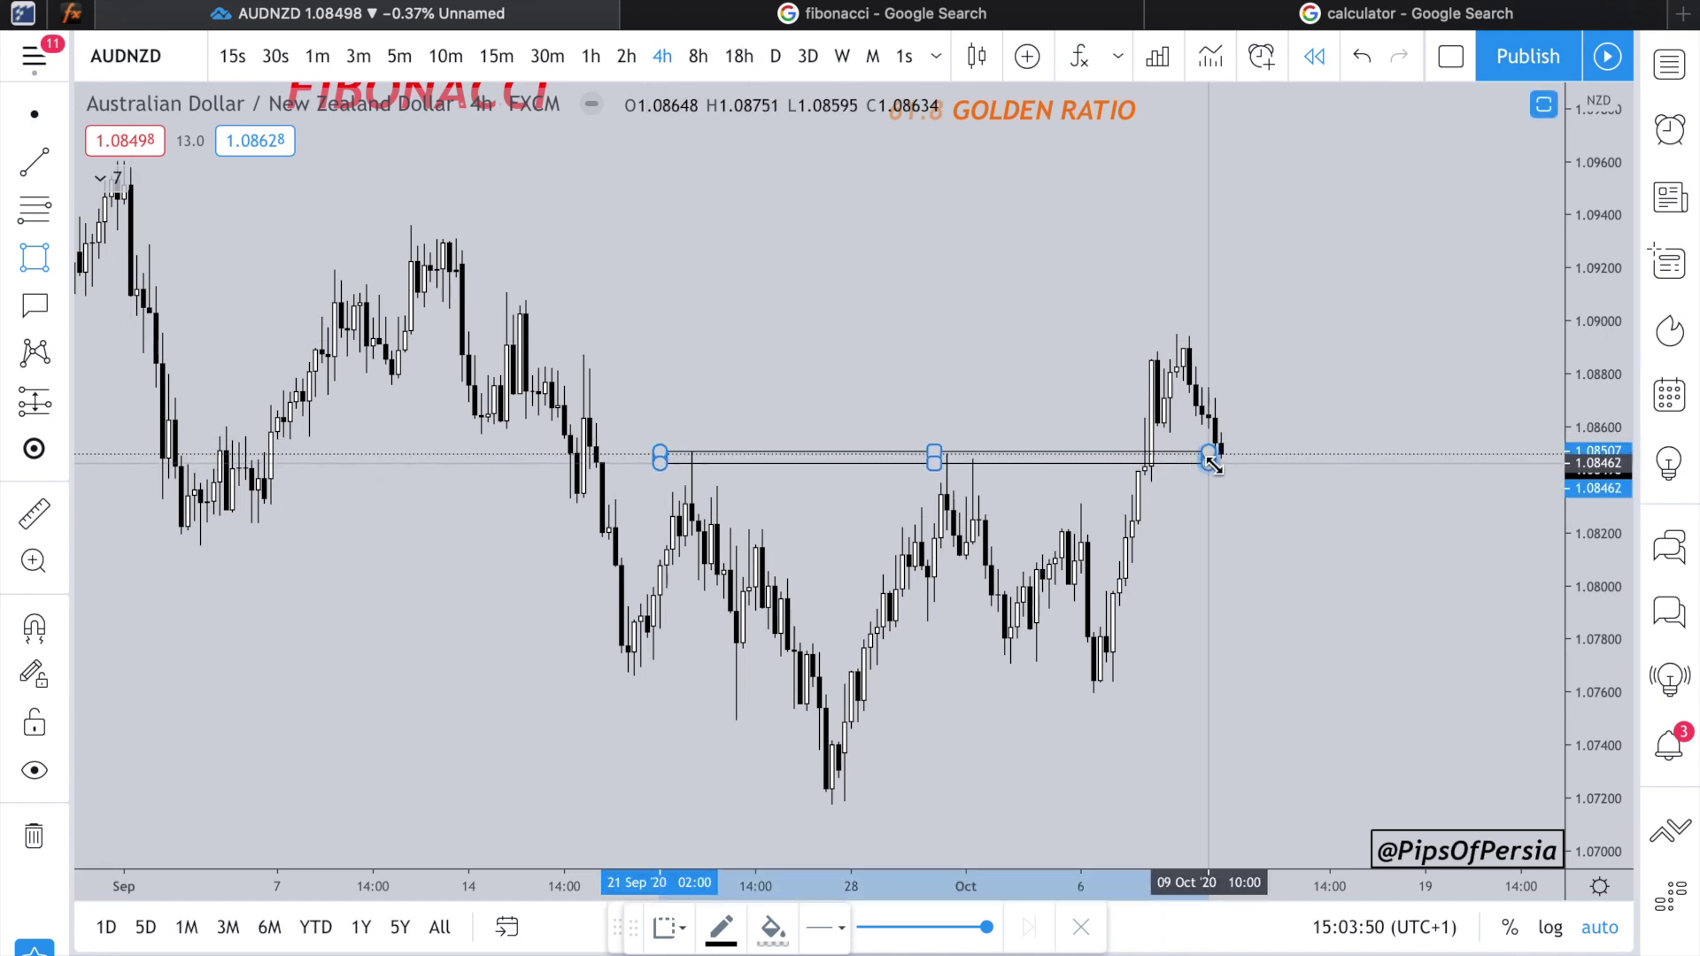
left_click(664, 927)
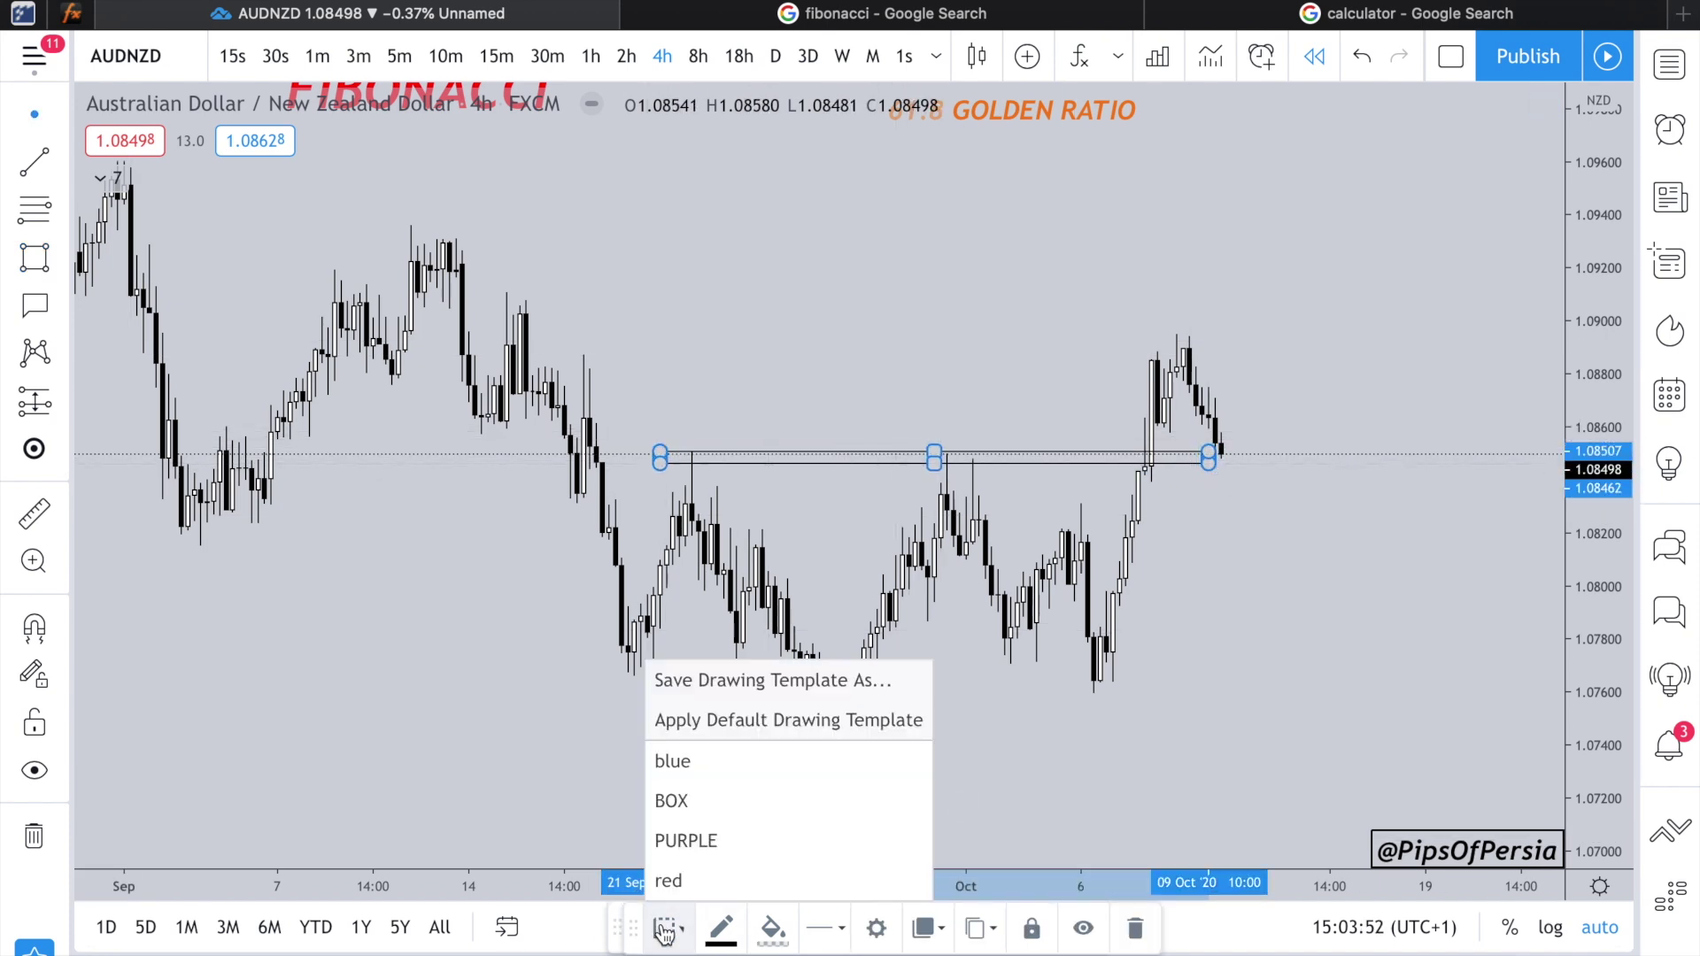
left_click(699, 801)
key("alt+shift+r")
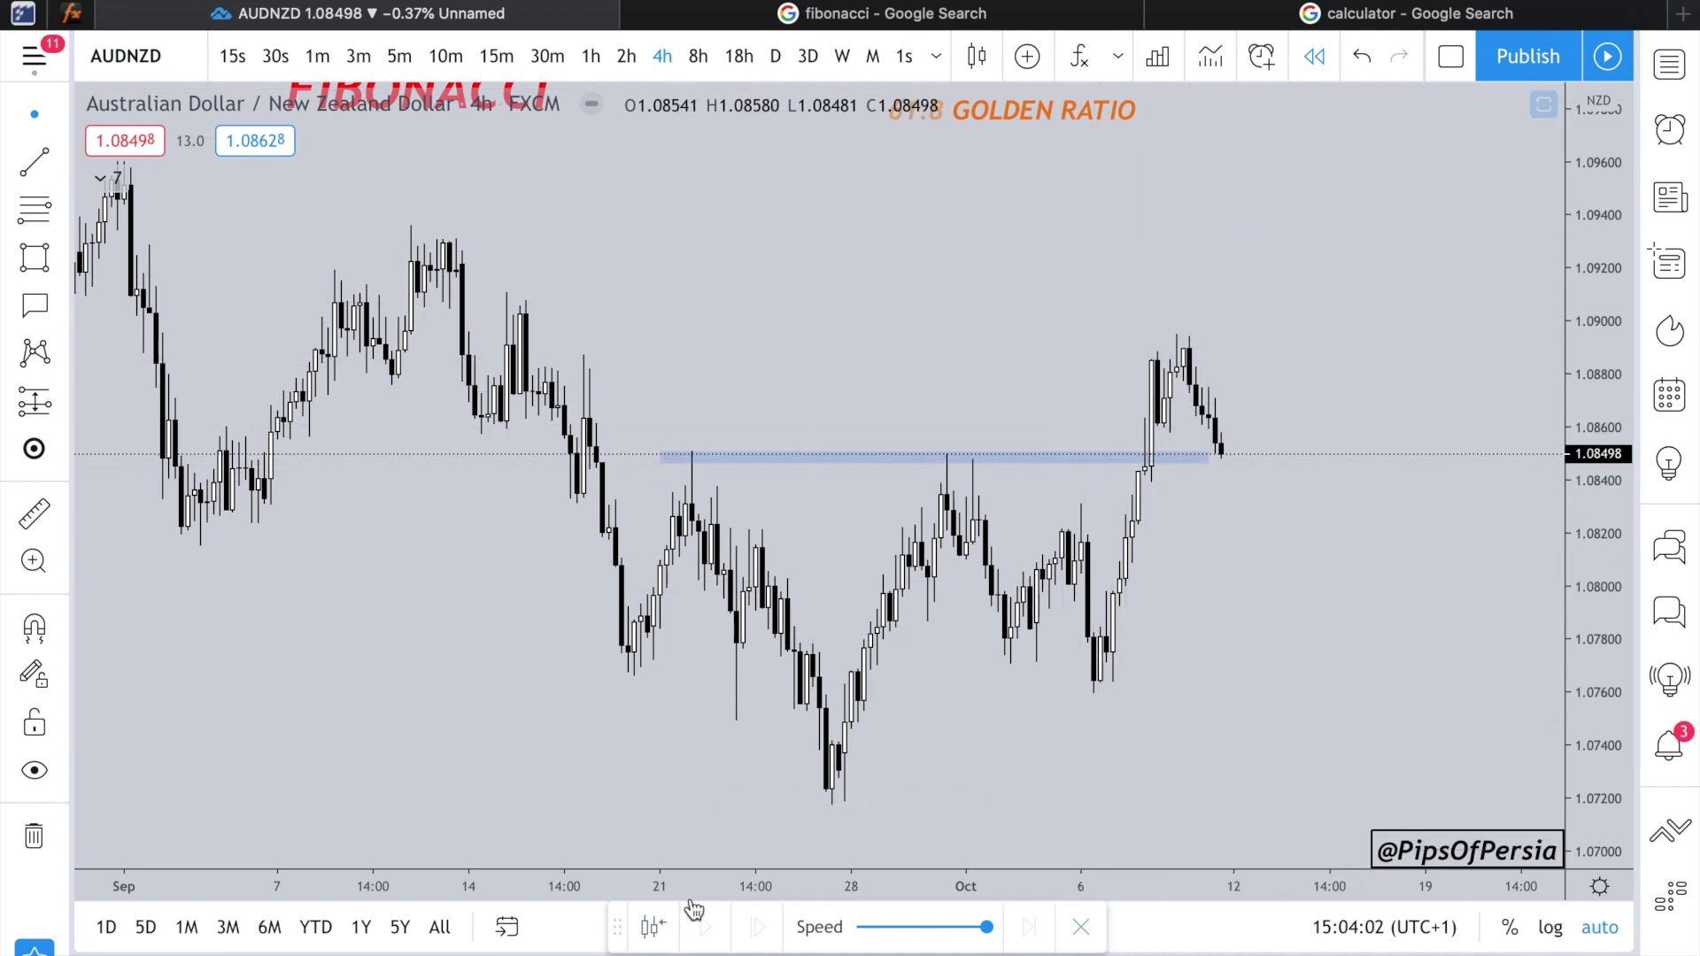
Step: Replay the chart from about 7 October to view price at the blue zone, and exit replay mode
left_click(649, 940)
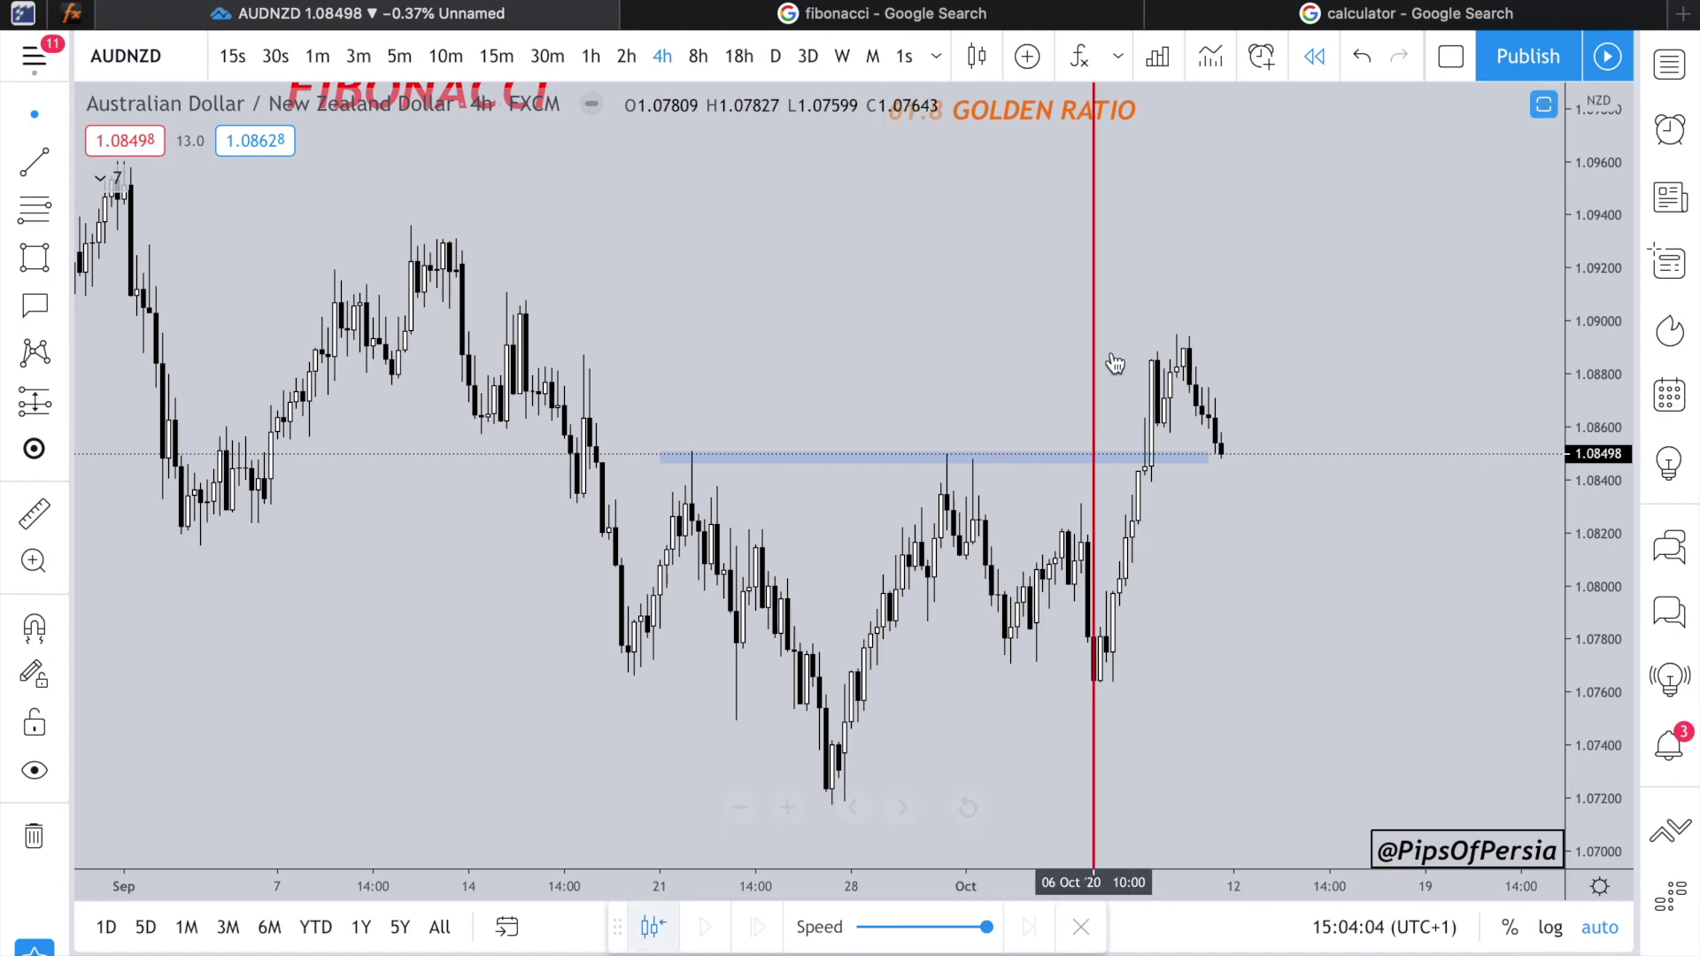
left_click(1153, 520)
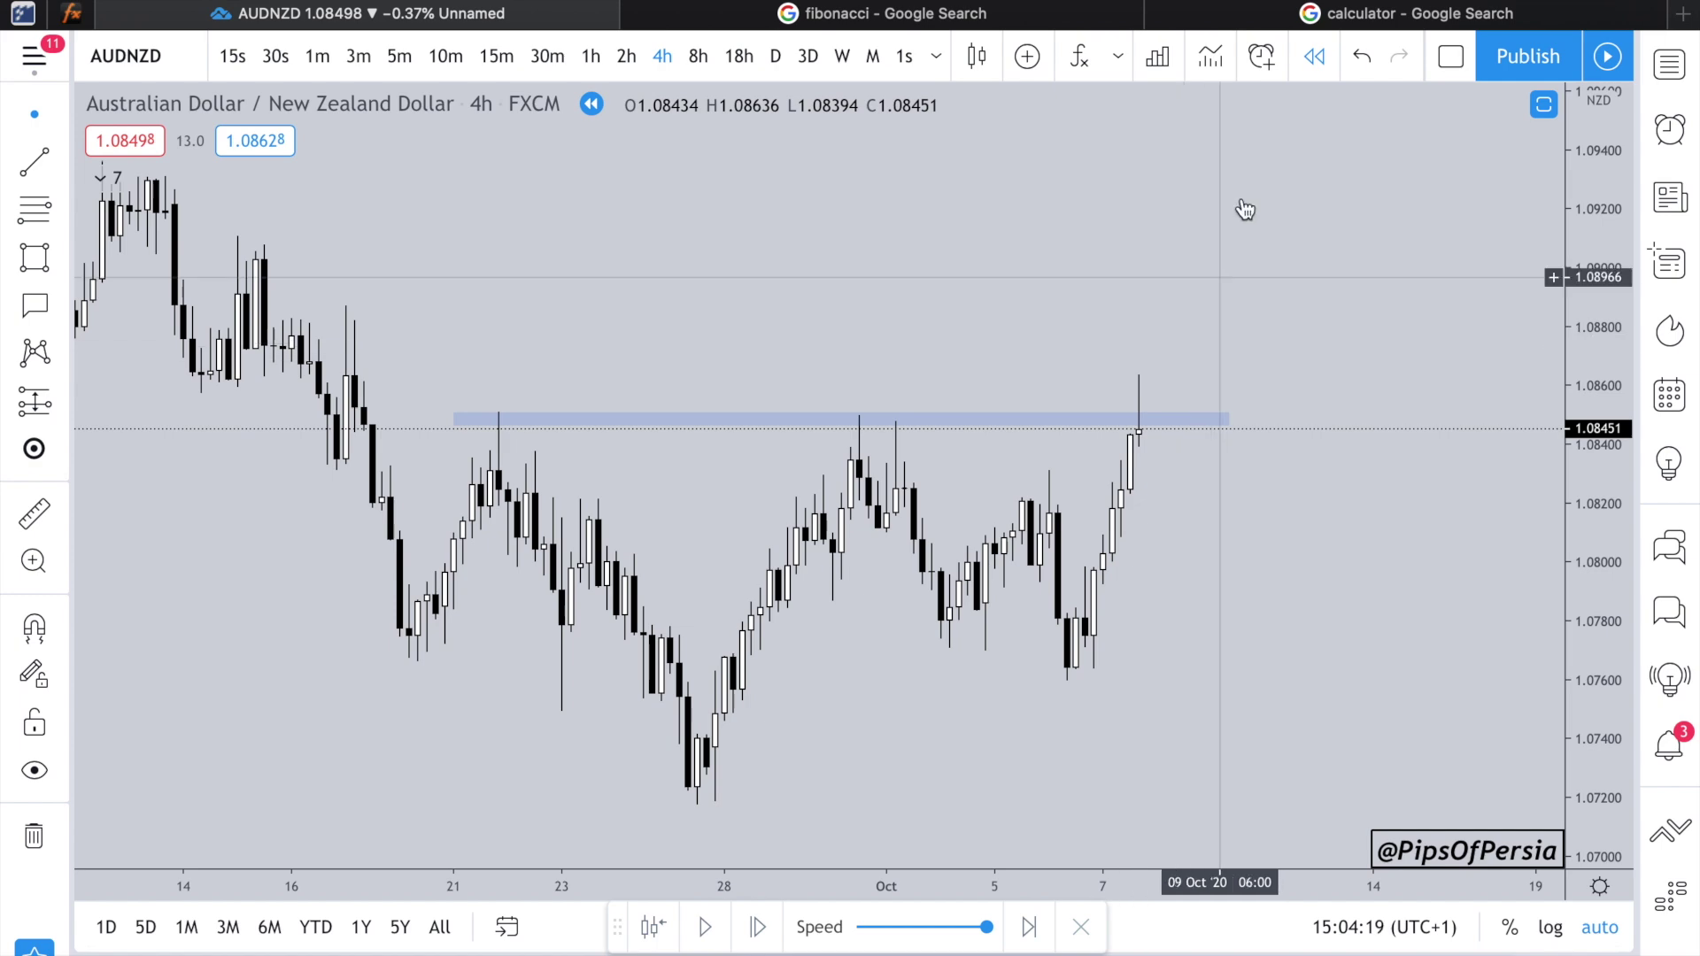
left_click(1316, 59)
left_click(1023, 613)
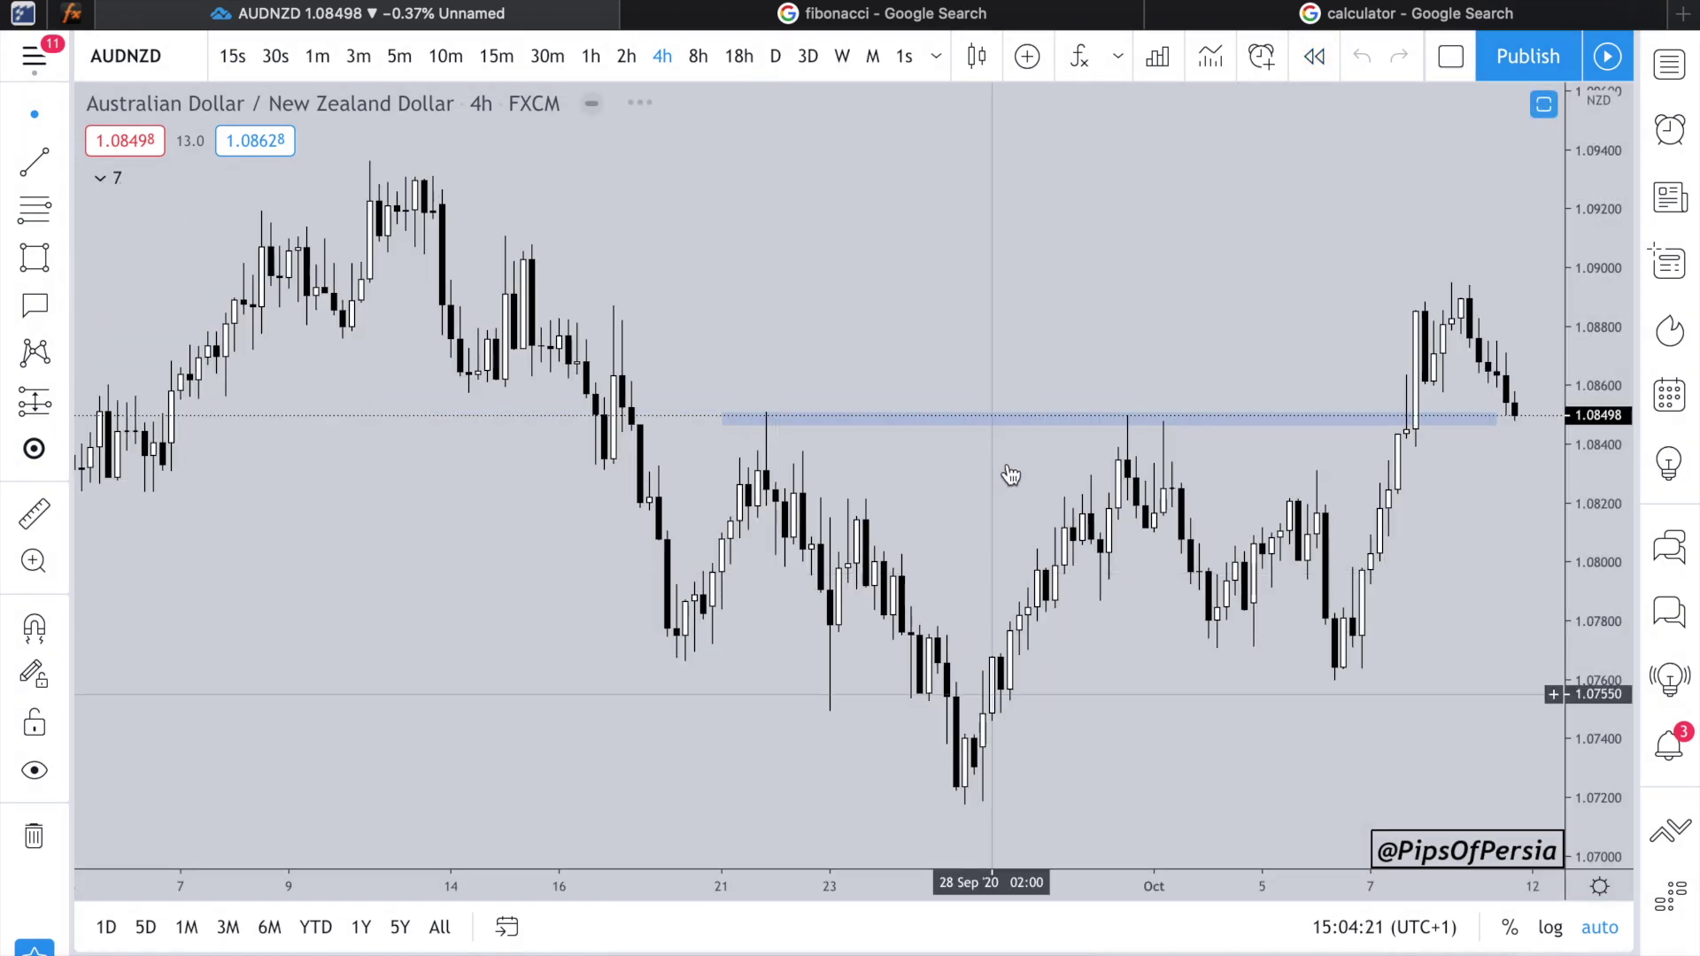
Step: Examine the August to October price swings and their relation to the blue zone near 1.0850
scroll(1032, 399, "down", 3)
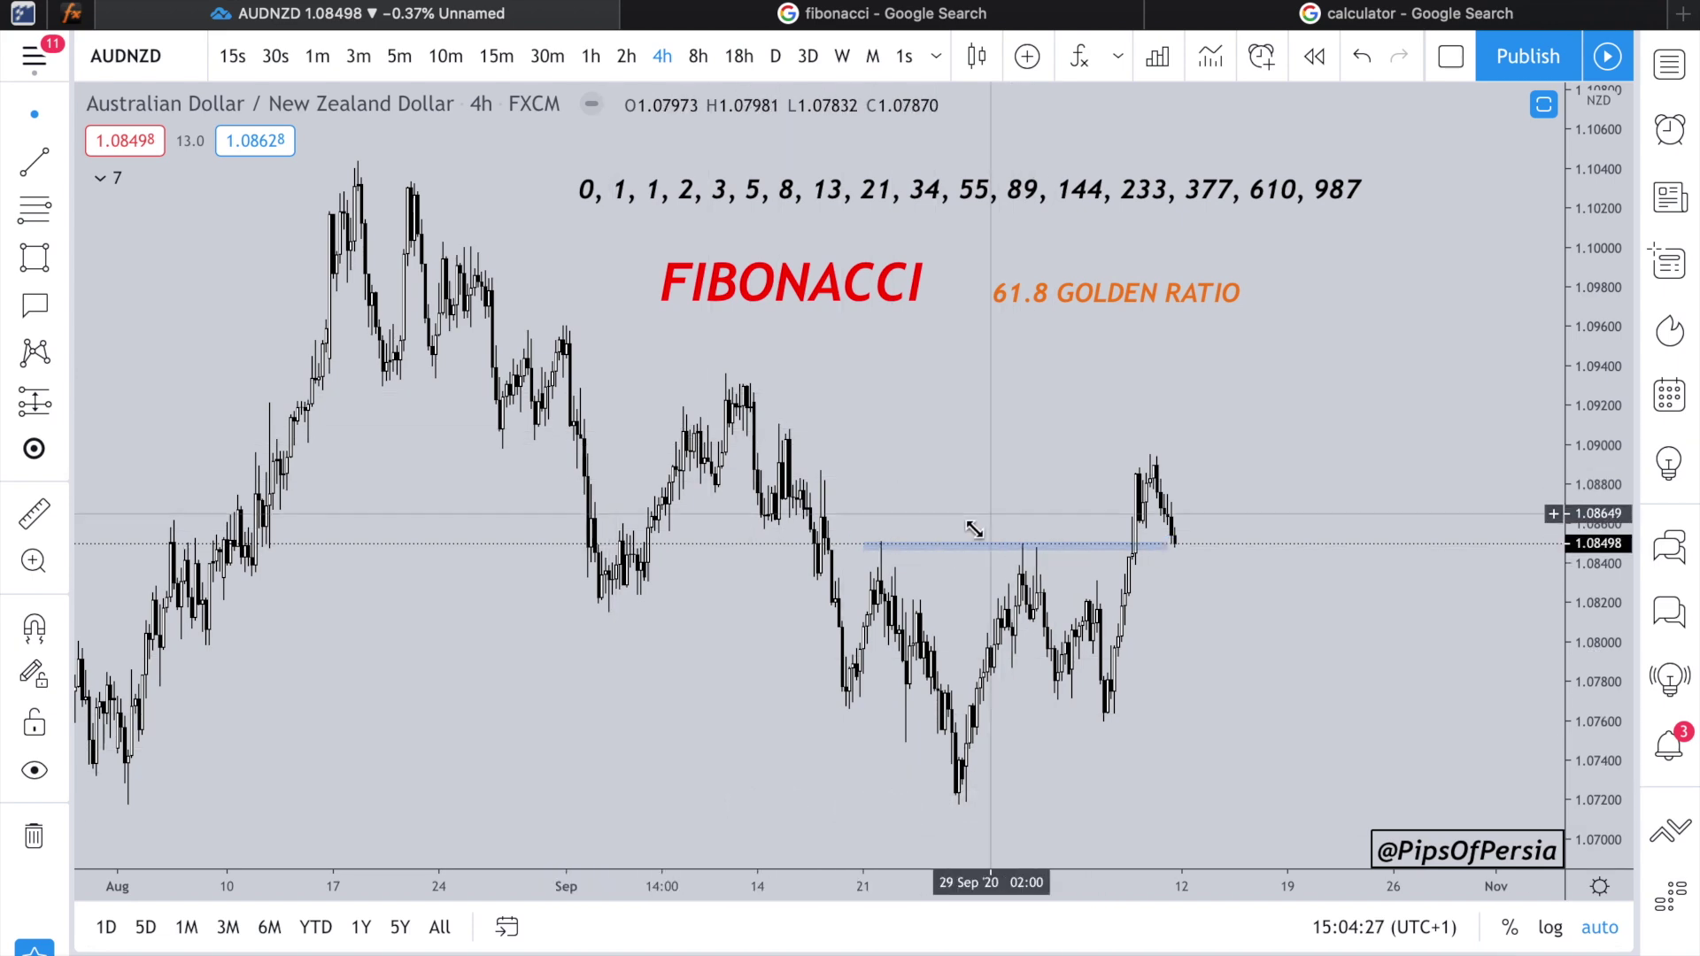
scroll(789, 493, "up", 3)
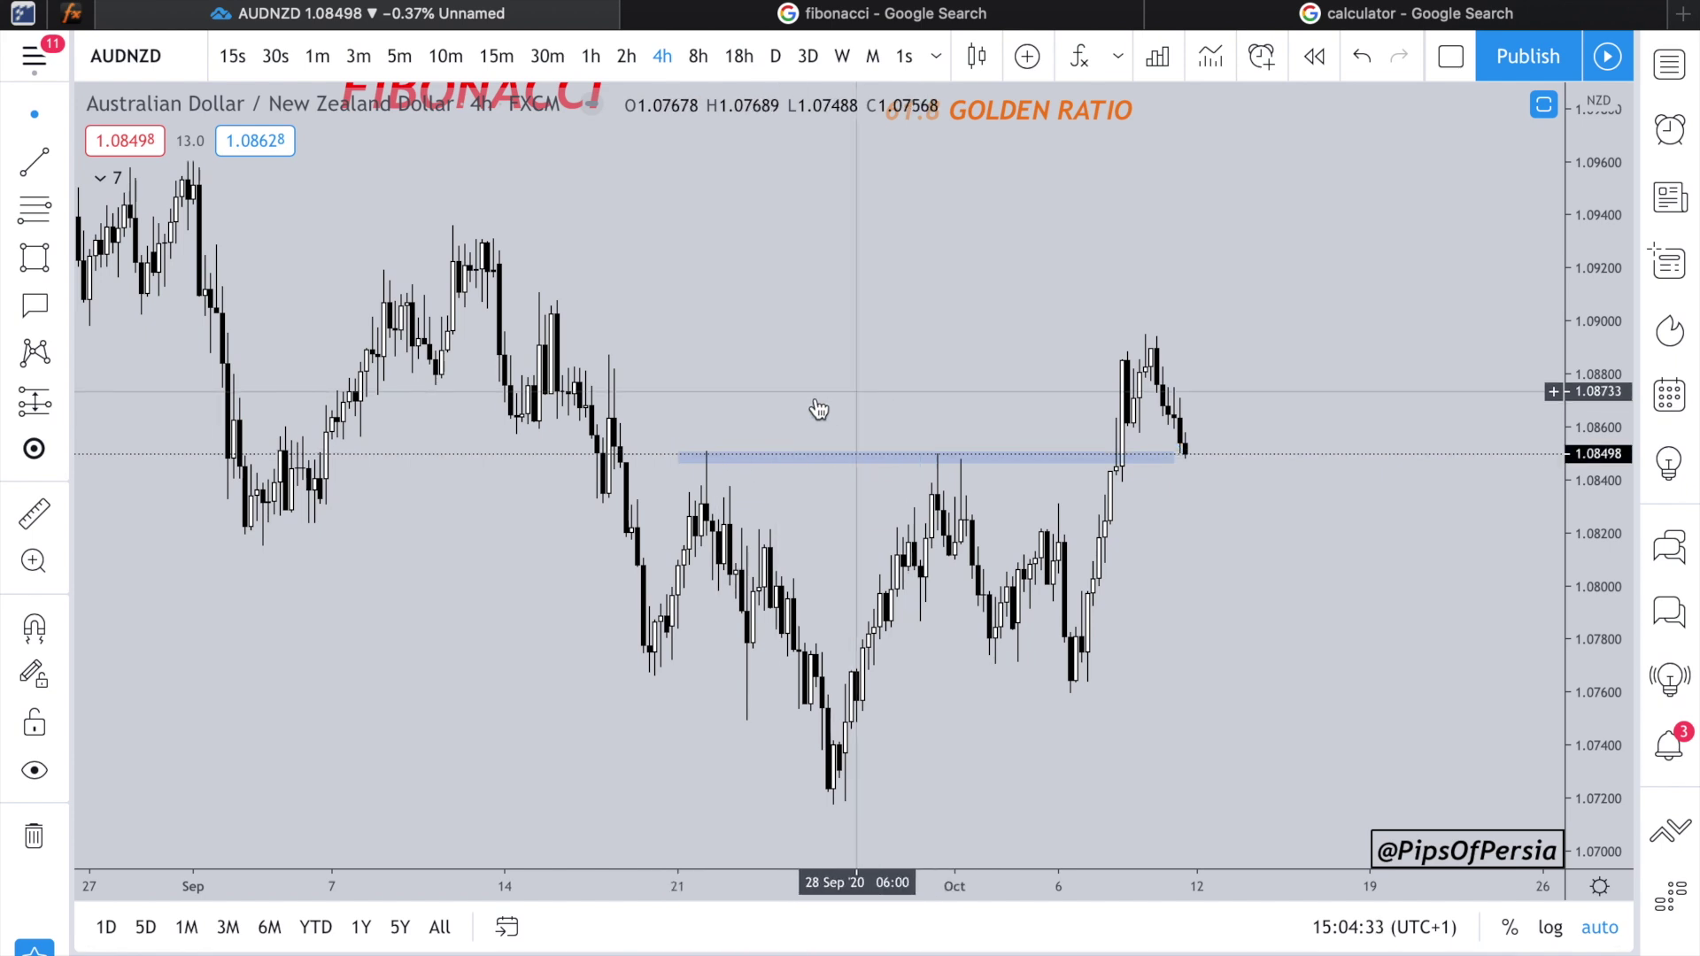
scroll(998, 346, "down", 4)
scroll(1003, 345, "up", 3)
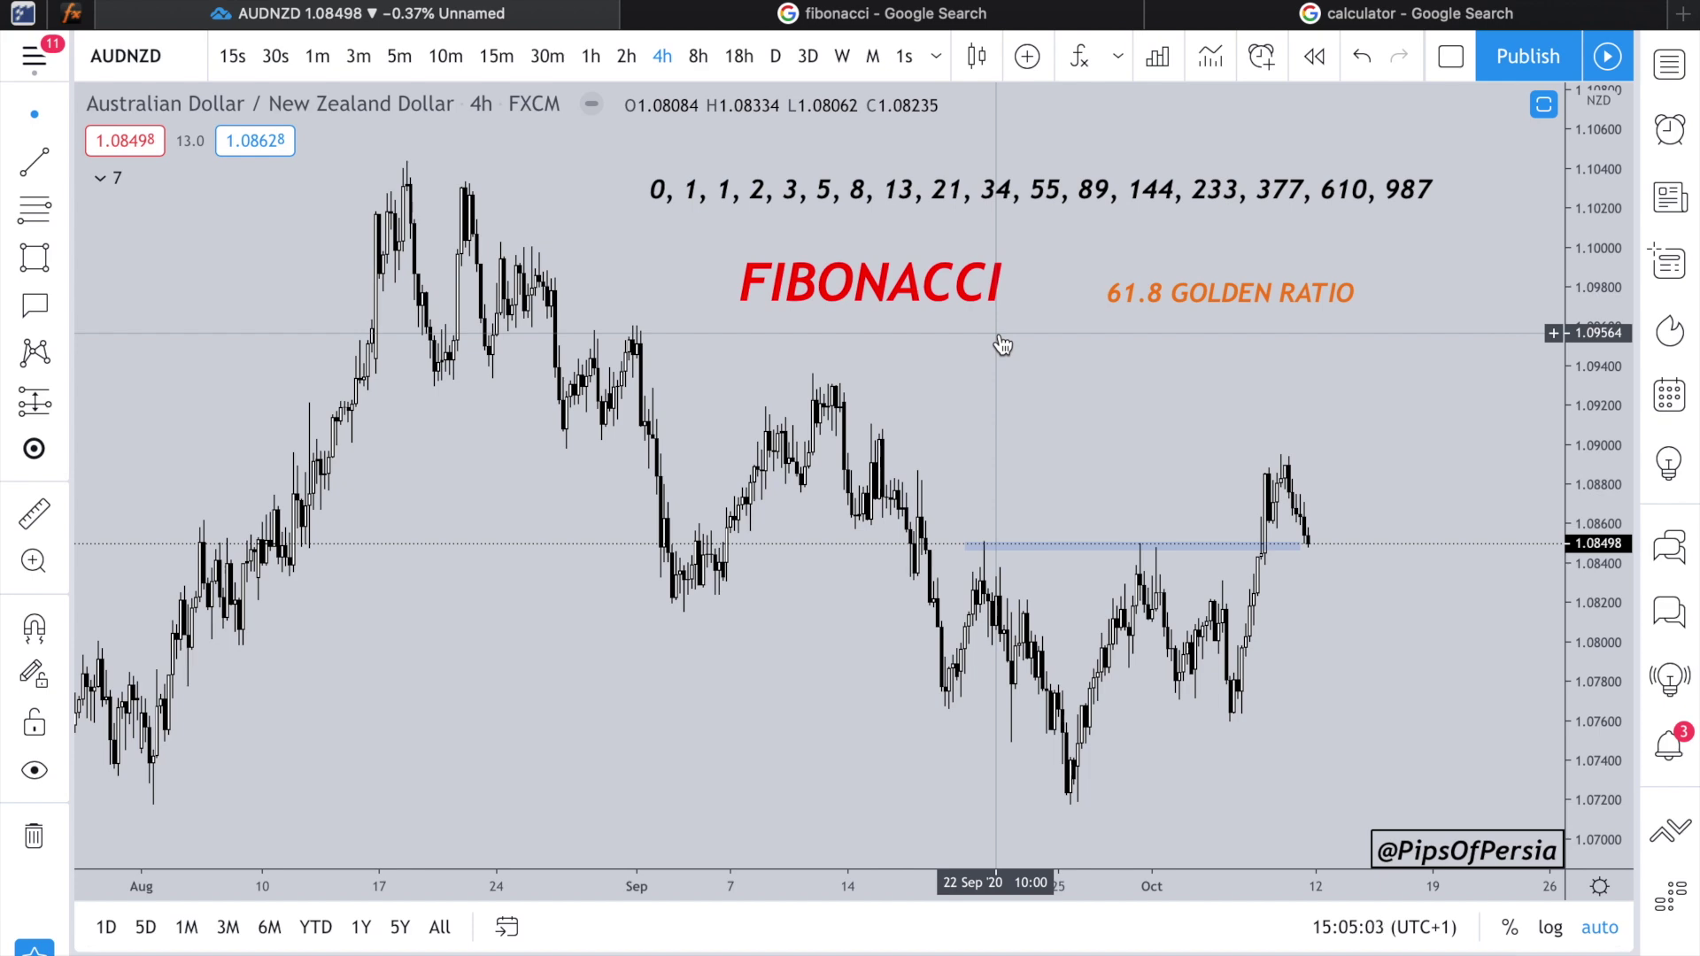
scroll(1001, 344, "up", 5)
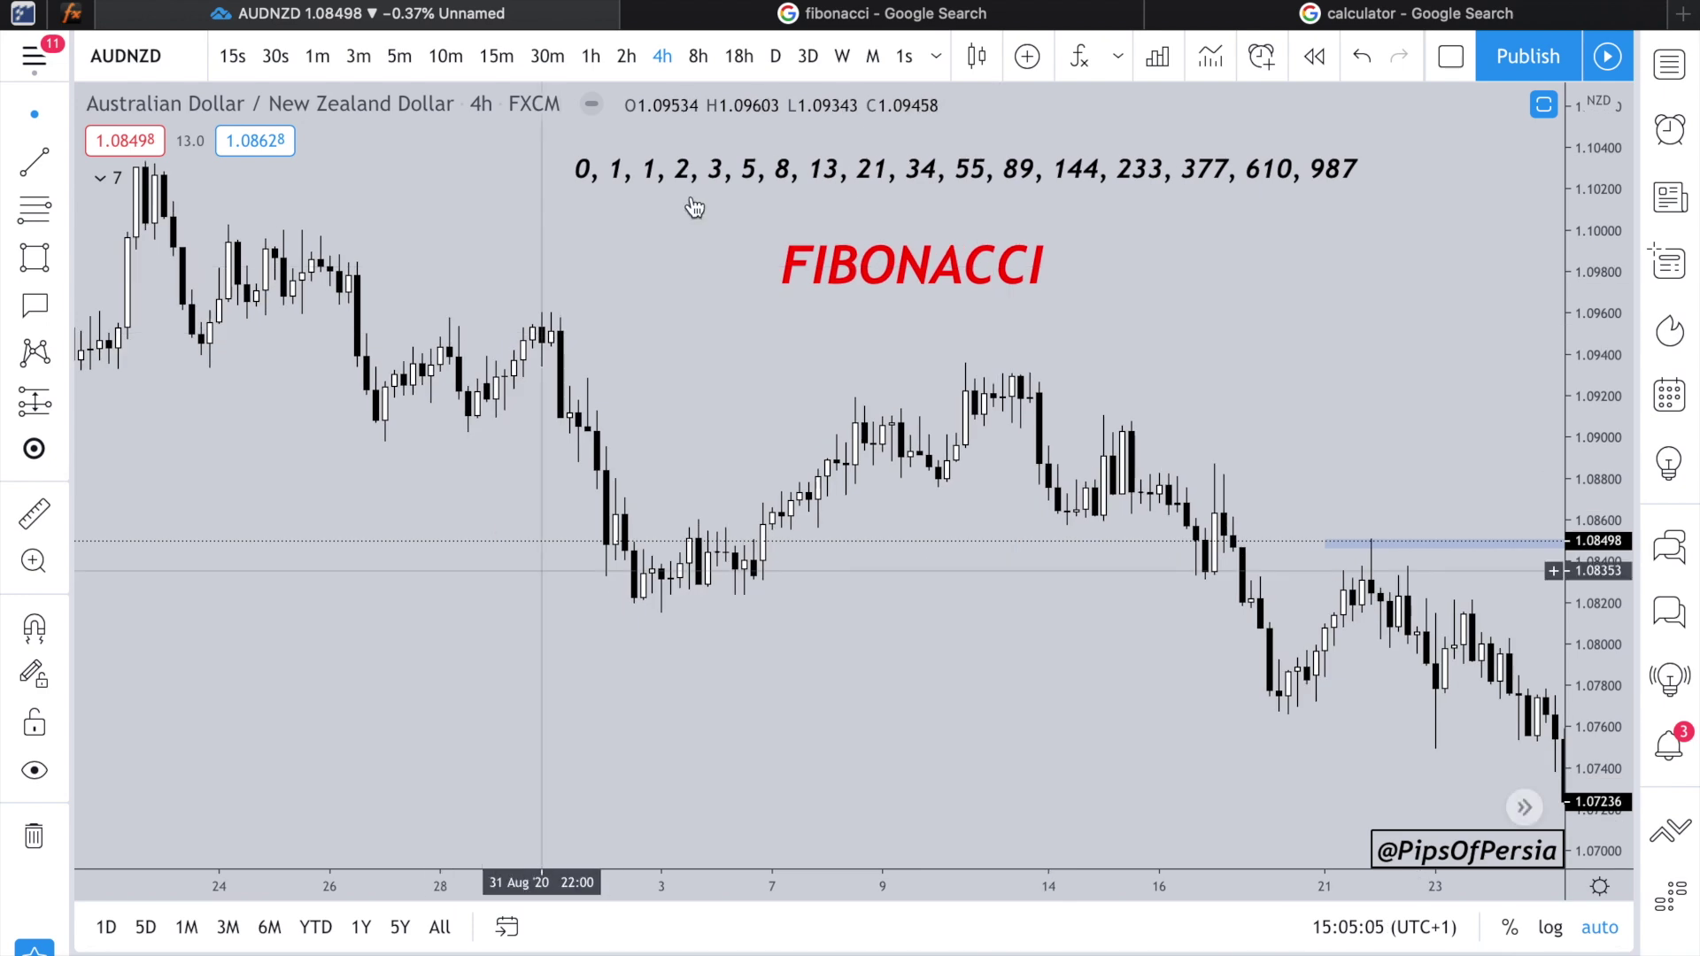
scroll(607, 580, "up", 5)
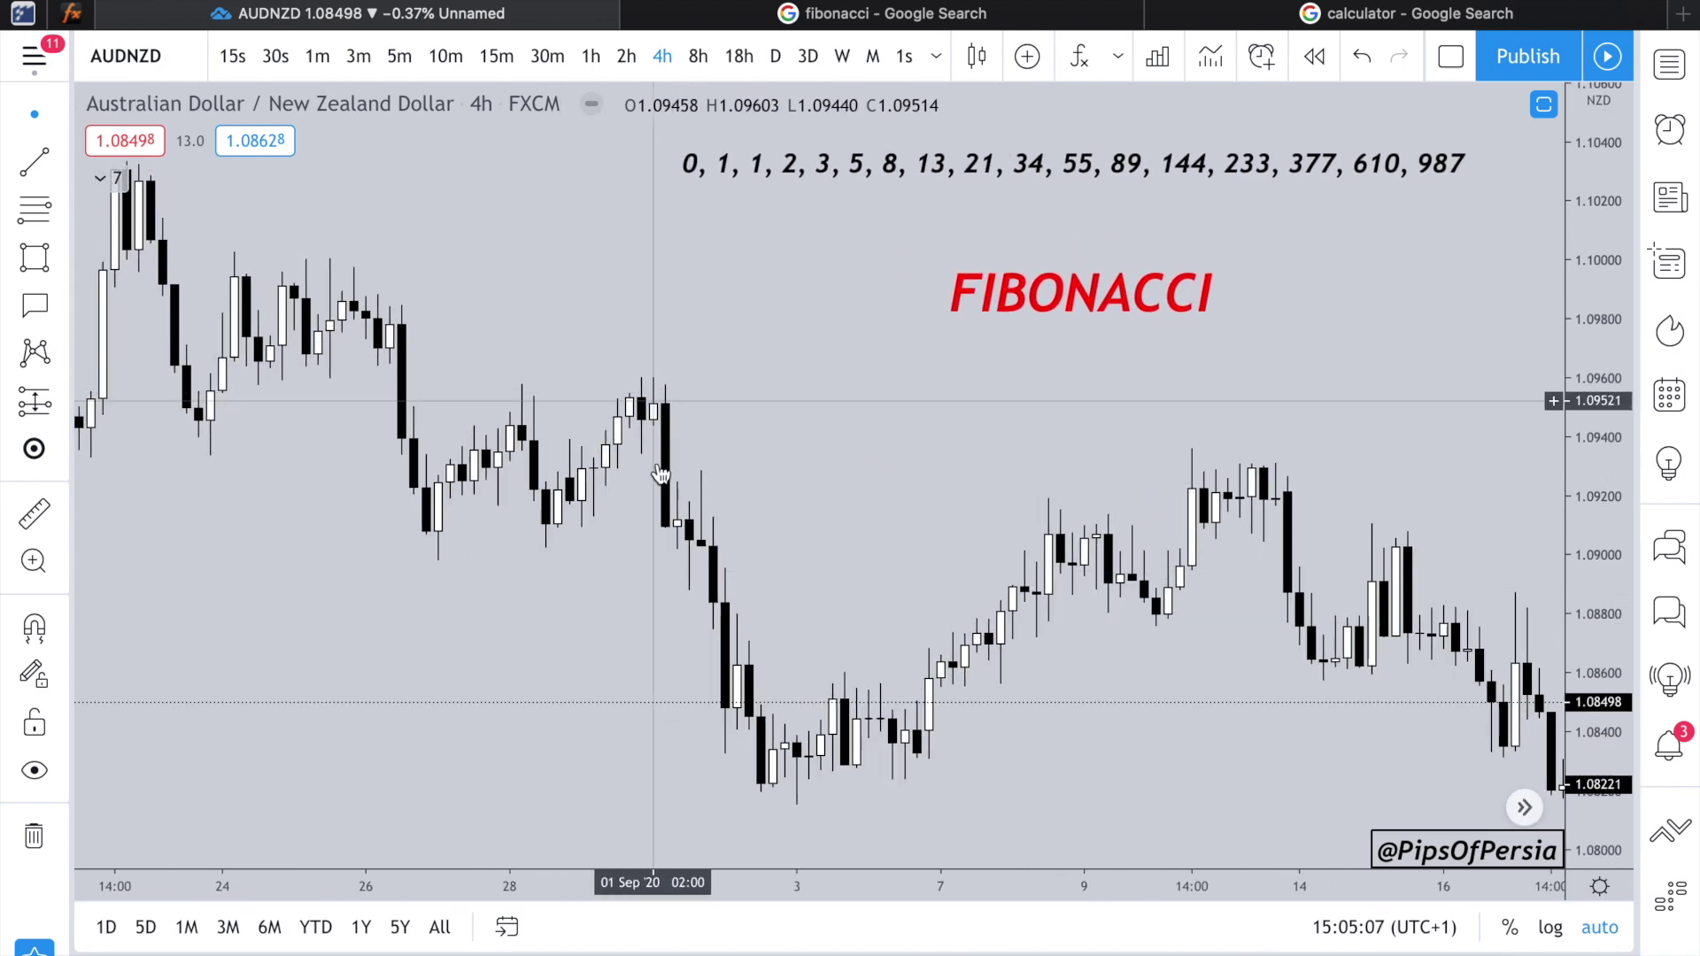
scroll(815, 463, "down", 5)
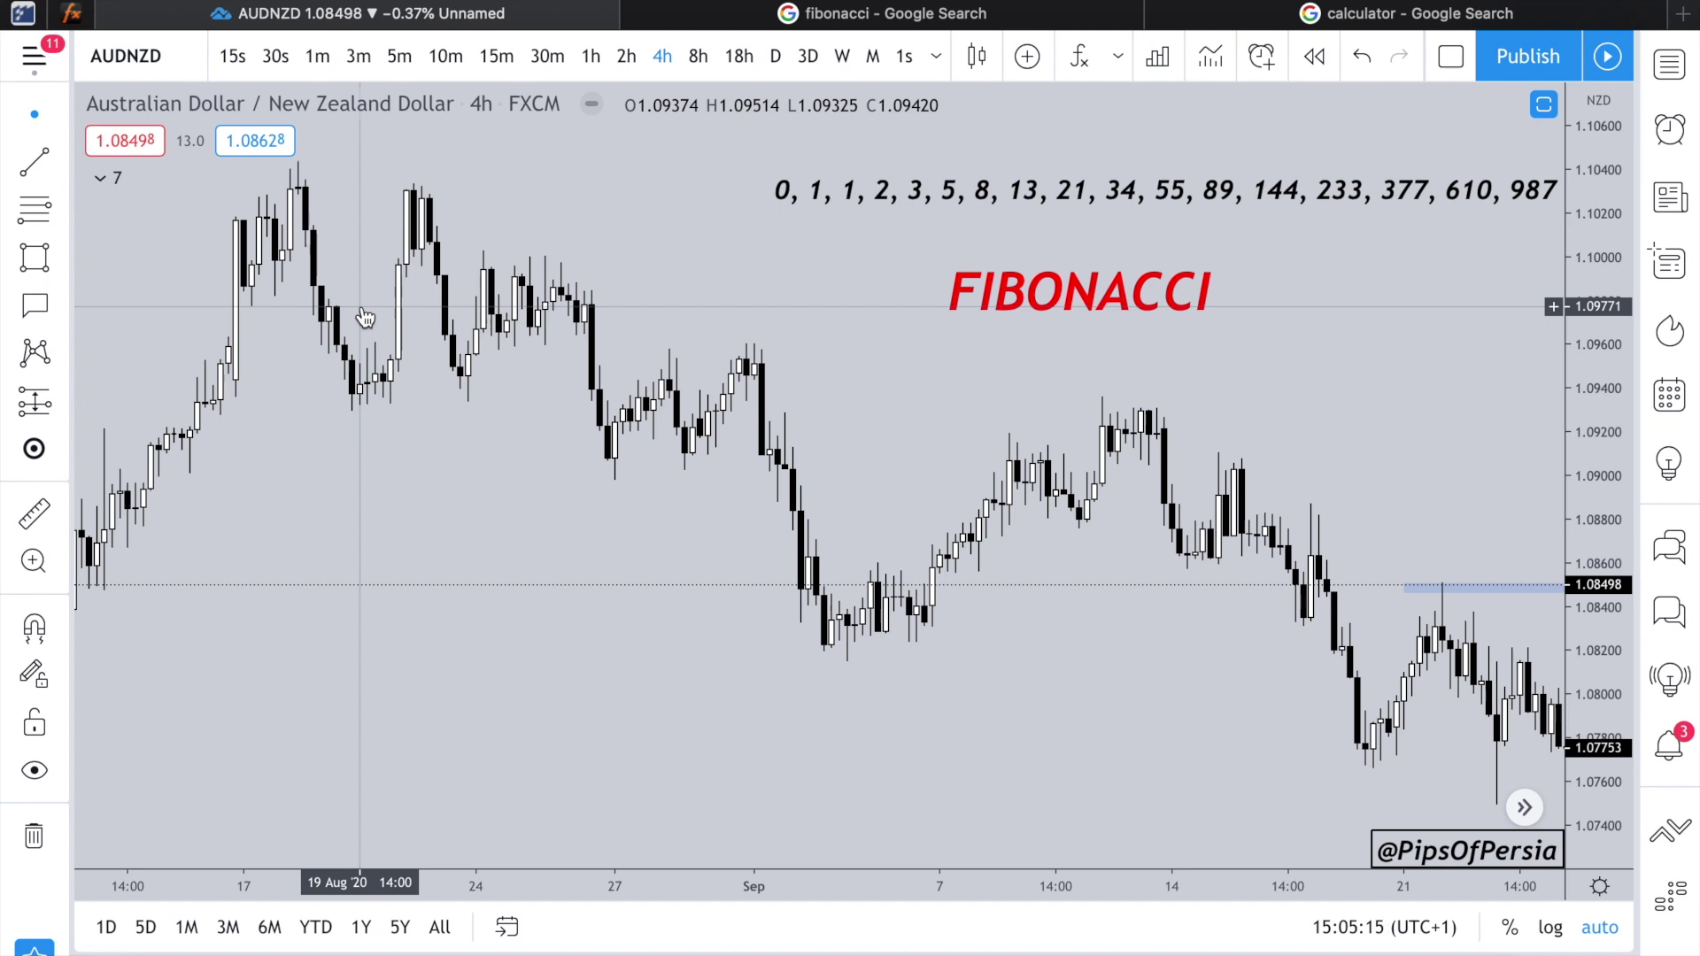
scroll(363, 317, "up", 3)
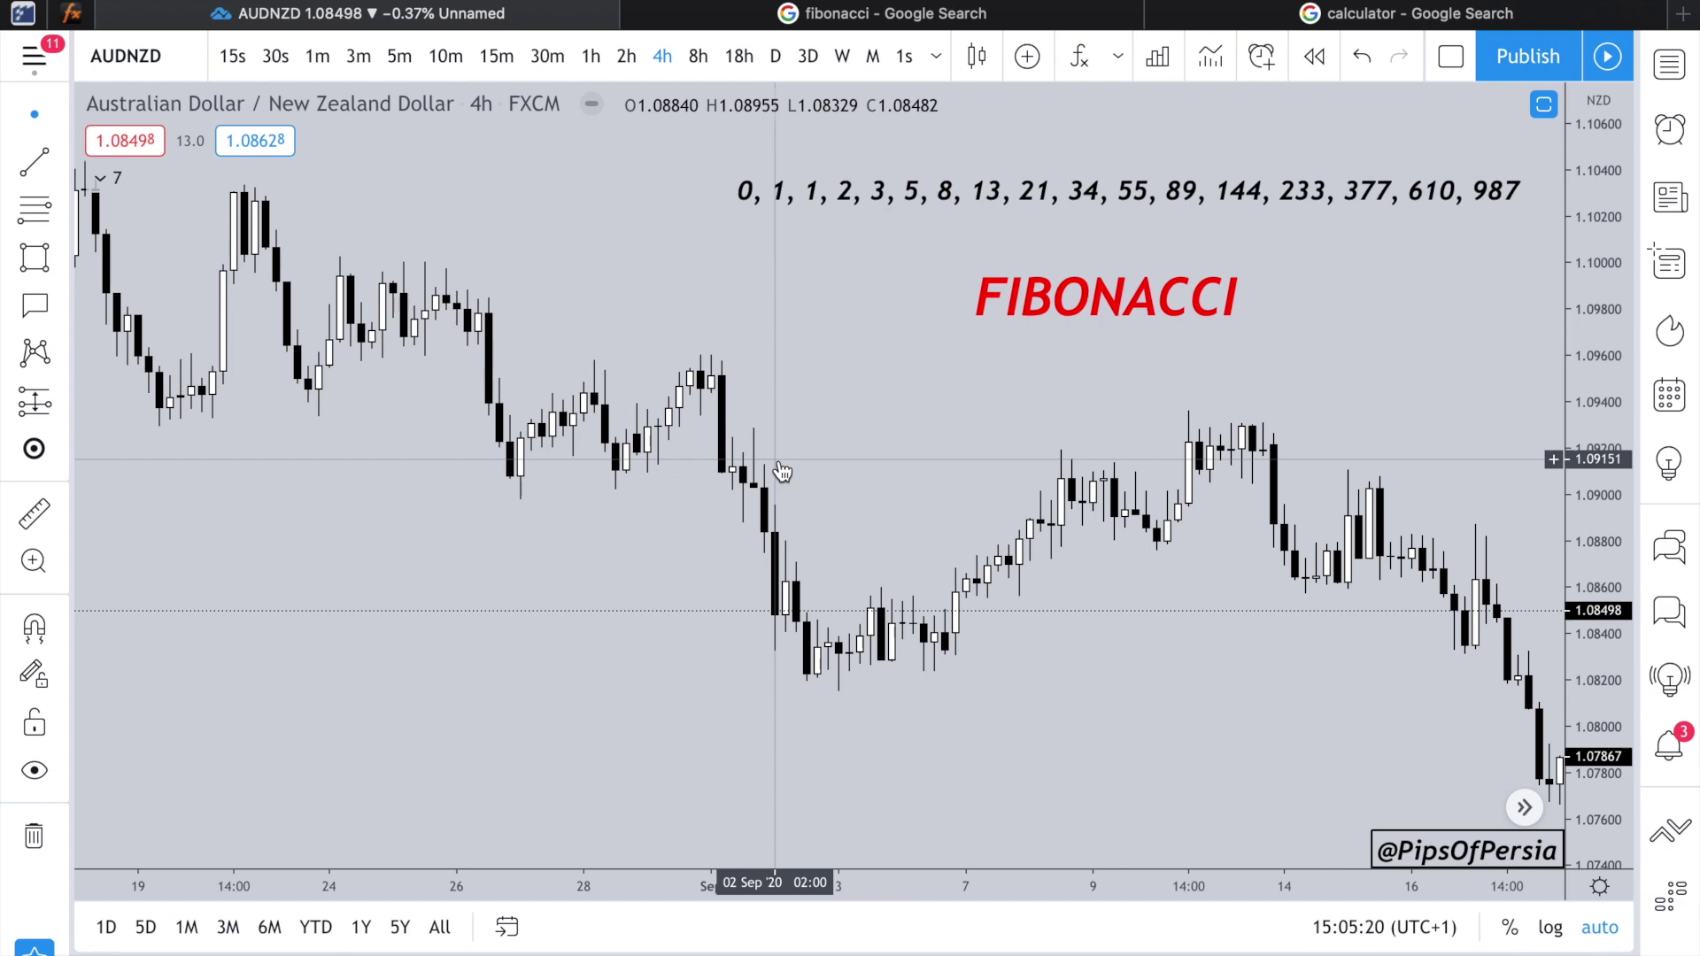
scroll(780, 471, "down", 3)
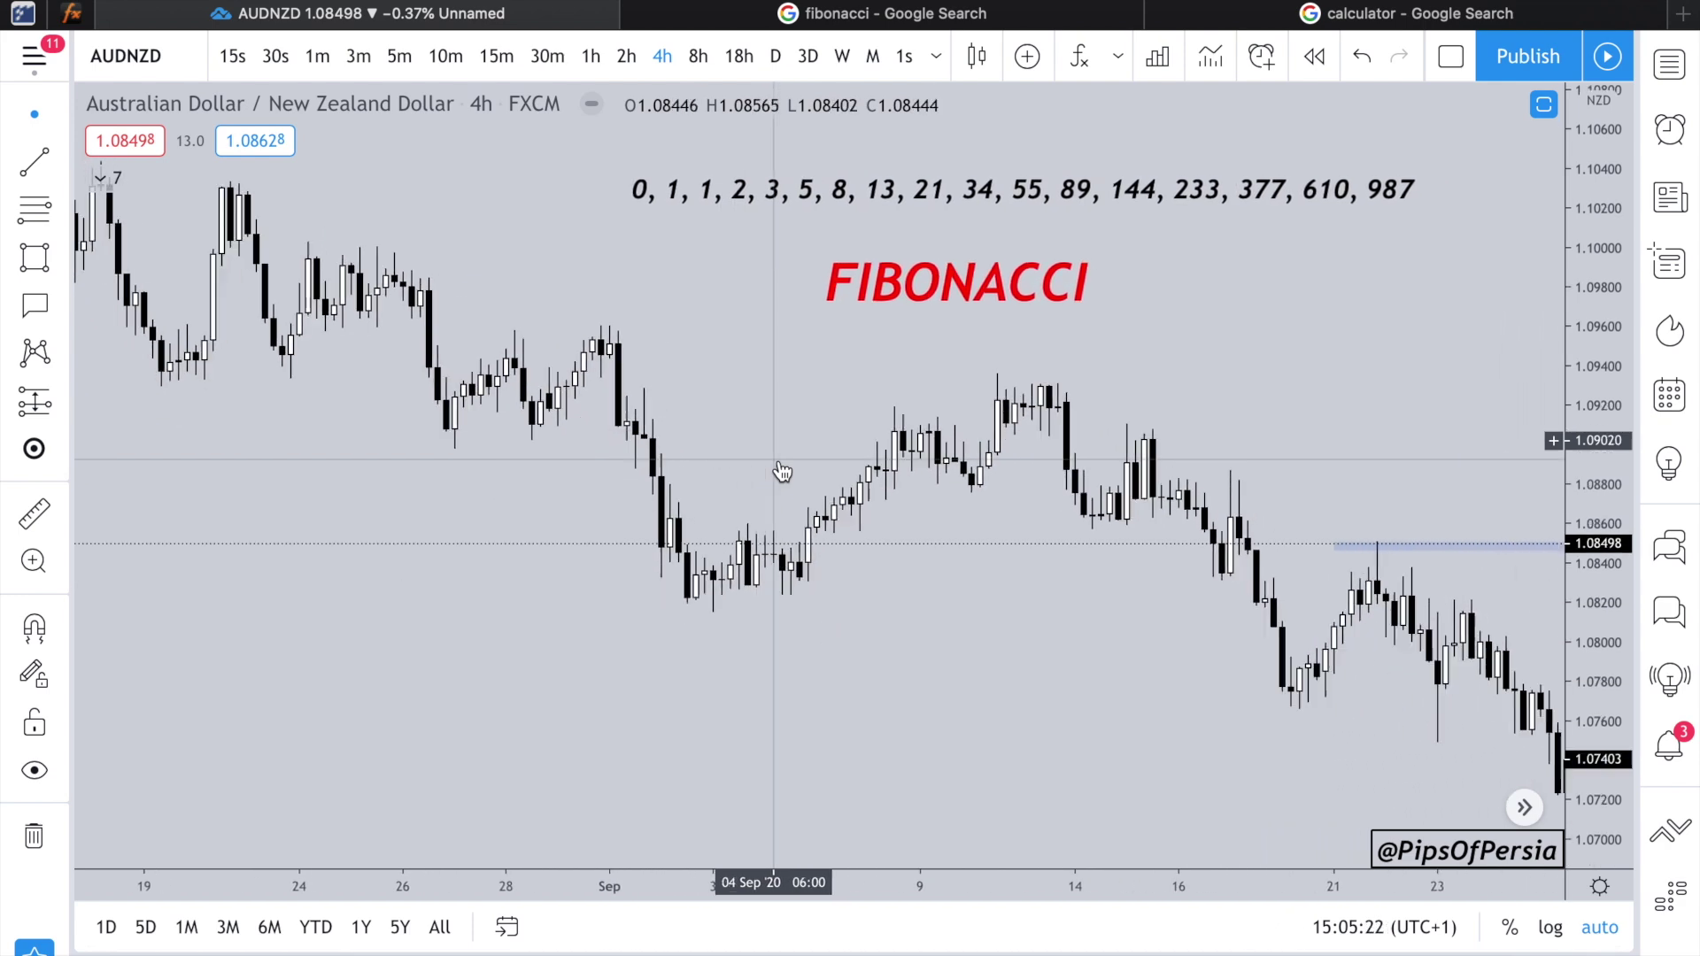
Step: Move the FIBONACCI title directly beneath the 61.8 GOLDEN RATIO text
scroll(770, 452, "right", 5)
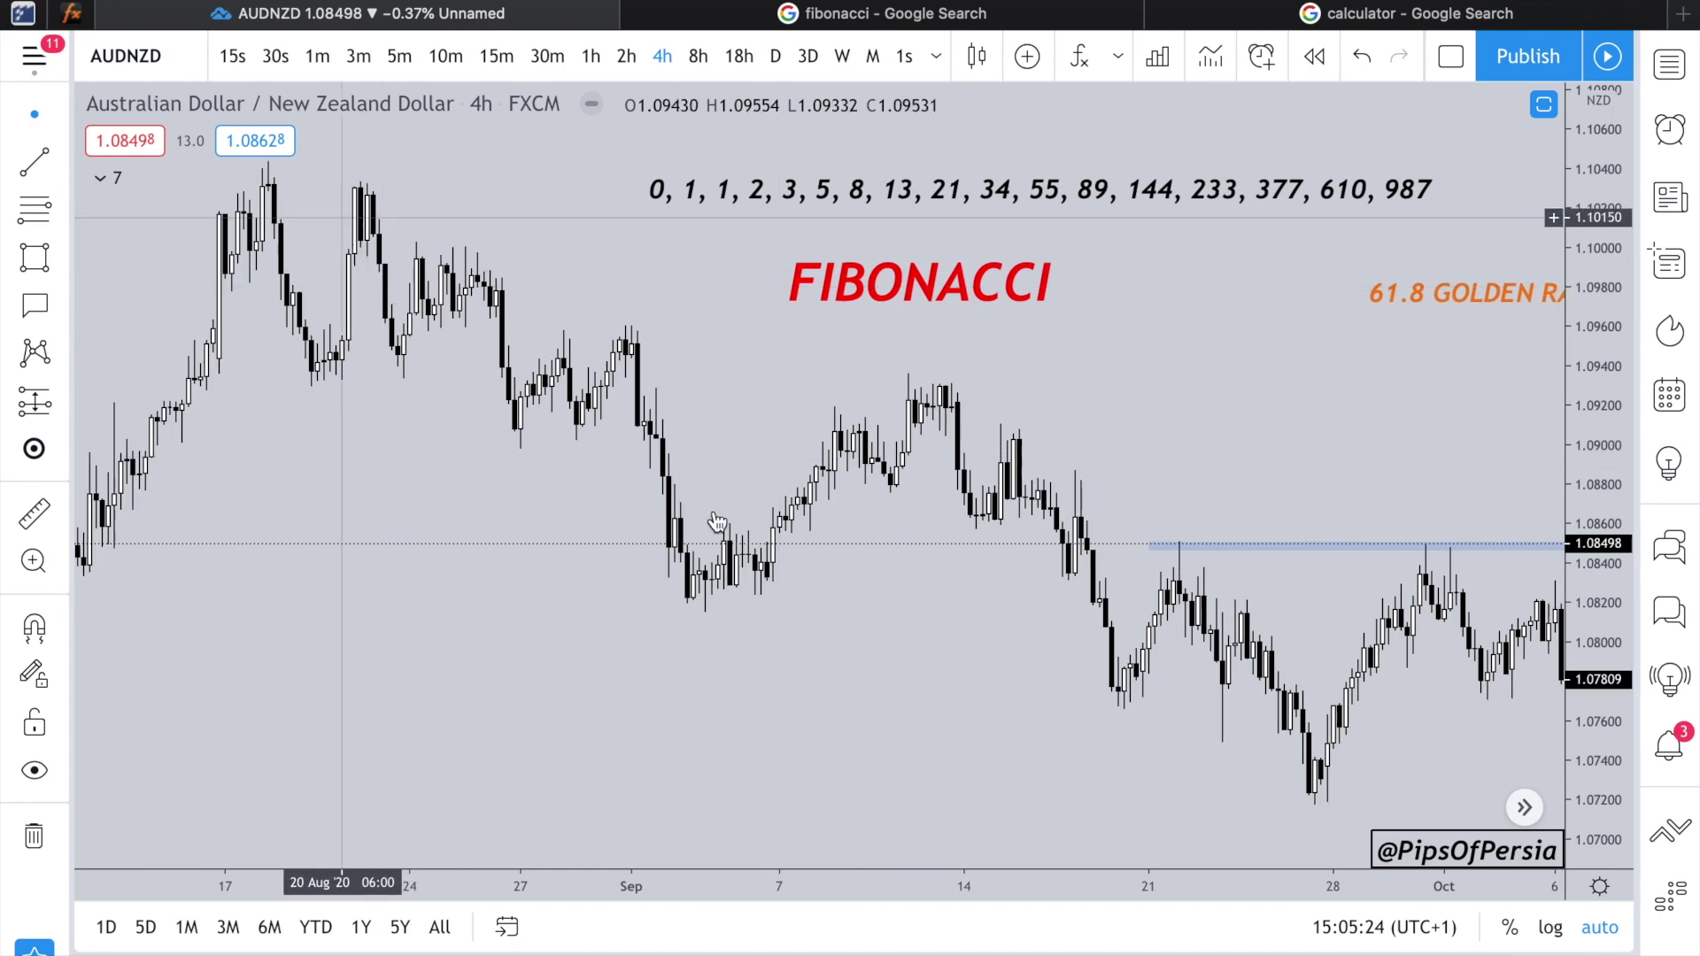
mouse_move(607, 270)
left_mouse_down()
mouse_move(1074, 171)
mouse_move(1316, 279)
mouse_move(1181, 372)
mouse_move(1041, 395)
mouse_move(1066, 326)
left_mouse_up()
left_click(1335, 362)
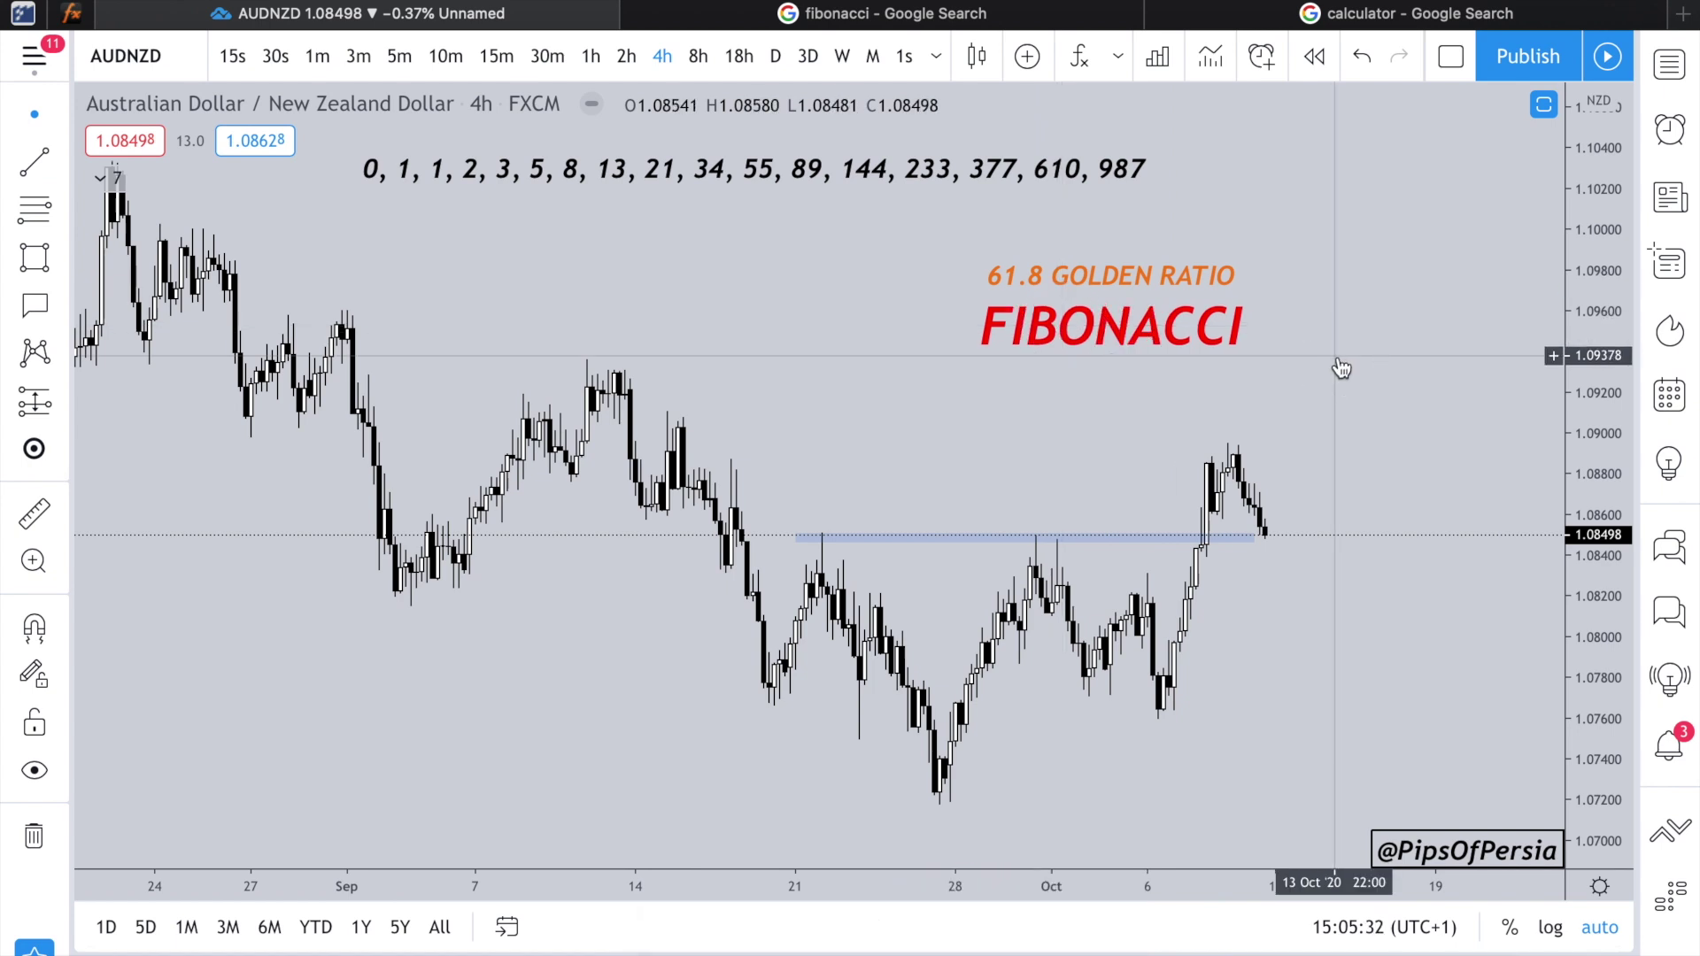
scroll(1342, 369, "left", 5)
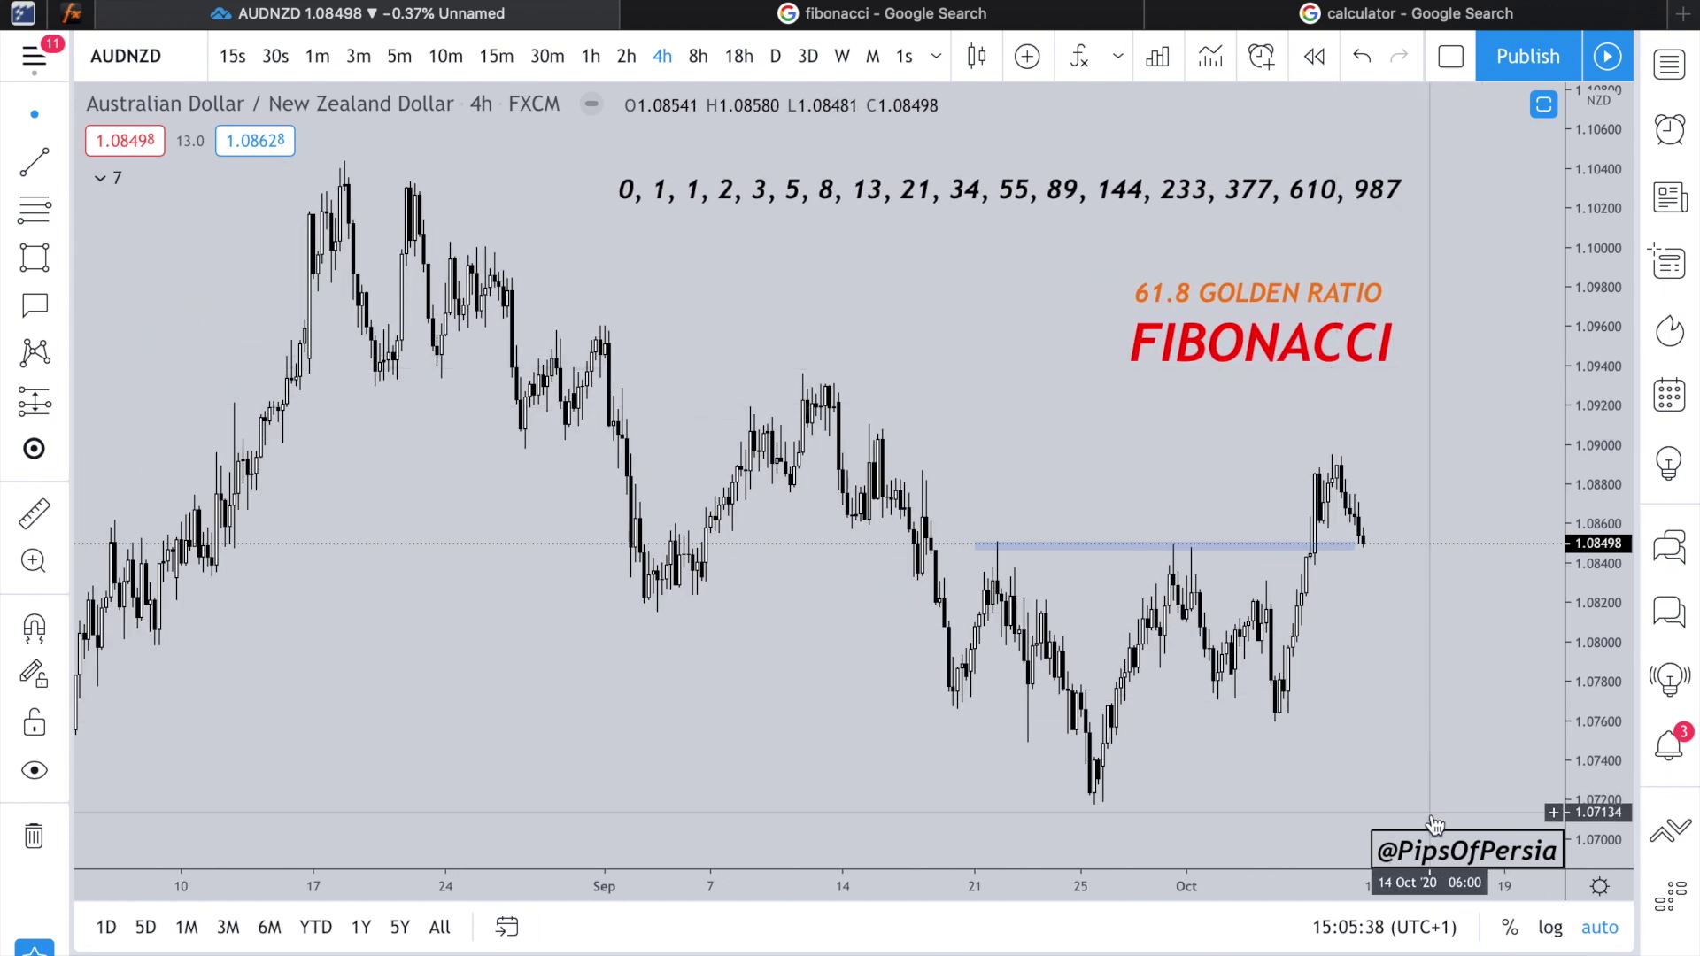
scroll(1434, 816, "left", 3)
scroll(1434, 816, "right", 5)
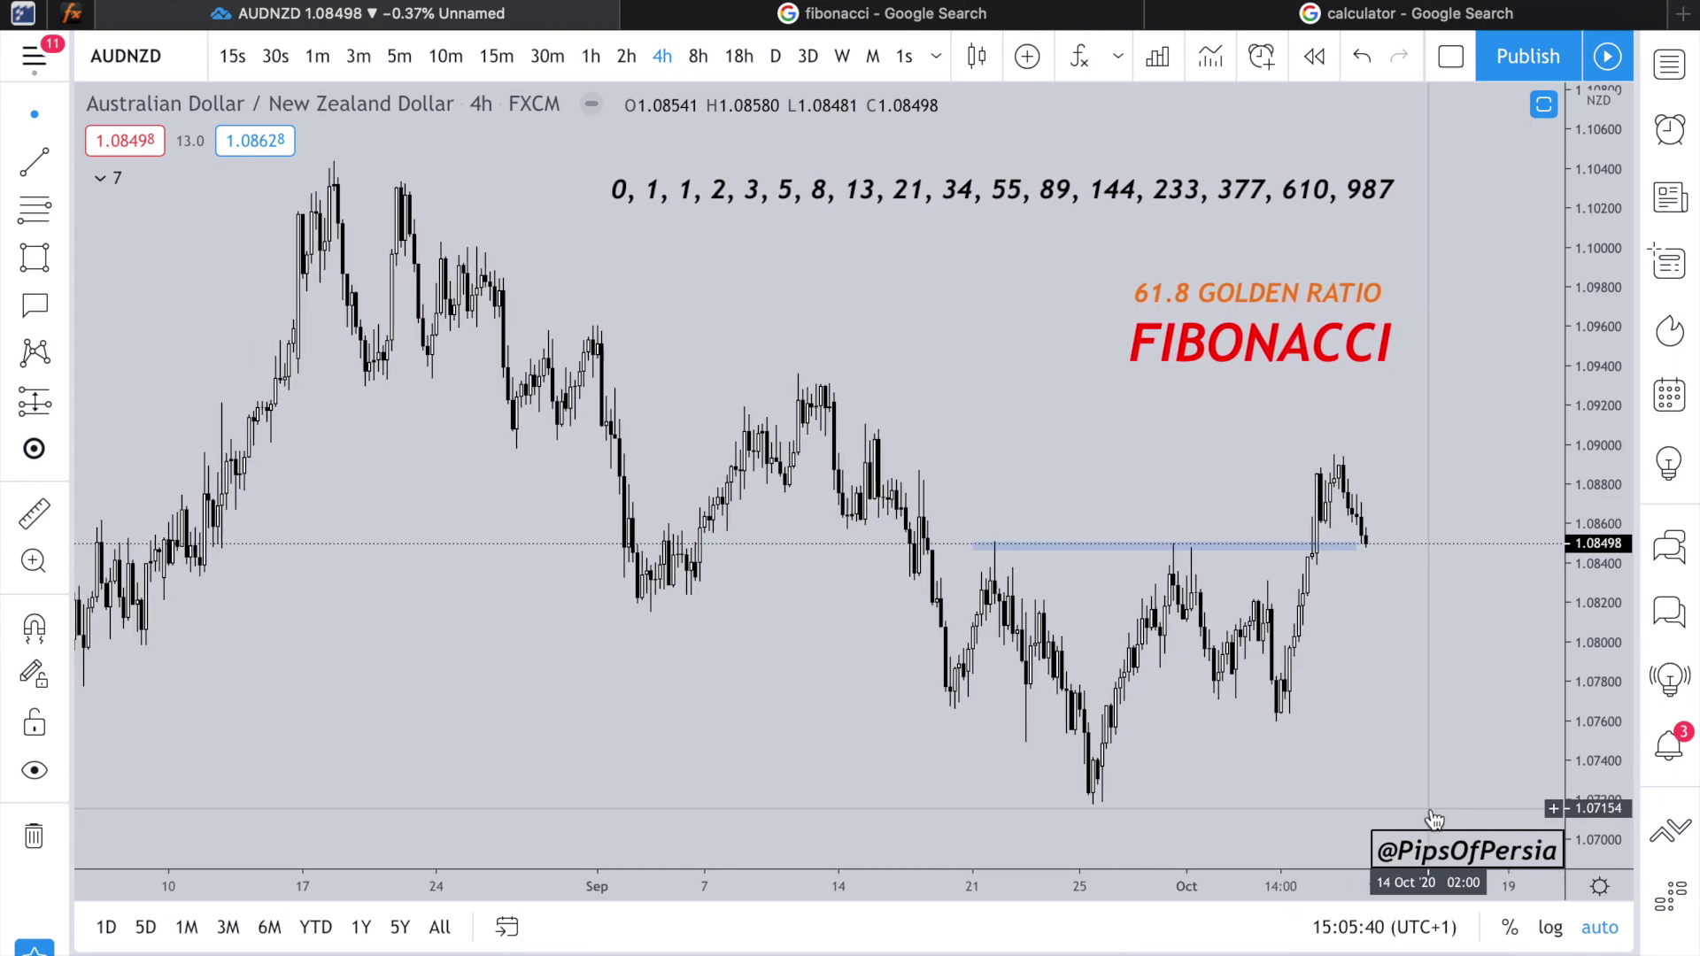
scroll(1434, 817, "down", 3)
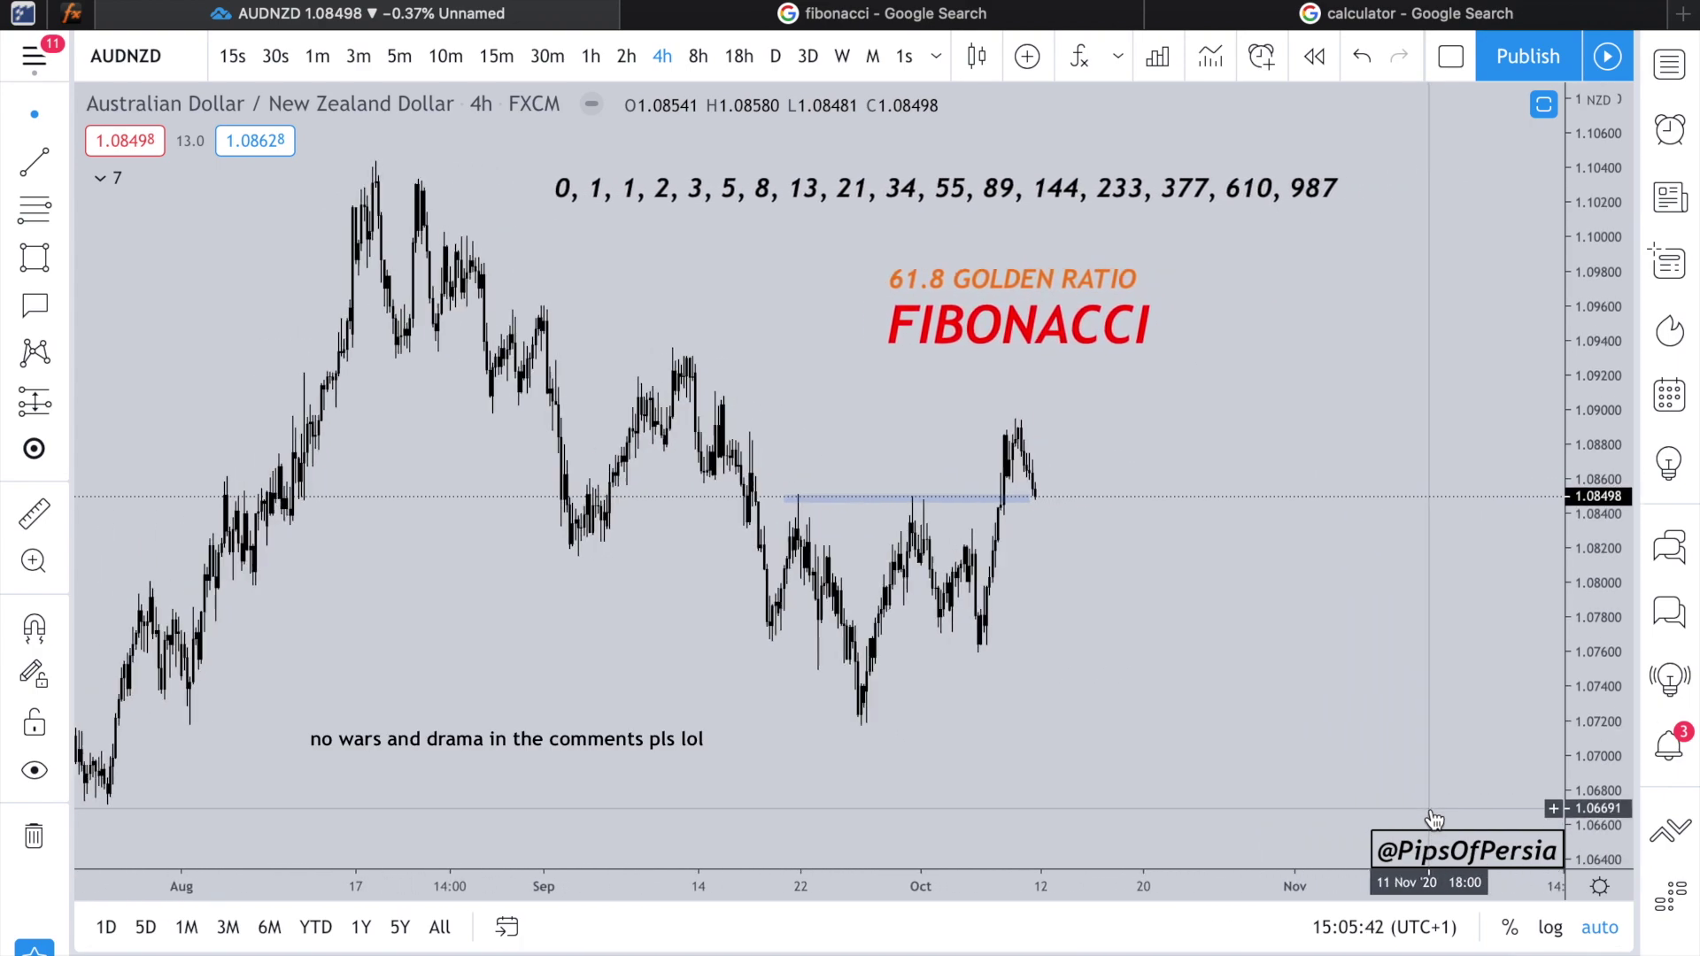
scroll(1447, 783, "up", 4)
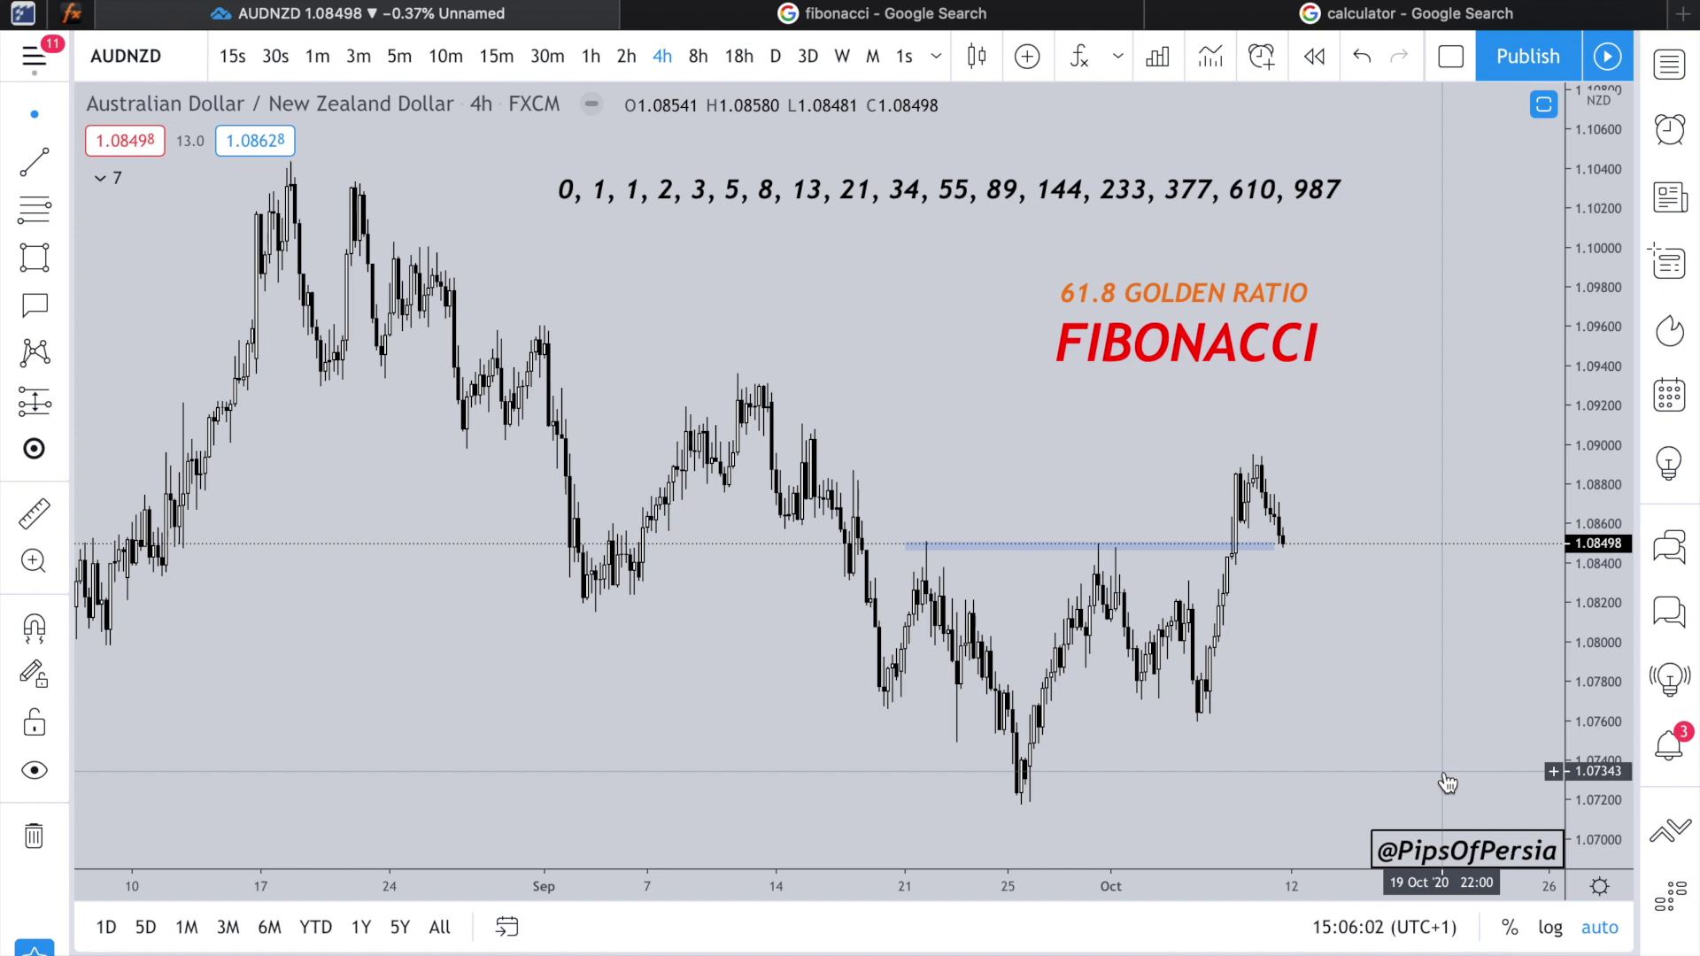
scroll(1447, 783, "up", 5)
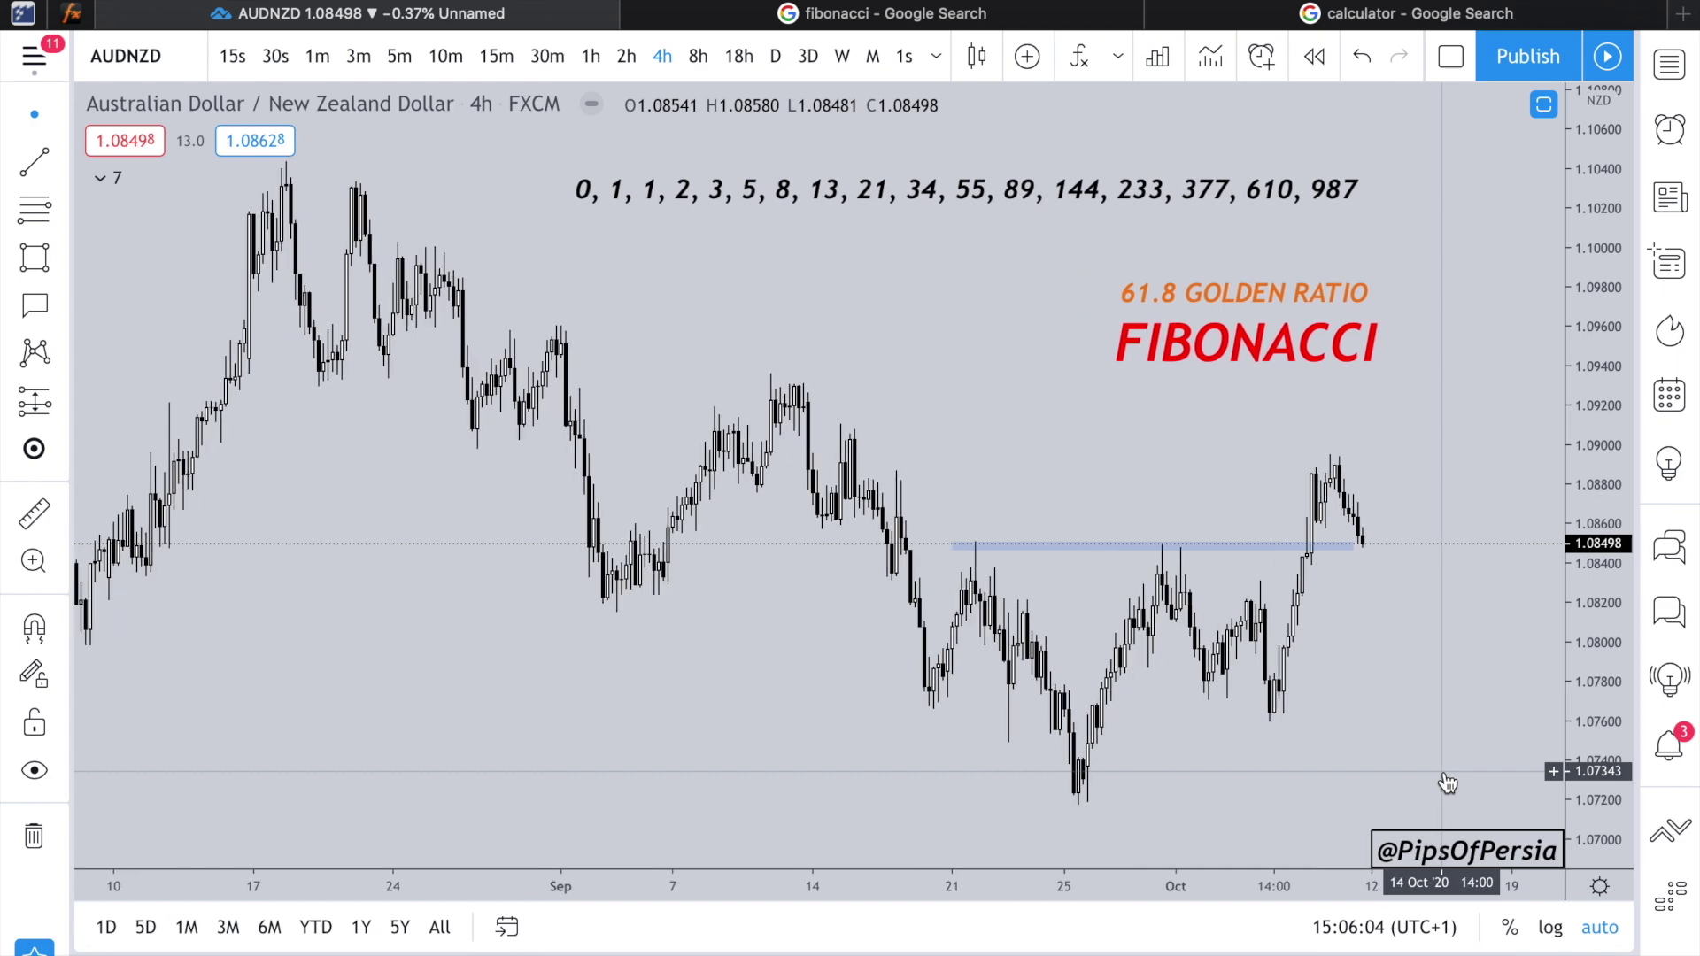
scroll(1446, 782, "left", 1)
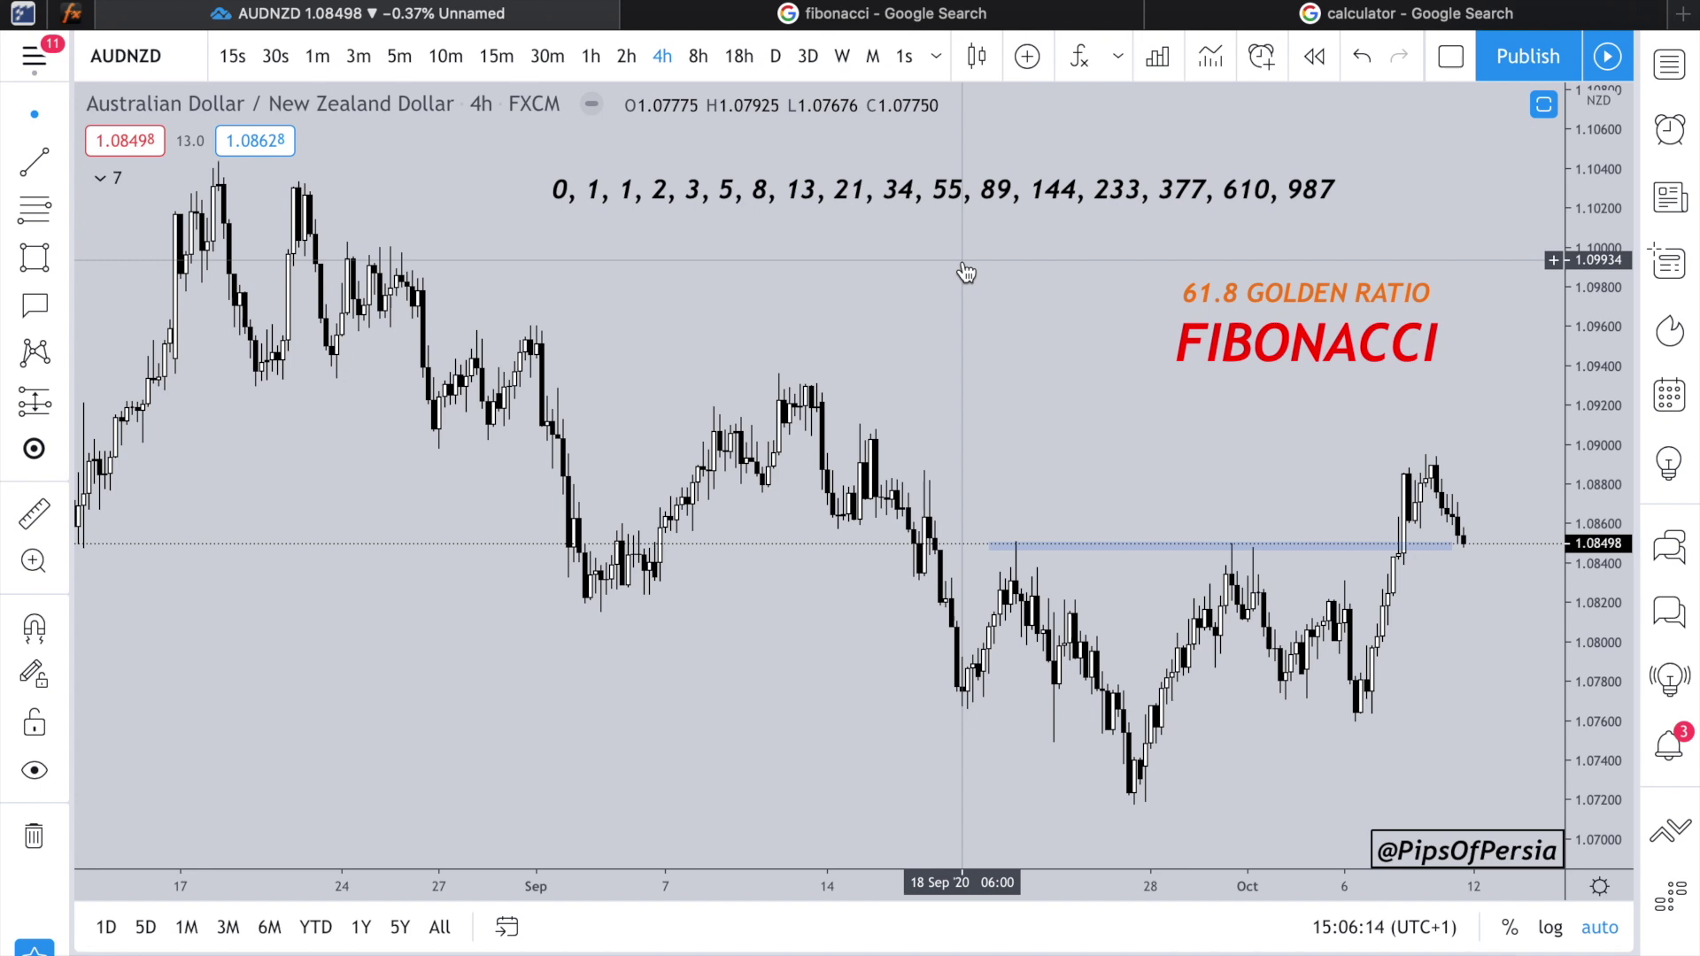
scroll(965, 273, "left", 3)
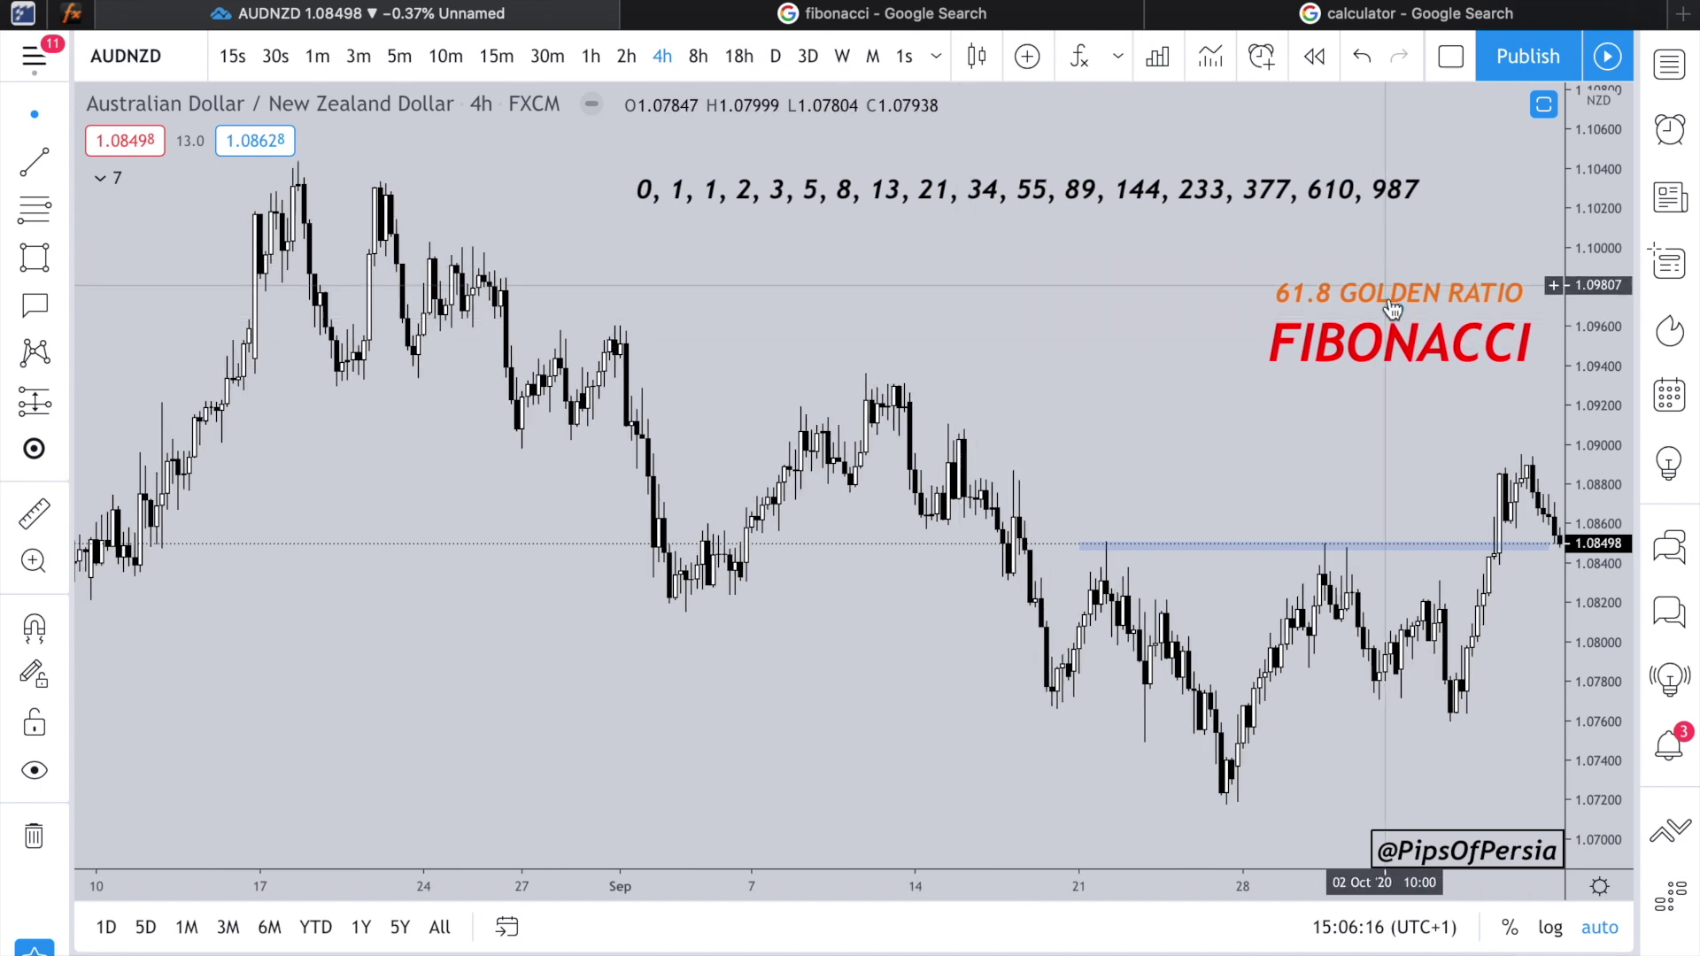
Step: Move the FIBONACCI title to about 1.0985 above mid-September and the 61.8 GOLDEN RATIO text to about 1.1000 above late September
mouse_move(1341, 324)
left_mouse_down()
mouse_move(995, 275)
mouse_move(893, 238)
left_mouse_up()
left_click_drag(1310, 292, 1182, 254)
left_click_drag(931, 281, 865, 304)
left_click(1124, 433)
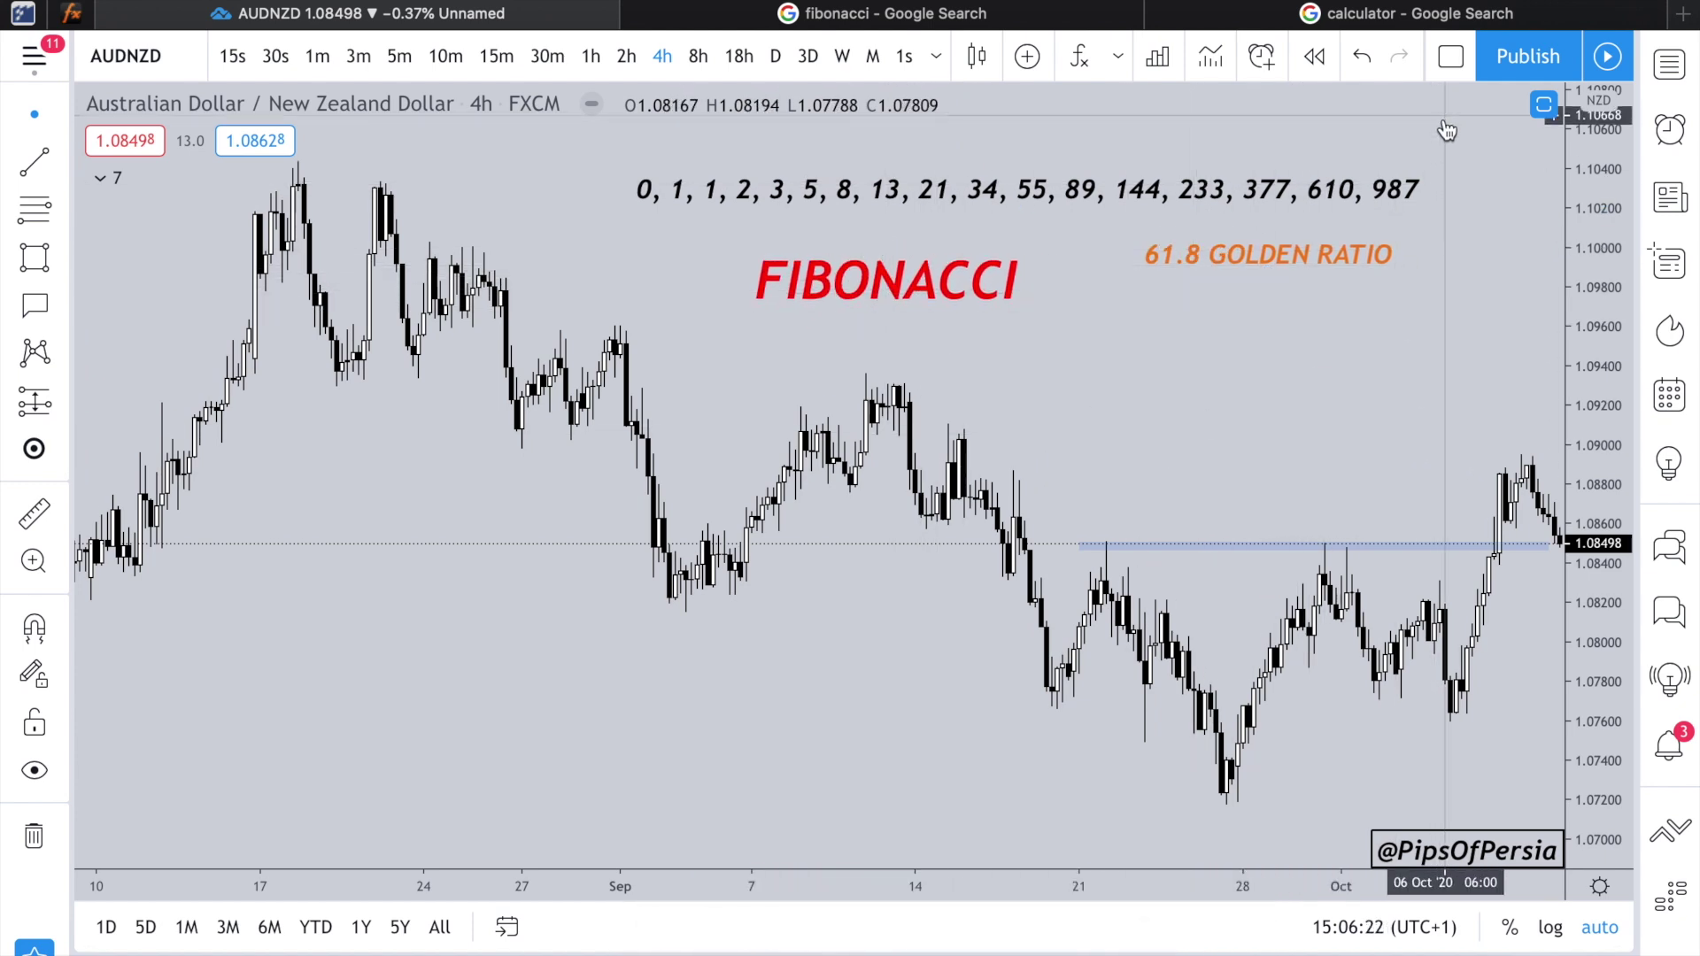